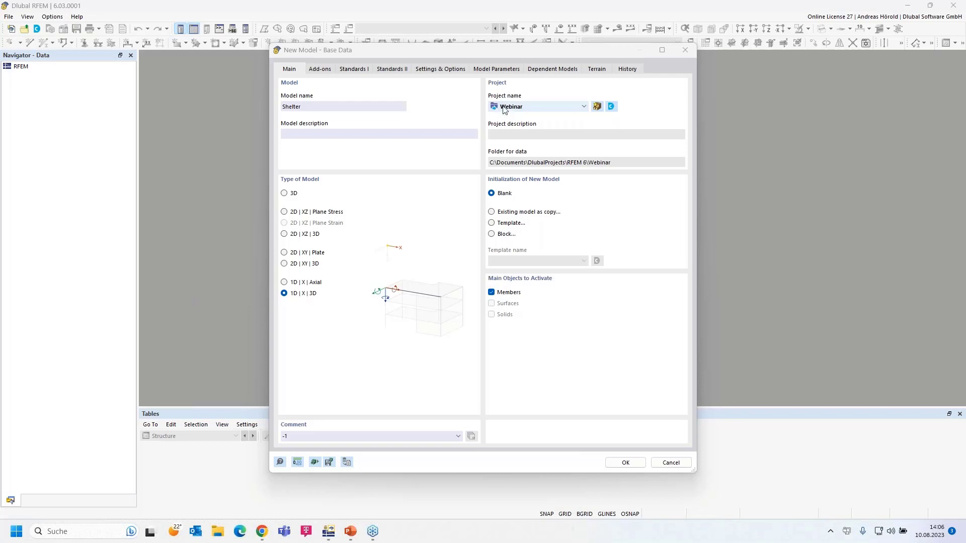
Keep Webinar as the project and set the Shelter model type to 3D.
left_click(583, 108)
left_click(583, 108)
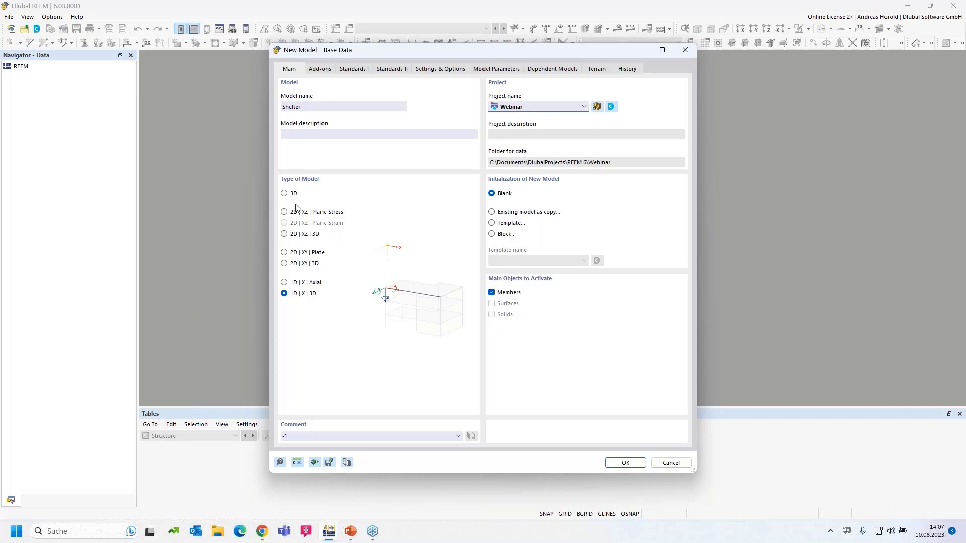
left_click(284, 193)
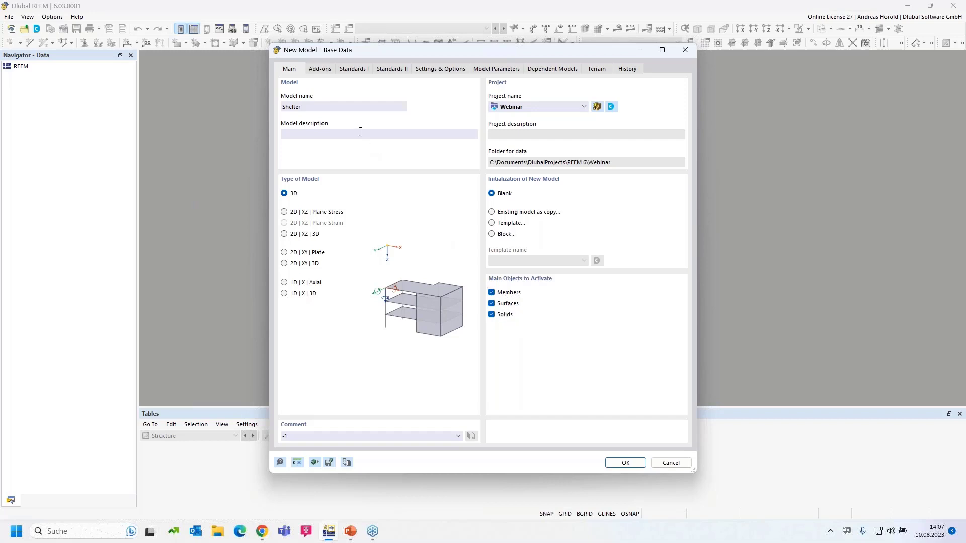
Enable the Steel Design add-on among the model's add-ons.
left_click(320, 70)
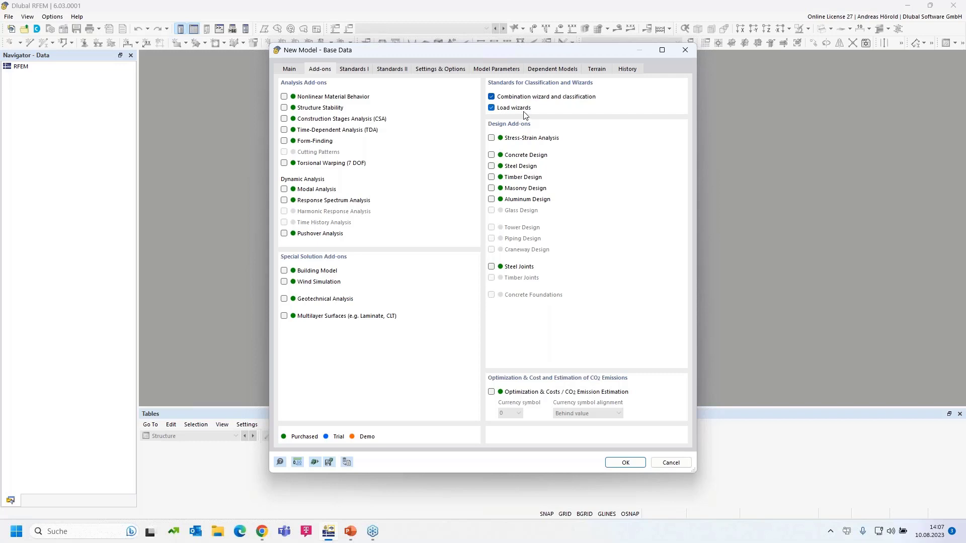
left_click(491, 167)
Turn on the Timber Design add-on and bring up the design standards settings.
left_click(490, 176)
left_click(491, 177)
left_click(353, 70)
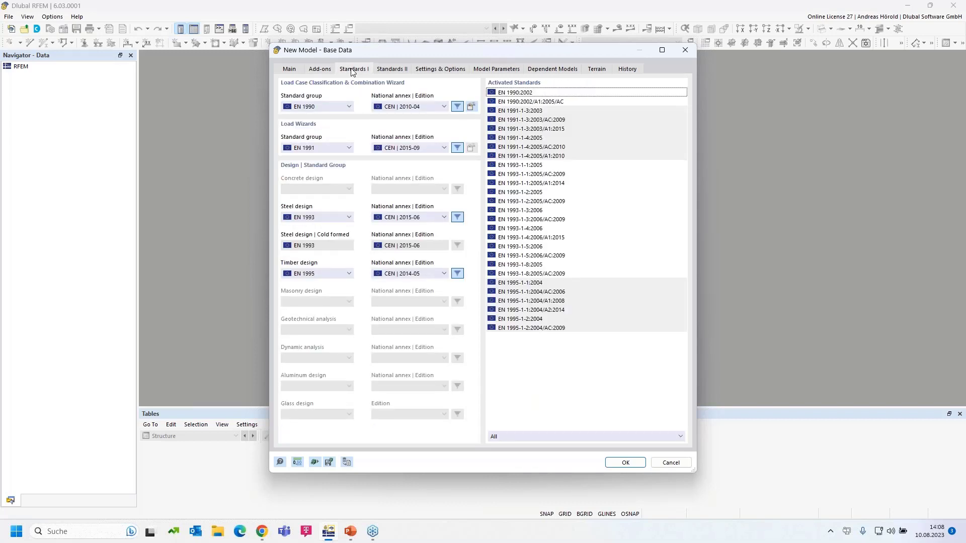
Set combinations to EN 1990 | Base + Timber with DIN | 2012-08, keeping EN 1991 for load wizards.
left_click(329, 107)
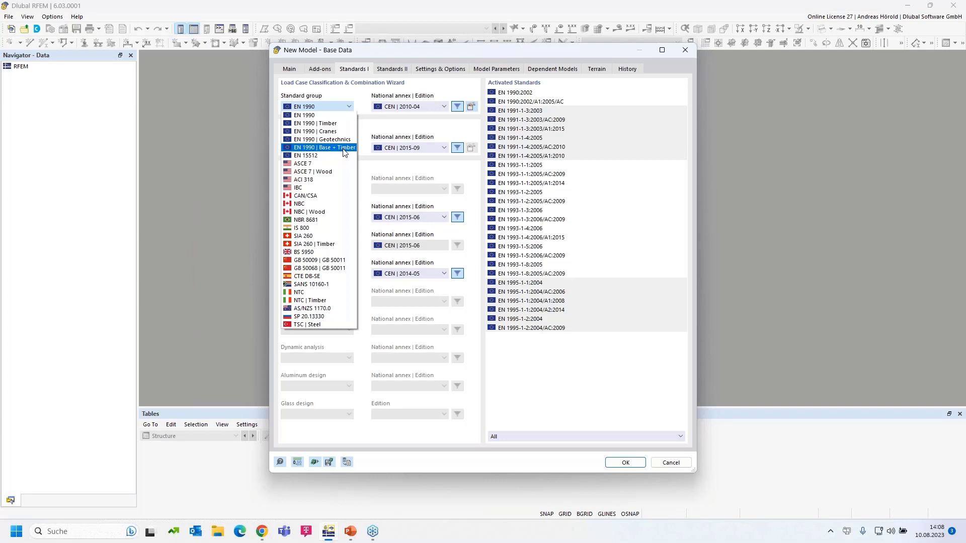
left_click(345, 153)
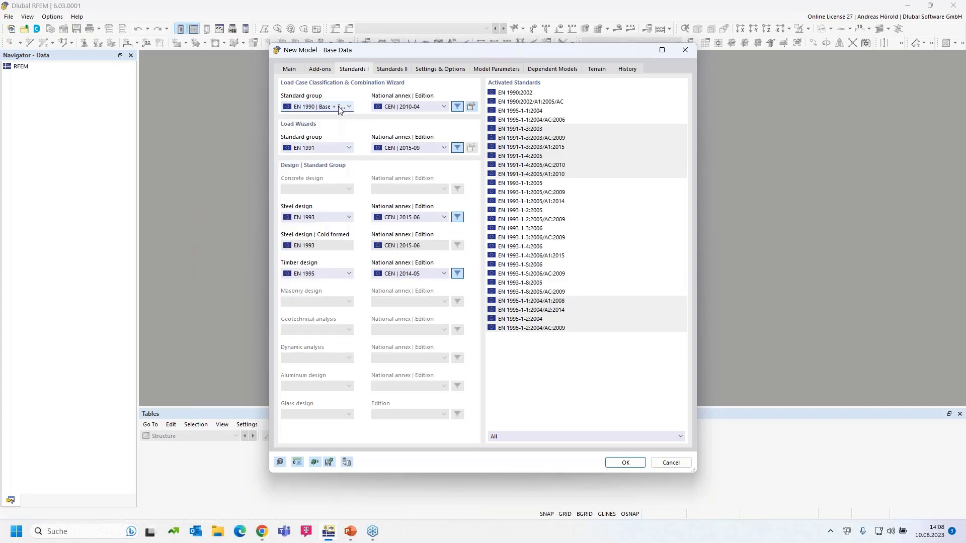
left_click(422, 107)
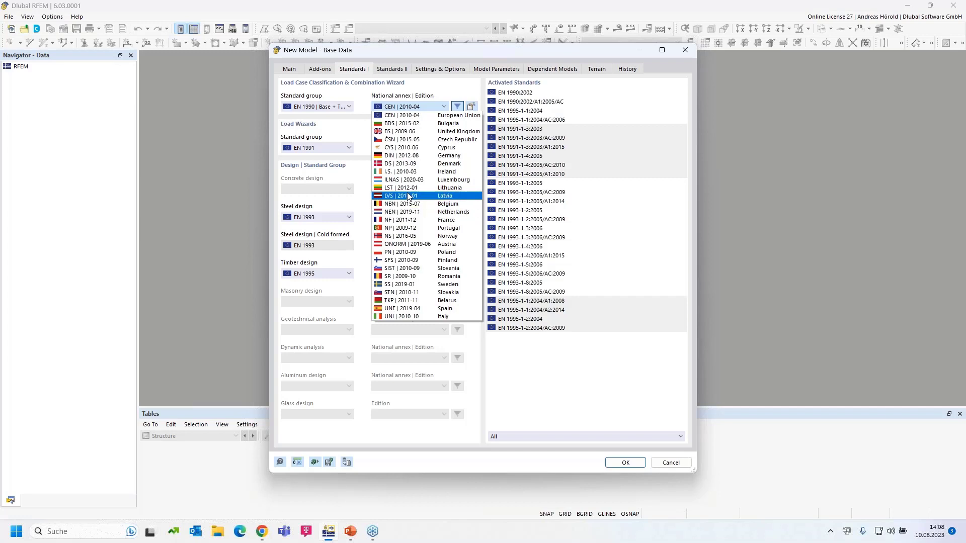
left_click(421, 156)
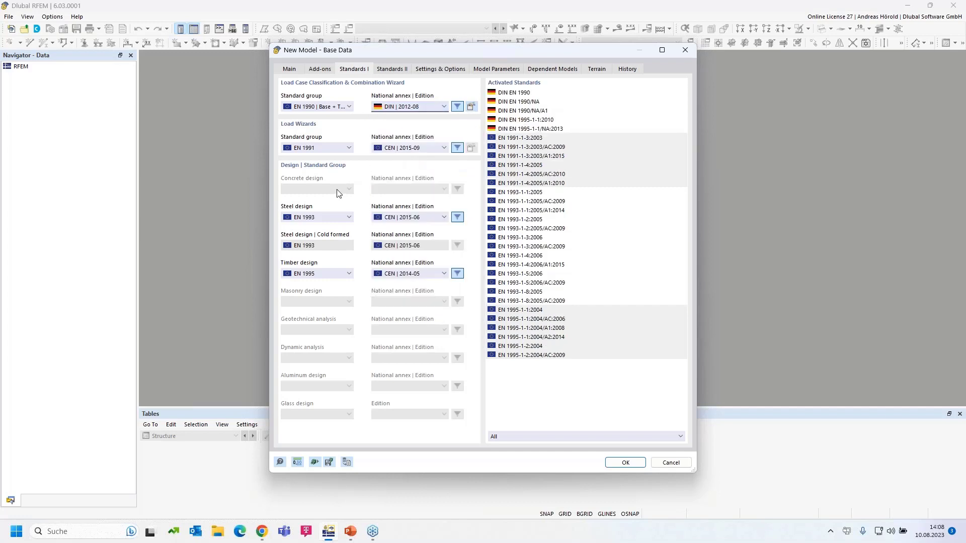
left_click(323, 148)
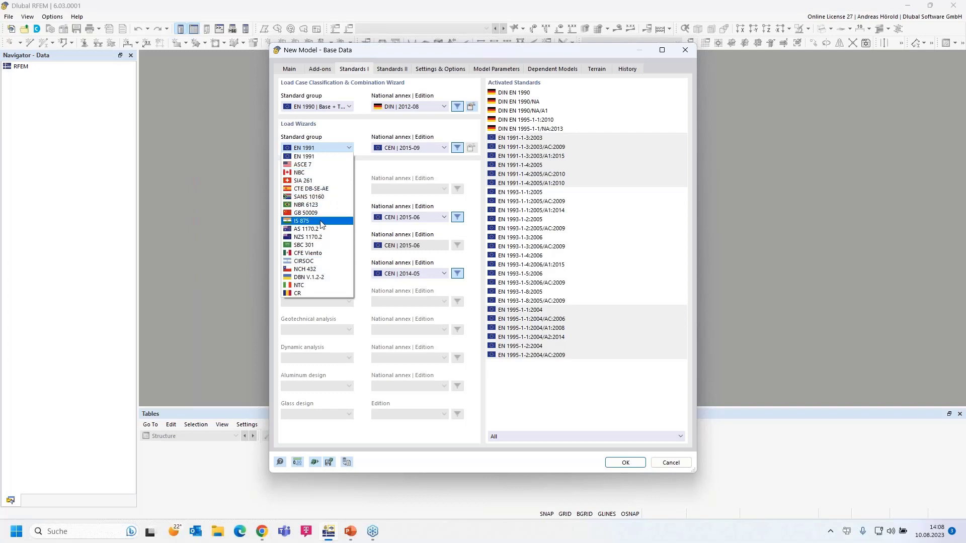
left_click(318, 156)
Use DIN | 2019-04 for load wizards and EN 1993 with DIN | 2020-11 for steel design.
left_click(408, 148)
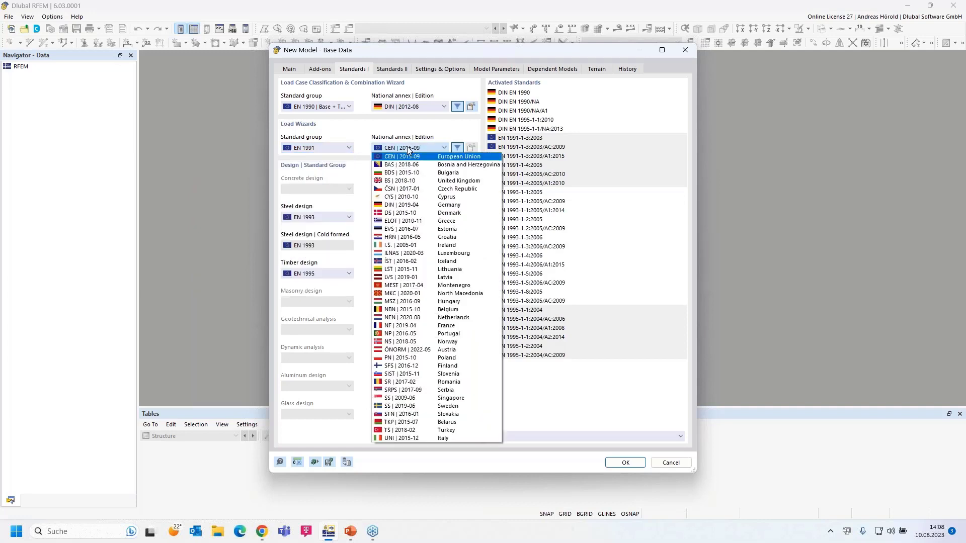
left_click(443, 207)
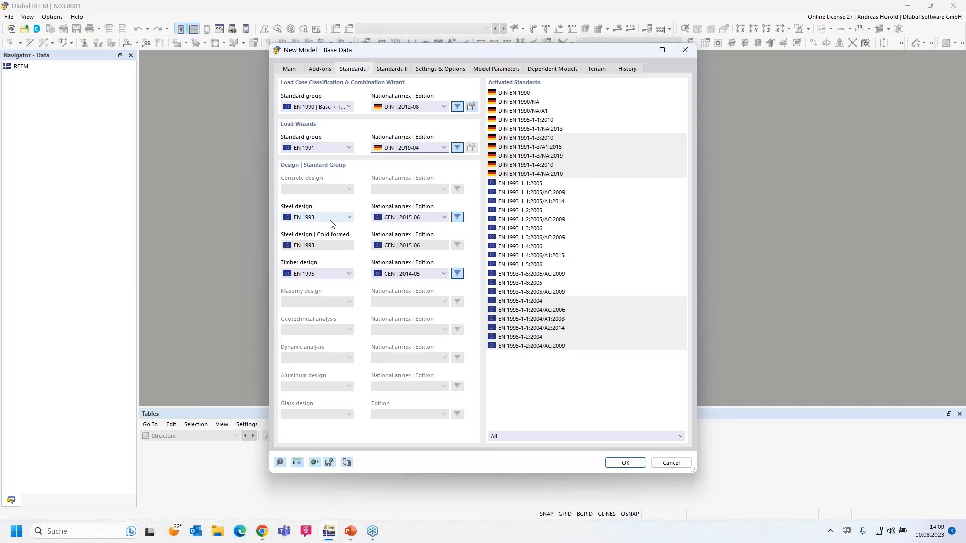
left_click(330, 218)
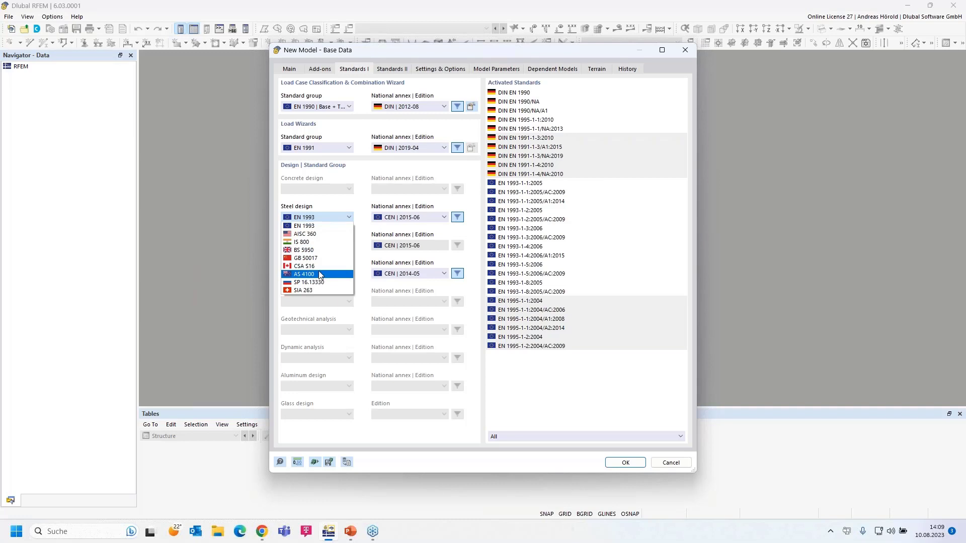
left_click(324, 229)
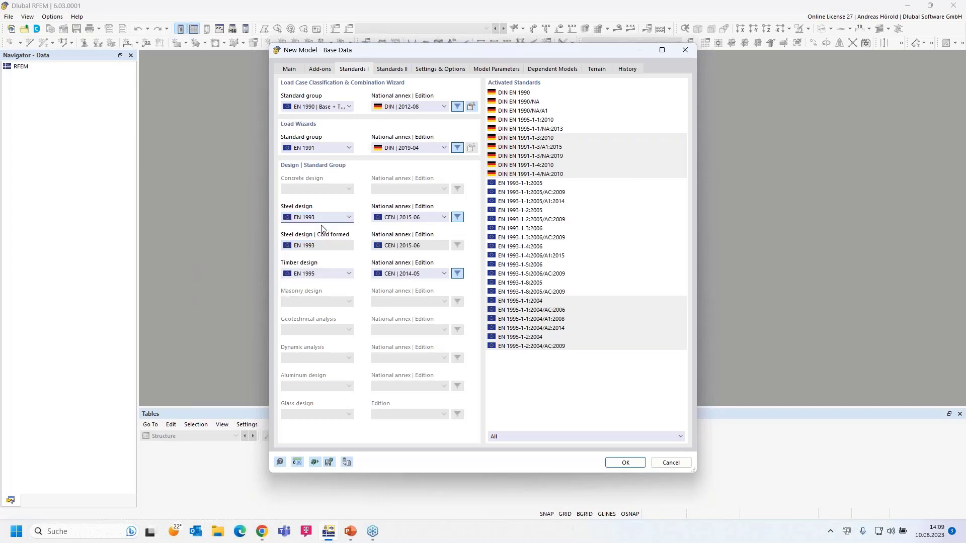
left_click(425, 221)
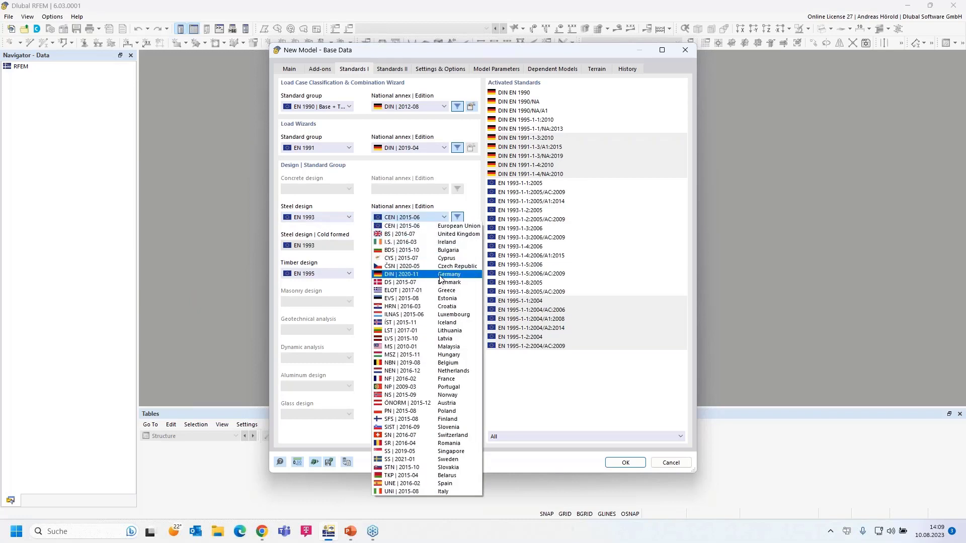
left_click(440, 278)
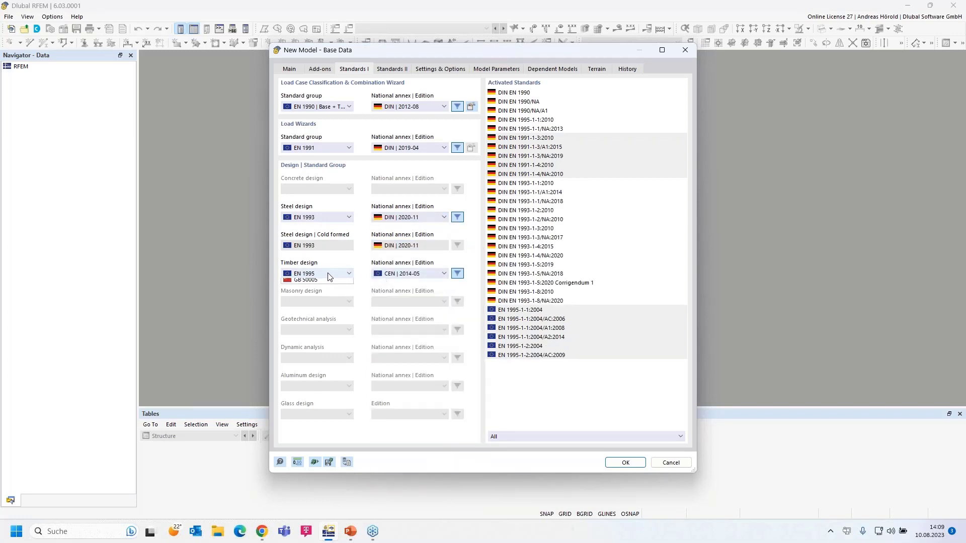
Keep EN 1995 for timber design with the DIN | 2014-07 annex, then check special design standards.
left_click(328, 275)
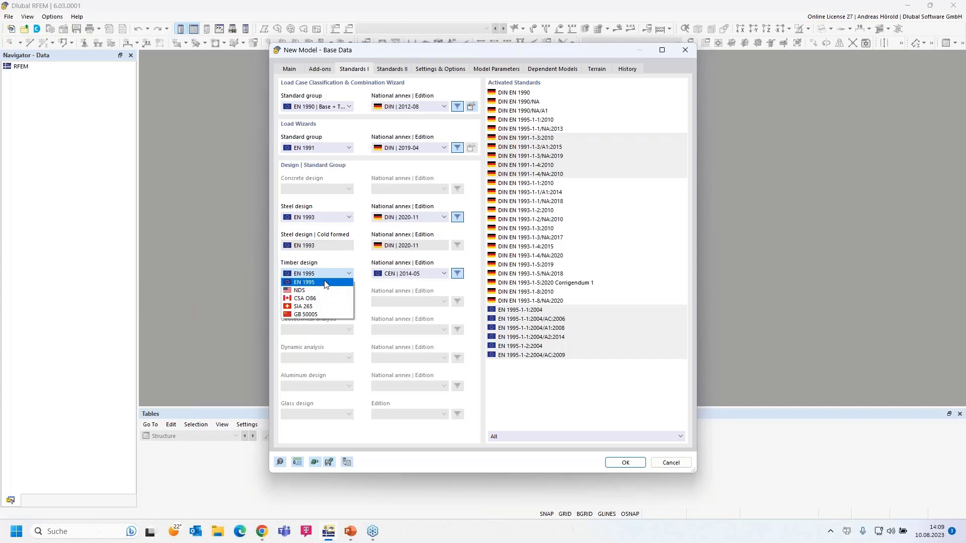
left_click(325, 283)
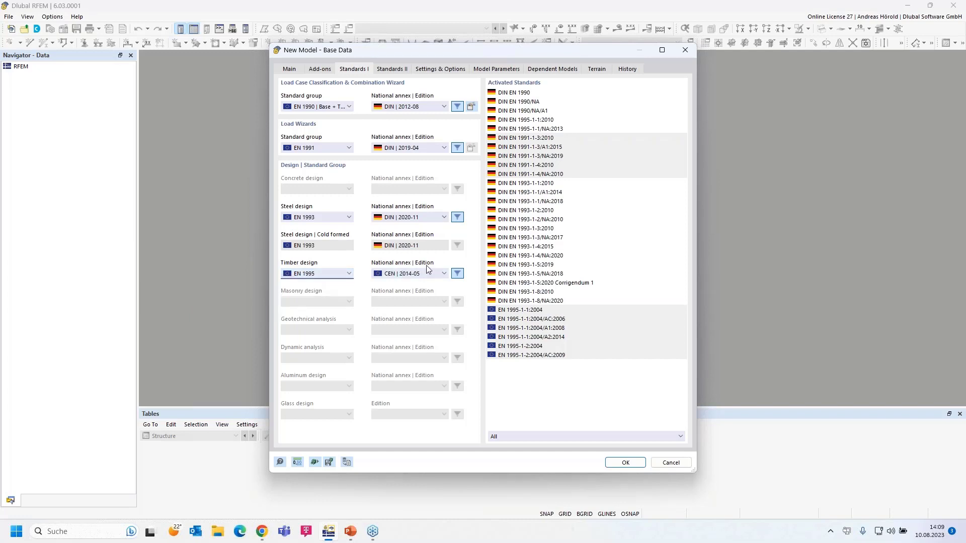
left_click(418, 273)
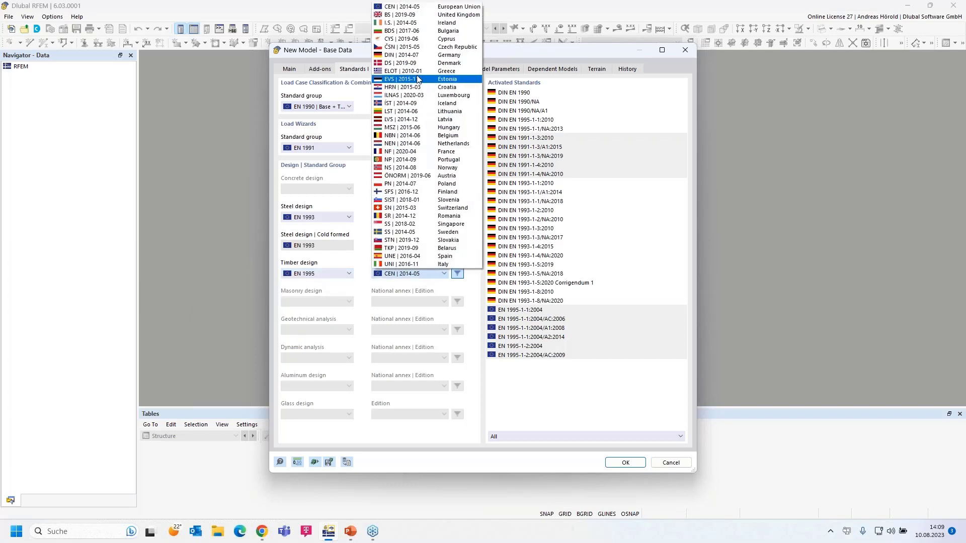
left_click(422, 55)
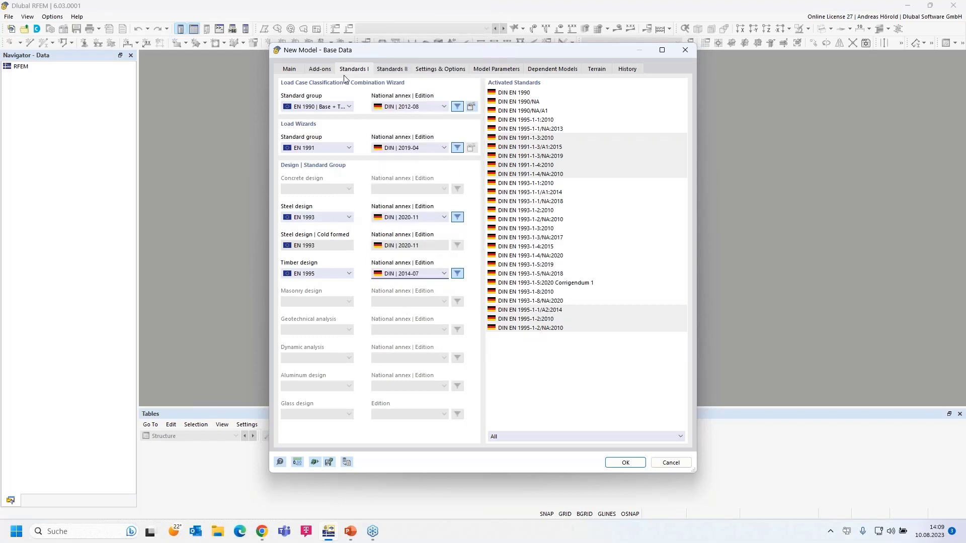
left_click(393, 70)
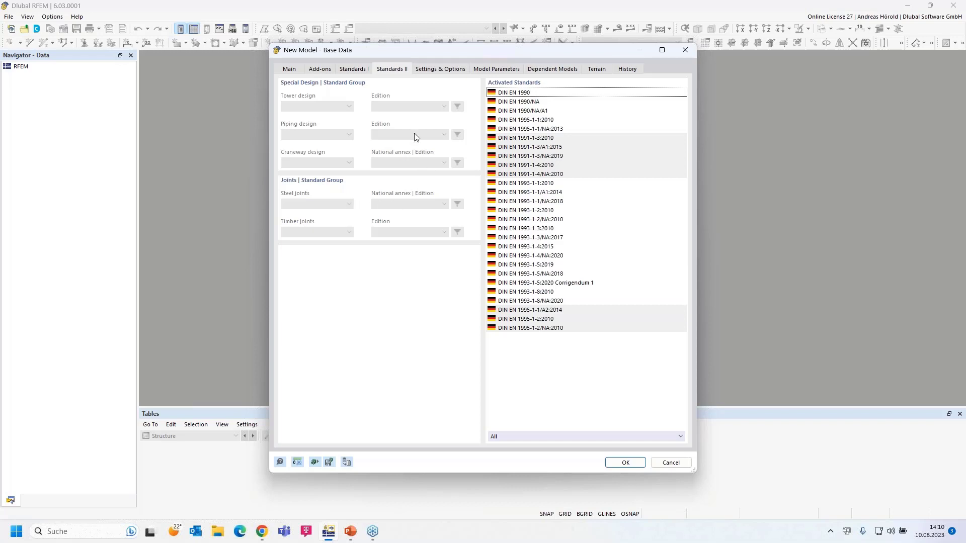
Enable Member Representatives and Member Set Representatives under the model's Settings & Options.
left_click(442, 73)
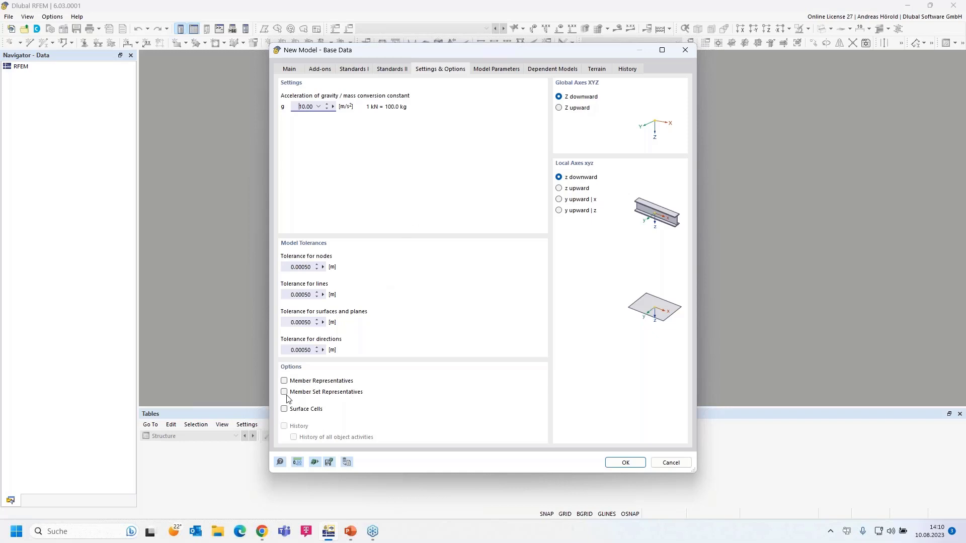
left_click(284, 381)
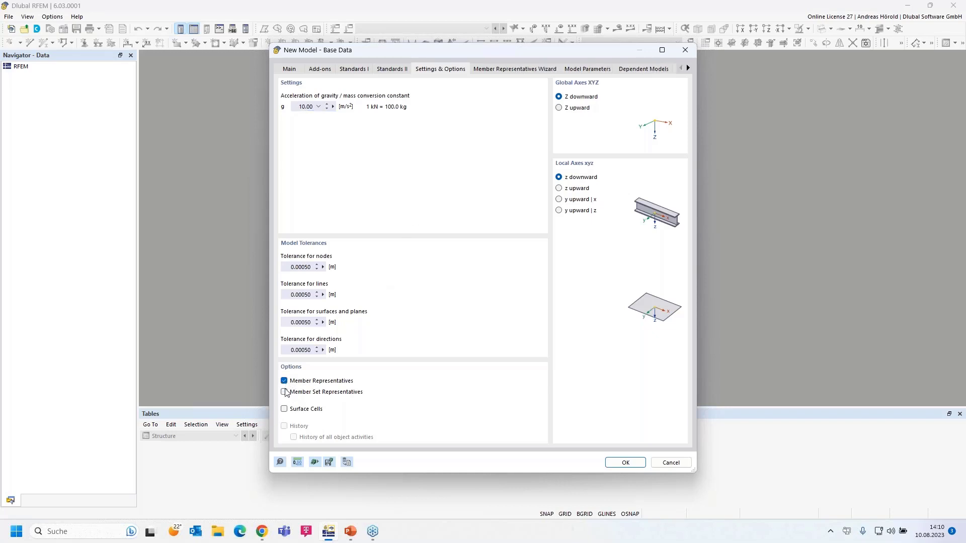
left_click(284, 394)
Review member representative properties, including timber design ones, then the member set representative properties.
left_click(496, 70)
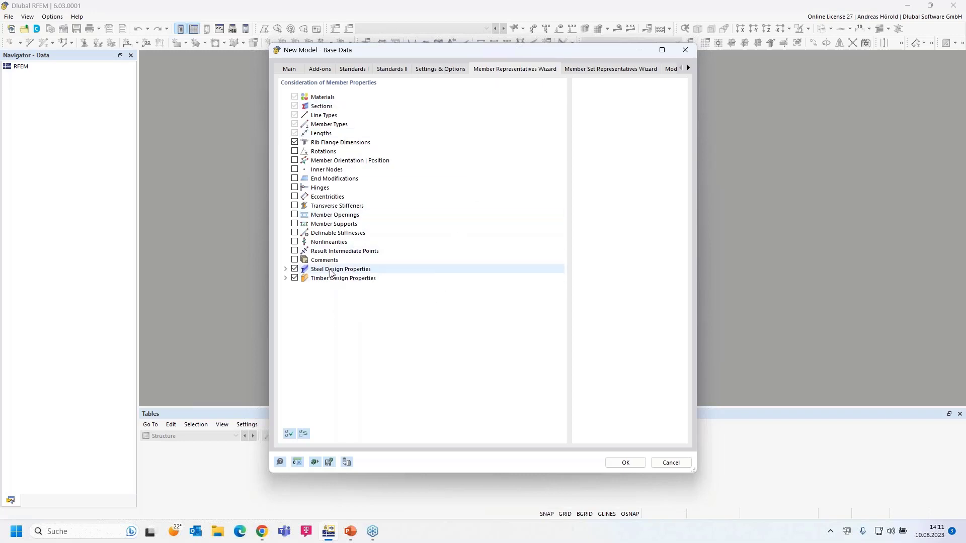
left_click(285, 279)
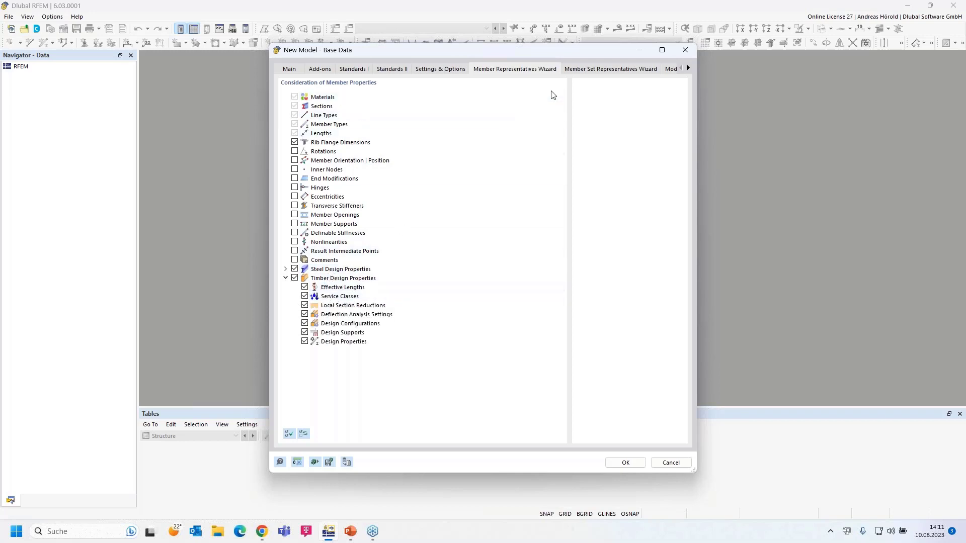
left_click(587, 70)
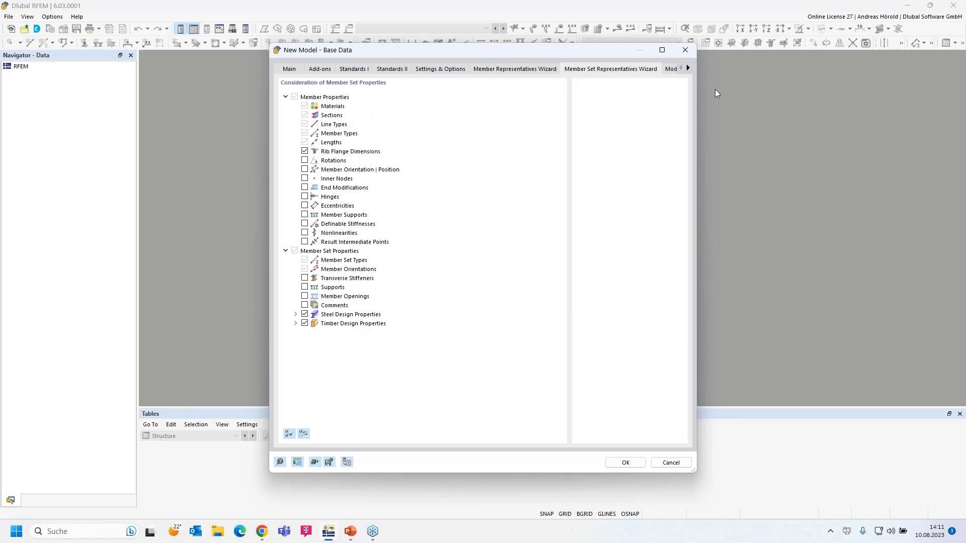
left_click(688, 69)
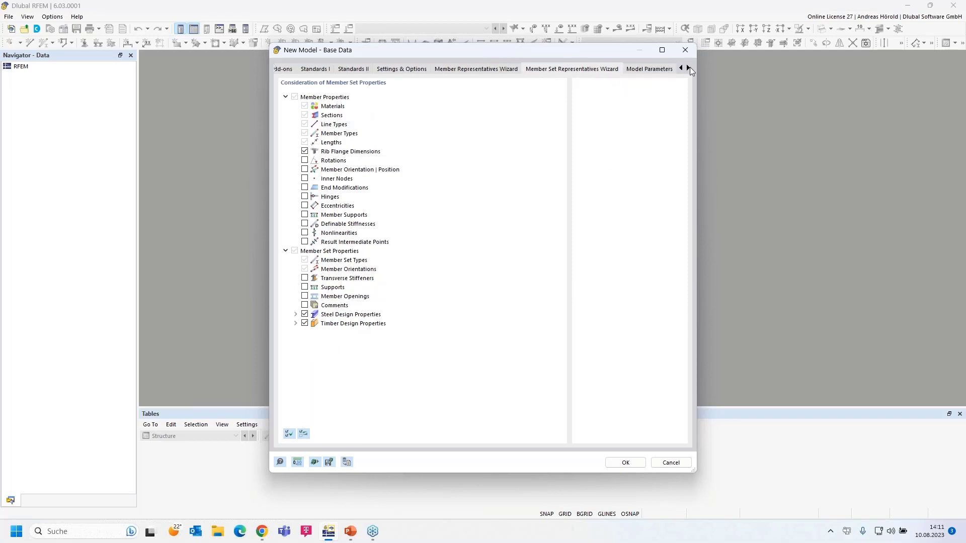
left_click(688, 69)
left_click(688, 69)
left_click(689, 68)
Look over the Model Parameters company and project name fields, then the dependent models overview.
left_click(528, 69)
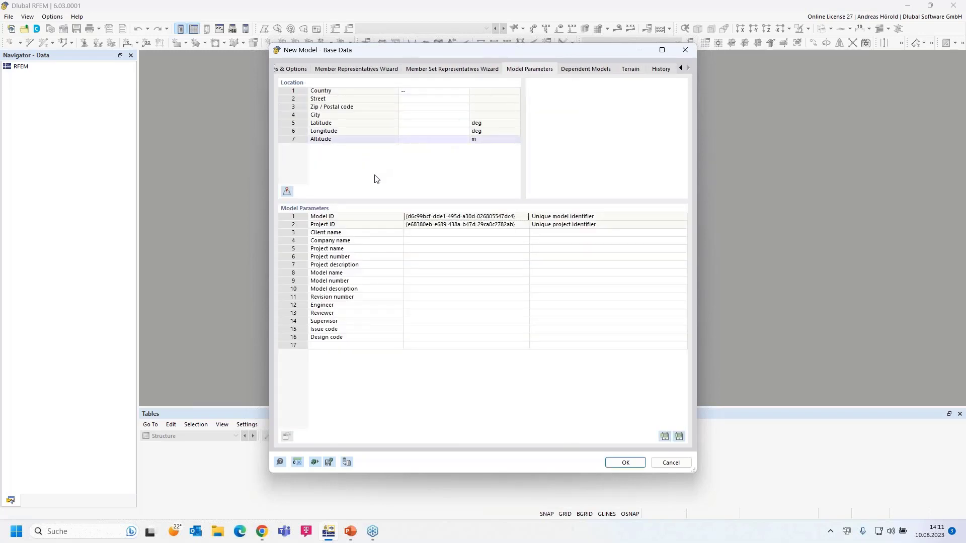
left_click(434, 240)
left_click(428, 249)
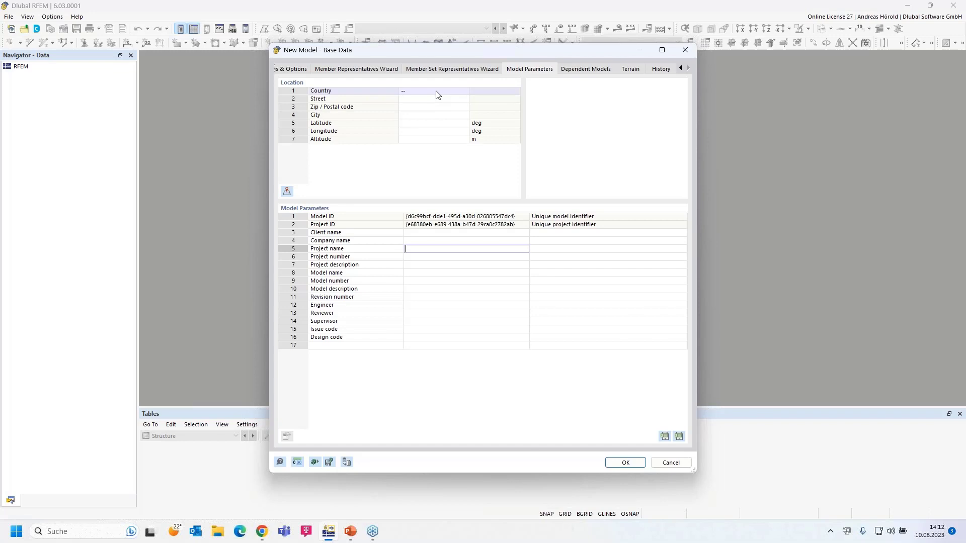
left_click(588, 74)
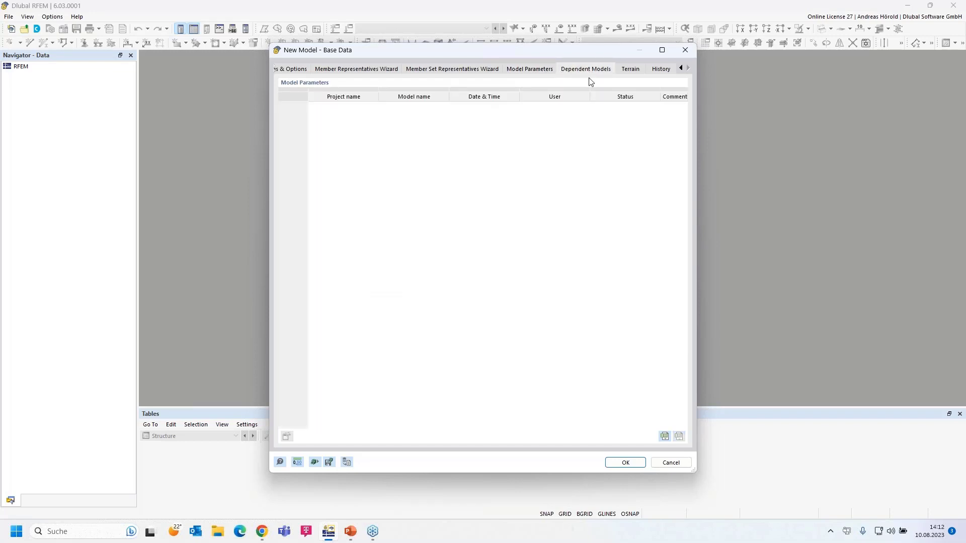
Leave the terrain definition undefined at '--' and view the model's history data.
left_click(631, 72)
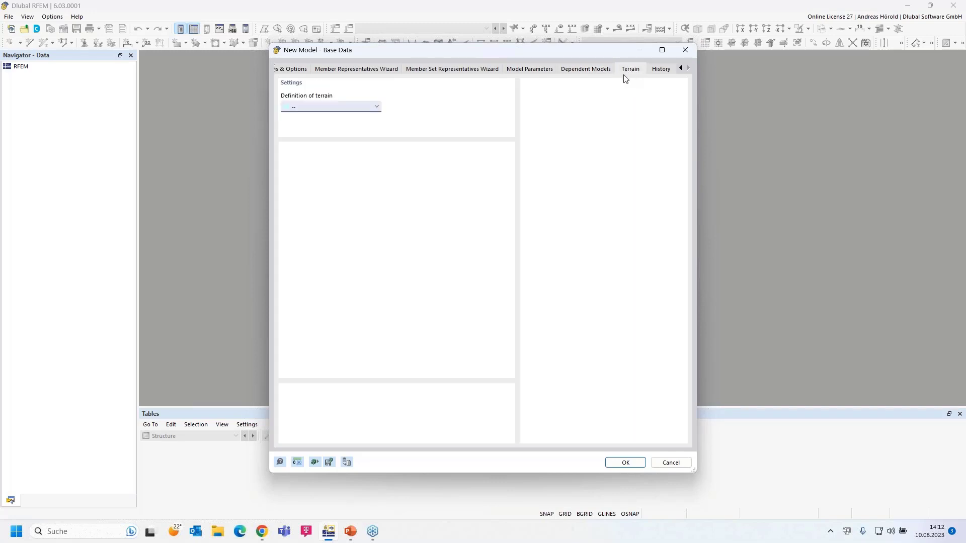
left_click(377, 110)
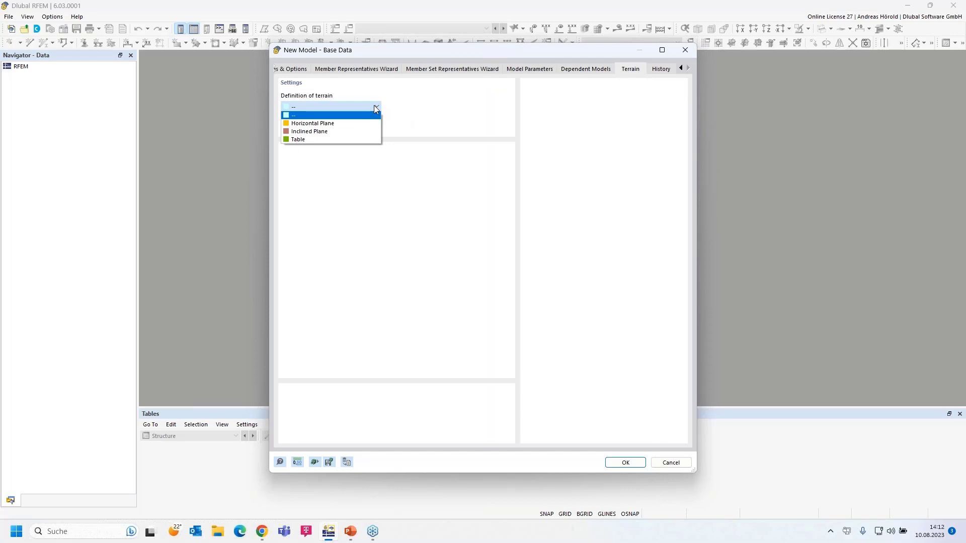
left_click(375, 109)
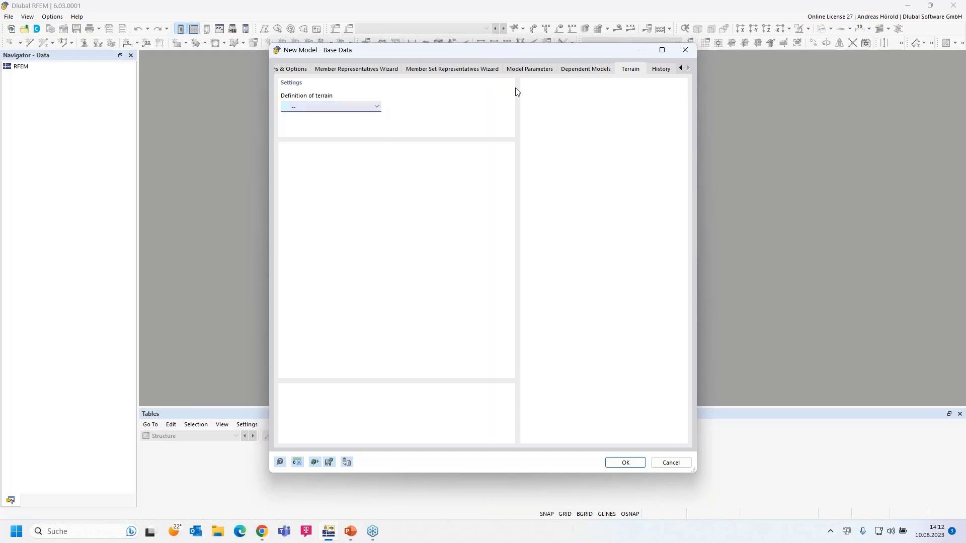
left_click(661, 70)
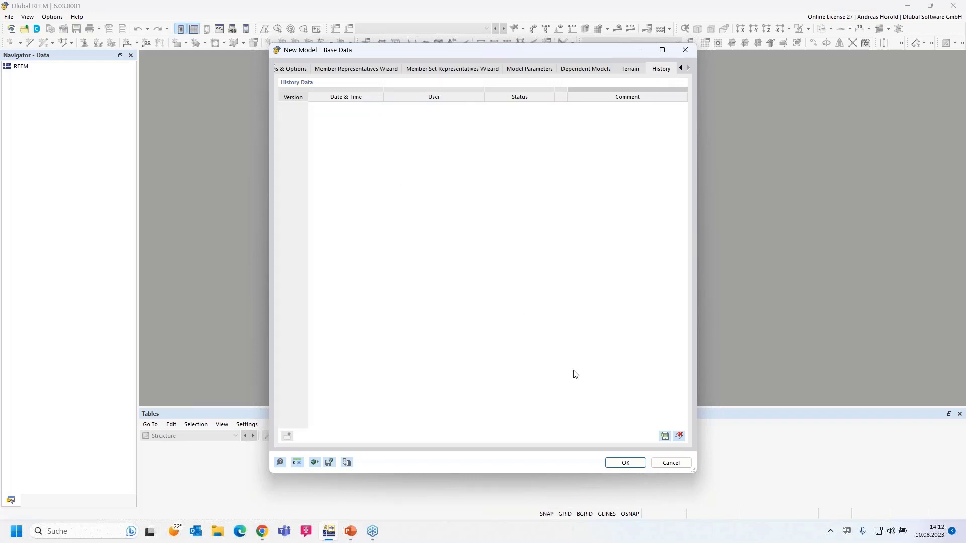
Confirm the base data to create the Shelter model, then launch Dlubal Center.
left_click(625, 463)
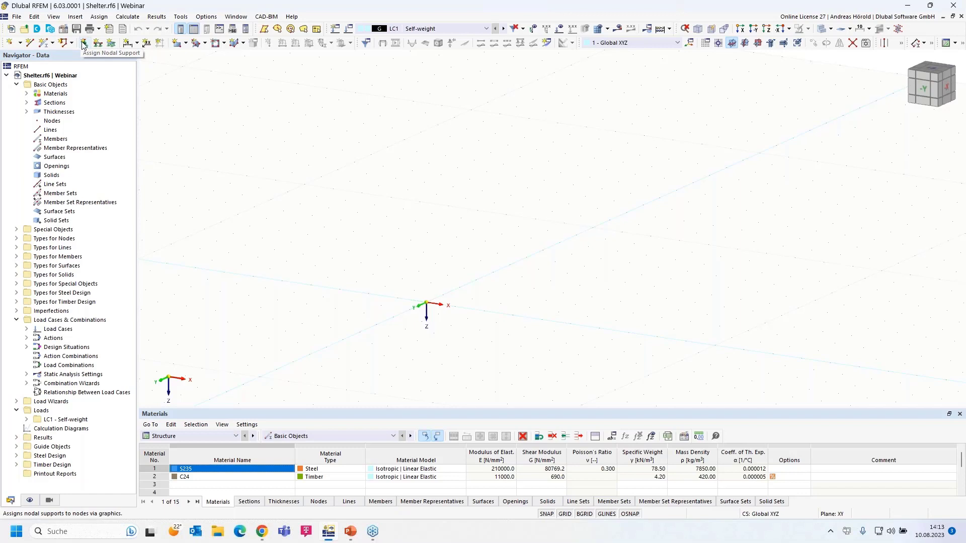
left_click(37, 29)
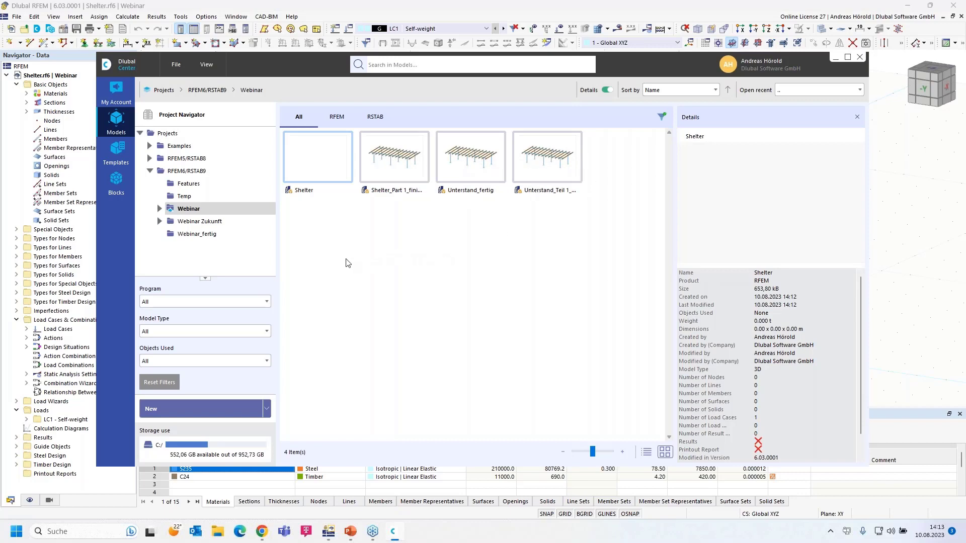
Browse Webinar_fertig and the Concrete Structures, Construction Stages and Dynamic Analysis examples, then view account messages.
left_click(194, 236)
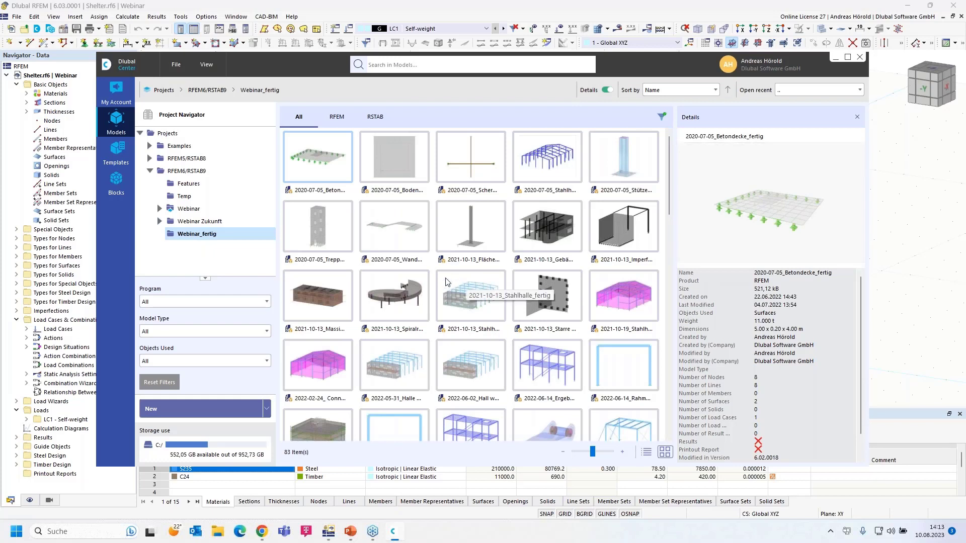
left_click(149, 146)
left_click(204, 158)
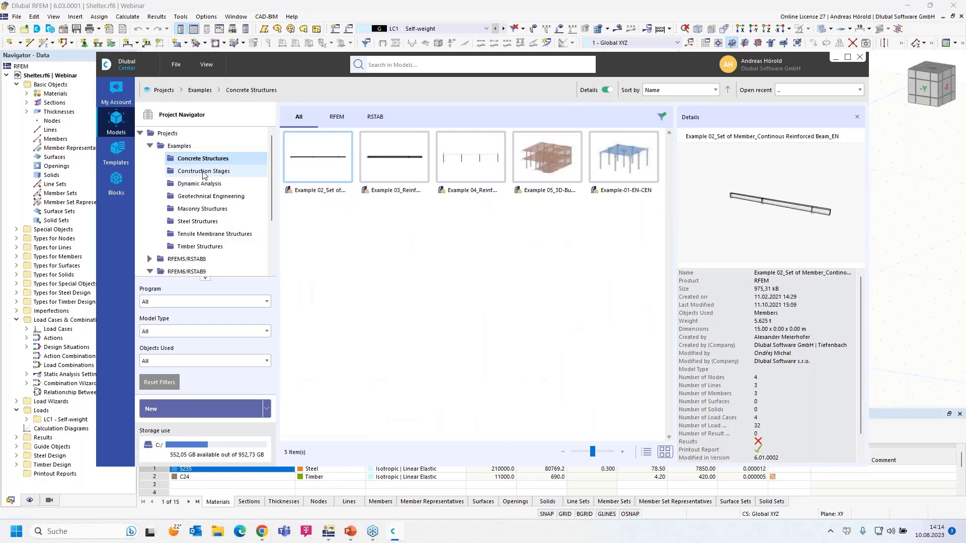
left_click(204, 172)
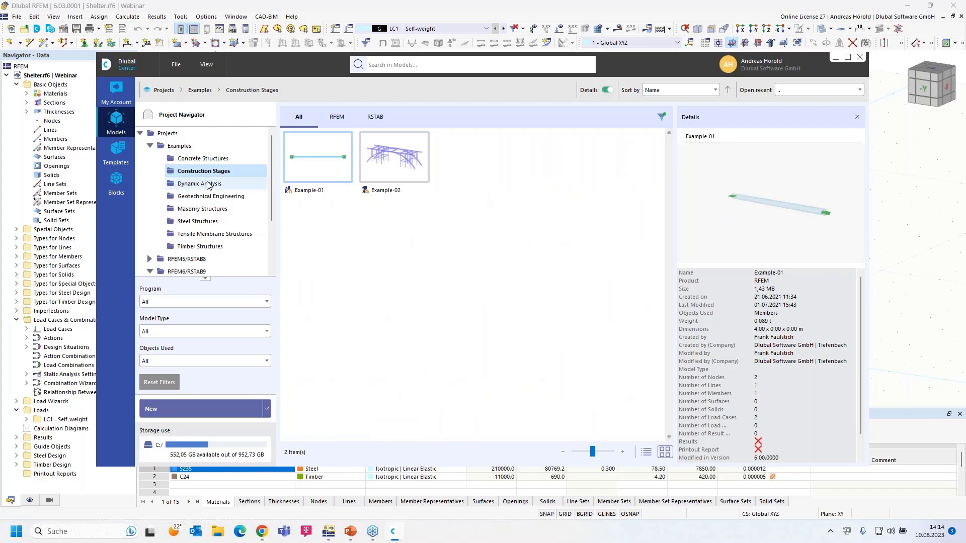
left_click(209, 185)
left_click_drag(828, 223, 775, 223)
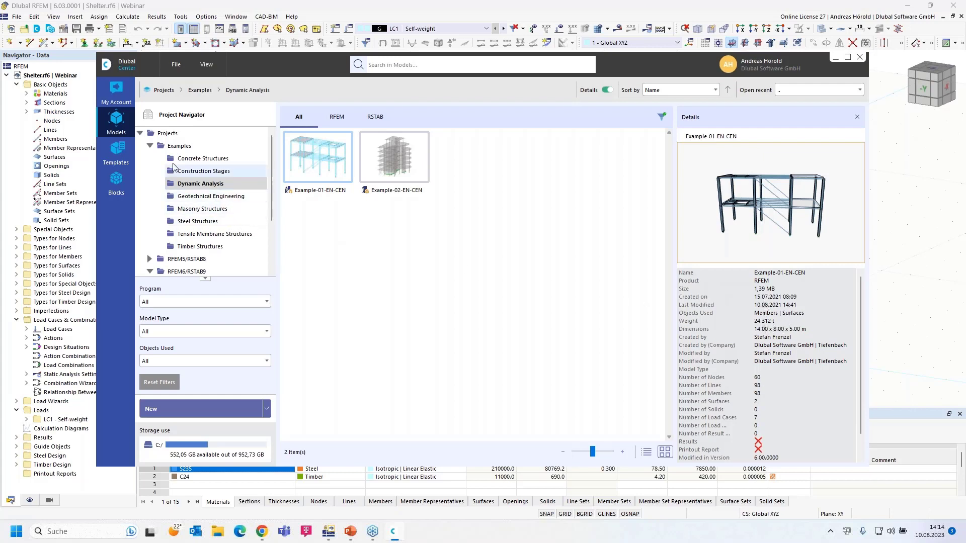
left_click(116, 90)
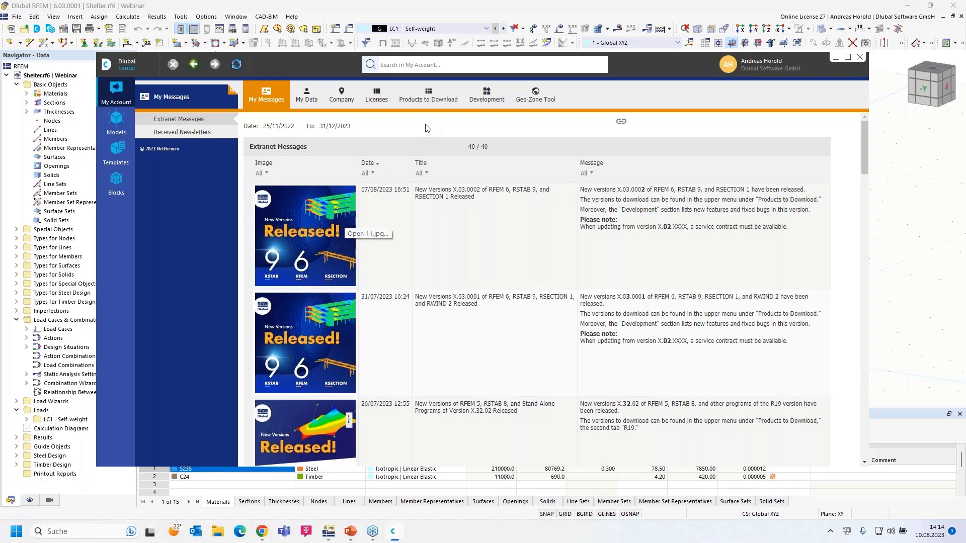
Browse account data, company info and the R19/R20 download lists, then view Development features.
left_click(308, 95)
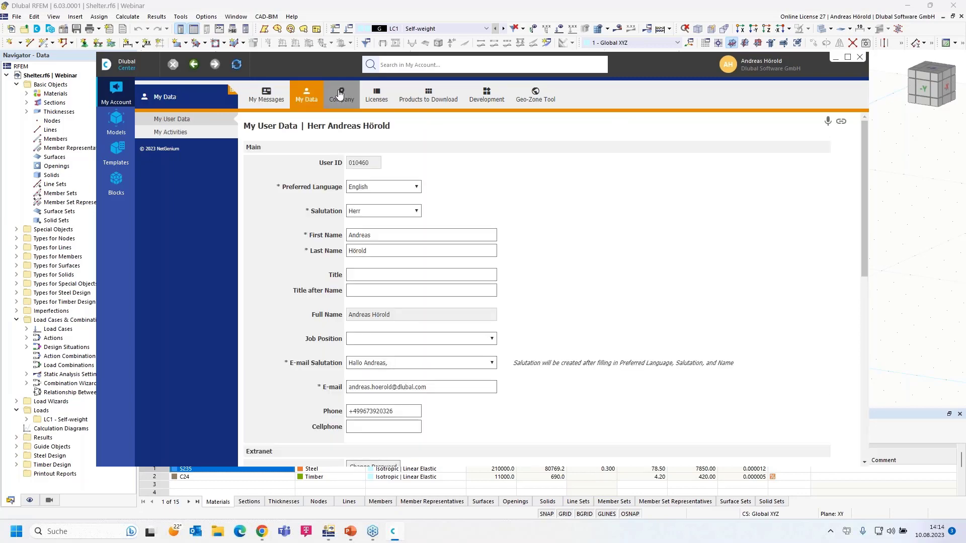
left_click(341, 95)
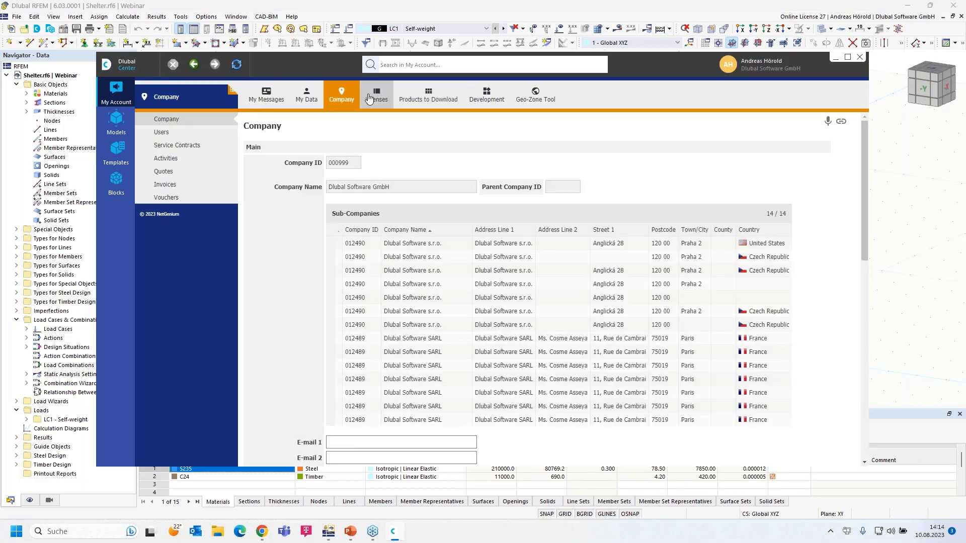
left_click(427, 96)
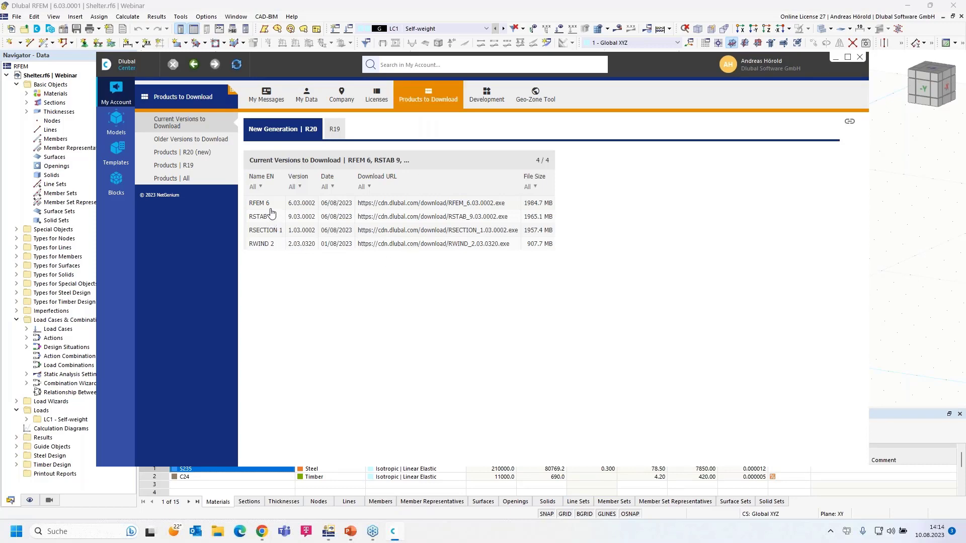
left_click(334, 129)
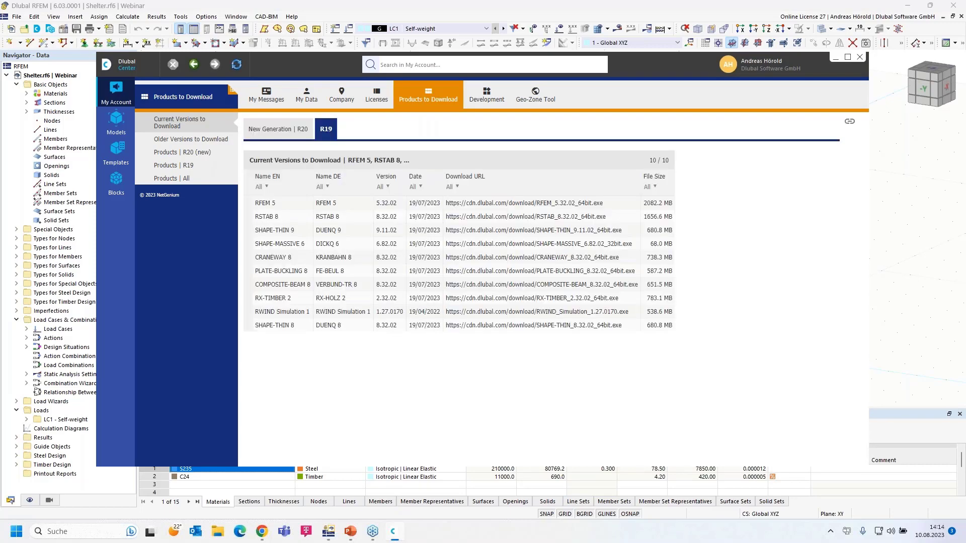
left_click(275, 132)
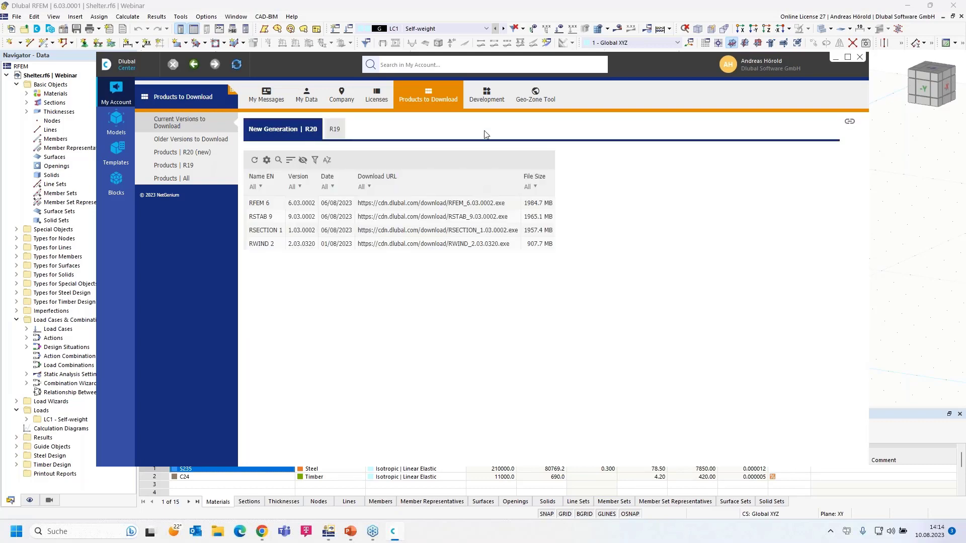
left_click(487, 94)
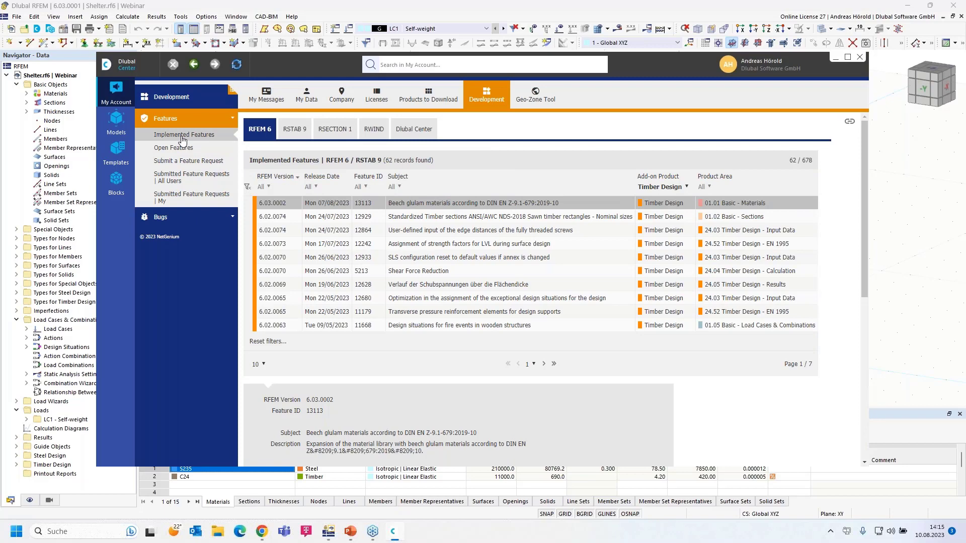
Filter features to All (678), then Concrete Design; view the feature request form; then open Templates.
left_click(683, 187)
left_click(649, 200)
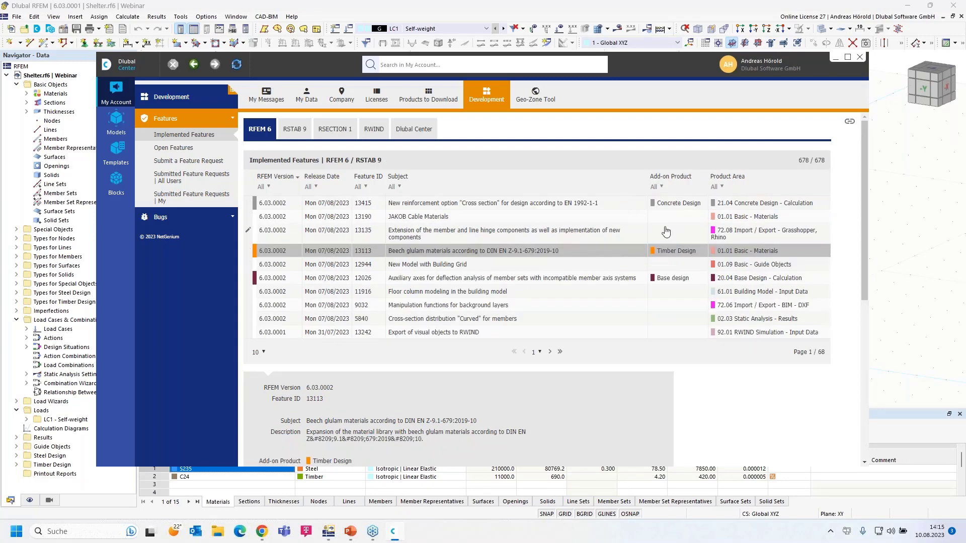
left_click(662, 188)
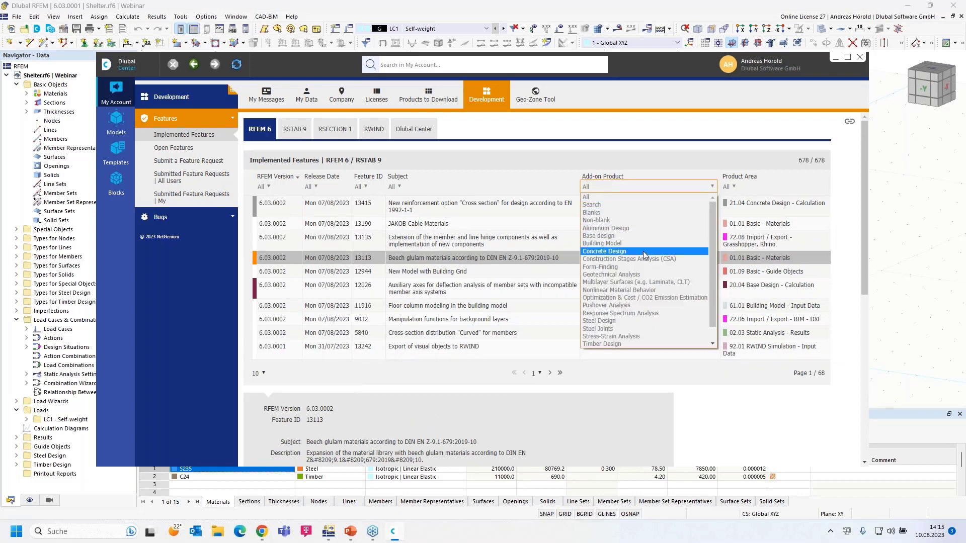
left_click(644, 251)
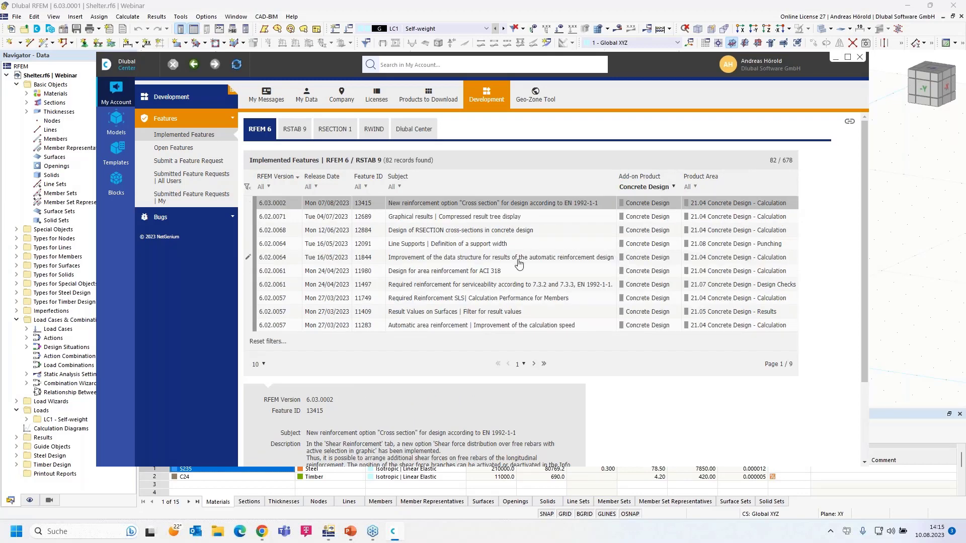
left_click(178, 166)
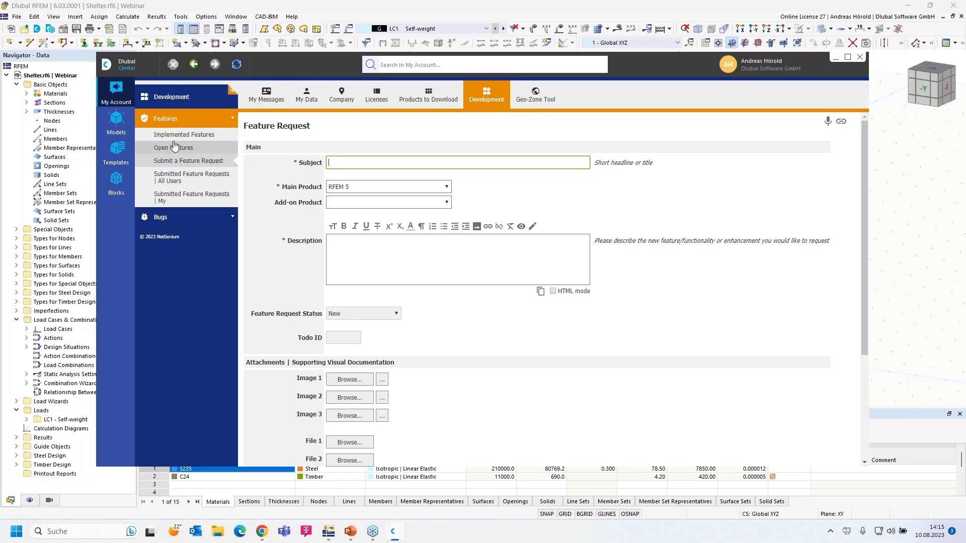
left_click(117, 148)
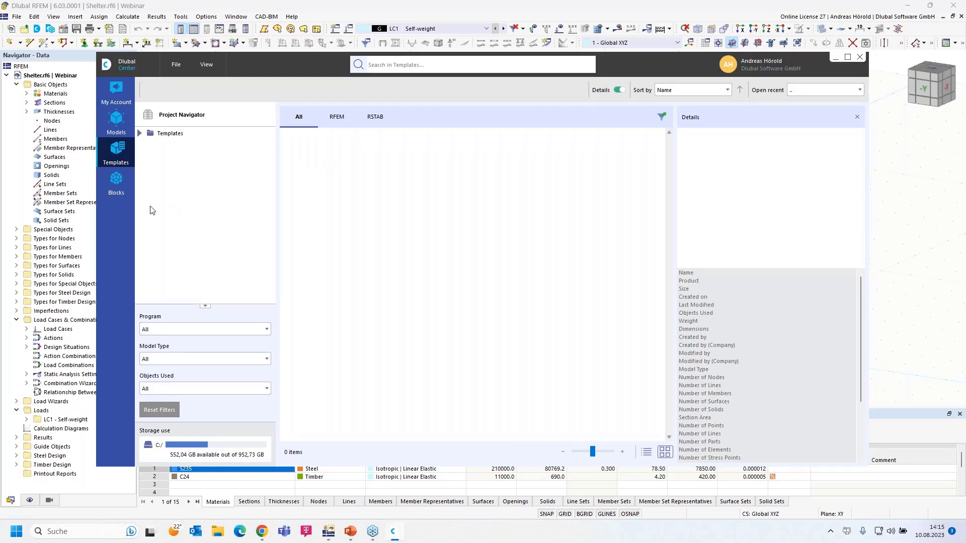
Open the Blocks library and browse the 2D and 3D Trusses and Tapered Frames blocks.
left_click(115, 186)
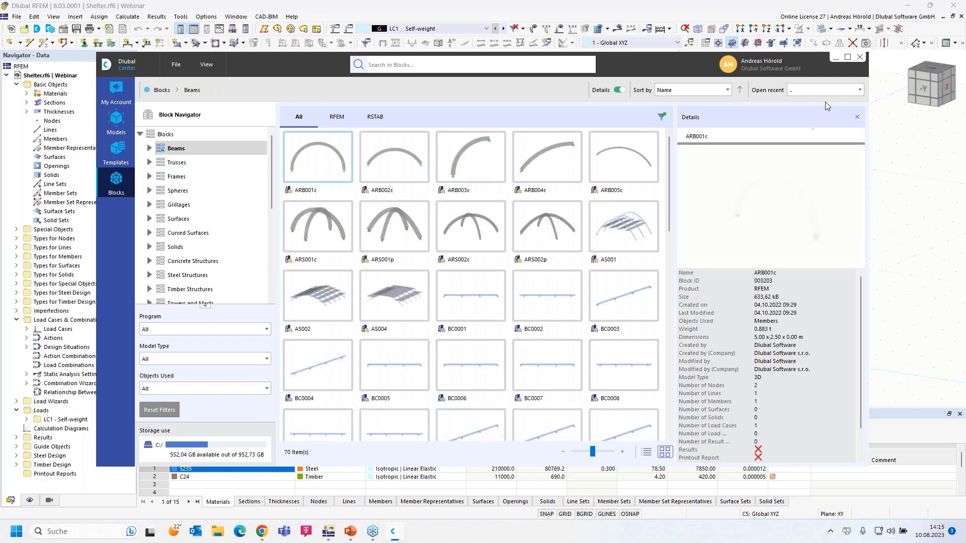
left_click_drag(662, 62, 671, 27)
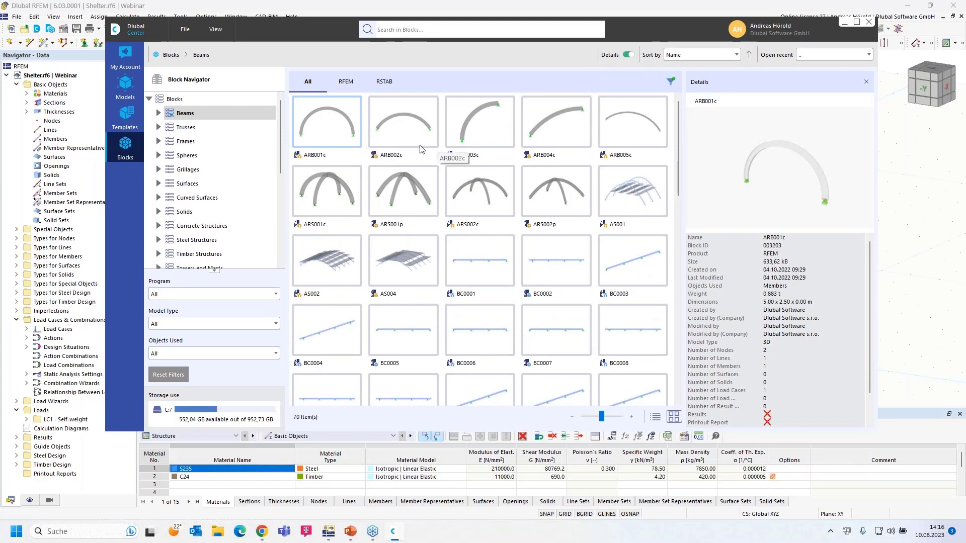
left_click(159, 128)
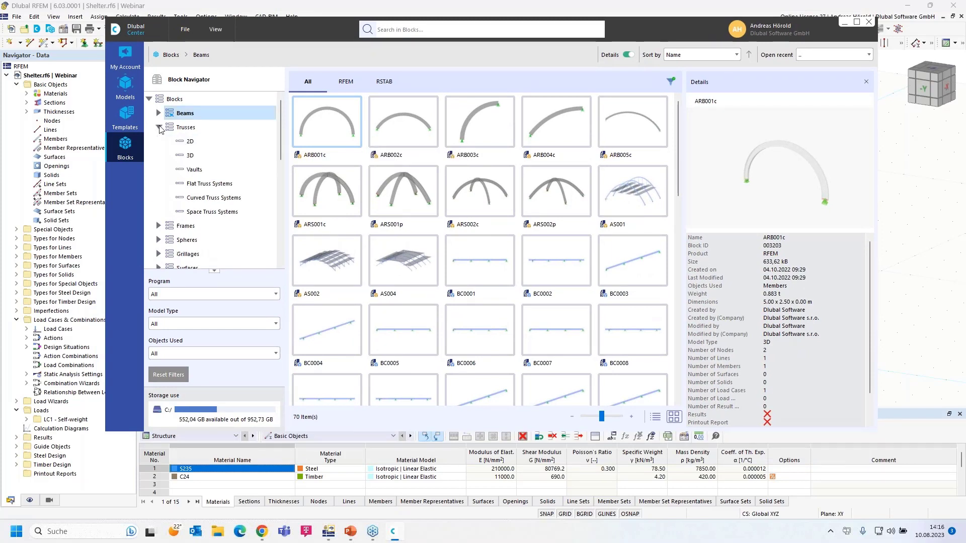
left_click(191, 142)
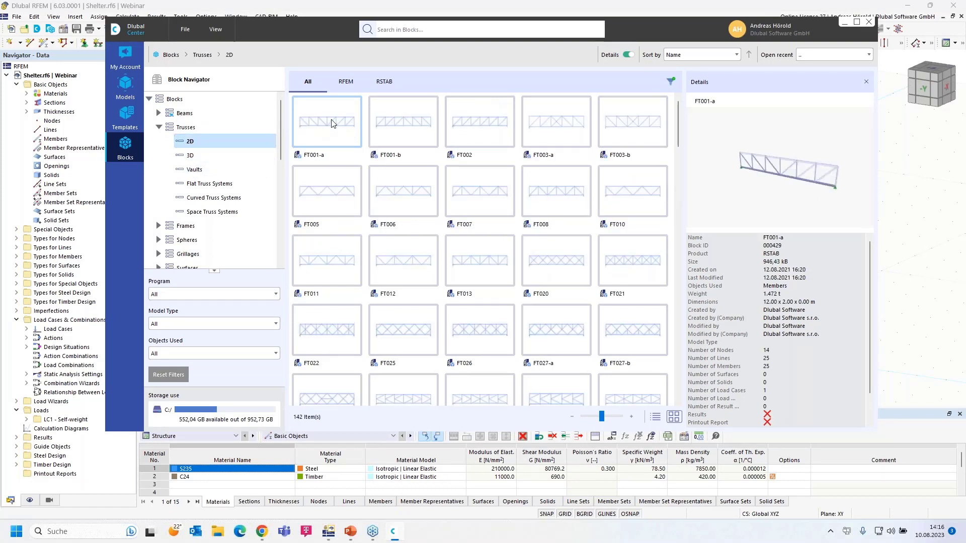
left_click(190, 158)
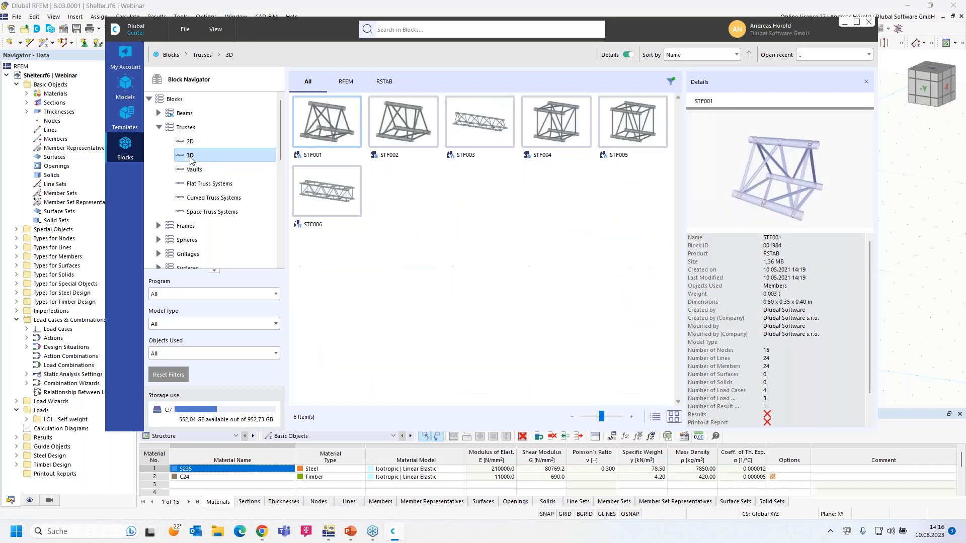
left_click(158, 226)
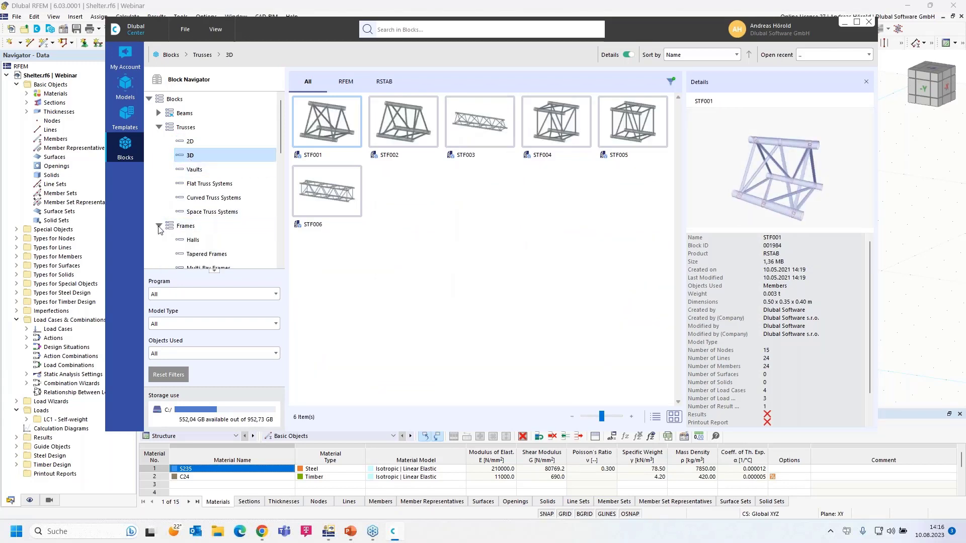
left_click(197, 255)
Browse the steel and concrete Stairway Structures blocks, then return to Trusses › 2D.
scroll(226, 237, "down", 2)
scroll(226, 236, "down", 1)
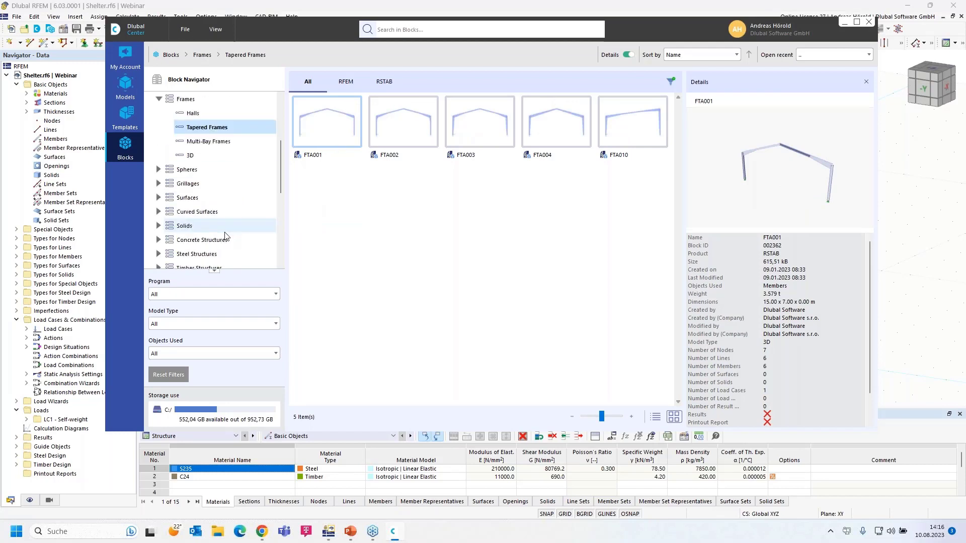
scroll(210, 235, "down", 2)
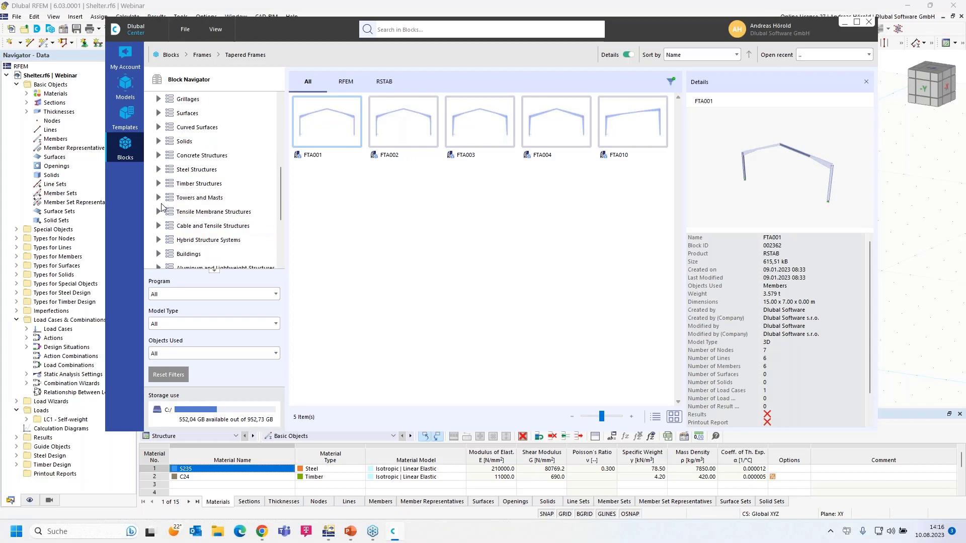
scroll(169, 240, "down", 3)
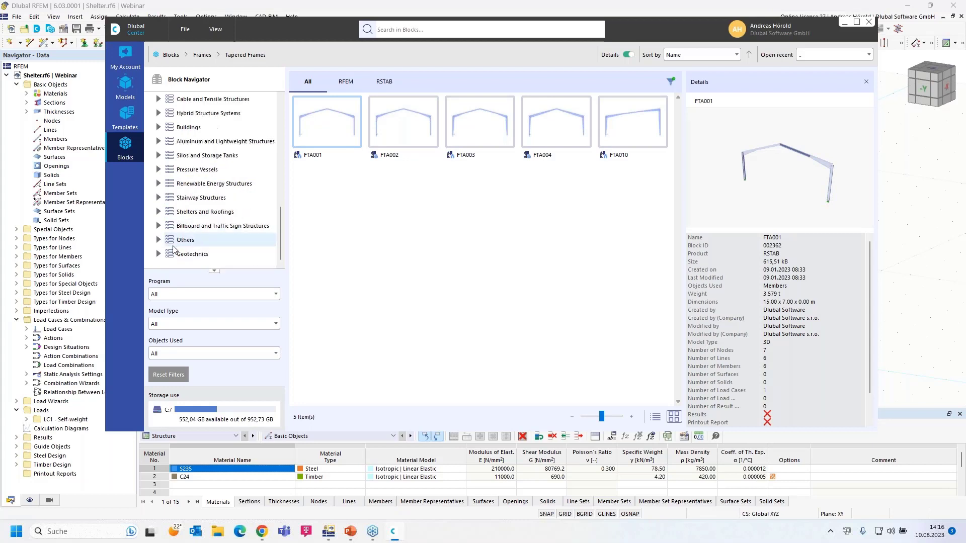
left_click(159, 198)
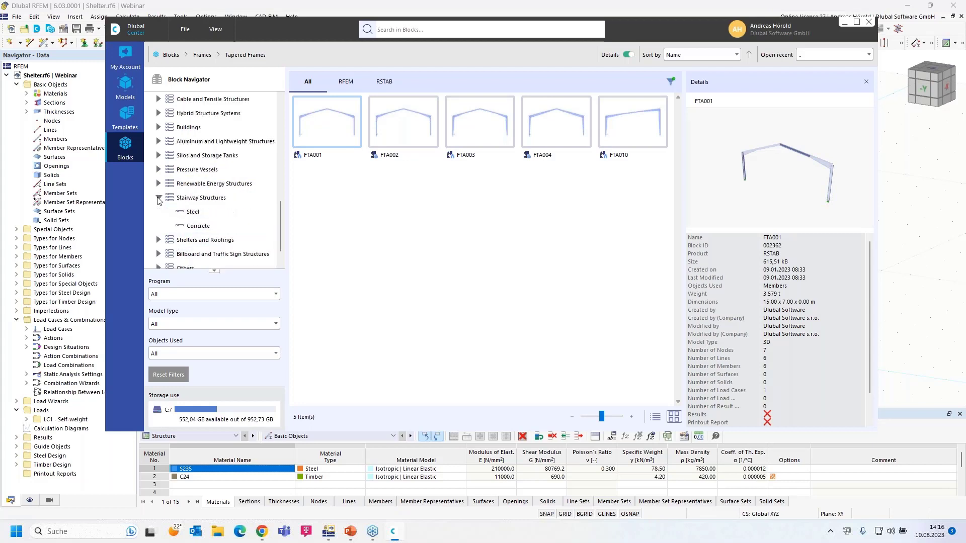
left_click(194, 212)
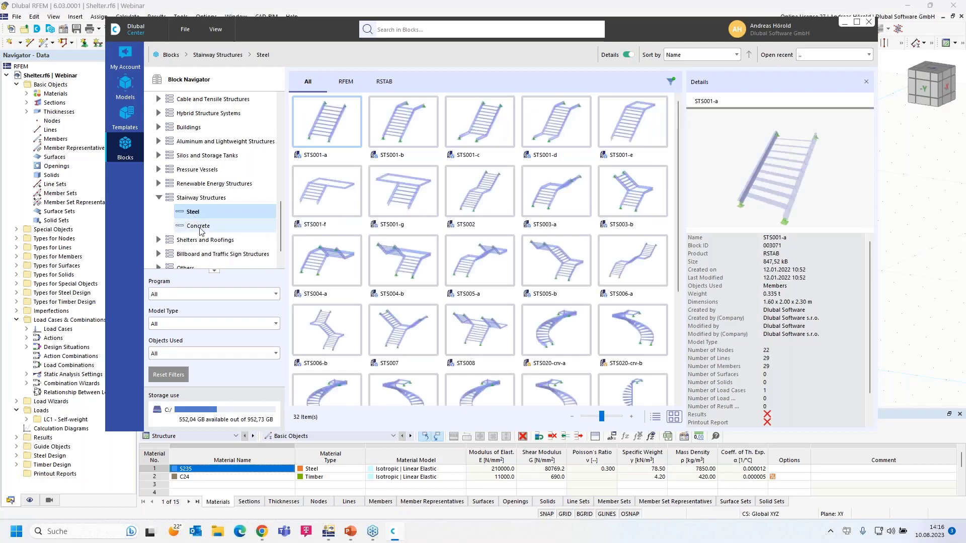
left_click(200, 226)
scroll(201, 227, "down", 1)
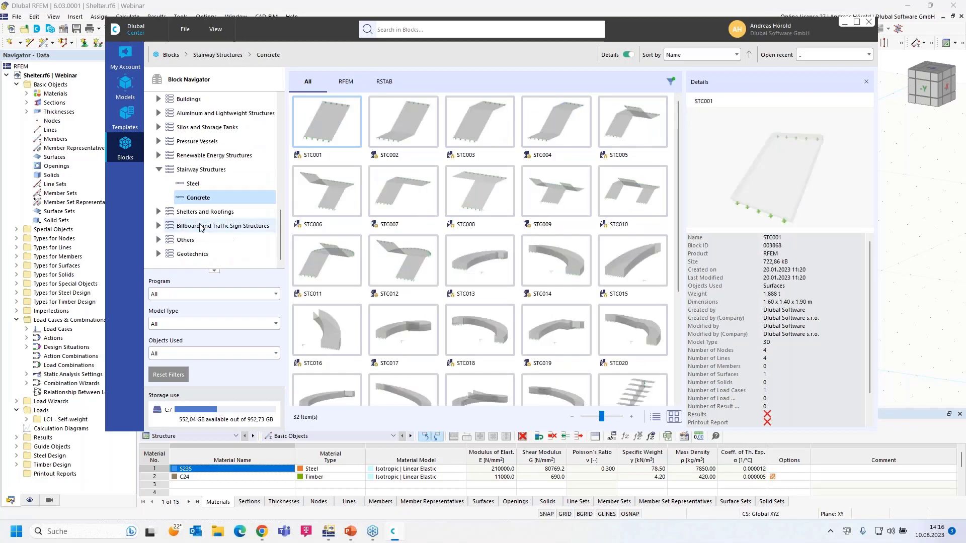
scroll(201, 228, "up", 3)
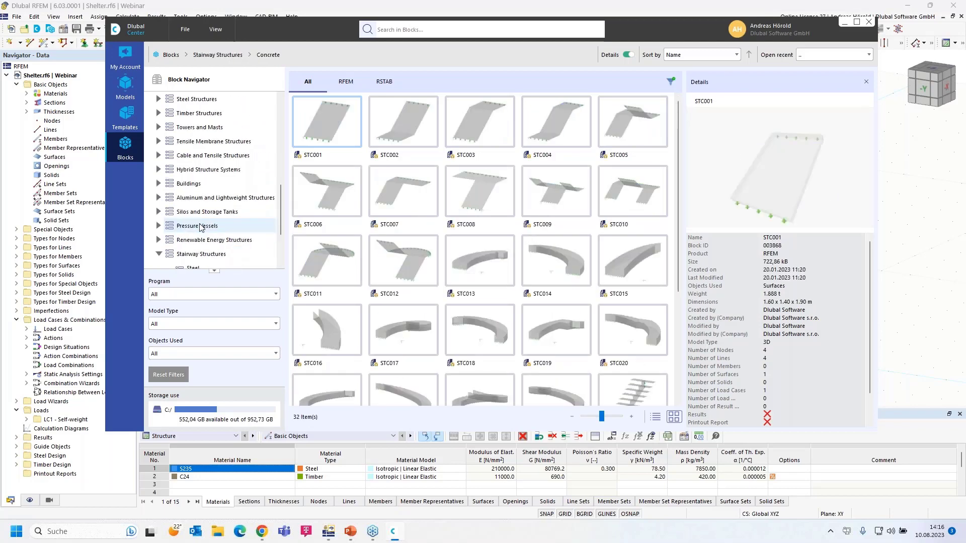
scroll(200, 227, "up", 8)
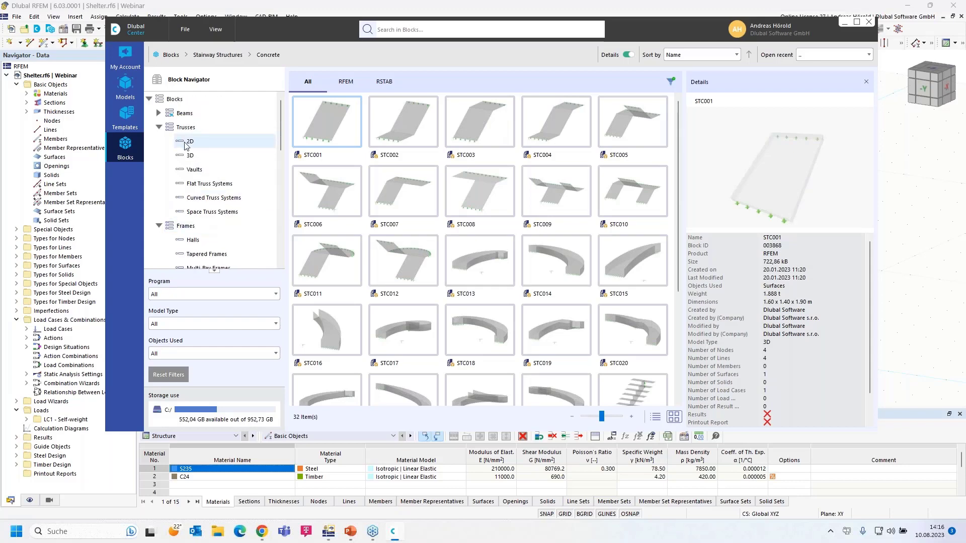
left_click(190, 142)
Open block FT001-a and define its structure via L and L1 with 20 m total length.
double_click(336, 127)
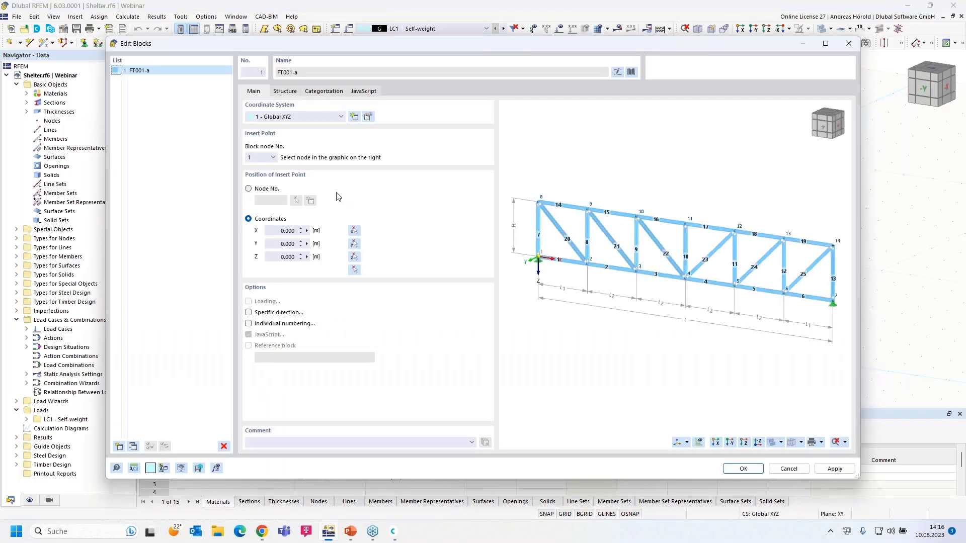
left_click(289, 92)
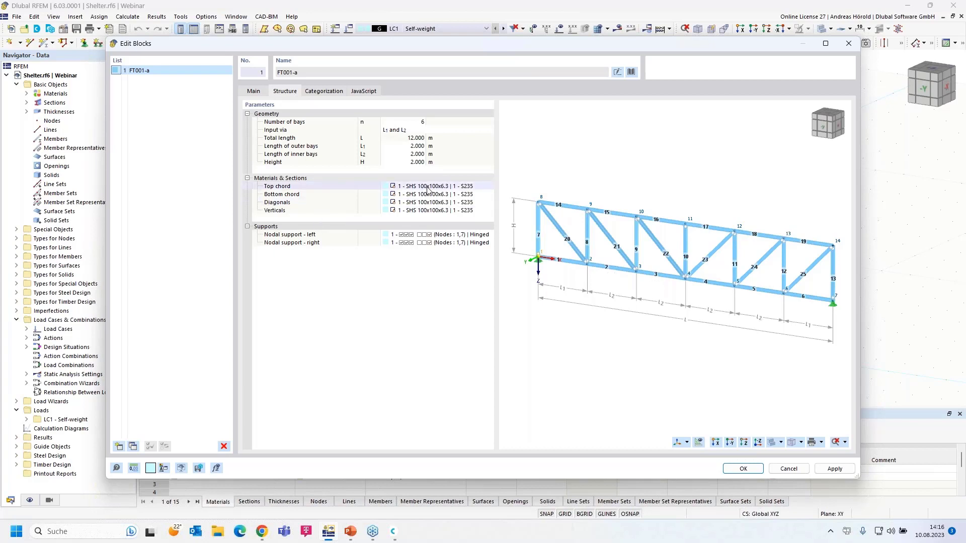
left_click(417, 122)
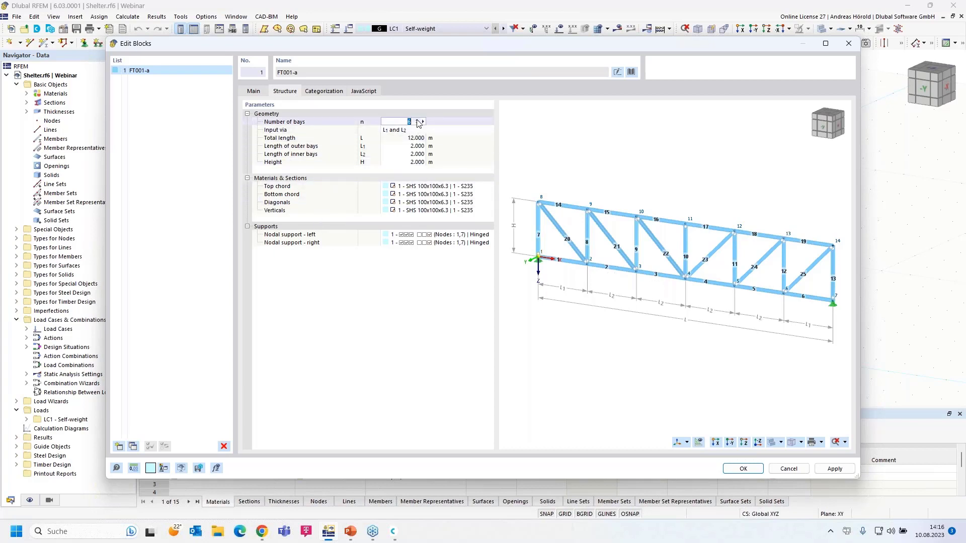
left_click(405, 130)
left_click(405, 129)
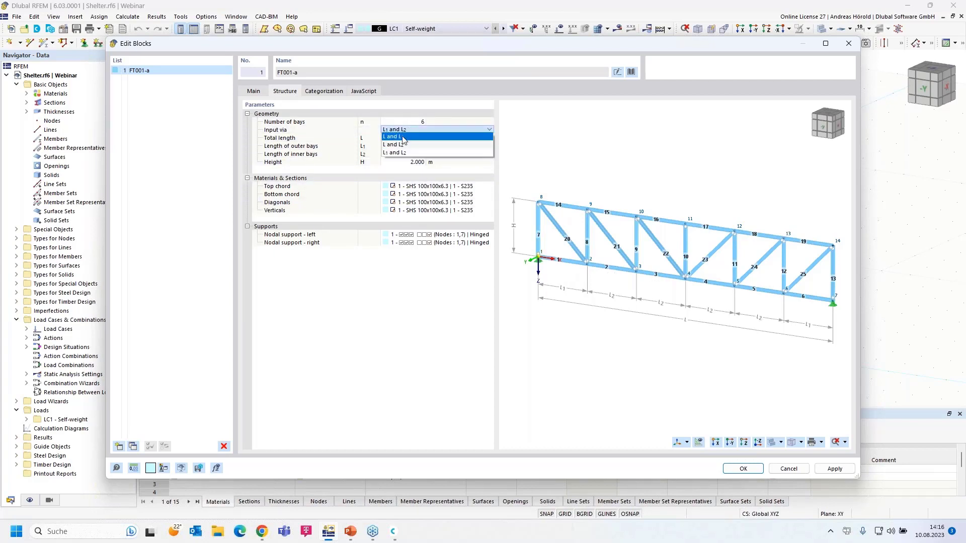
left_click(402, 137)
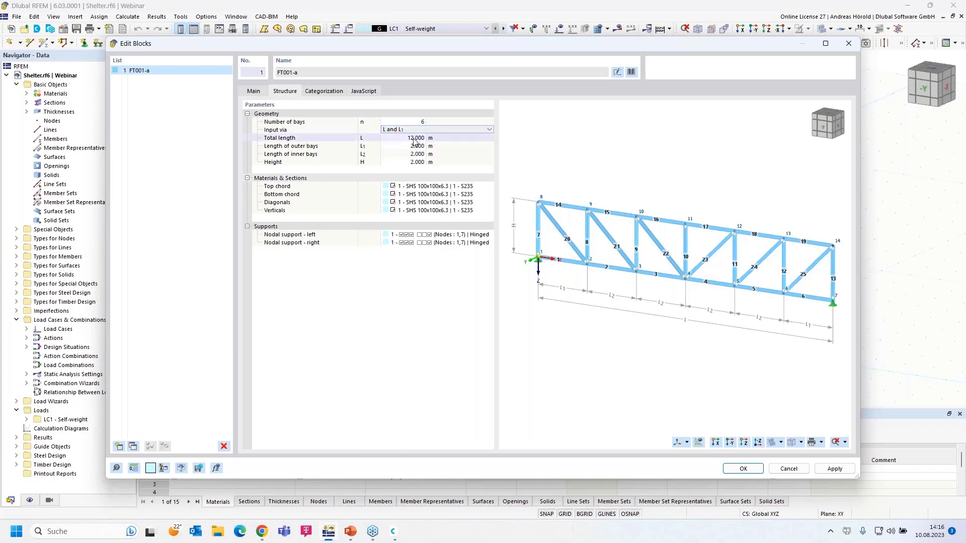
left_click(414, 139)
type("20")
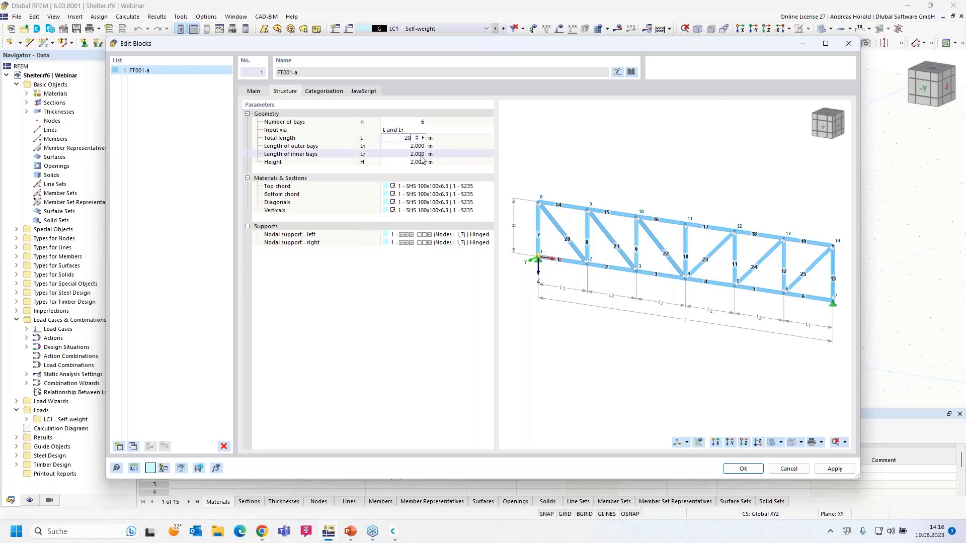
key("Return")
Set the truss height to 3 m, inspect the preview, and cancel without inserting.
left_click(415, 162)
type("3")
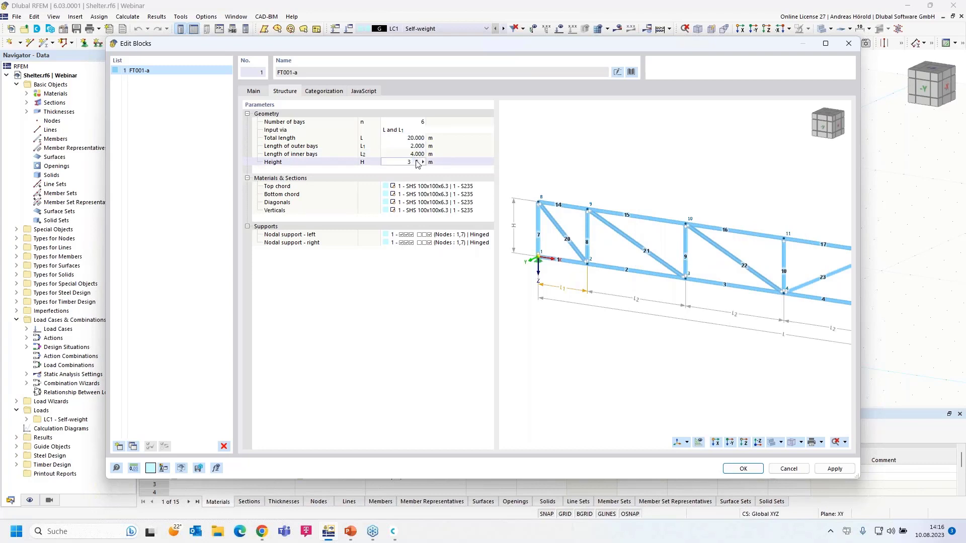
left_click(418, 188)
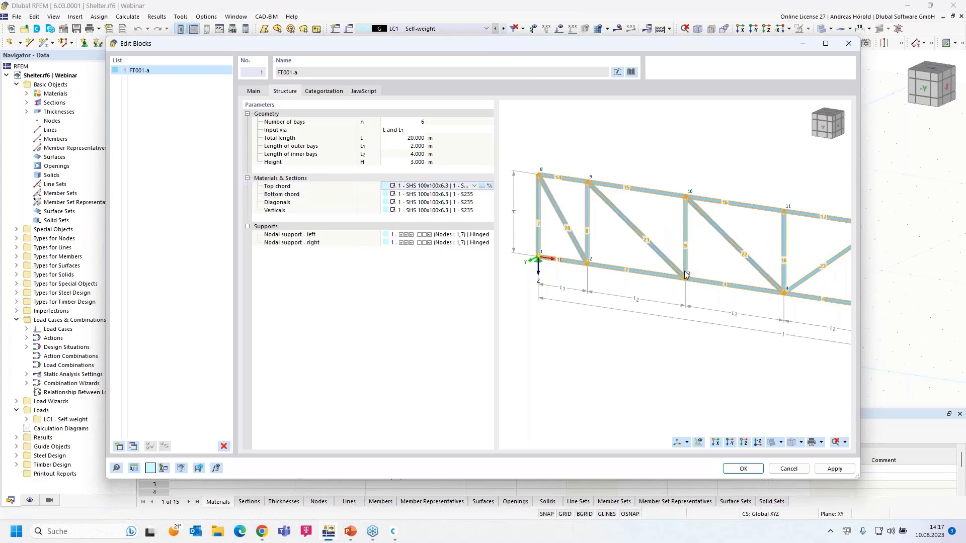
scroll(666, 255, "down", 4)
middle_click_drag(665, 255, 682, 246)
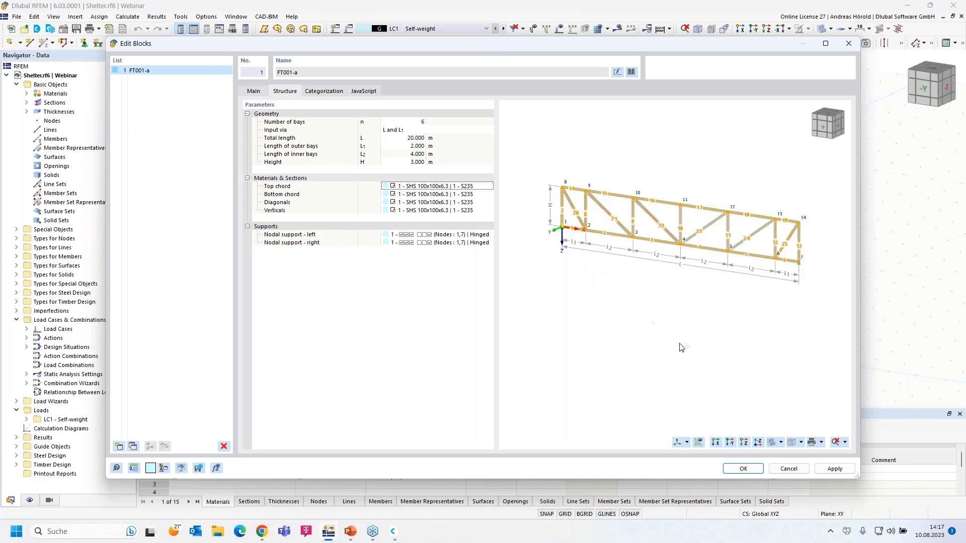
left_click(789, 468)
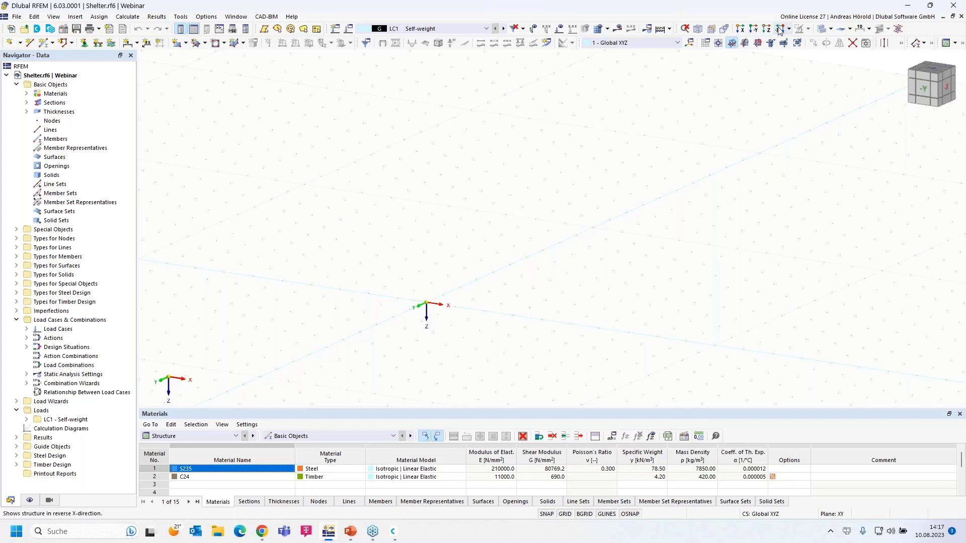
Make XZ the work plane and view the model along -Y with the origin lower.
left_click(758, 44)
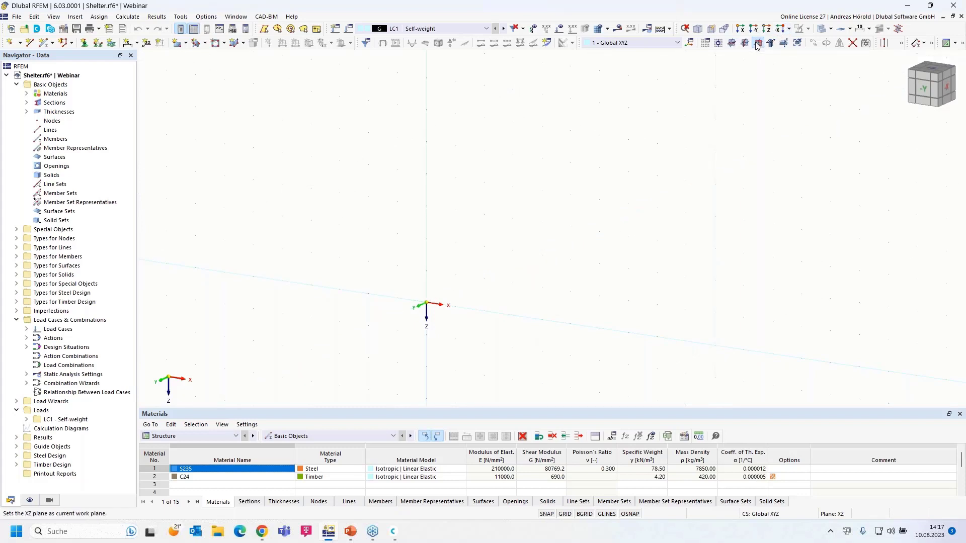
left_click(756, 31)
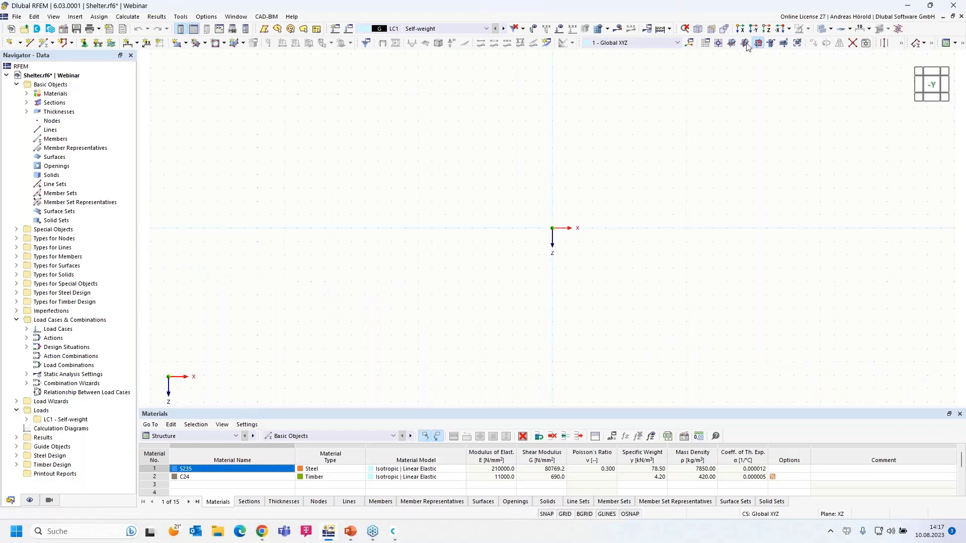
middle_click_drag(595, 198, 530, 262)
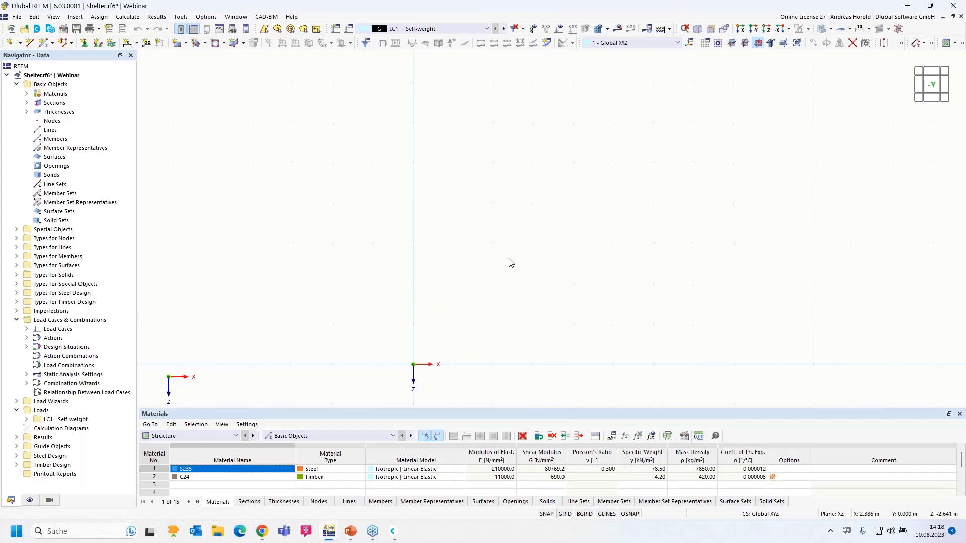
Start a new single member and edit its start section, SHS 100x100x6.3.
left_click(44, 43)
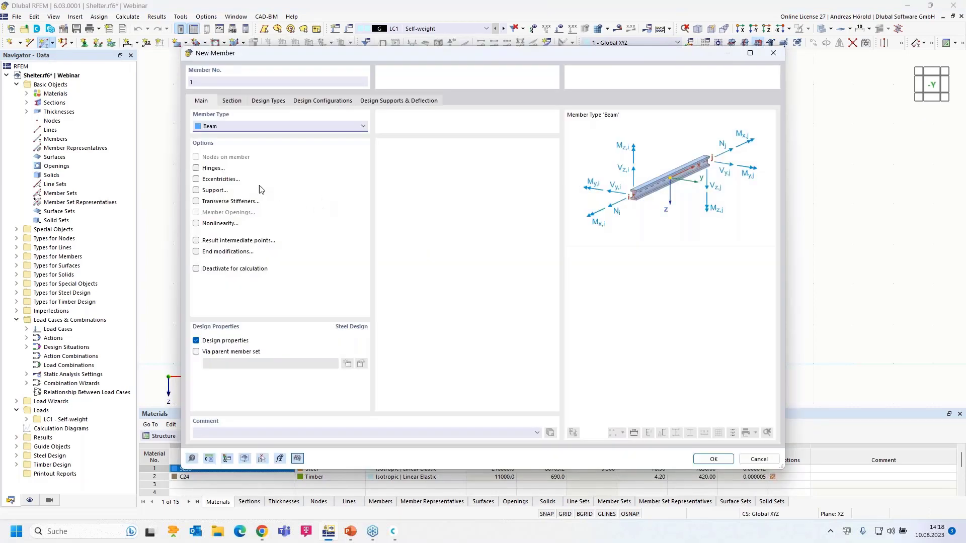
left_click(230, 101)
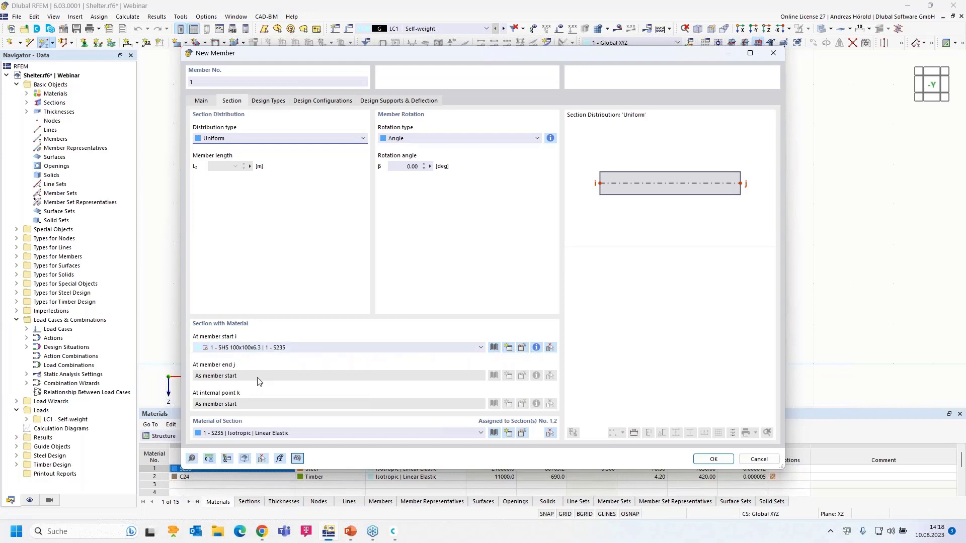
left_click(522, 348)
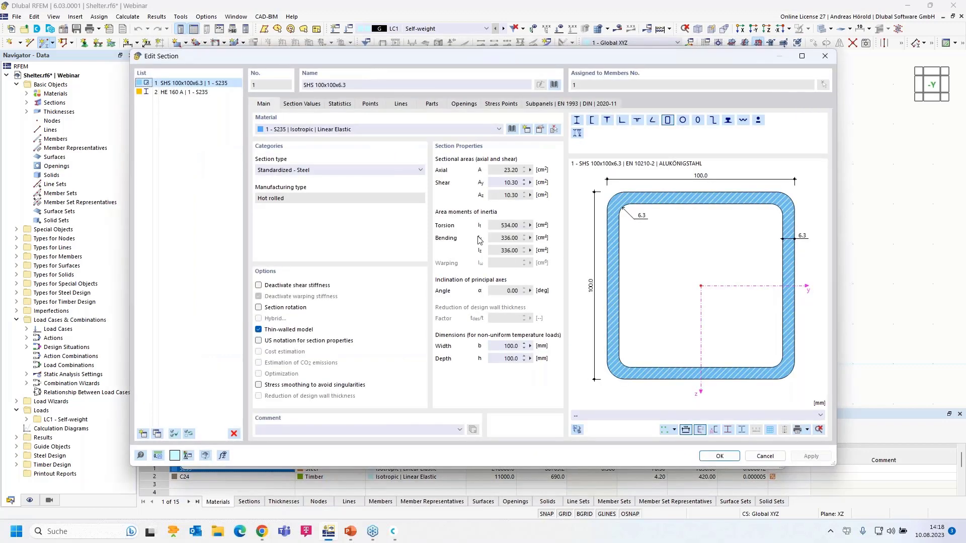
Pick SHS 100x100x6.3 to EN 10210-2 from the hollow-section library and edit its S235 material.
left_click(554, 85)
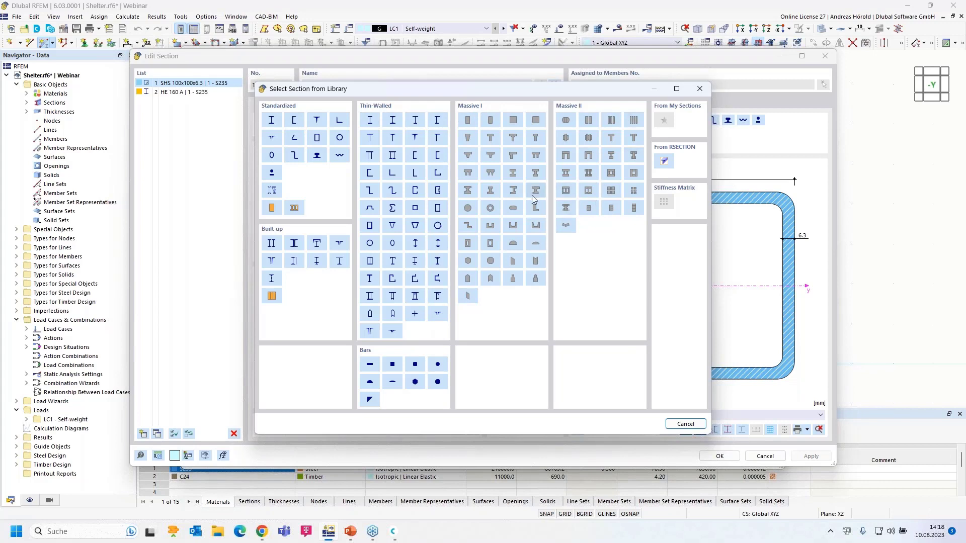
left_click(317, 140)
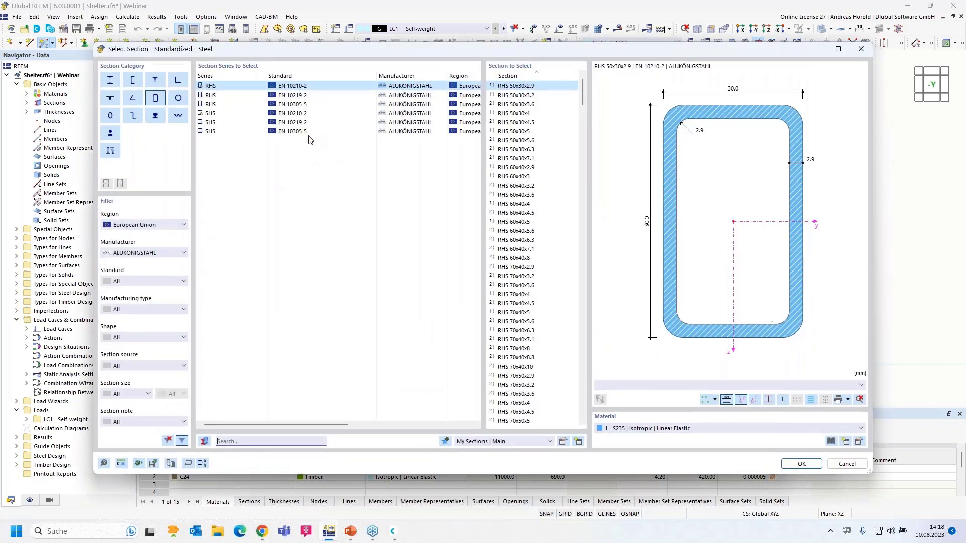
left_click(214, 115)
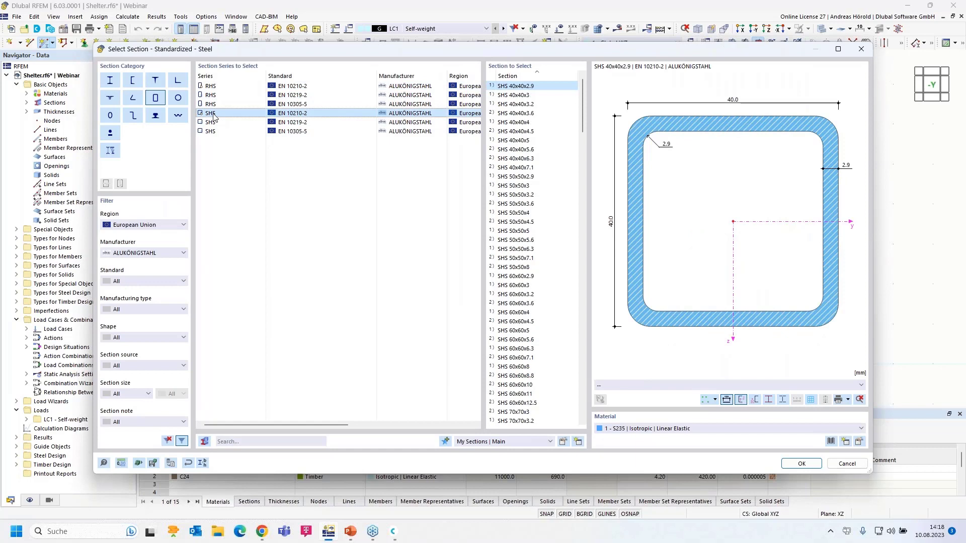
scroll(521, 282, "down", 14)
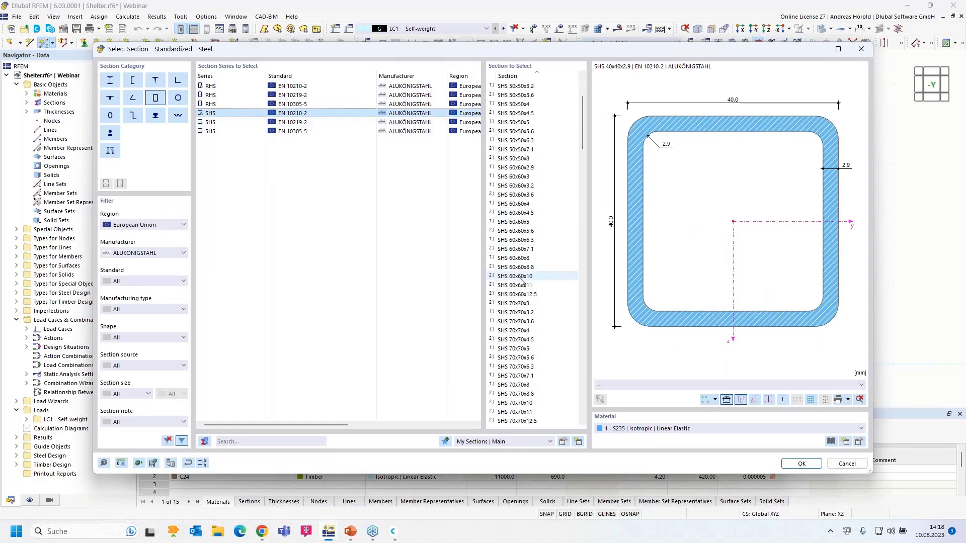
scroll(524, 289, "down", 5)
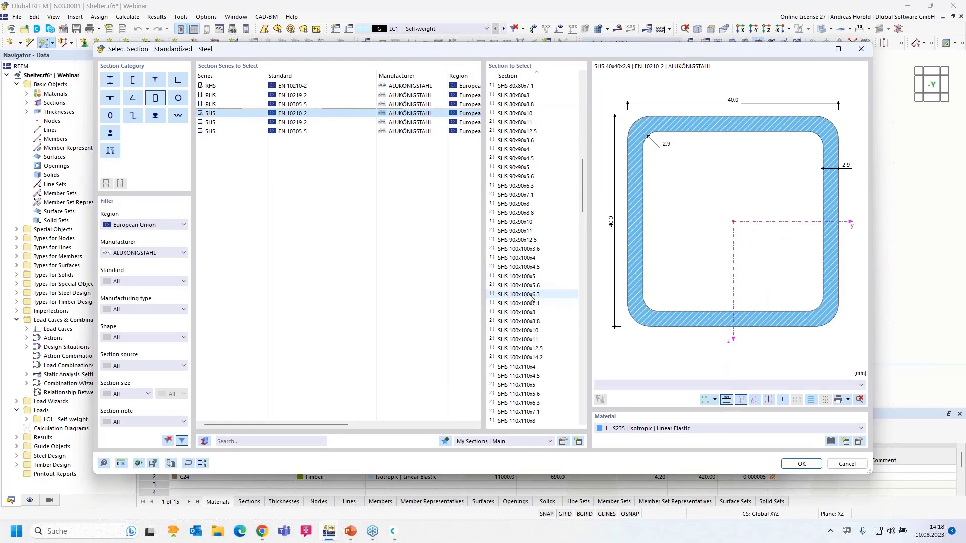
left_click(526, 295)
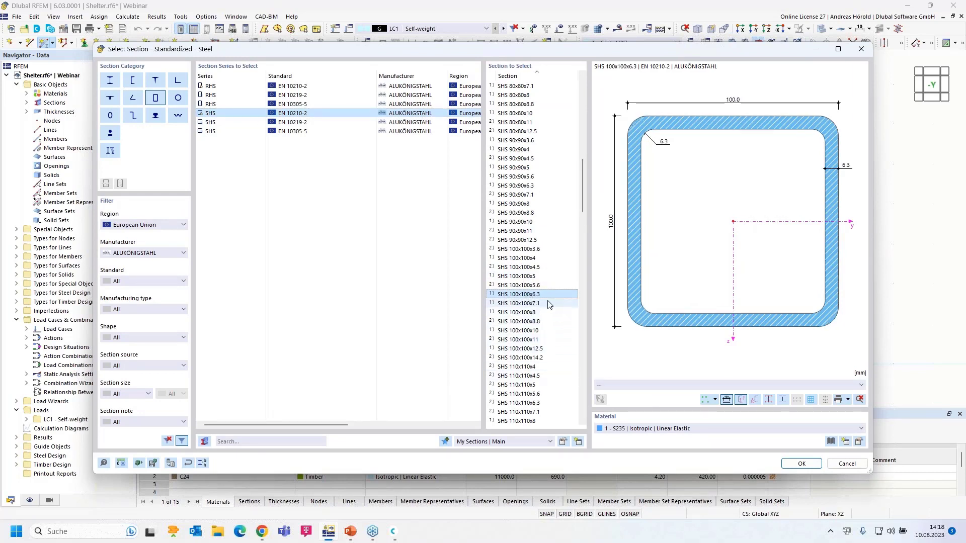
left_click(859, 441)
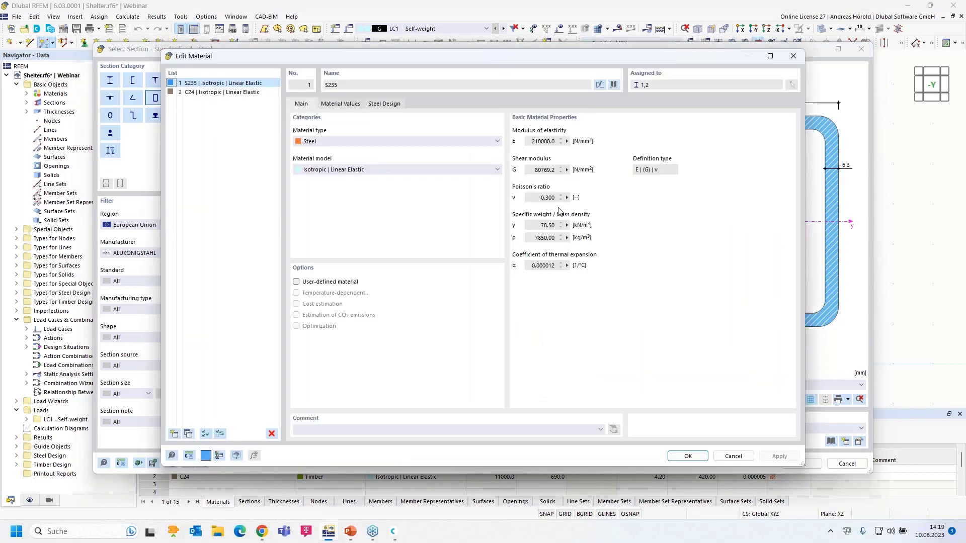
Assign S235 steel (European Union, Steel) from the material library and confirm section SHS 100x100x6.3.
left_click(615, 85)
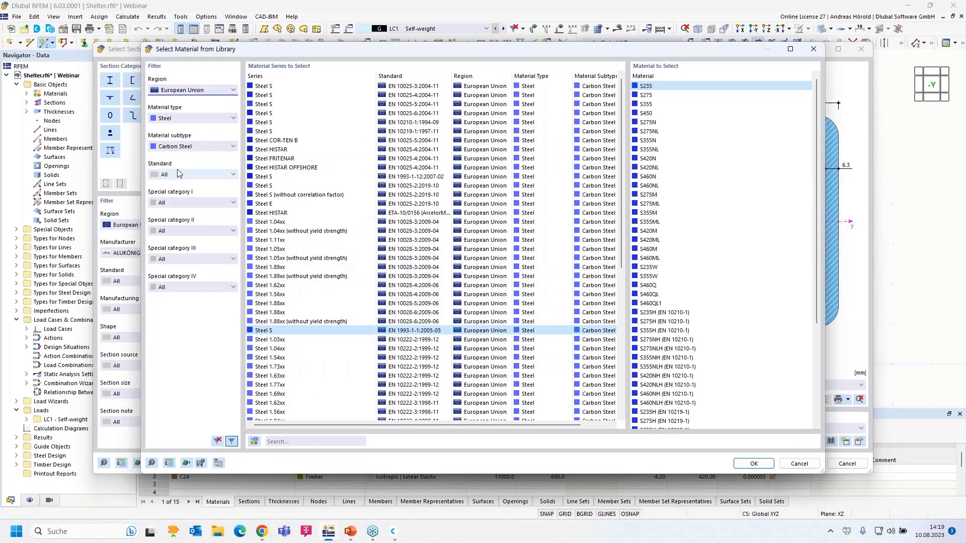
left_click(184, 90)
left_click(184, 90)
left_click(182, 119)
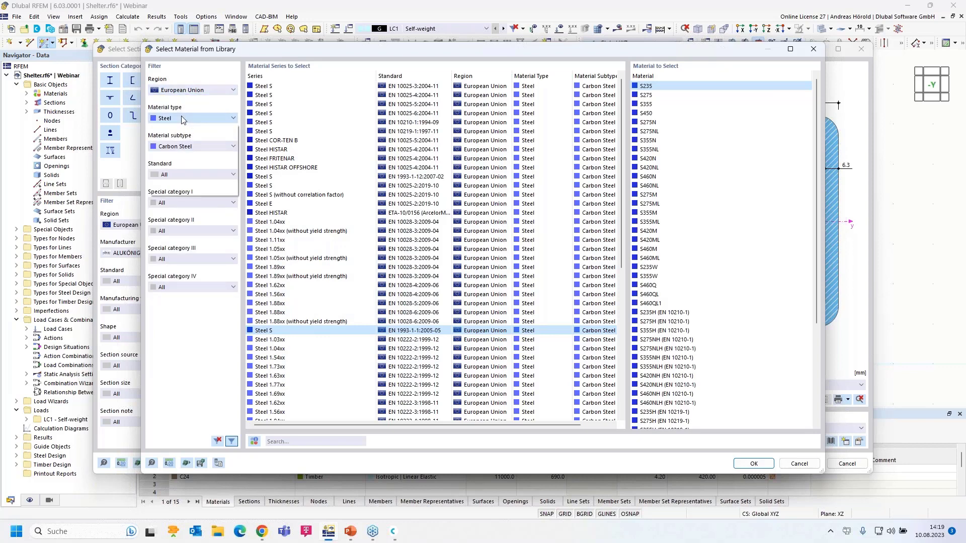
left_click(184, 145)
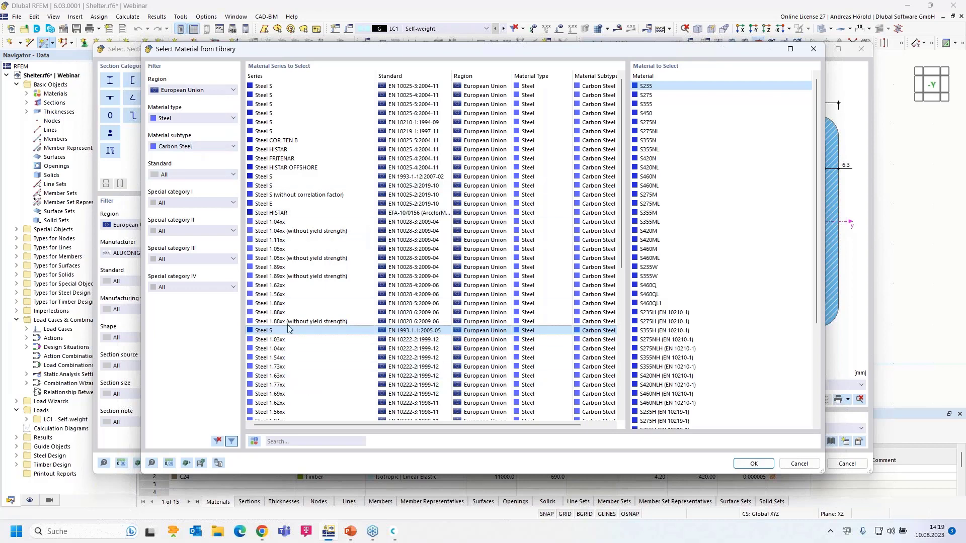
left_click(752, 464)
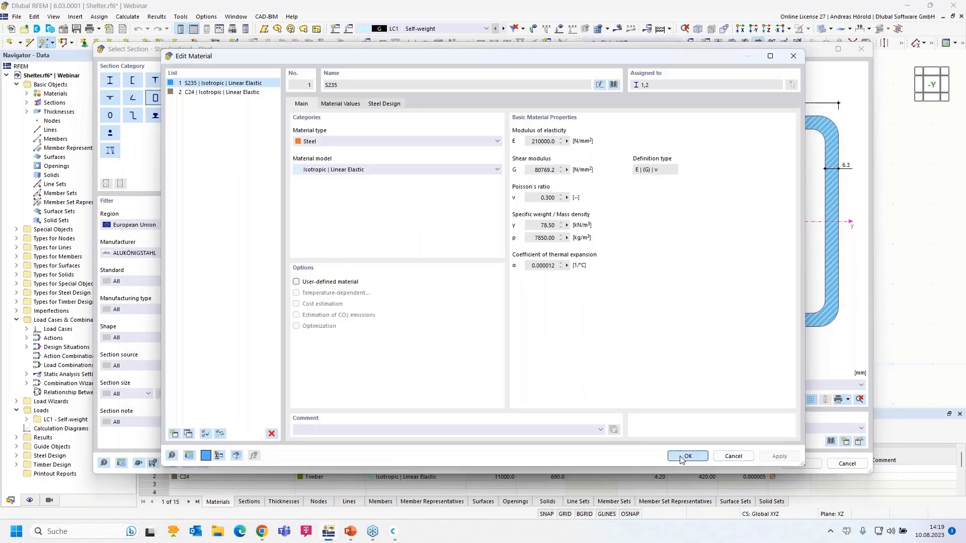
left_click(685, 456)
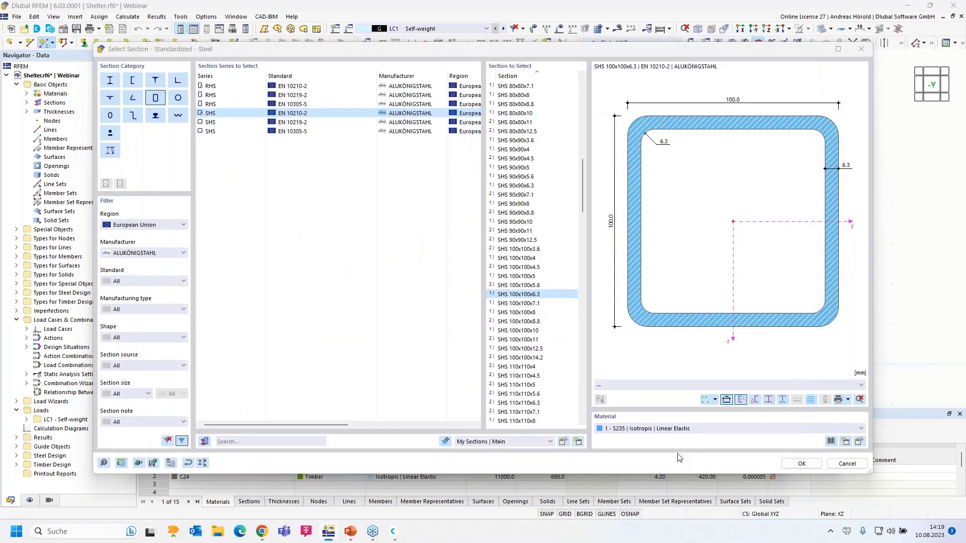
left_click(802, 464)
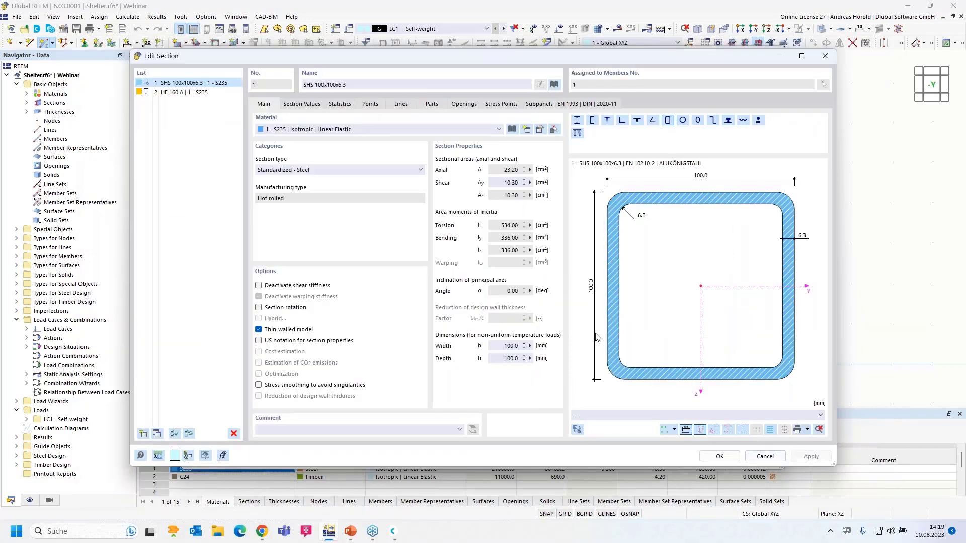
Draw a 3 m vertical SHS 100x100x6.3 member from the origin up to Z -3.000.
left_click(712, 456)
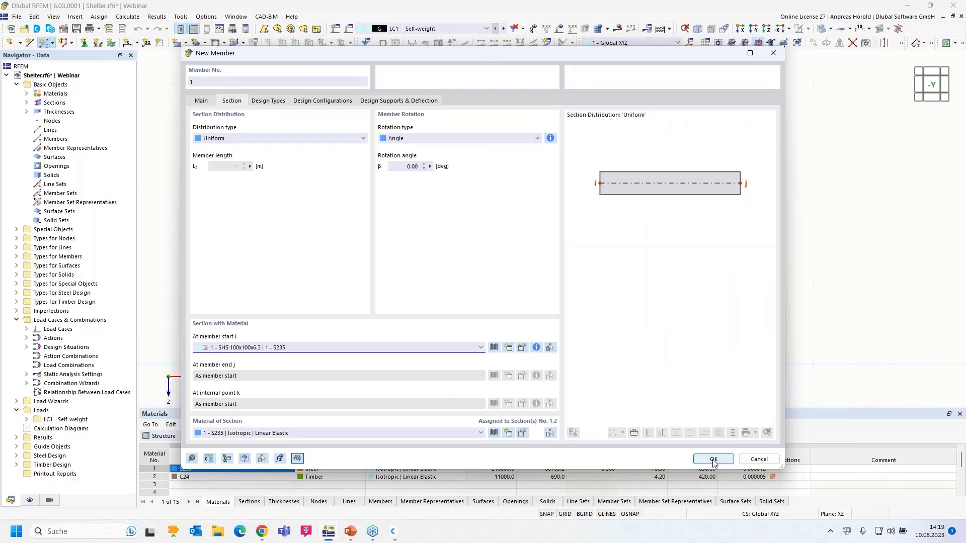
left_click(714, 460)
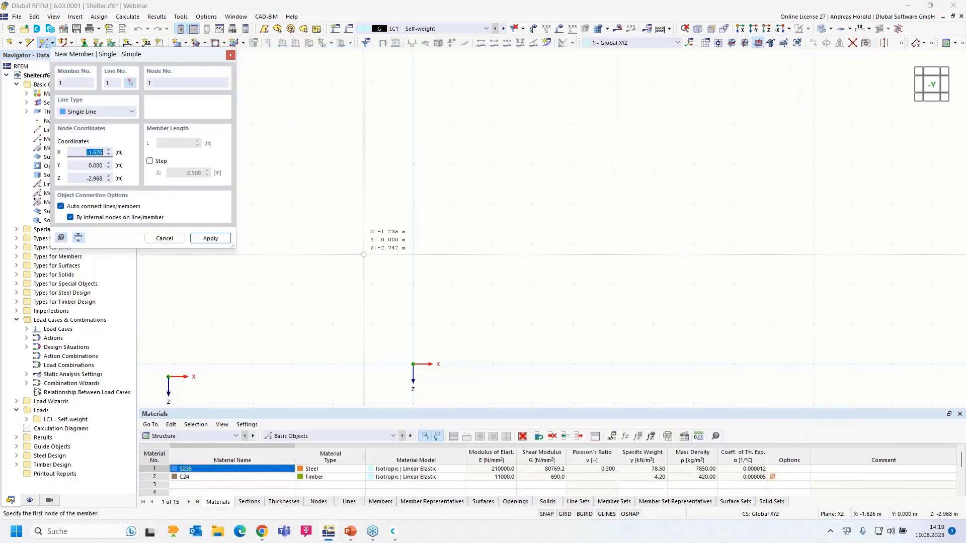
left_click(413, 364)
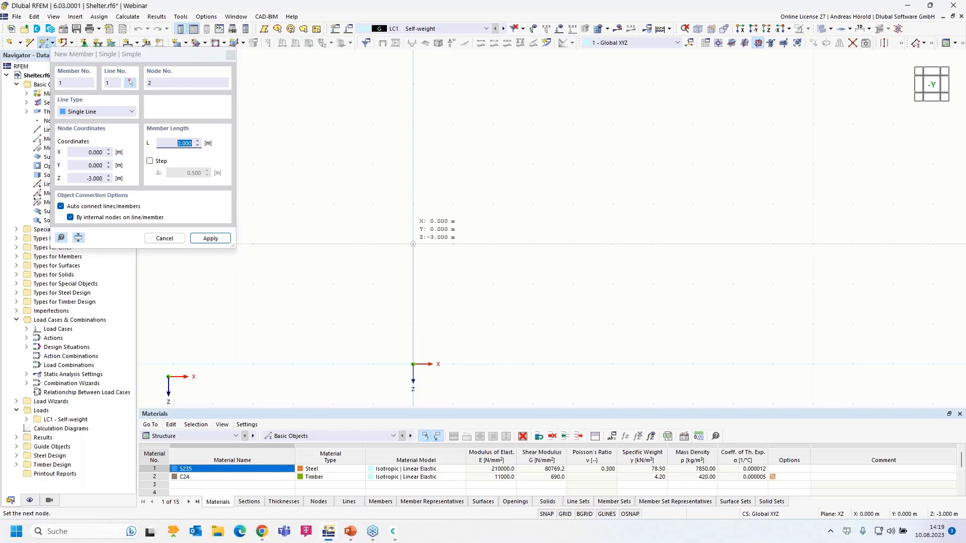
left_click(413, 244)
key("Escape")
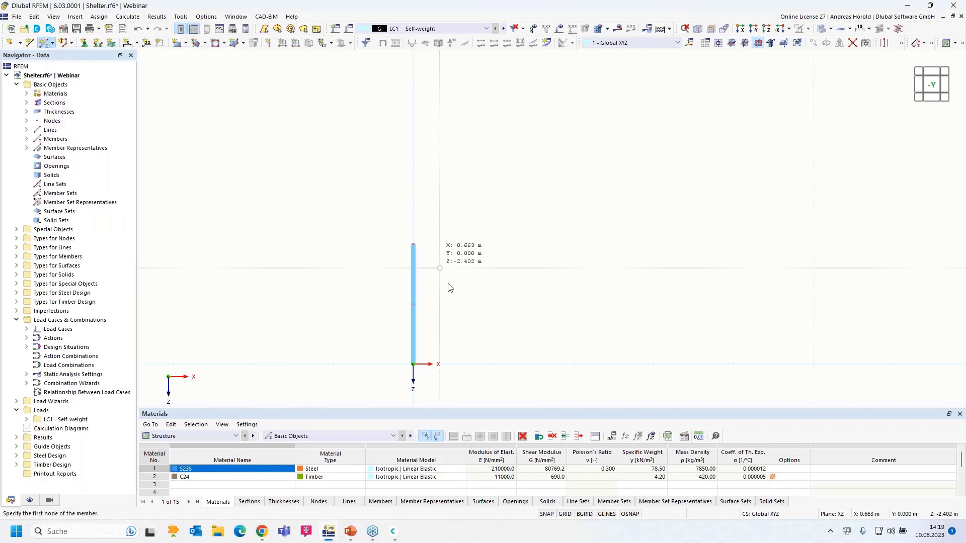
scroll(453, 332, "up", 3)
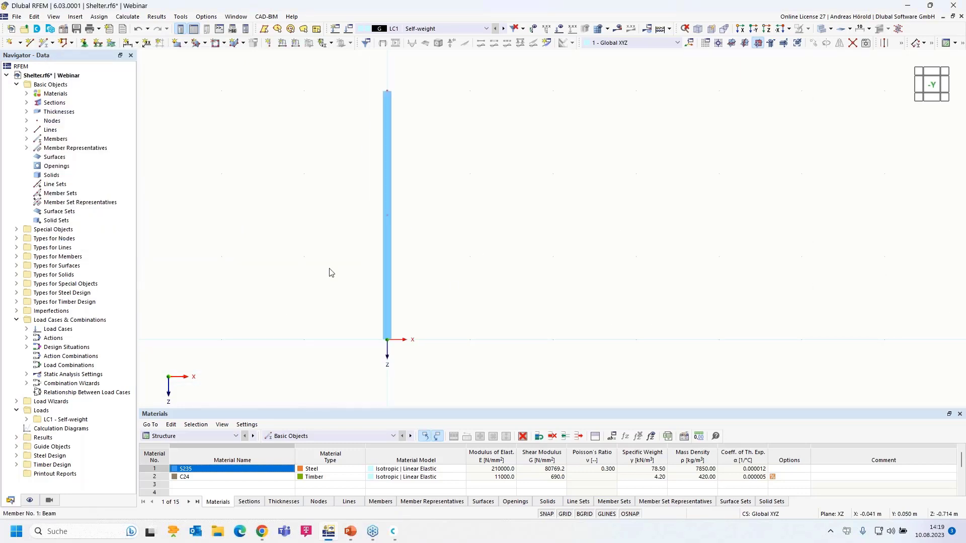
Choose nodal support type 2 - Fixed for assignment and open its definition.
left_click(84, 44)
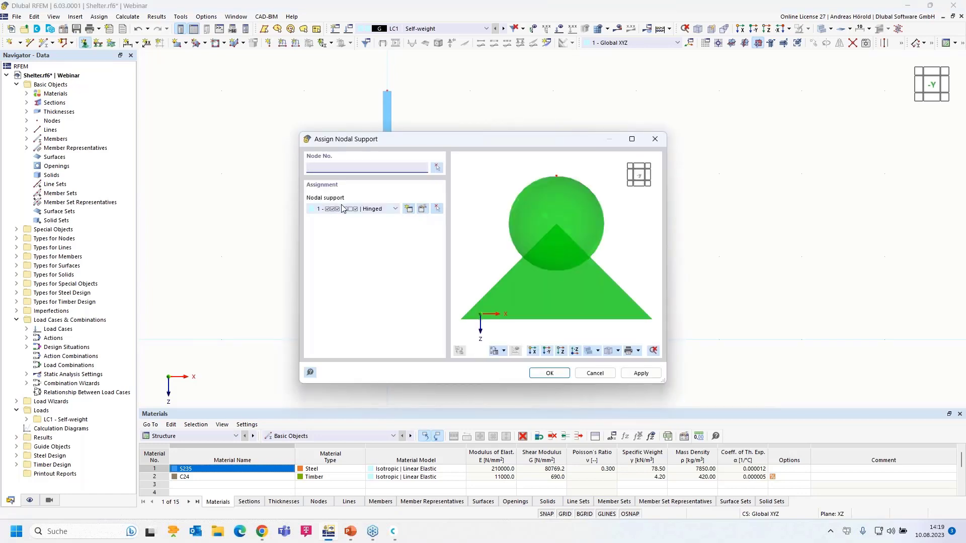
left_click(395, 209)
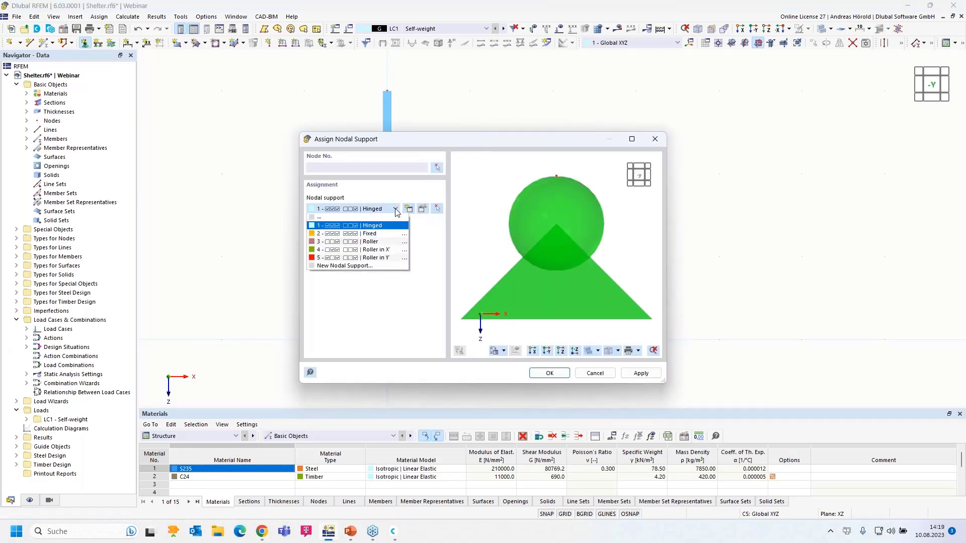
left_click(381, 235)
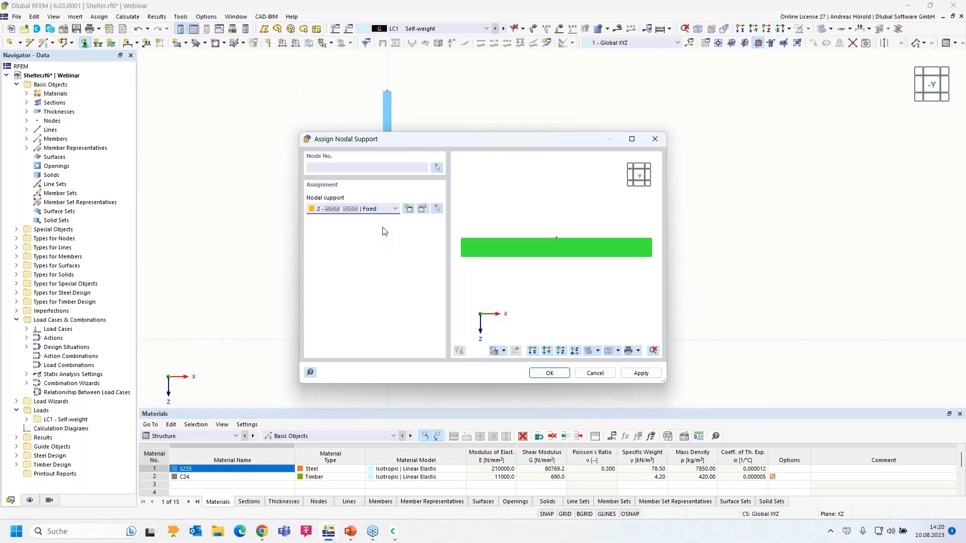
left_click(423, 209)
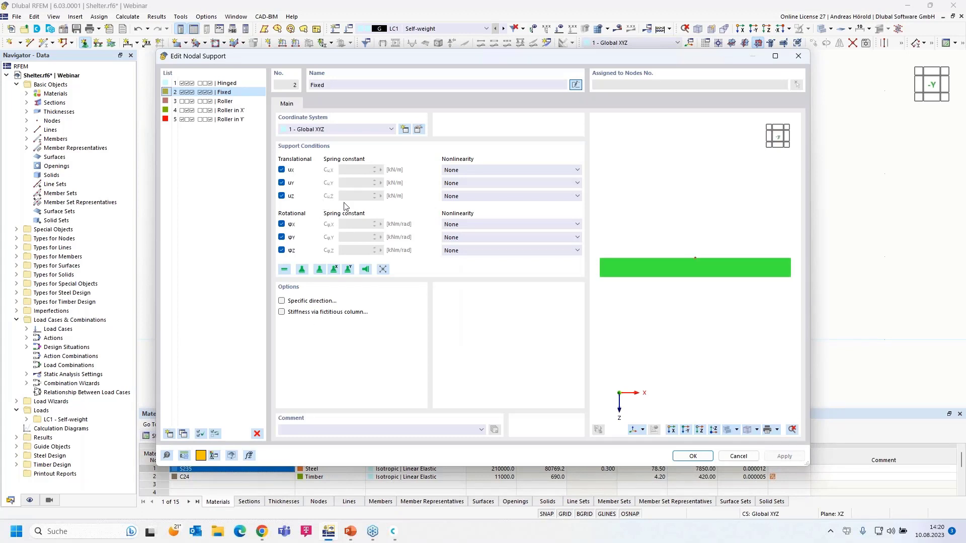
Keep ux and φx nonlinearity at None and apply the Fixed support to the column base.
left_click(520, 172)
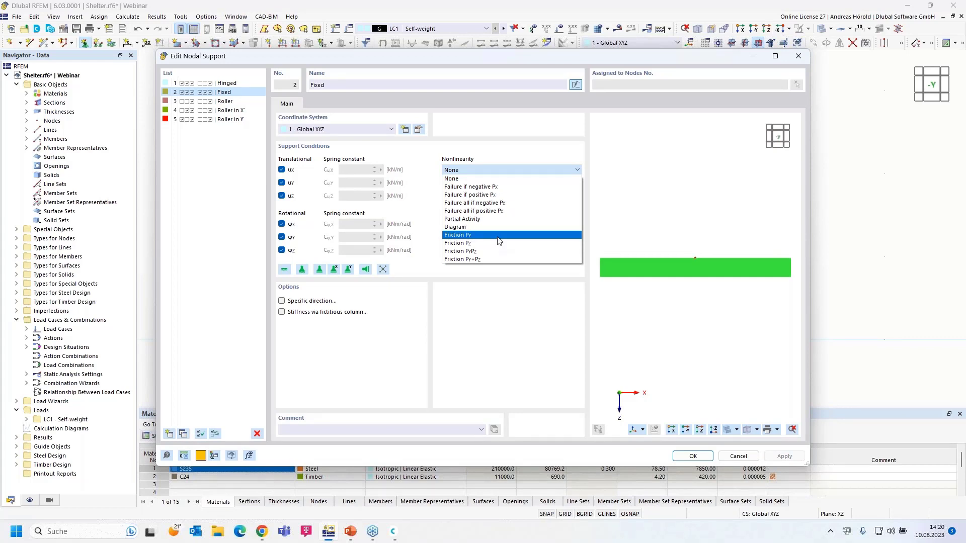
left_click(514, 321)
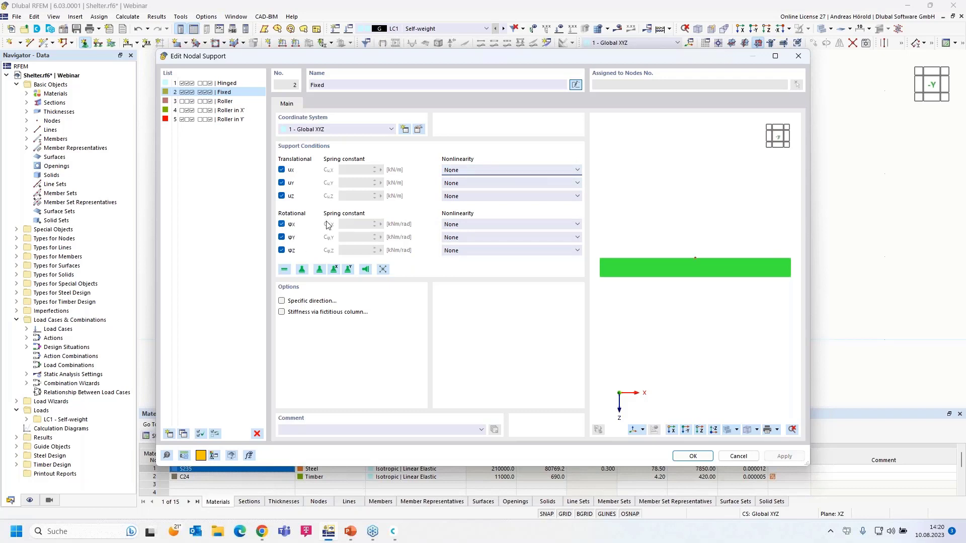
left_click(517, 226)
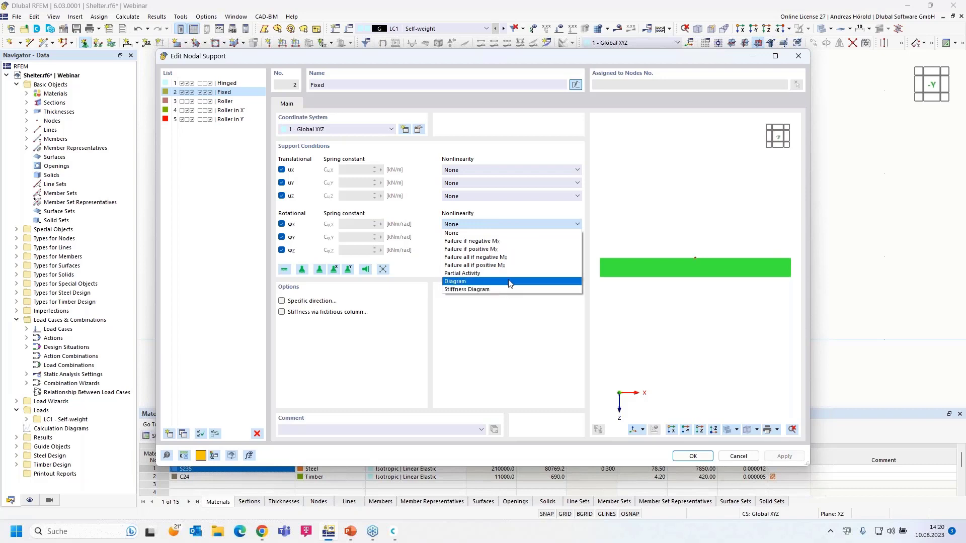
left_click(494, 355)
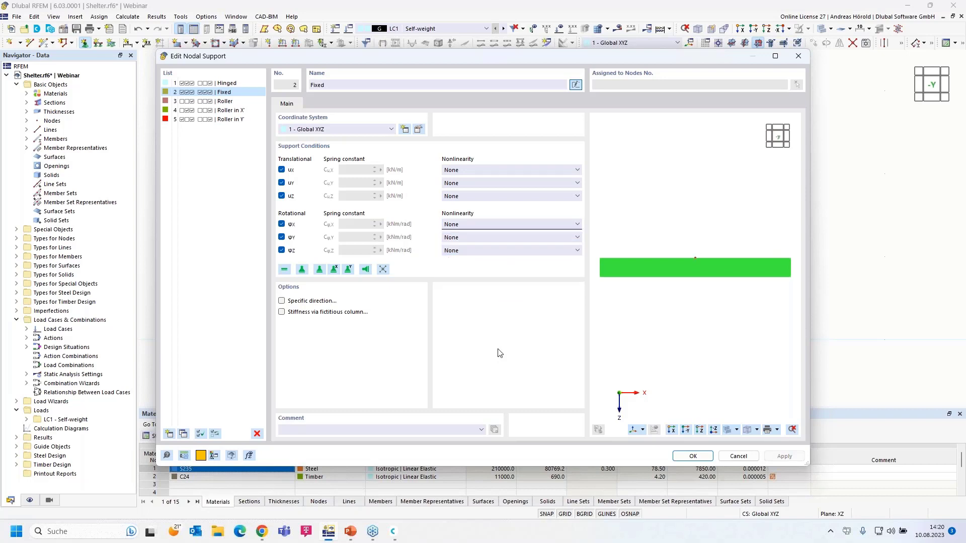
left_click(693, 457)
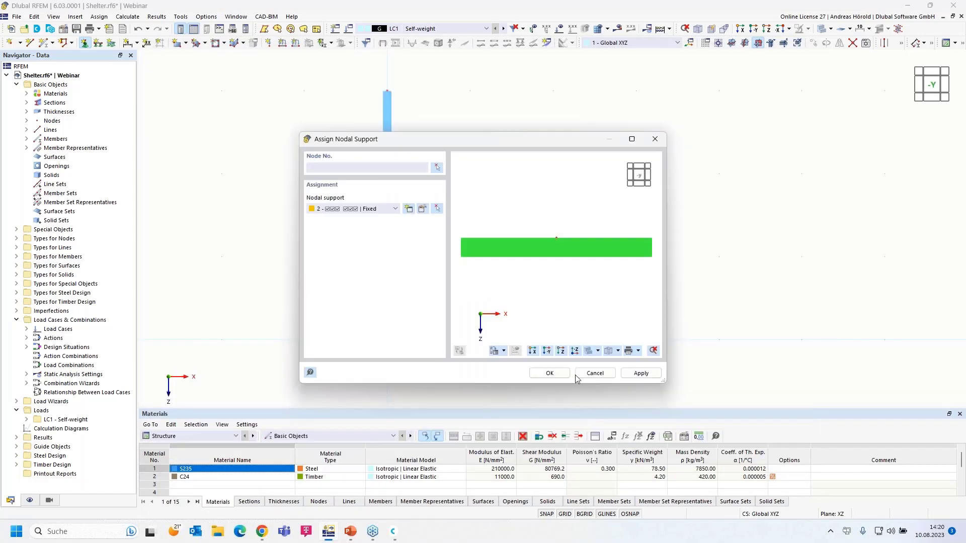
left_click(537, 373)
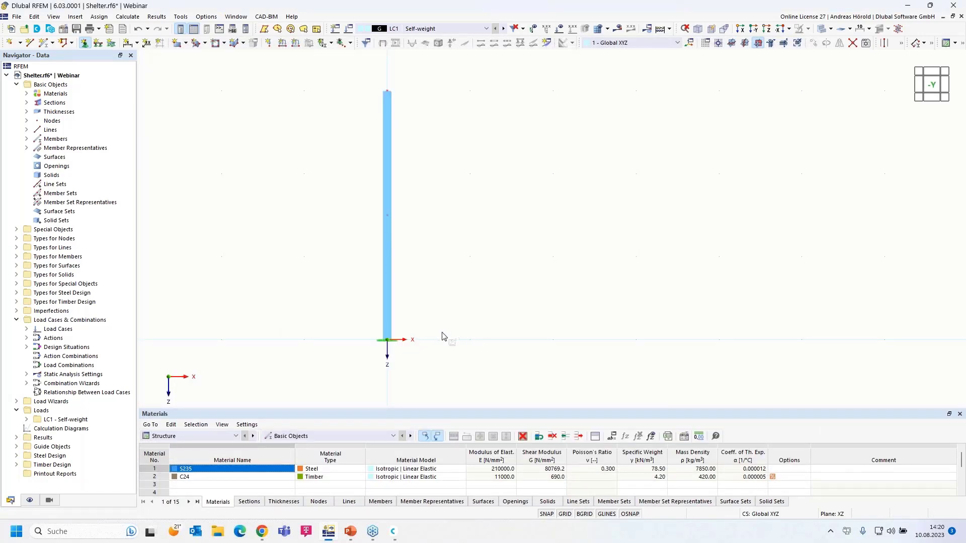
Reduce the graphics size of the Fixed base support symbol with the context-menu slider.
scroll(438, 335, "up", 1)
middle_click_drag(450, 312, 468, 333)
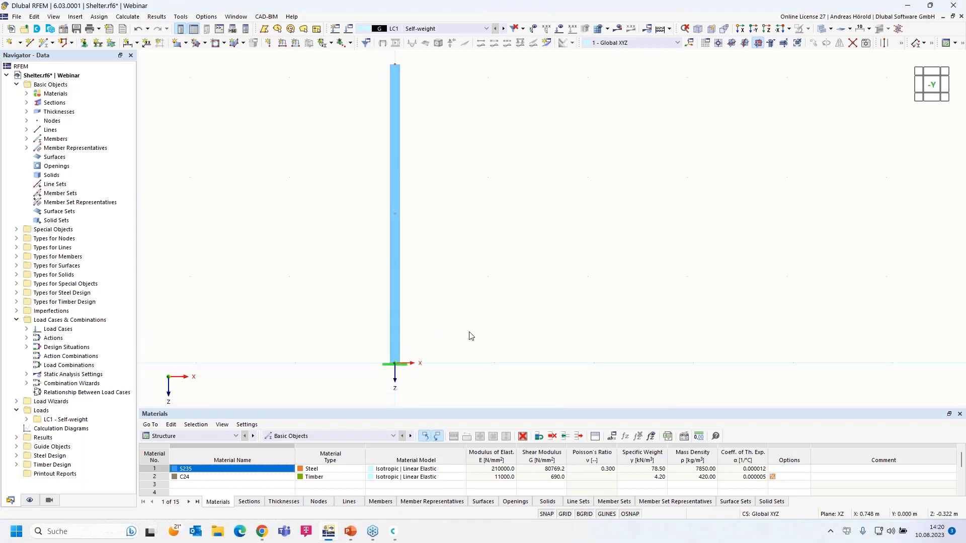
right_click(402, 369)
left_click_drag(586, 225, 633, 235)
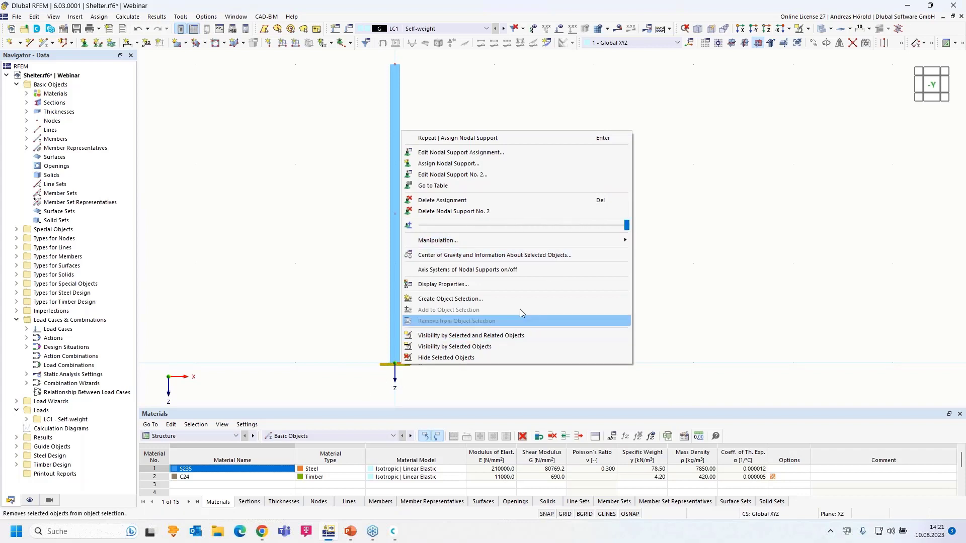
left_click_drag(626, 226, 599, 232)
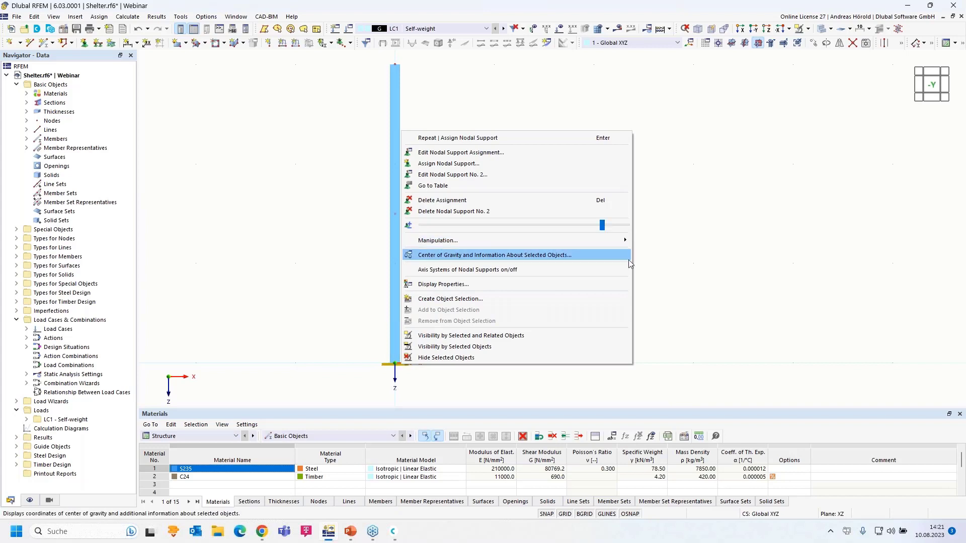
left_click(681, 264)
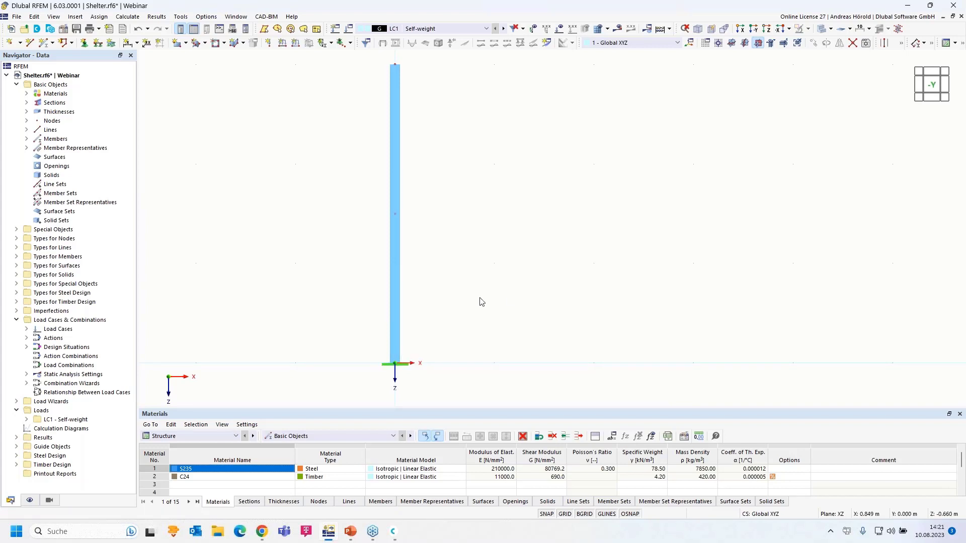
scroll(479, 300, "down", 2)
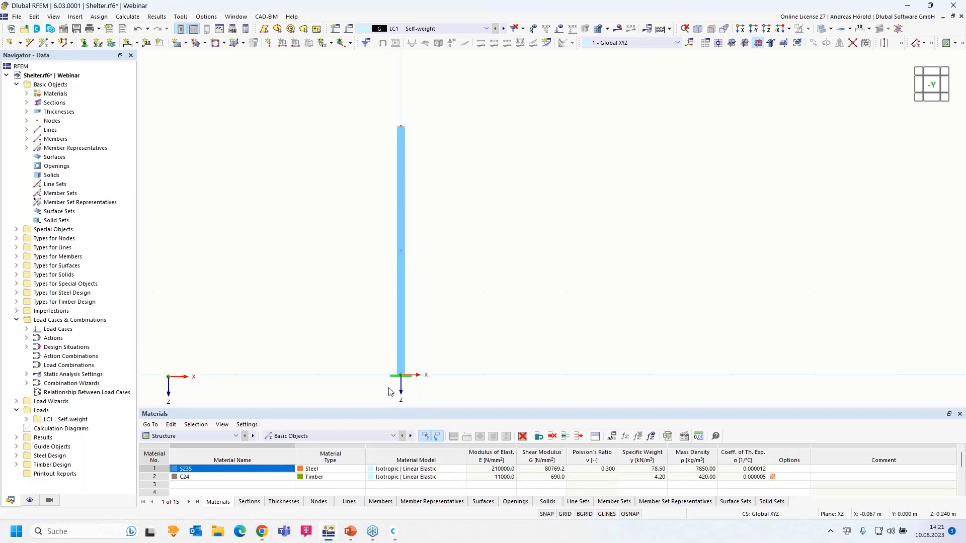
Copy the SHS column with its Fixed support 5 m along X.
left_click_drag(351, 399, 501, 106)
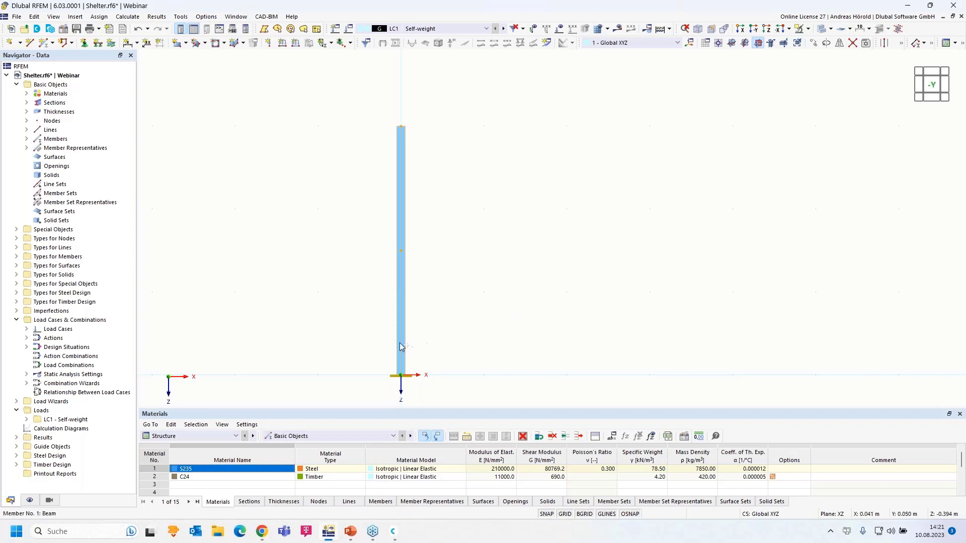
left_click_drag(404, 365, 816, 379, "ctrl")
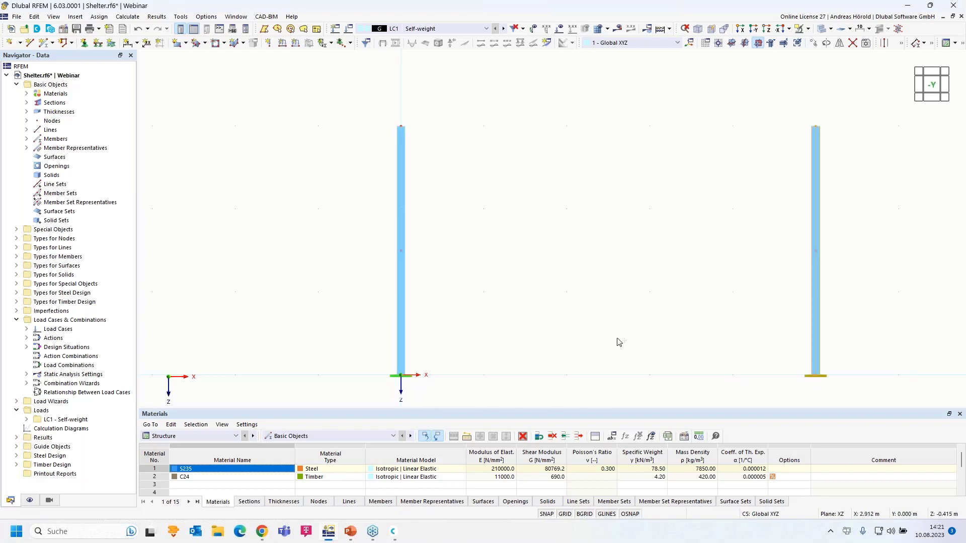
scroll(503, 317, "down", 2)
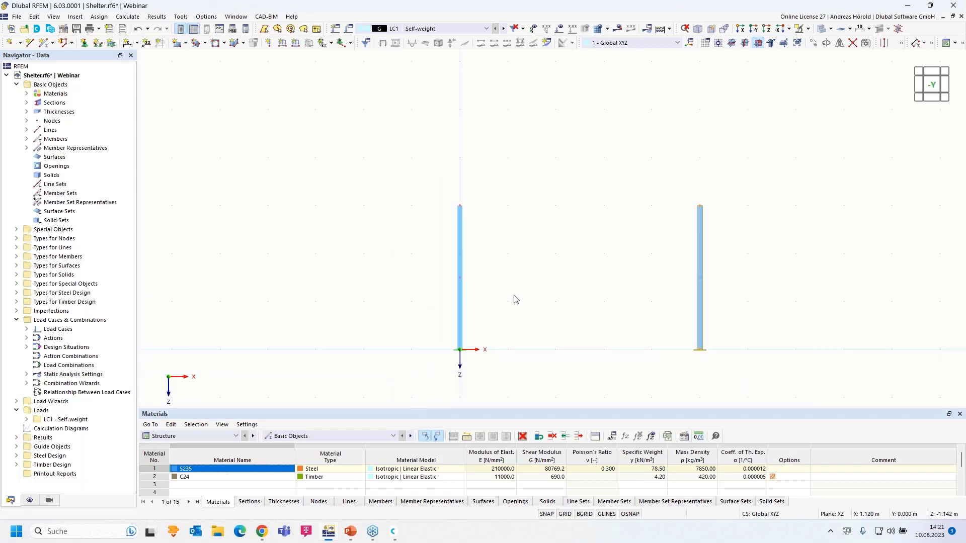
scroll(560, 263, "up", 2)
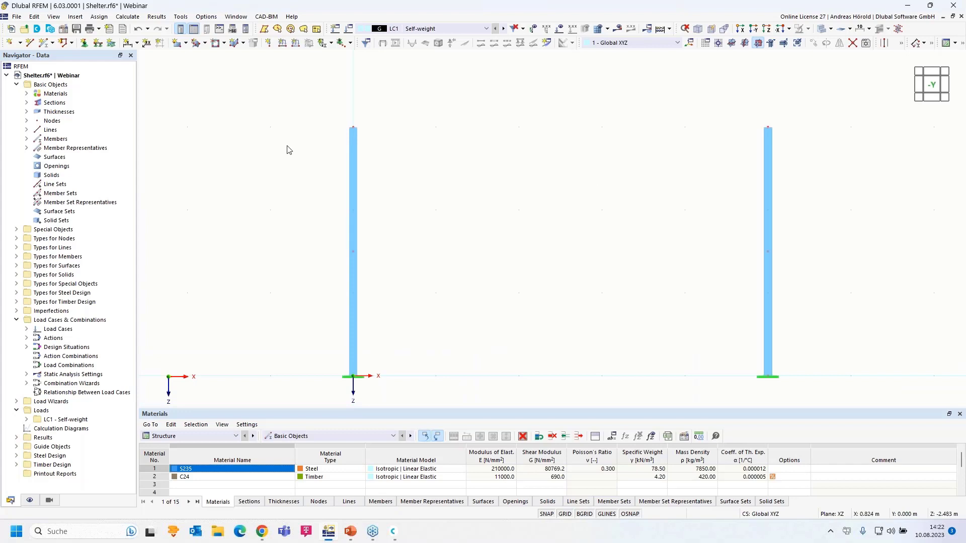
Give the new member section 2, HE 160 A (EN 10365:2017) in S235, chosen from the section library.
left_click(45, 44)
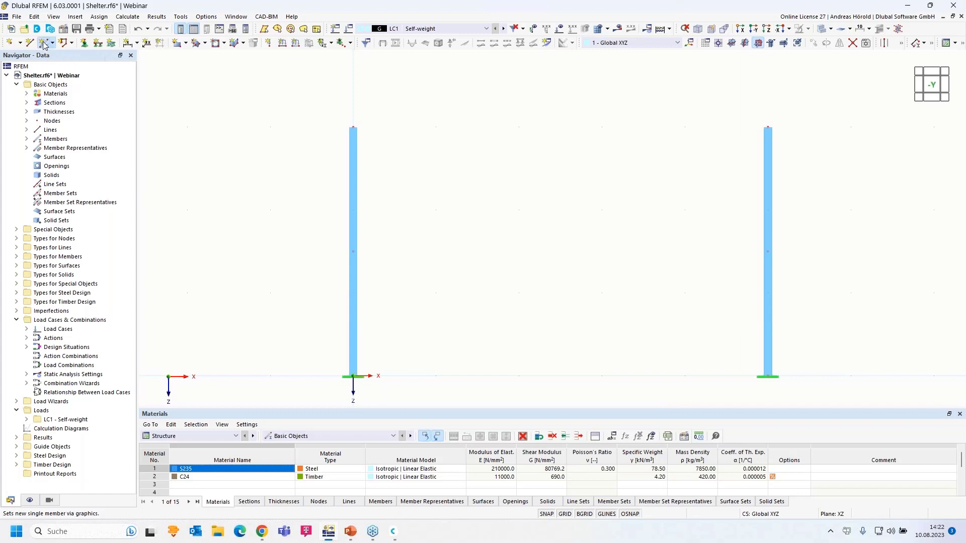
left_click(45, 44)
left_click(233, 102)
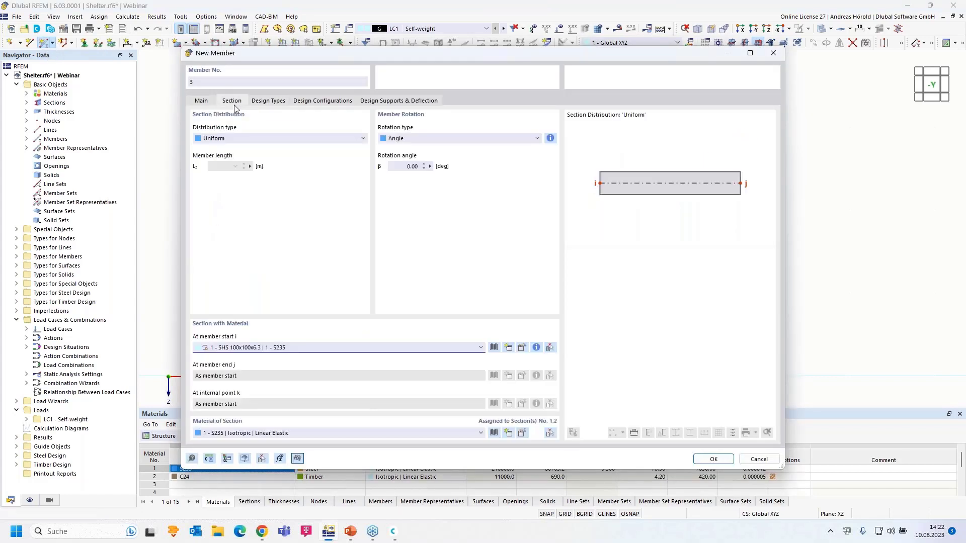
left_click(466, 347)
left_click(461, 366)
left_click(523, 348)
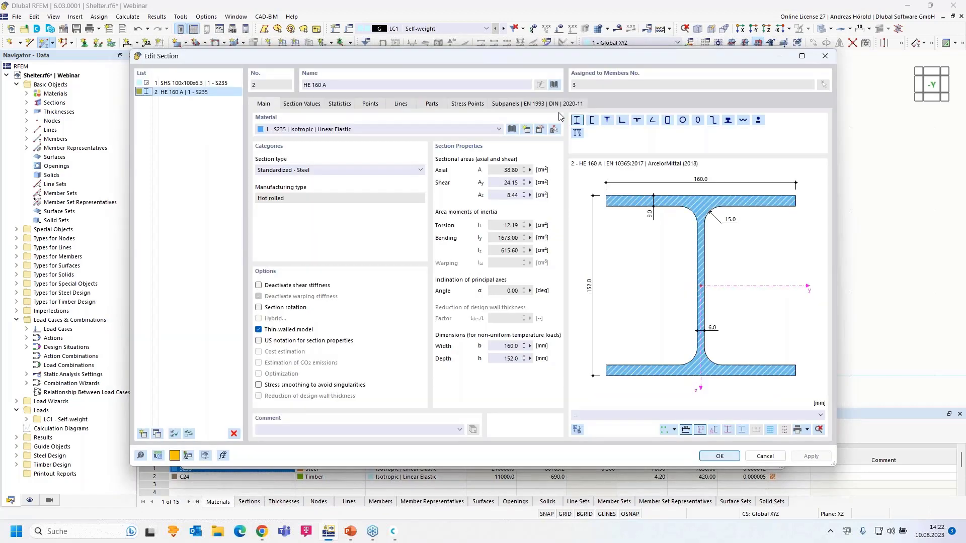
left_click(554, 85)
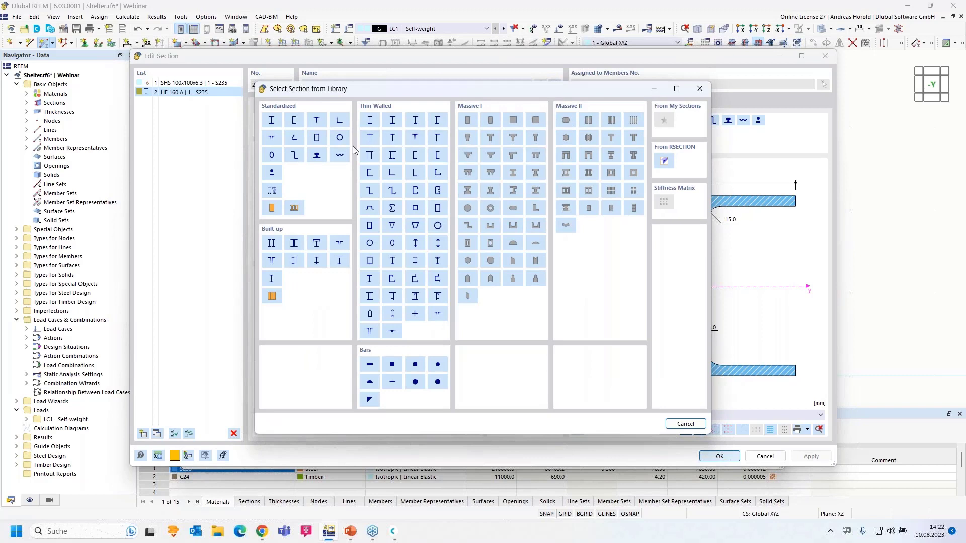
left_click(271, 121)
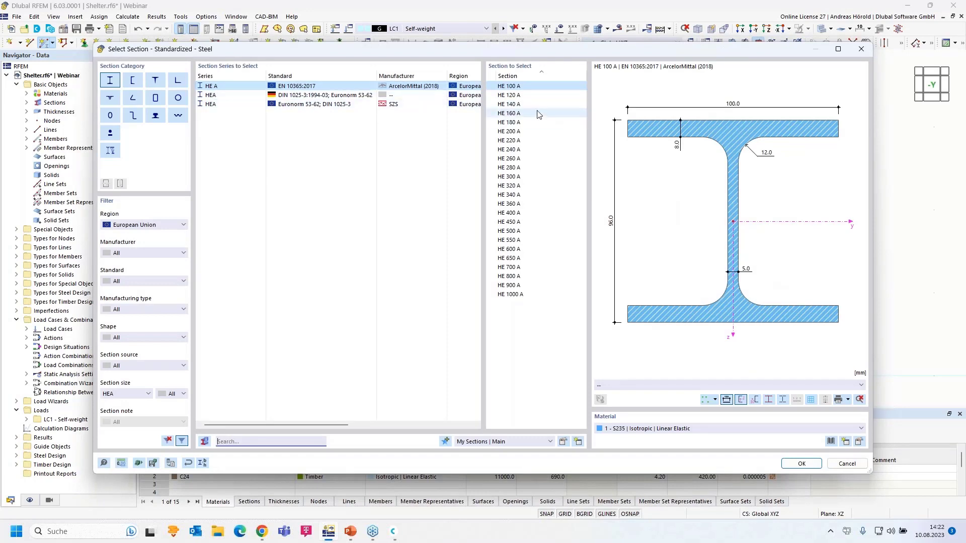
left_click(521, 114)
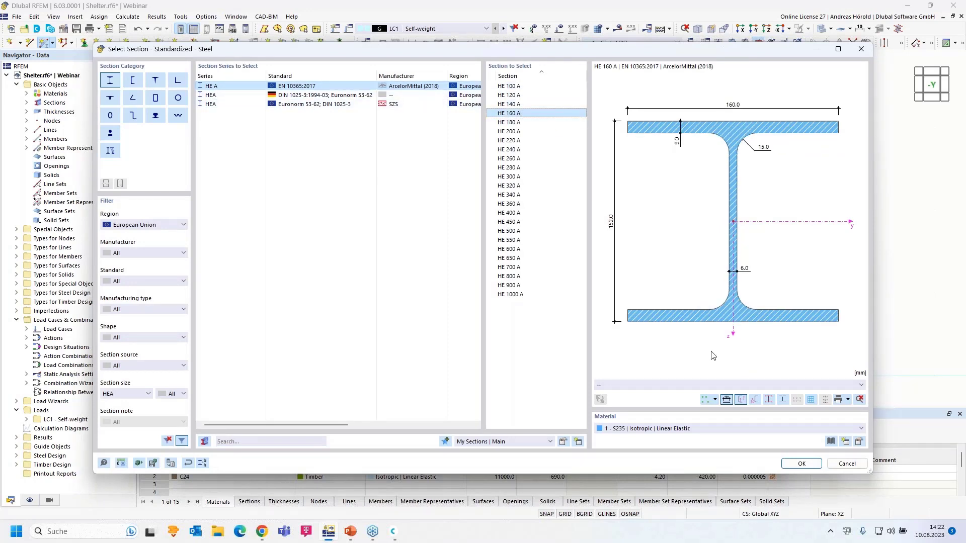
left_click(797, 465)
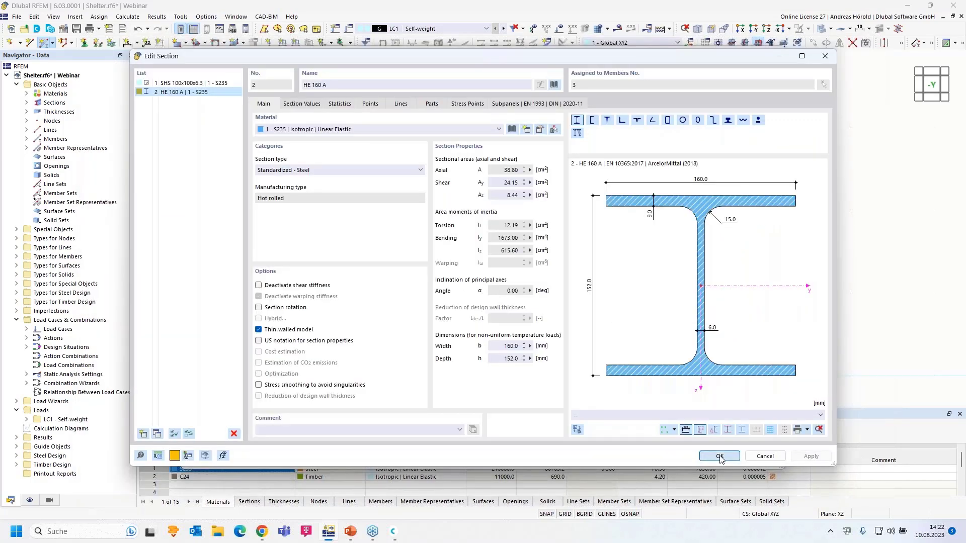
left_click(719, 456)
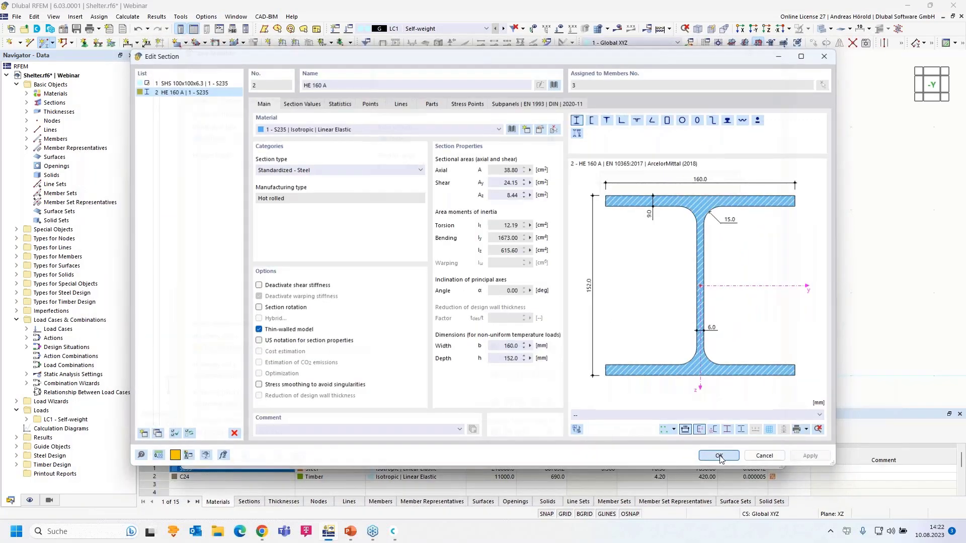
Draw HE 160 A beams from (-1, 0, -3) to node 2 and from node 2 to node 4.
left_click(711, 459)
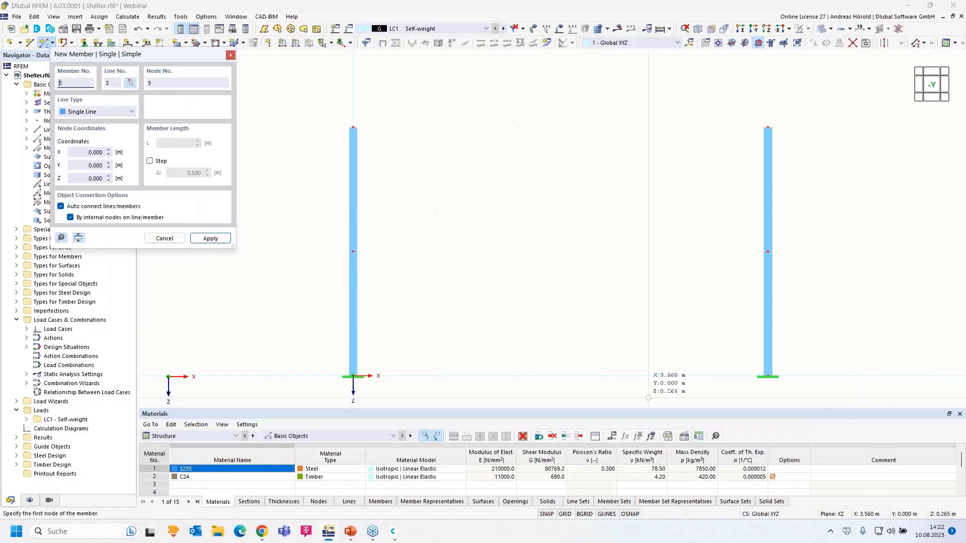
left_click(270, 126)
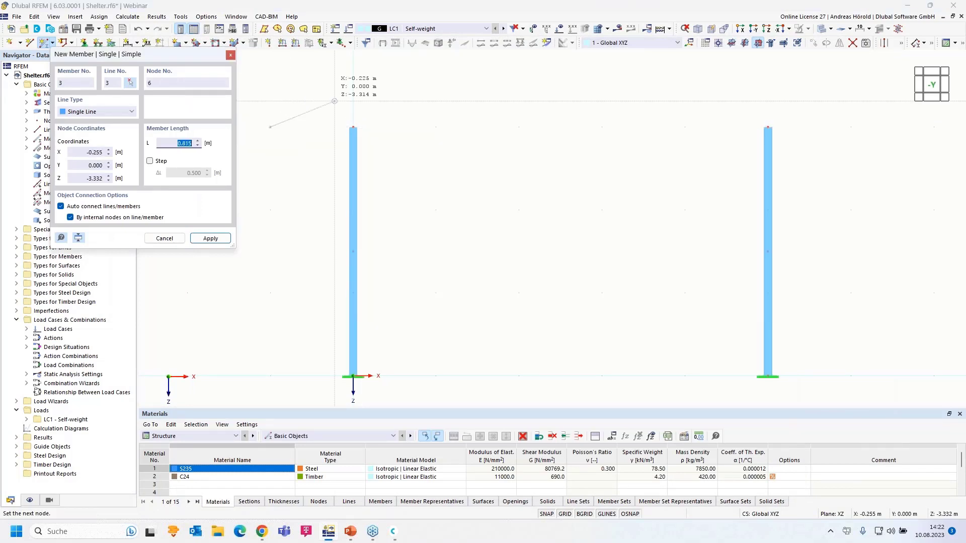
left_click(358, 122)
left_click(354, 127)
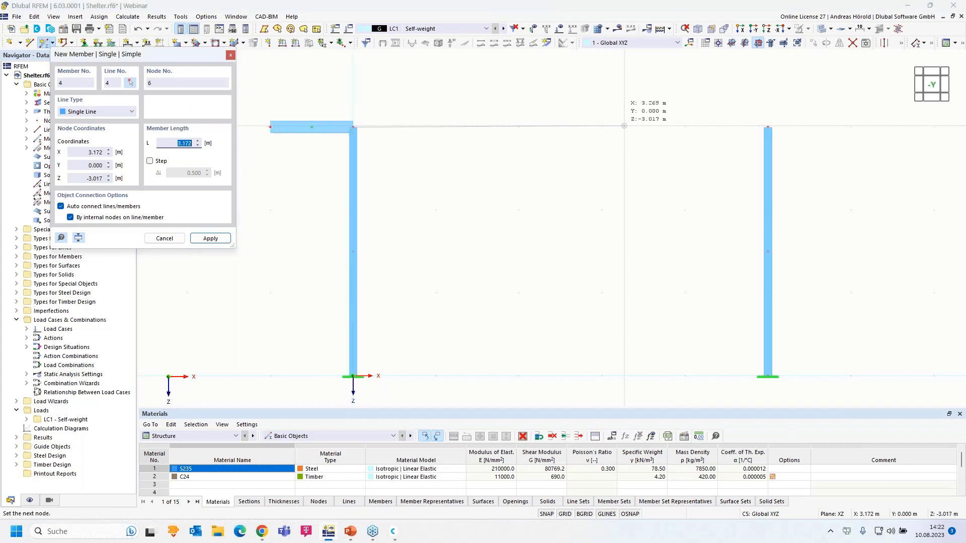
left_click(625, 196)
scroll(623, 194, "down", 2)
key("Escape")
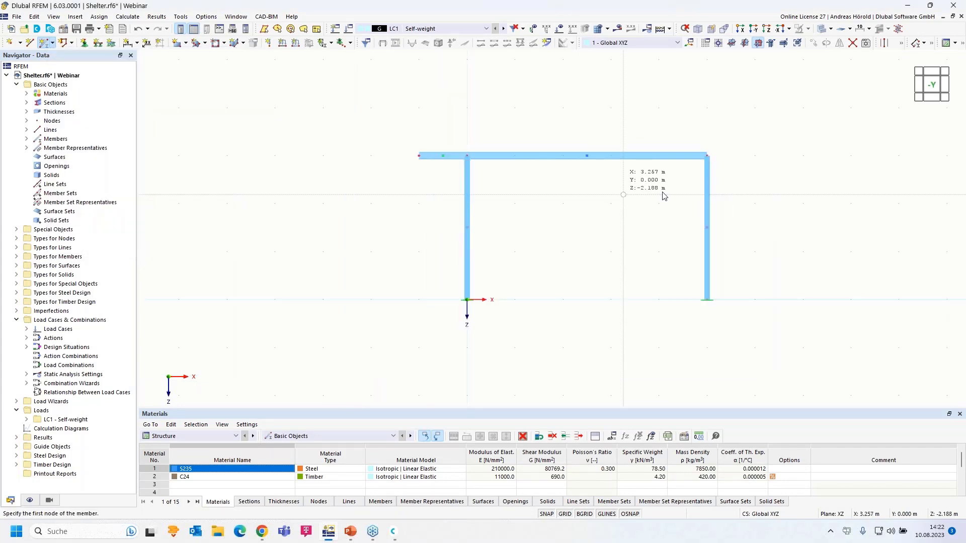
Recentre the view and select the right column and the top beam.
middle_click_drag(582, 252, 490, 244)
left_click_drag(575, 231, 479, 331)
scroll(600, 223, "up", 3)
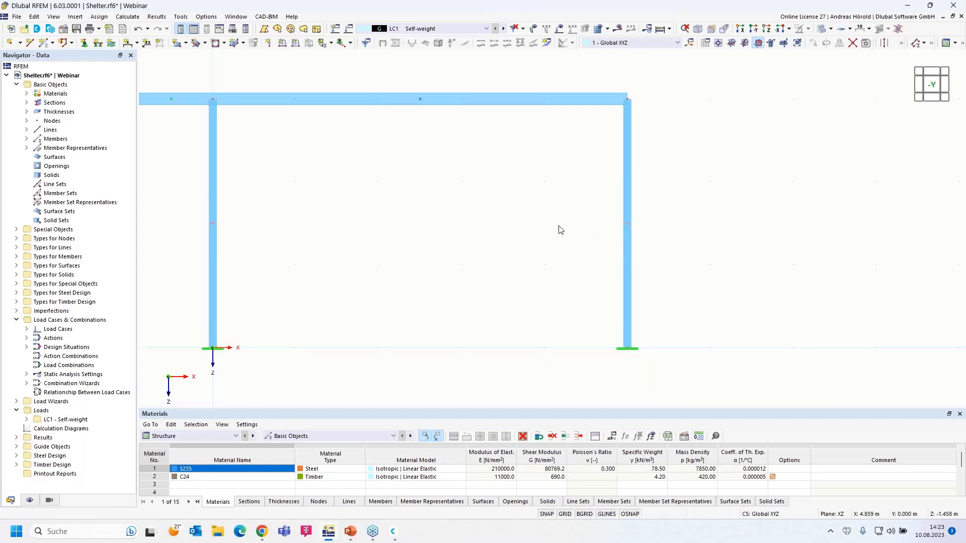
scroll(428, 207, "down", 4)
scroll(524, 209, "up", 4)
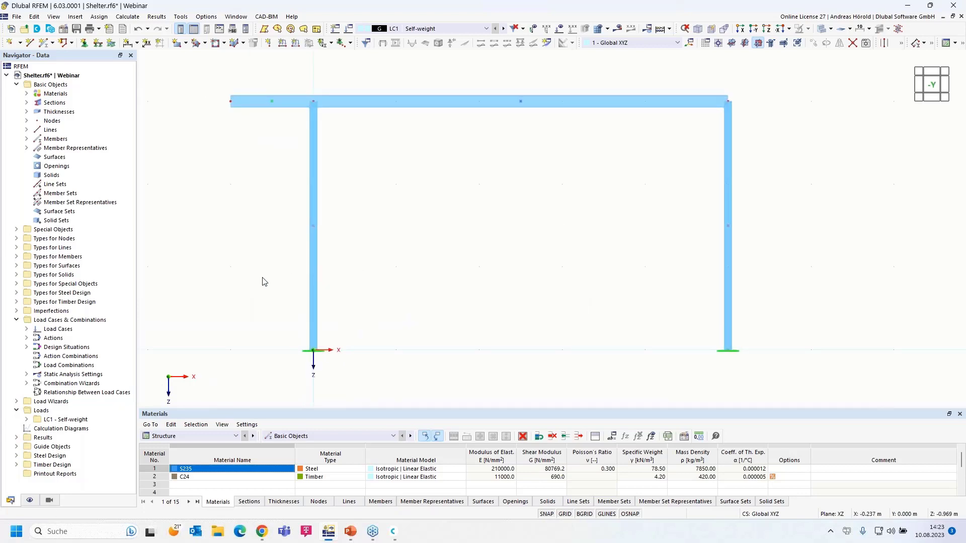
Hide Member and Member Set Representatives in Display, then select the right column and beam.
left_click(29, 502)
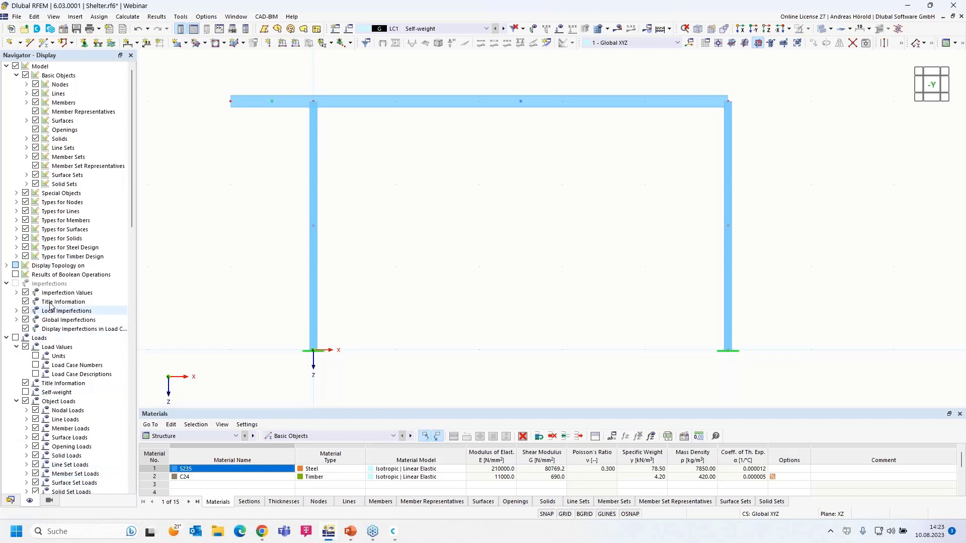
left_click(35, 111)
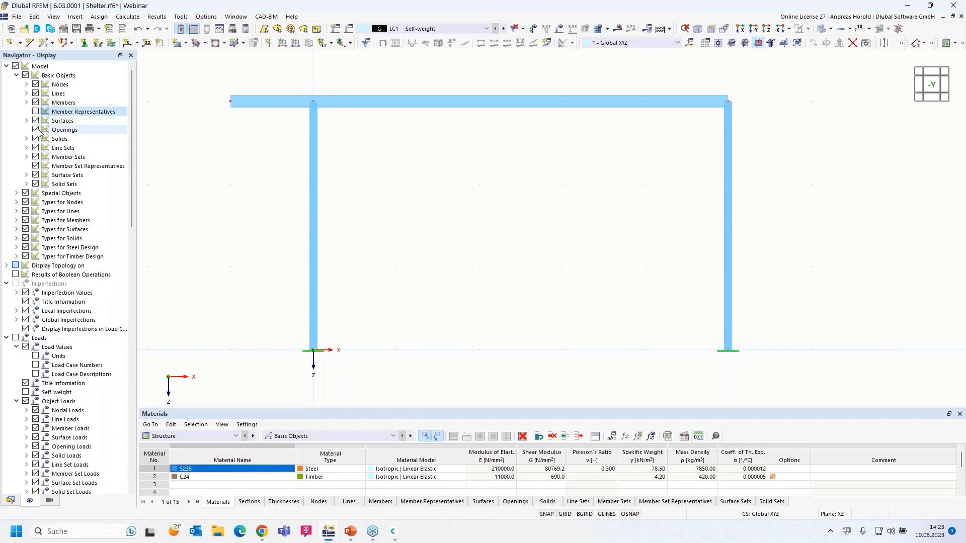
left_click(36, 166)
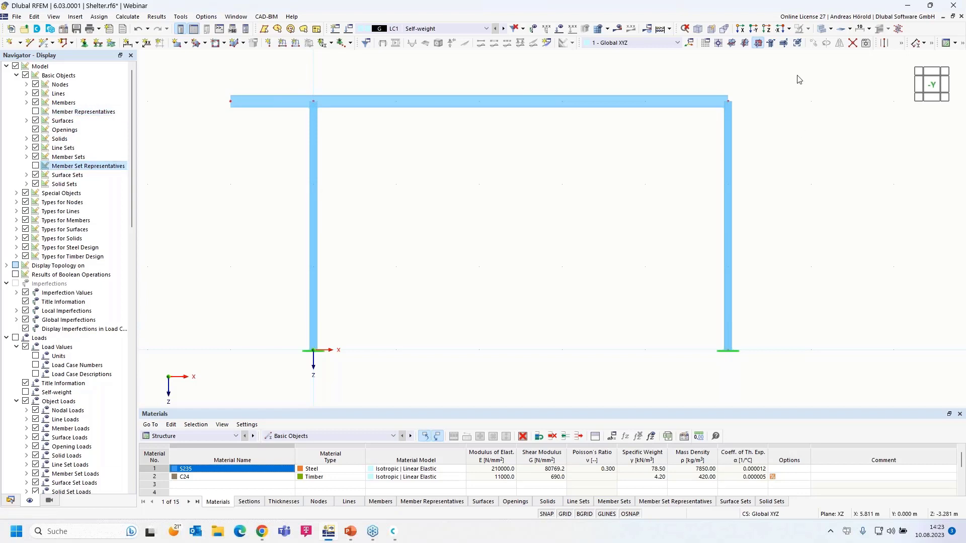
left_click_drag(806, 70, 524, 382)
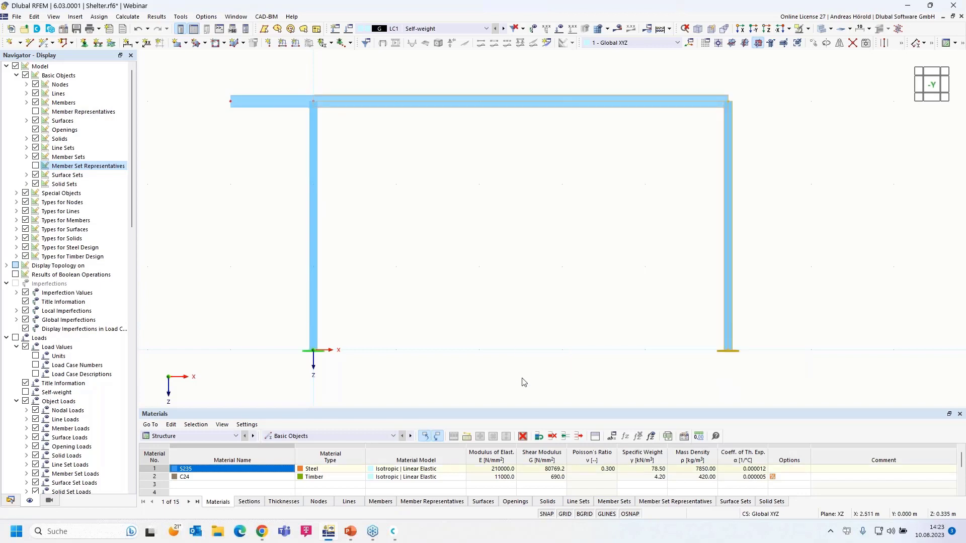
scroll(569, 340, "down", 3)
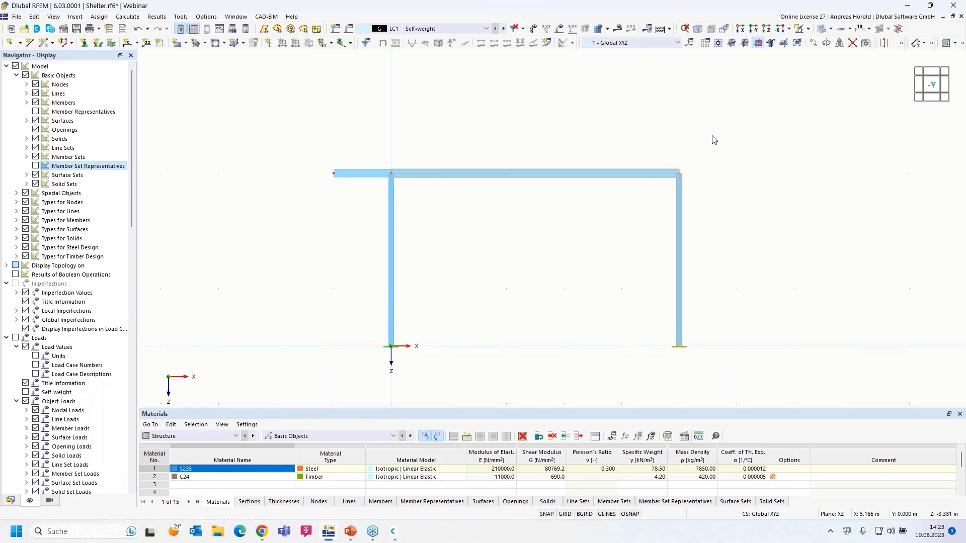
Copy the selected column and beam 5 m along X with Create copy.
left_click(813, 46)
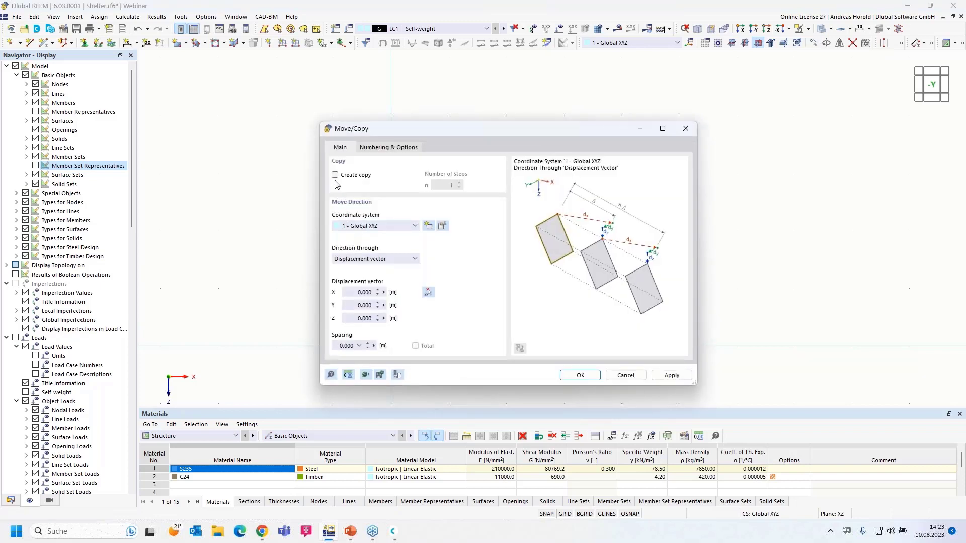
left_click(335, 176)
left_click_drag(350, 293, 393, 293)
type("5")
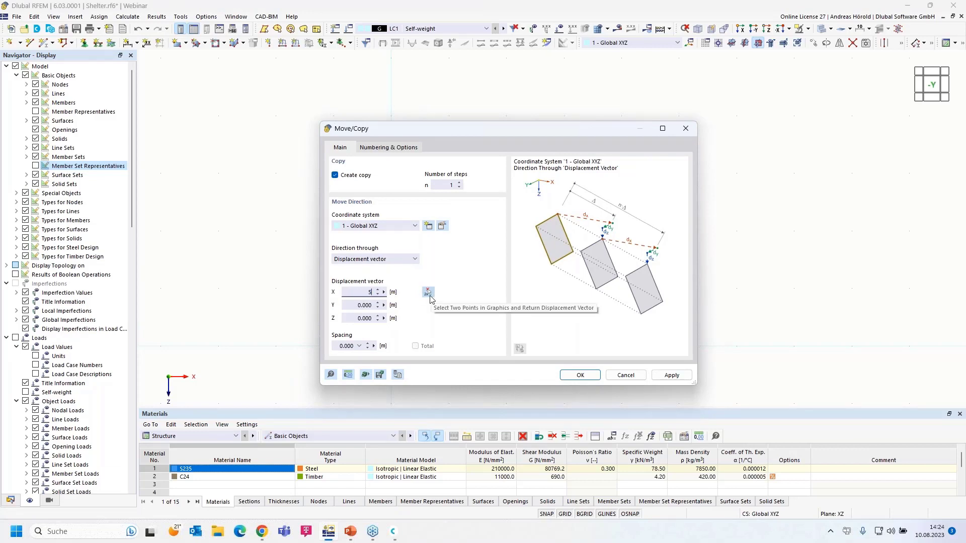
left_click(581, 376)
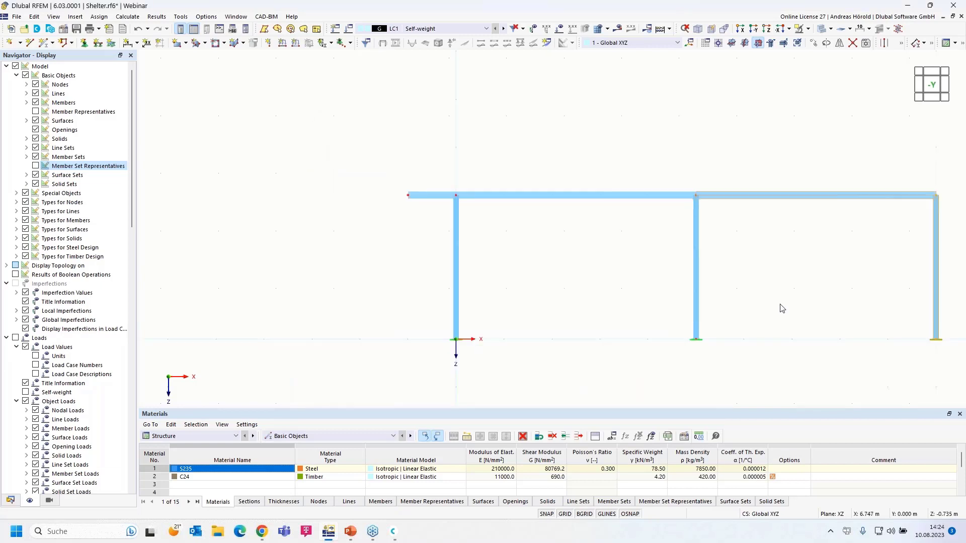
scroll(748, 297, "up", 5)
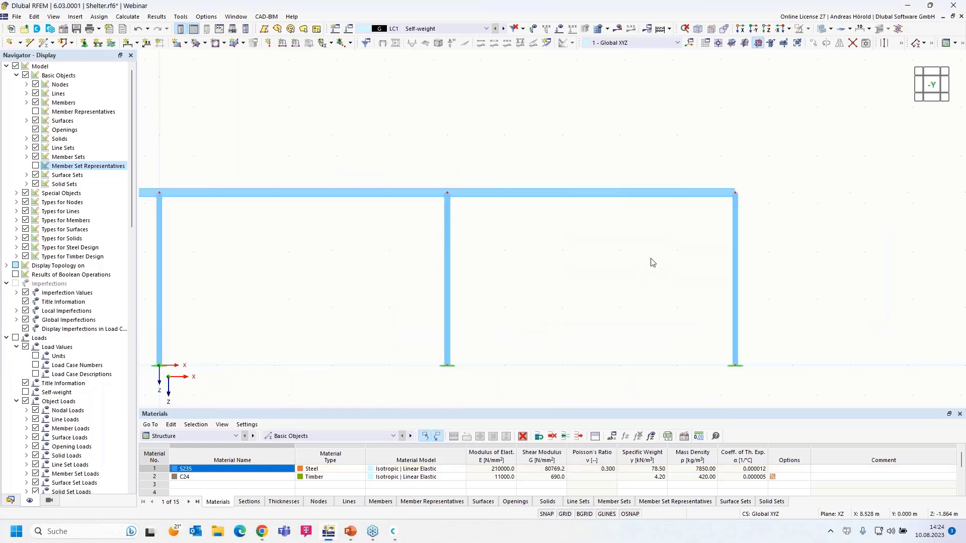
Draw a 1 m HE 160 A overhang from the top-right frame corner.
left_click(45, 44)
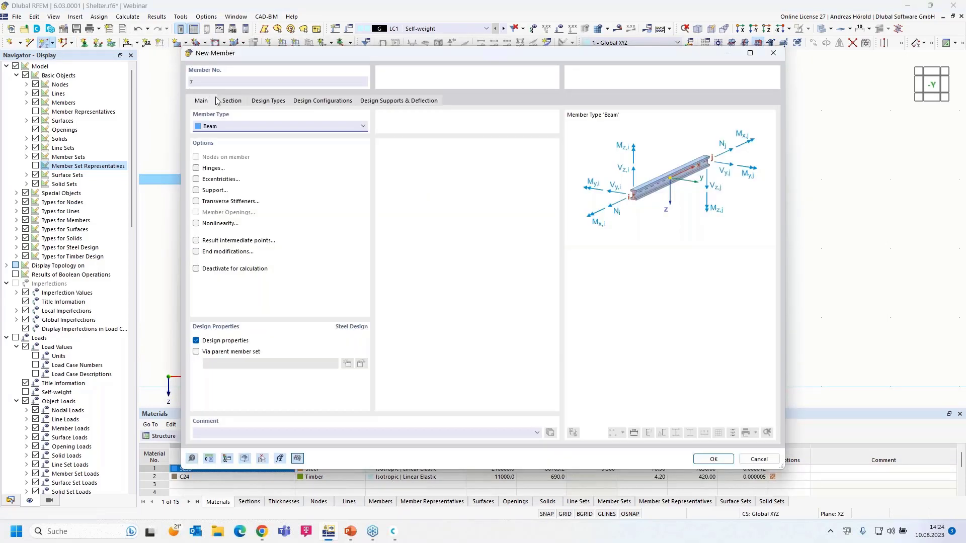
left_click(230, 100)
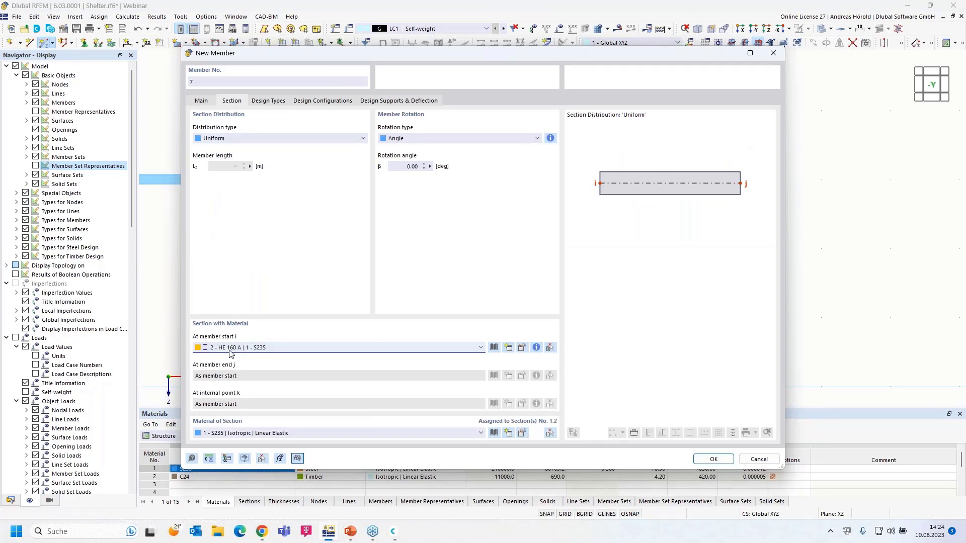
left_click(715, 460)
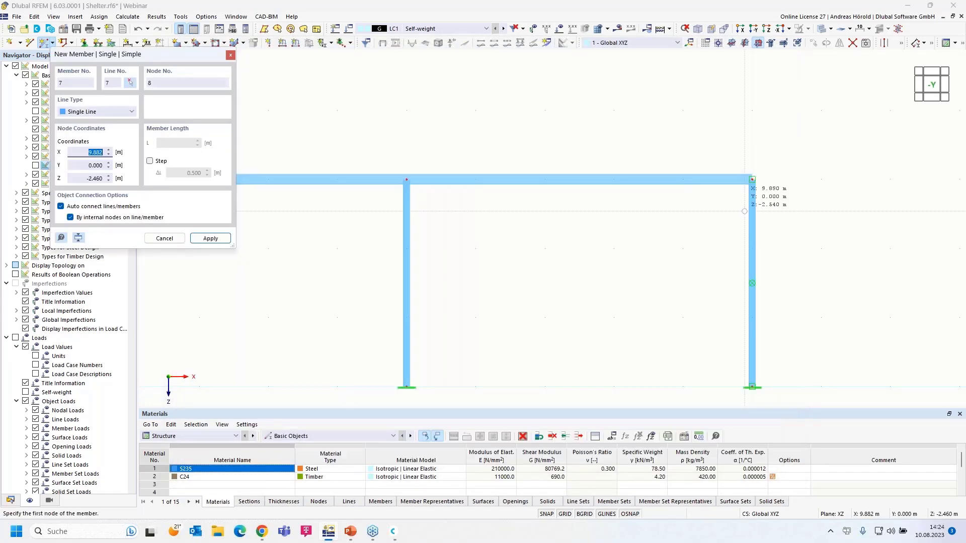
left_click(752, 179)
key("Return")
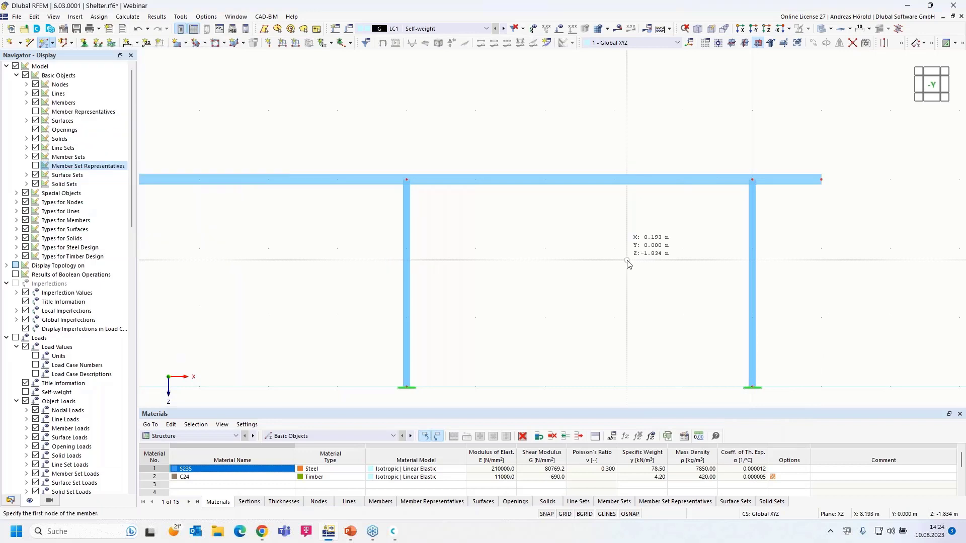
scroll(565, 276, "down", 3)
scroll(515, 250, "up", 1)
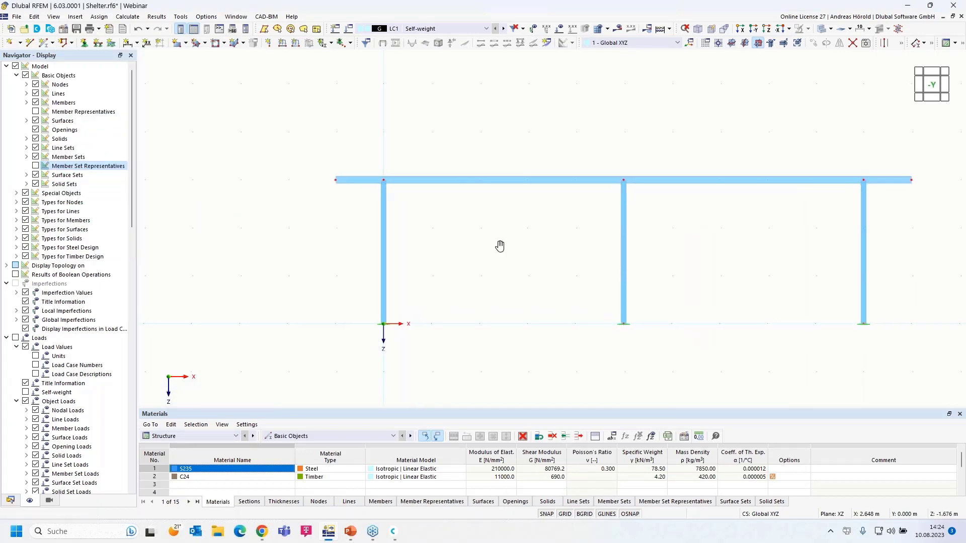
middle_click_drag(515, 247, 481, 256)
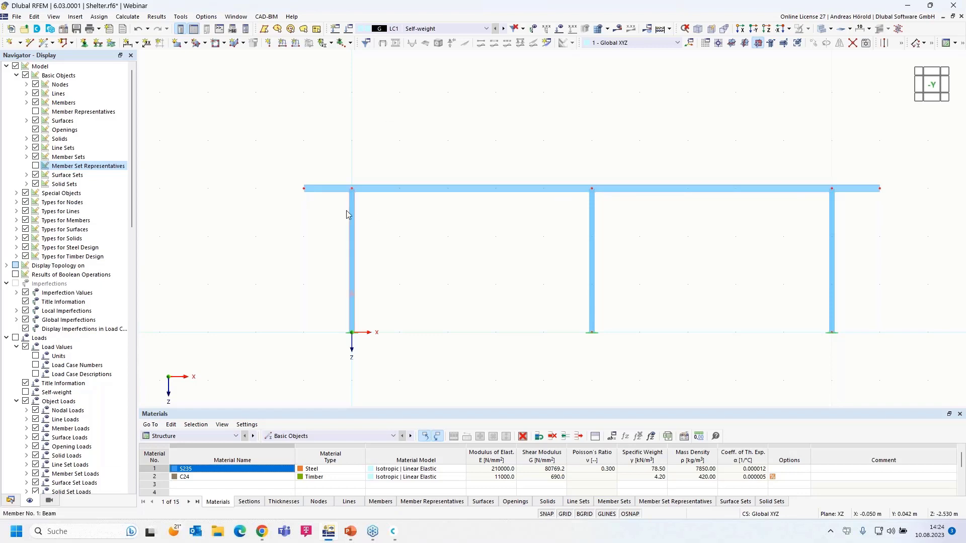
Group beam members 3, 4, 6 and 7 into Continuous Members set No. 1.
left_click_drag(273, 207, 548, 187)
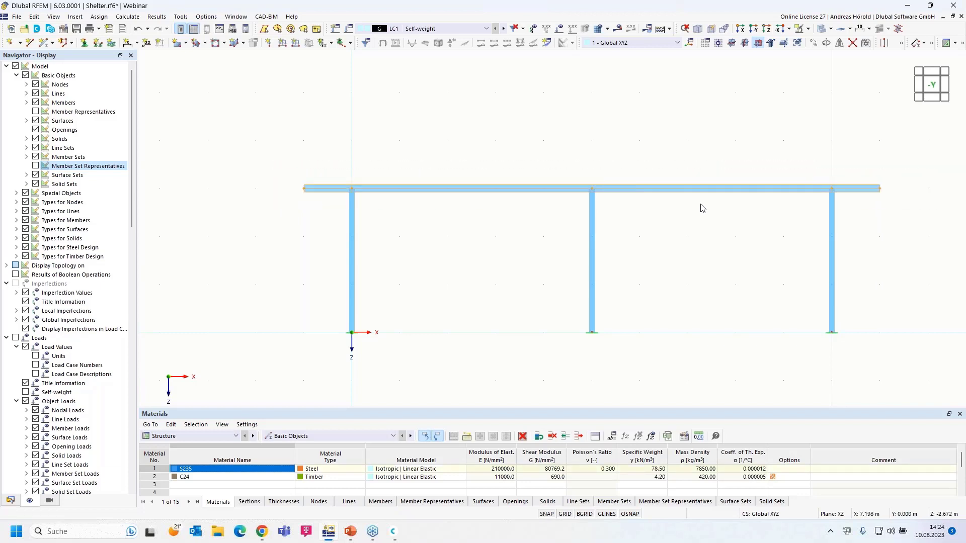
scroll(724, 217, "up", 2)
middle_click_drag(750, 225, 763, 183)
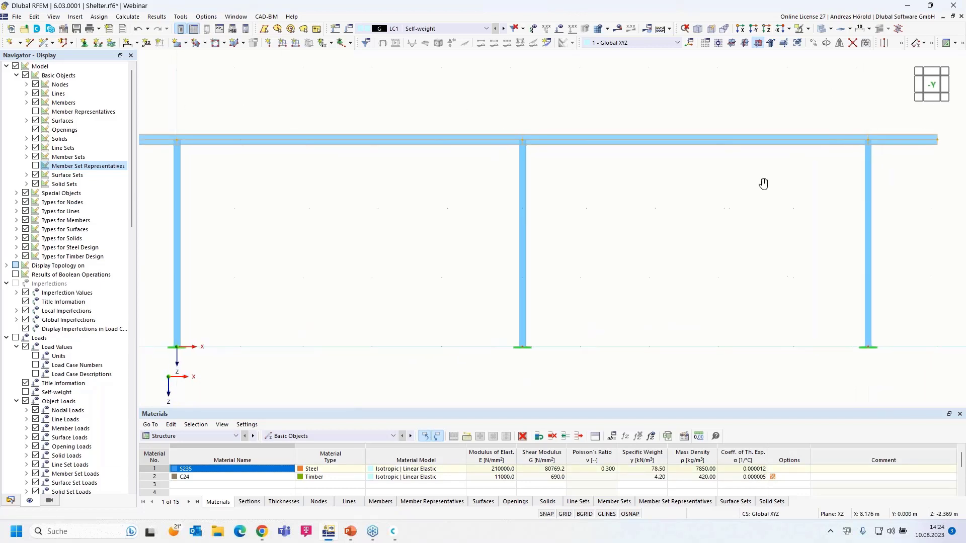
scroll(763, 184, "down", 1)
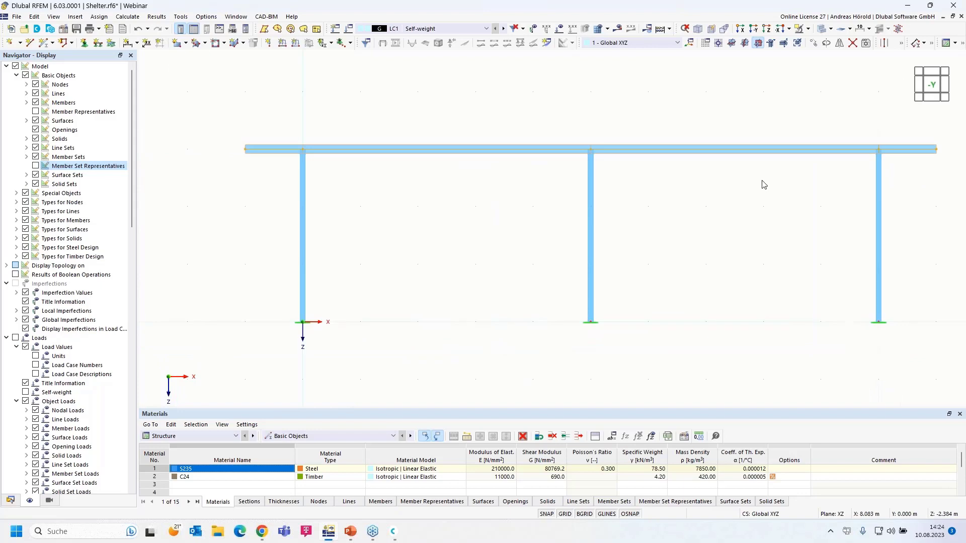
right_click(724, 154)
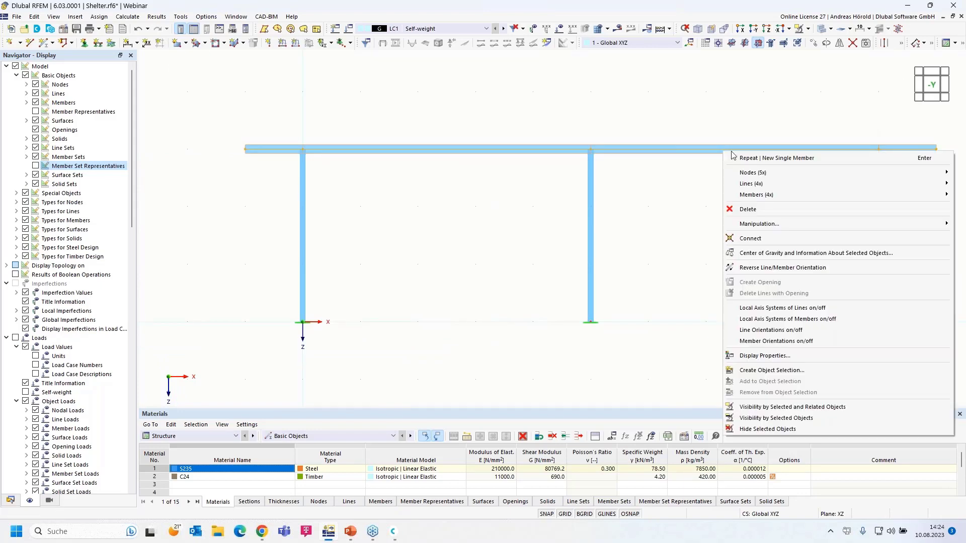
mouse_move(795, 198)
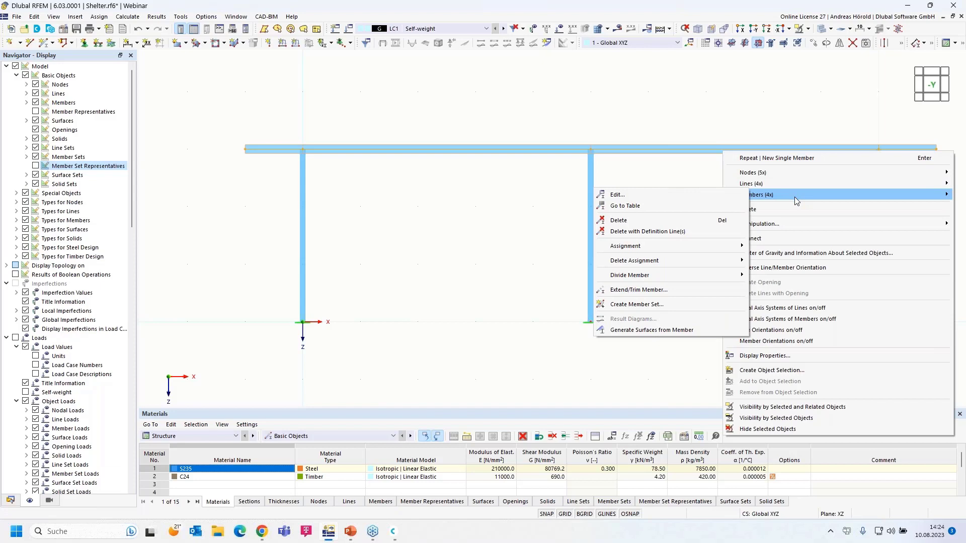
left_click(655, 307)
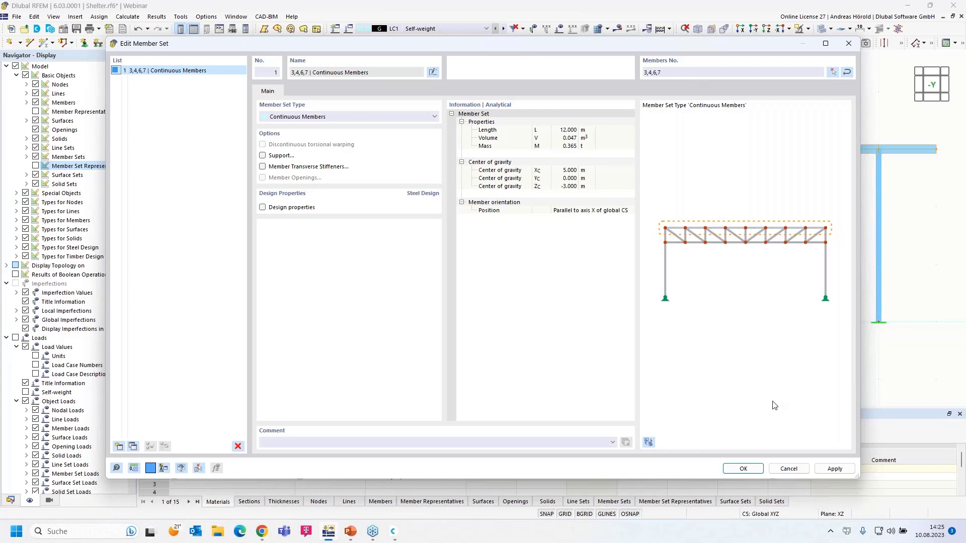
left_click(743, 468)
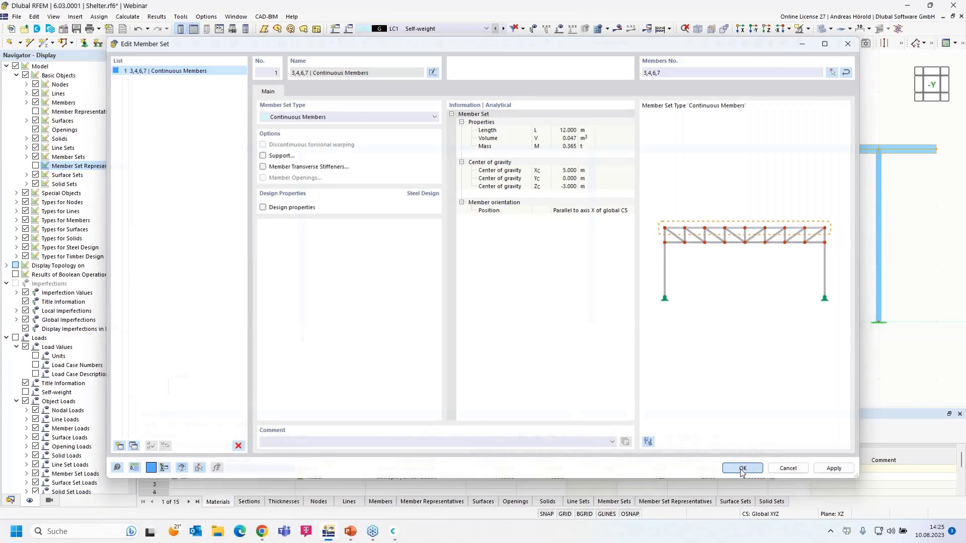
scroll(491, 137, "up", 2)
scroll(490, 137, "up", 3)
scroll(492, 192, "up", 3)
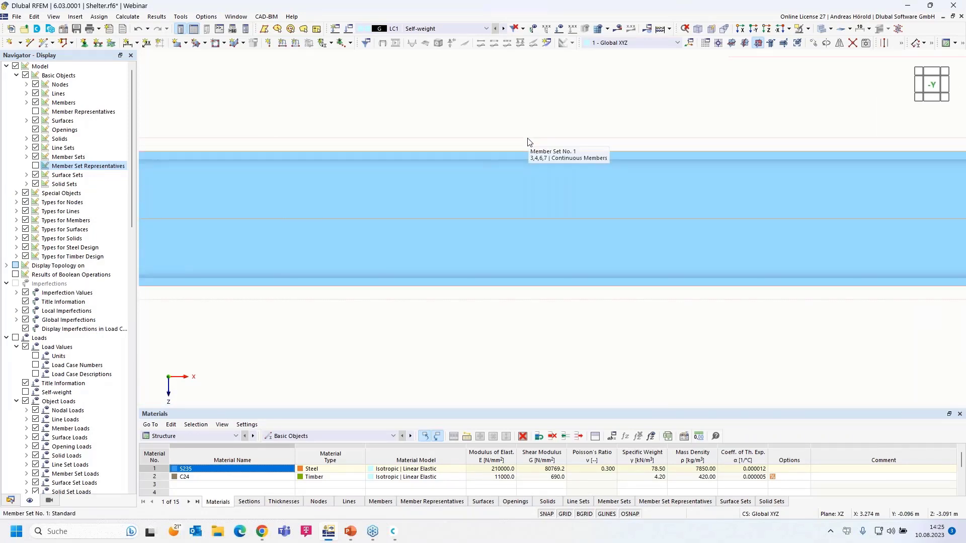
Orbit to a 3D view, select the entire frame, and bring up Move/Copy.
scroll(527, 139, "down", 5)
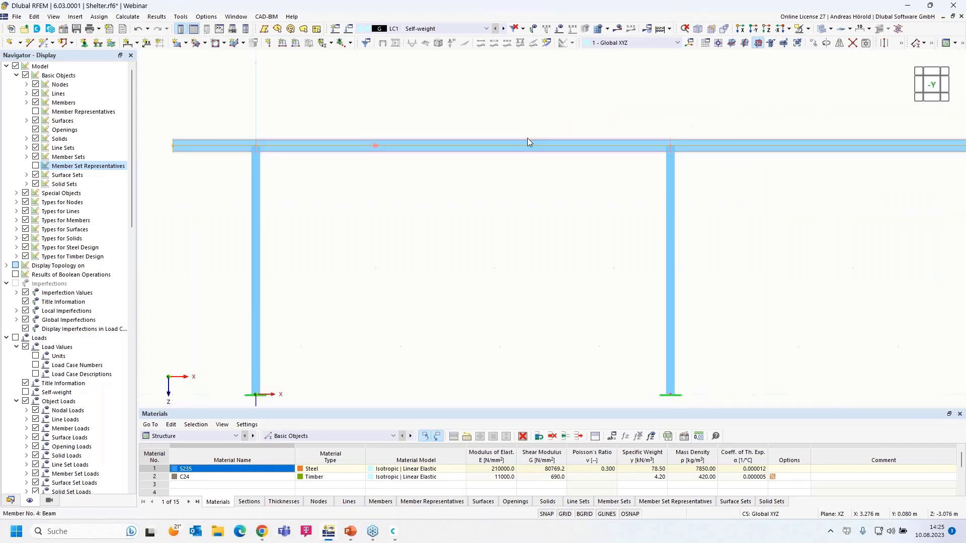
scroll(524, 140, "down", 4)
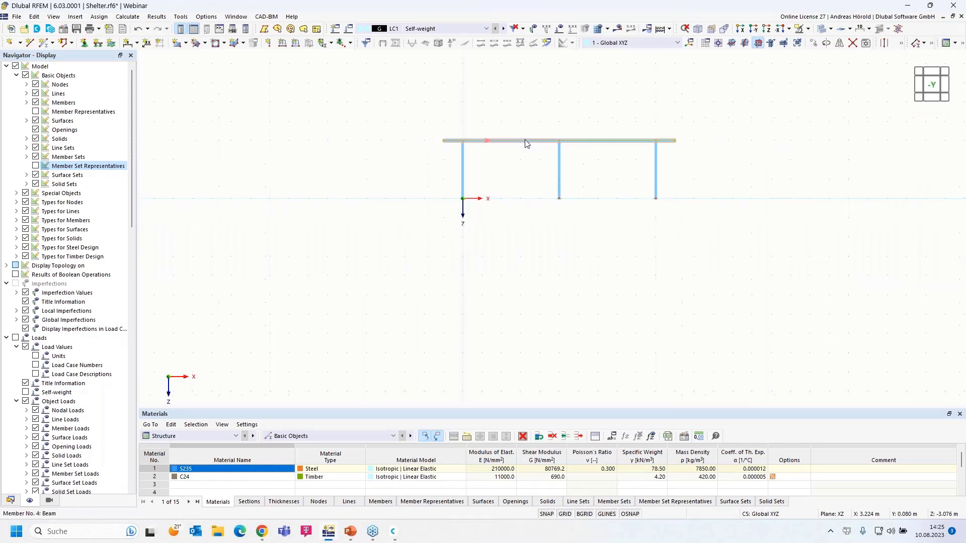
scroll(524, 140, "up", 3)
middle_click_drag(335, 242, 429, 305, "ctrl")
left_click_drag(273, 386, 740, 88)
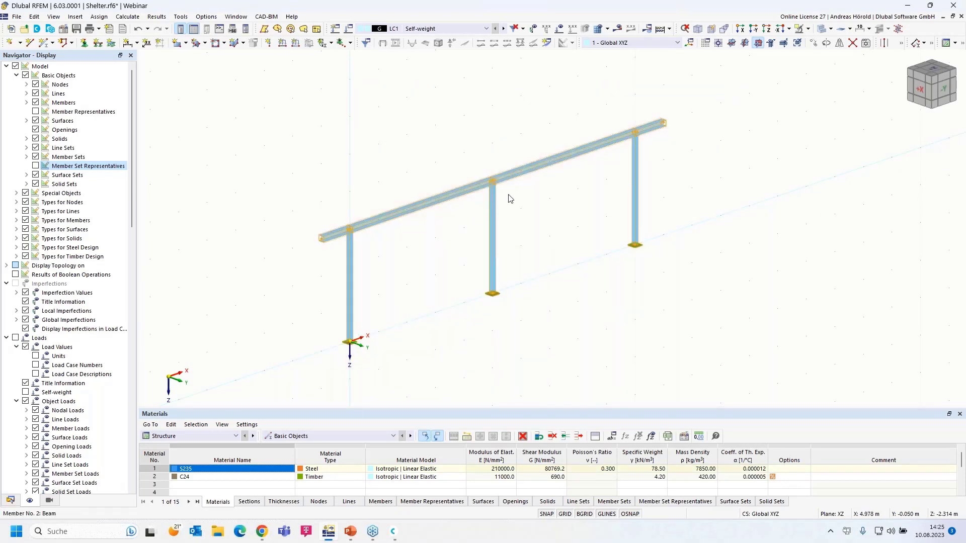
left_click(813, 44)
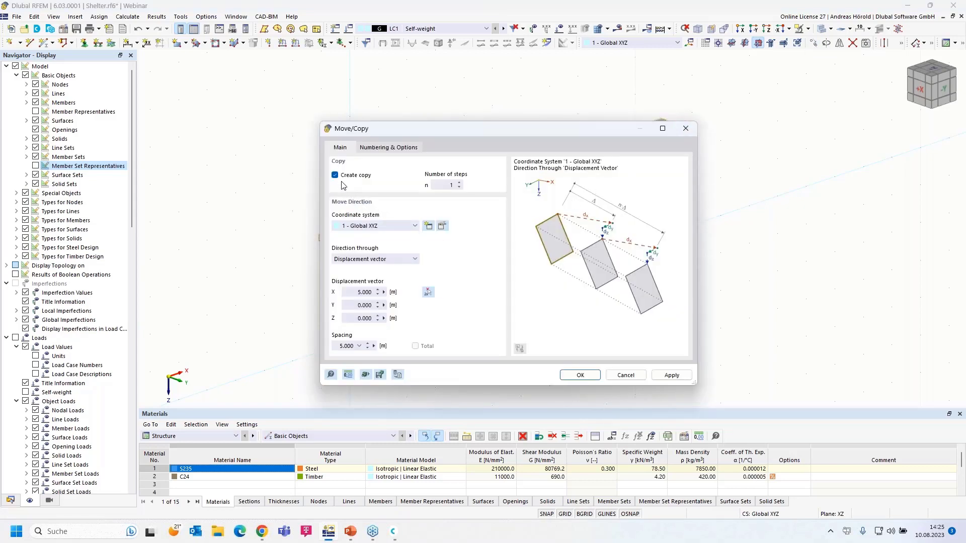
Copy the frame with displacement Y = 4 m and X = 0, then zoom to inspect both.
left_click(351, 306)
type("4")
left_click(351, 292)
type("0")
left_click(580, 374)
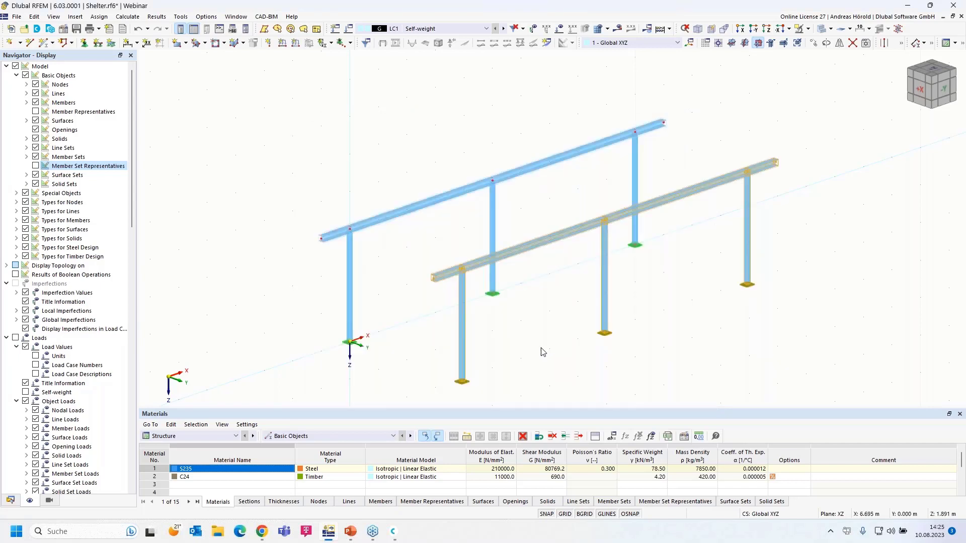
scroll(541, 348, "down", 1)
middle_click_drag(542, 347, 543, 307)
scroll(479, 331, "up", 2)
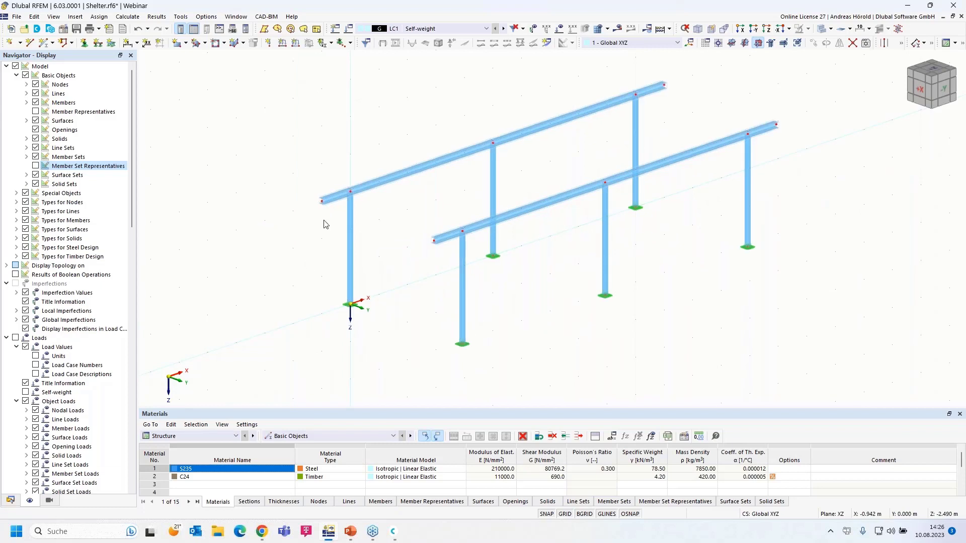
scroll(324, 220, "up", 2)
scroll(306, 256, "up", 3)
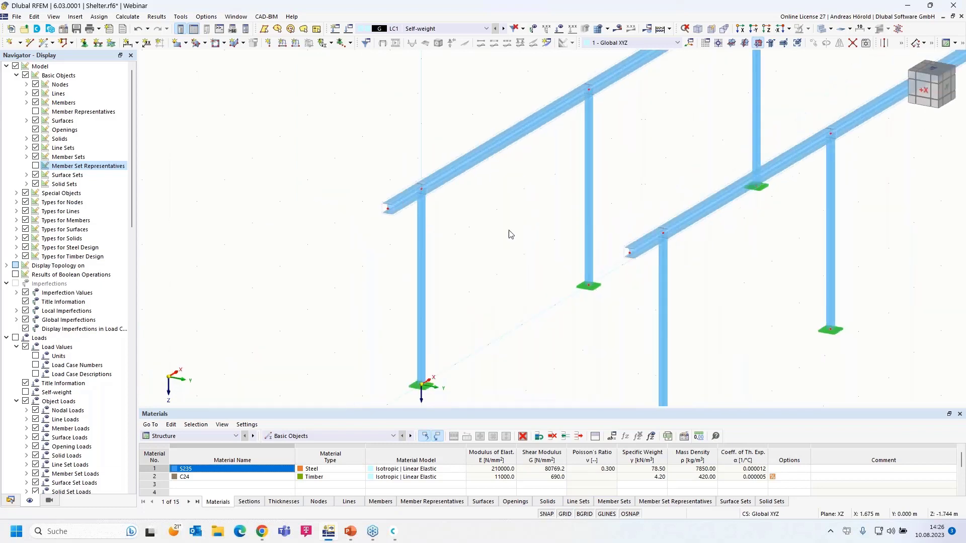
scroll(512, 232, "up", 3)
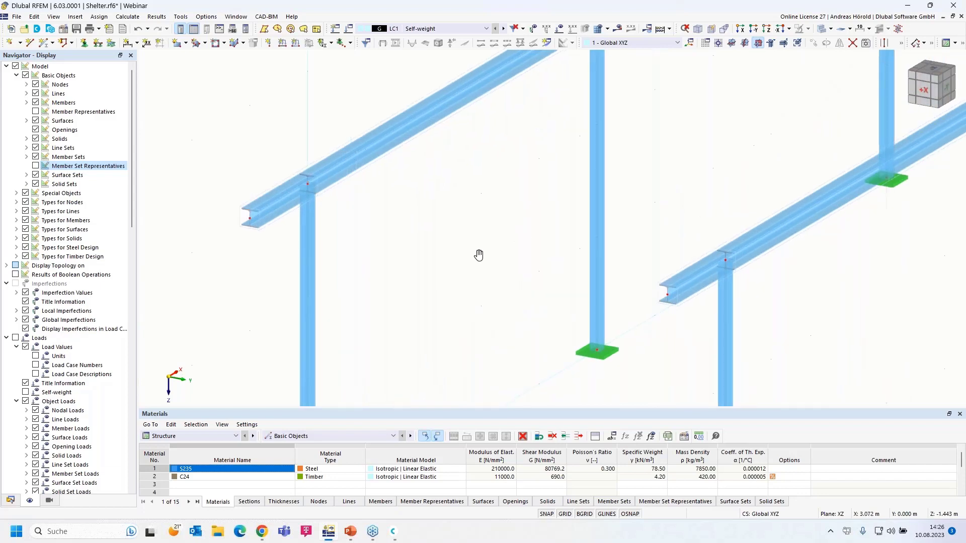
scroll(469, 256, "down", 1)
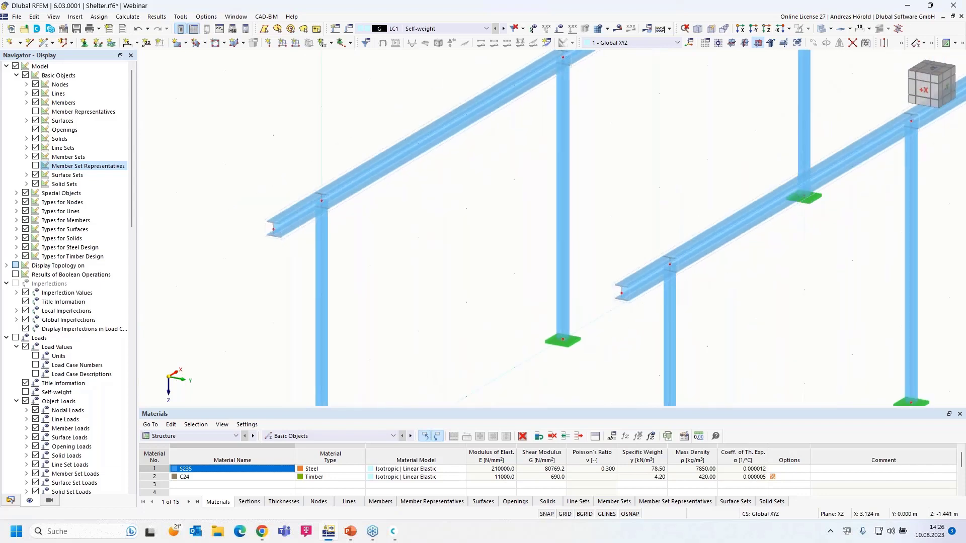
scroll(473, 259, "down", 1)
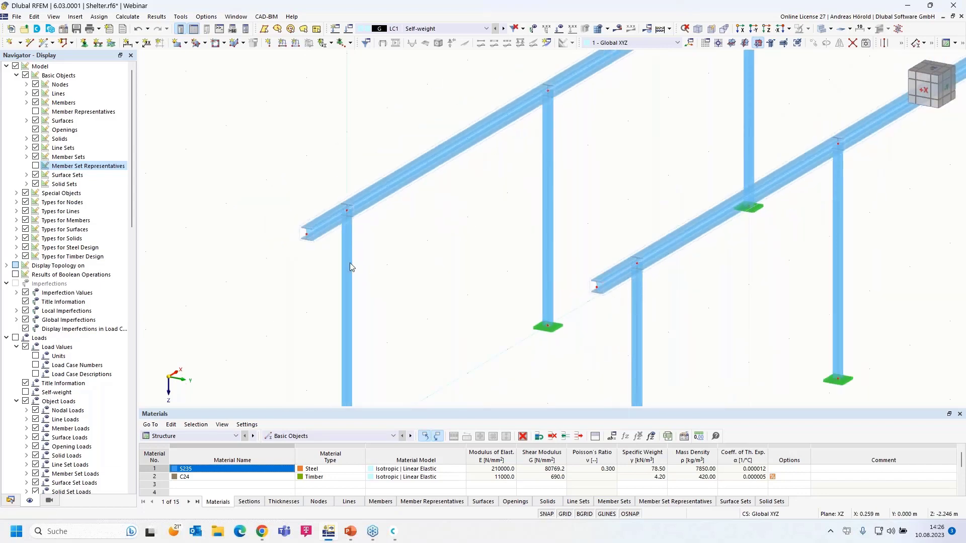
Start a new member and import the Massive Rectangle section R_M1 500/1000 from the library.
left_click(44, 43)
left_click(44, 45)
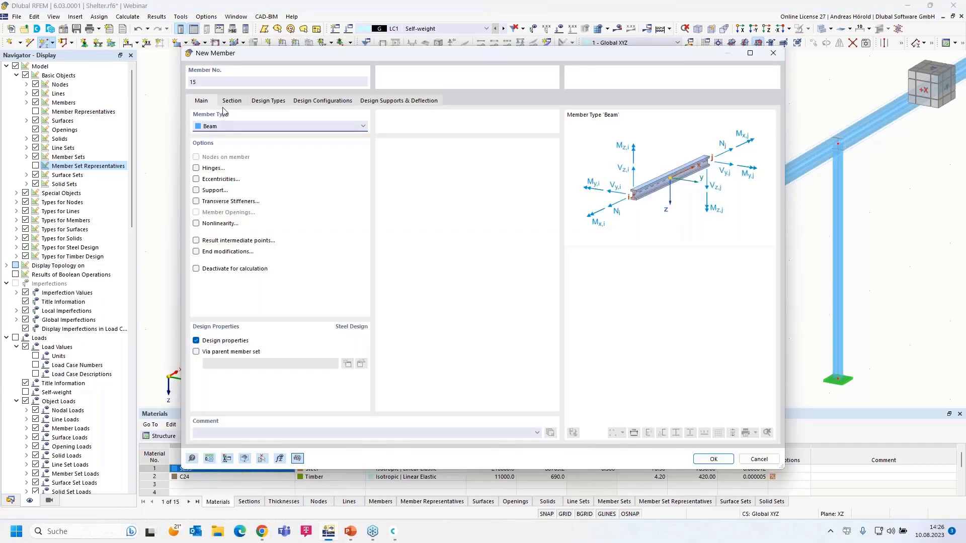
left_click(232, 101)
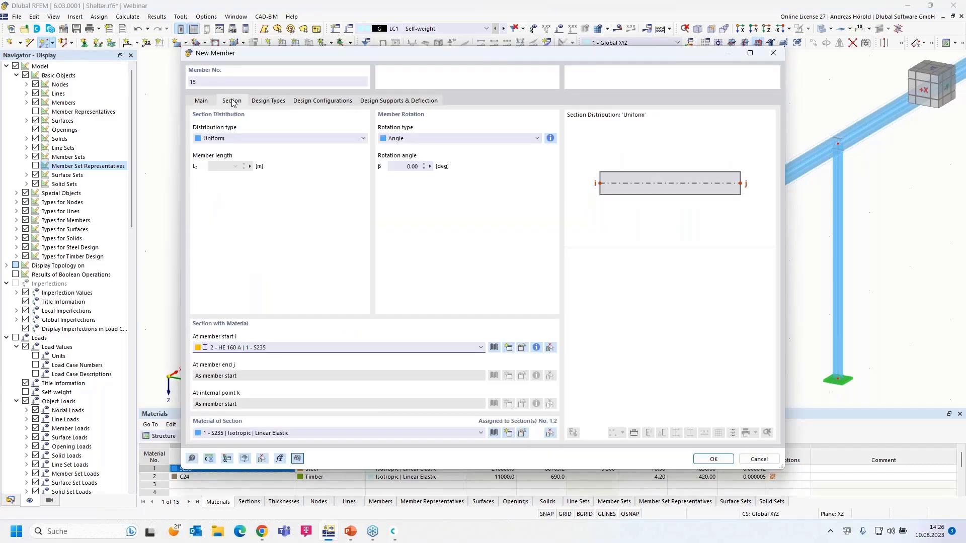
left_click(416, 347)
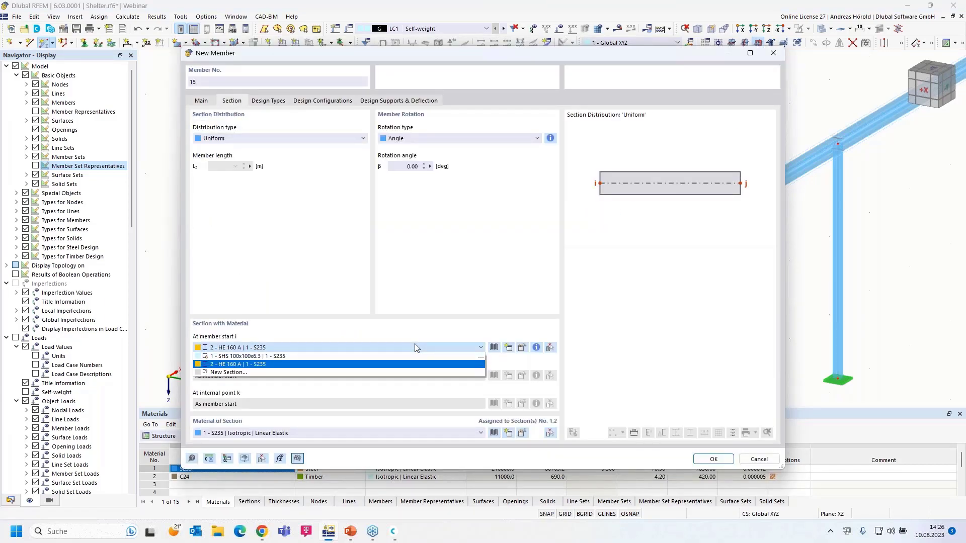
left_click(415, 347)
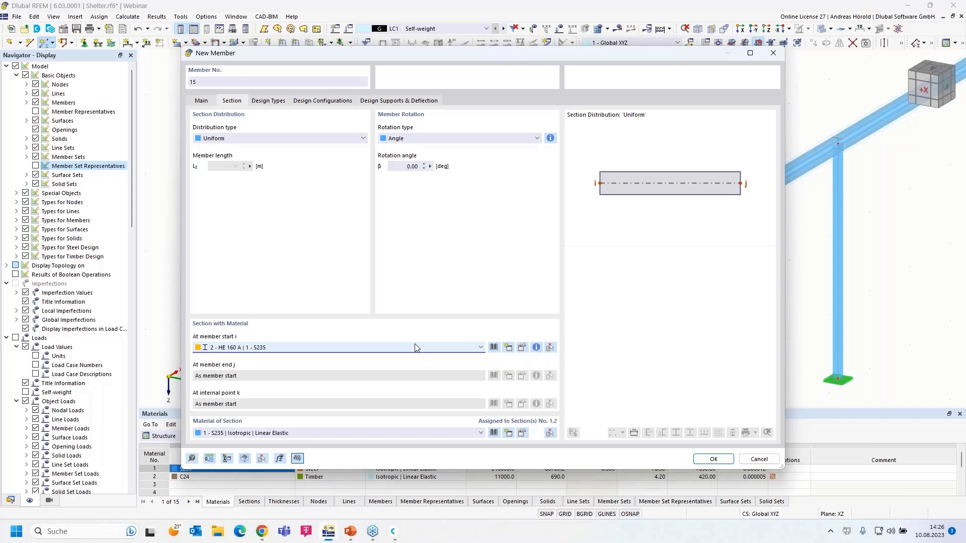
left_click(494, 347)
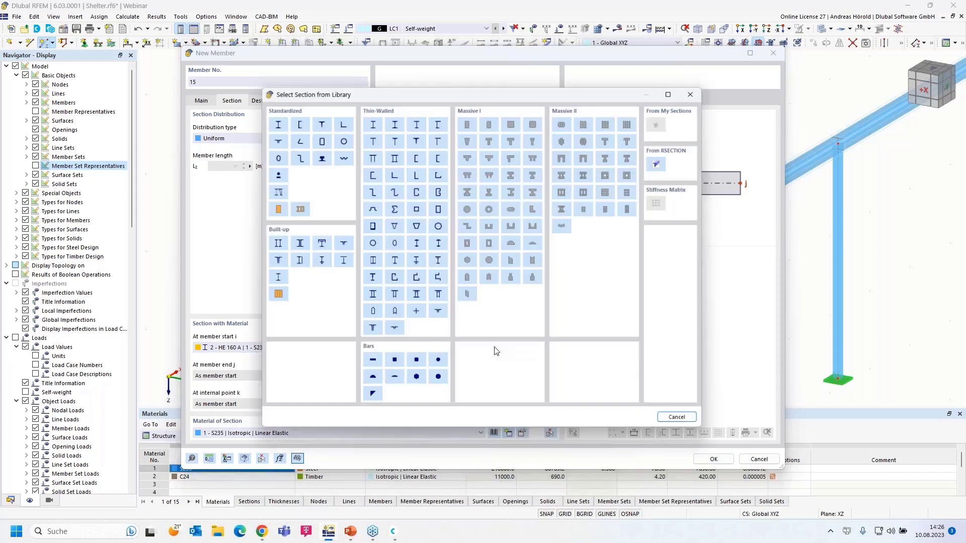
left_click(468, 120)
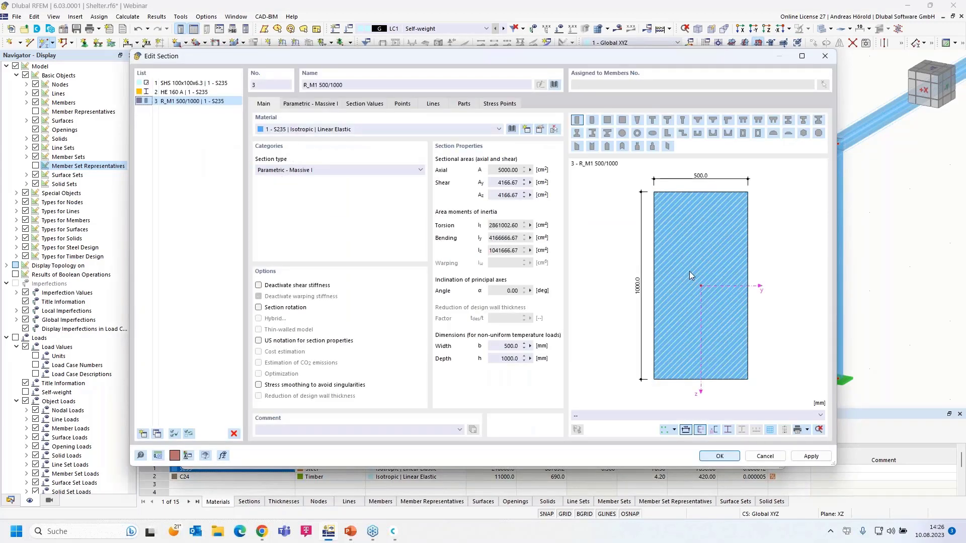
Set the rectangular section's width b to 60 mm and height h to 160 mm.
left_click(304, 104)
left_click(321, 132)
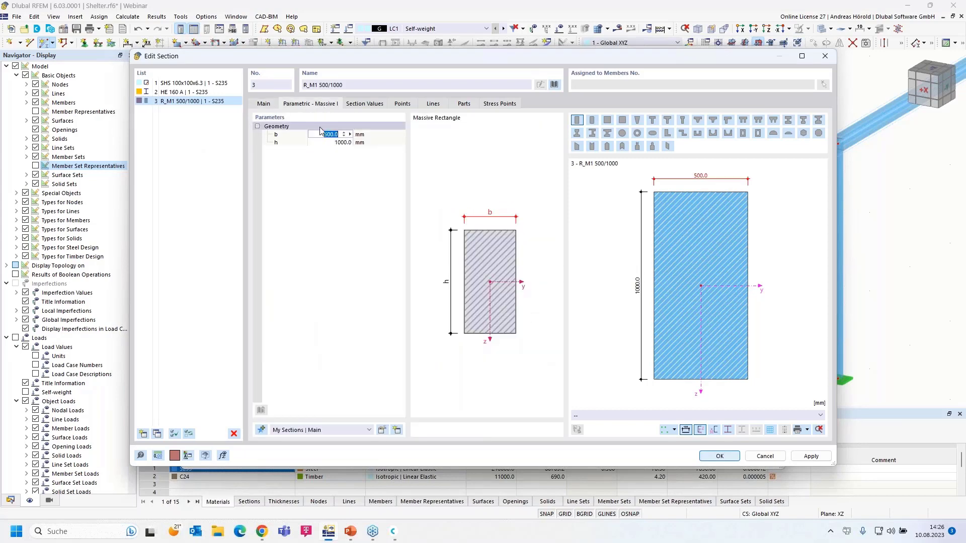
type("60")
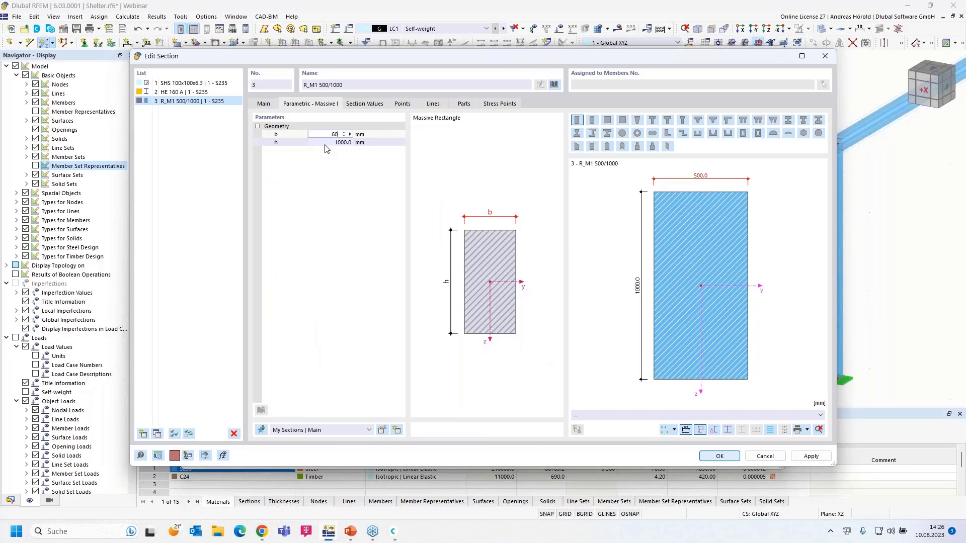
key("Tab")
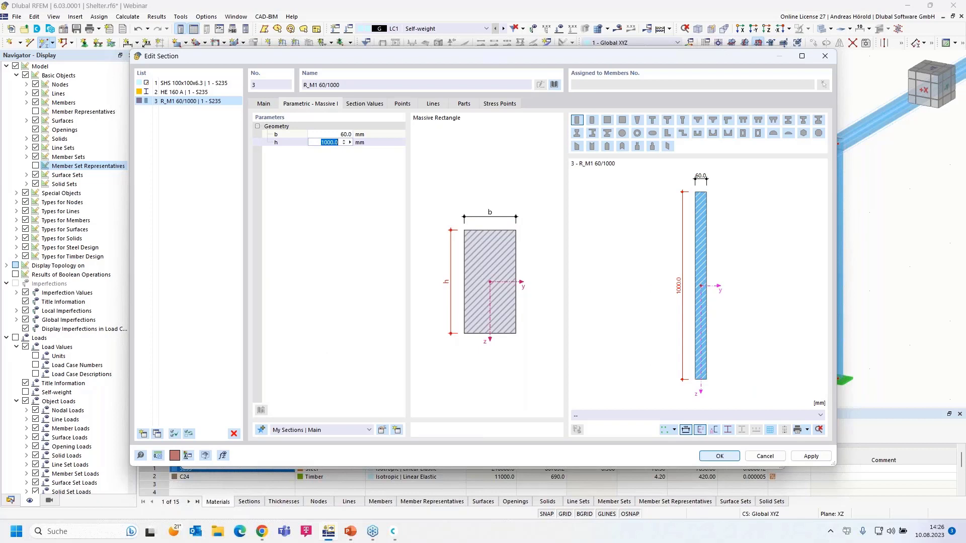
type("160")
left_click(341, 176)
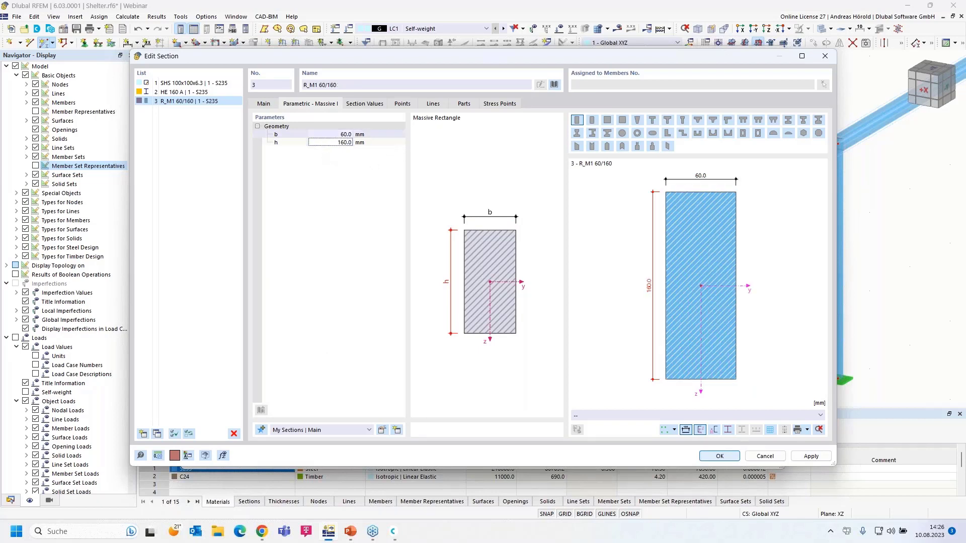
Assign material 2 - C24 to the section and open C24 for editing.
left_click(264, 104)
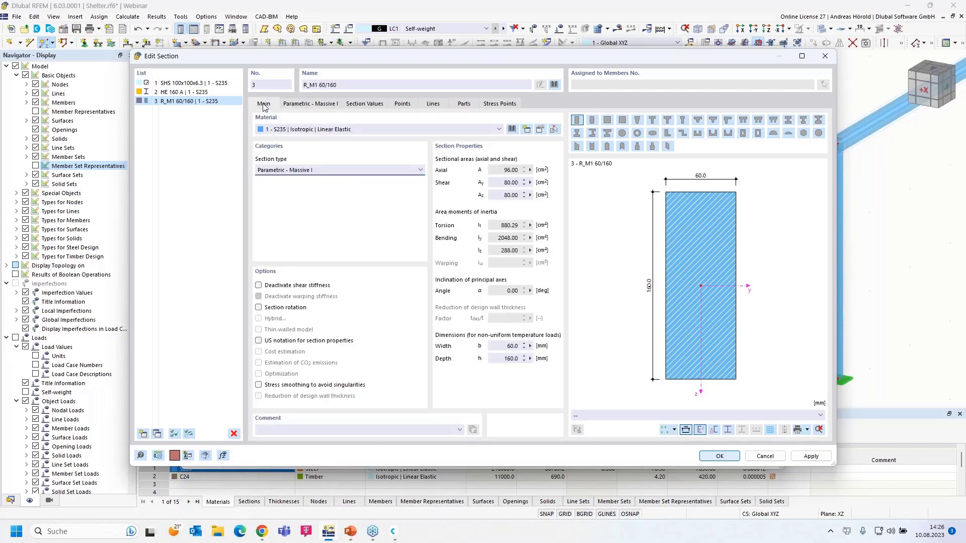
left_click(297, 129)
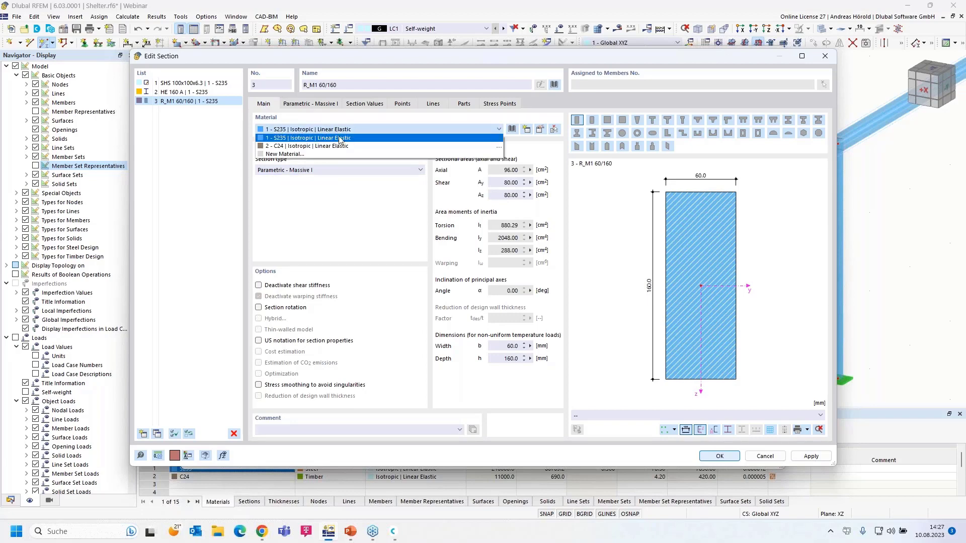
left_click(355, 146)
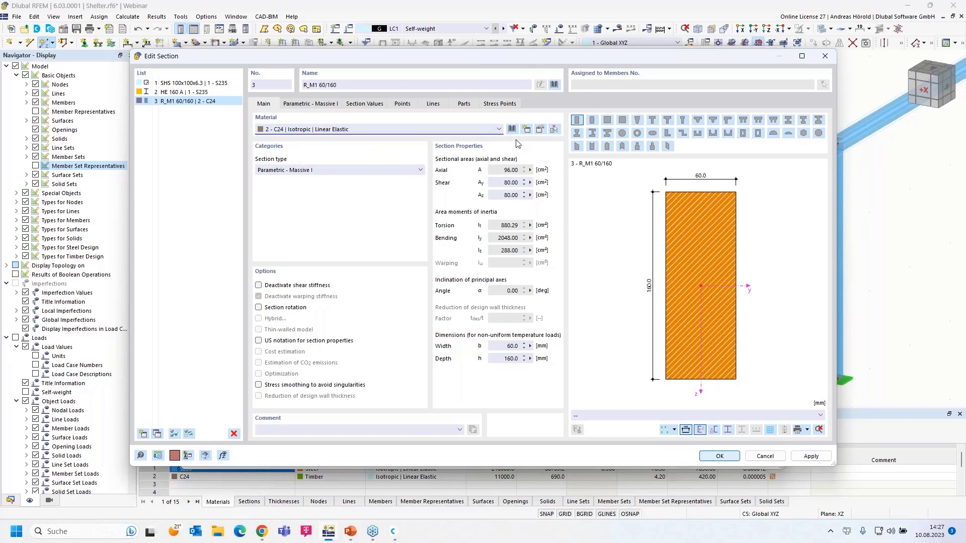
left_click(540, 131)
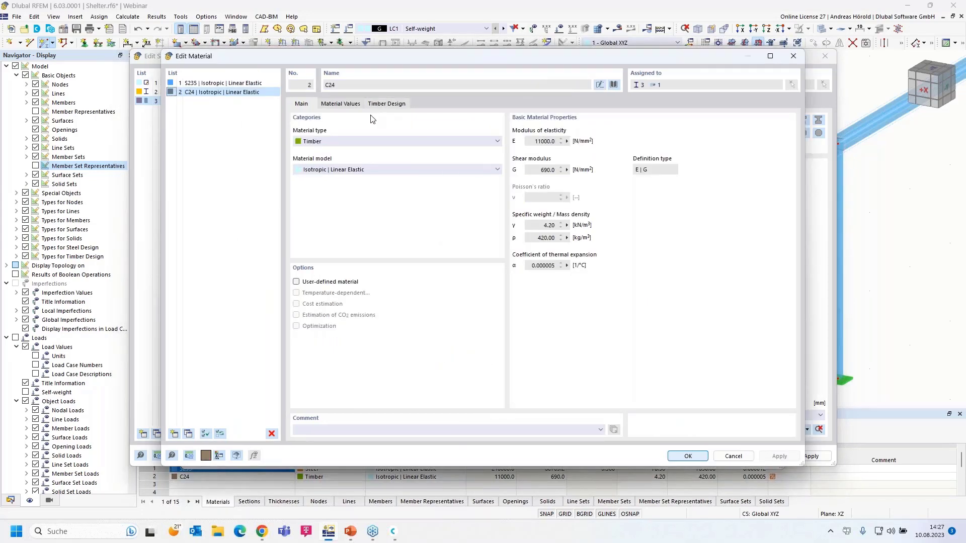
Browse the material library's type filters, ending with the series list limited to Timber.
left_click(615, 85)
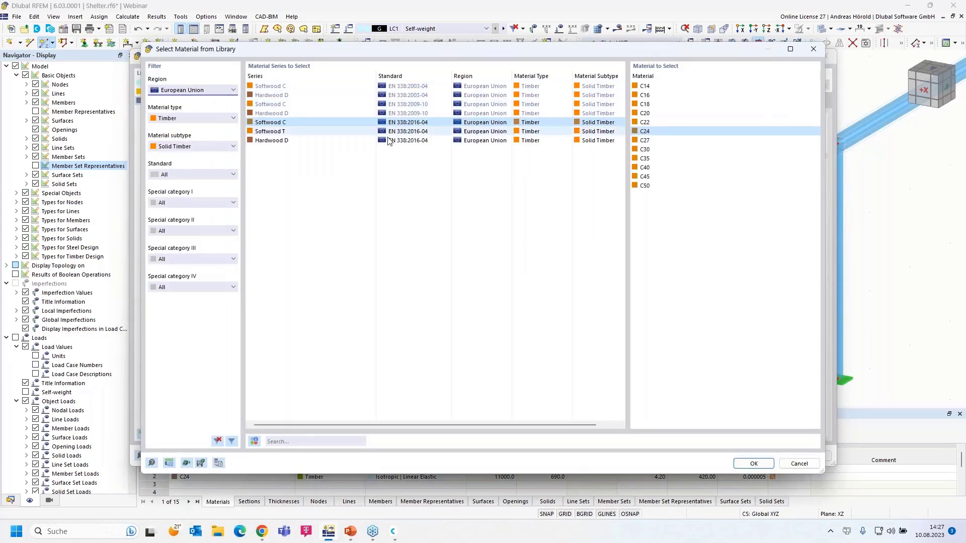
left_click(194, 146)
left_click(190, 157)
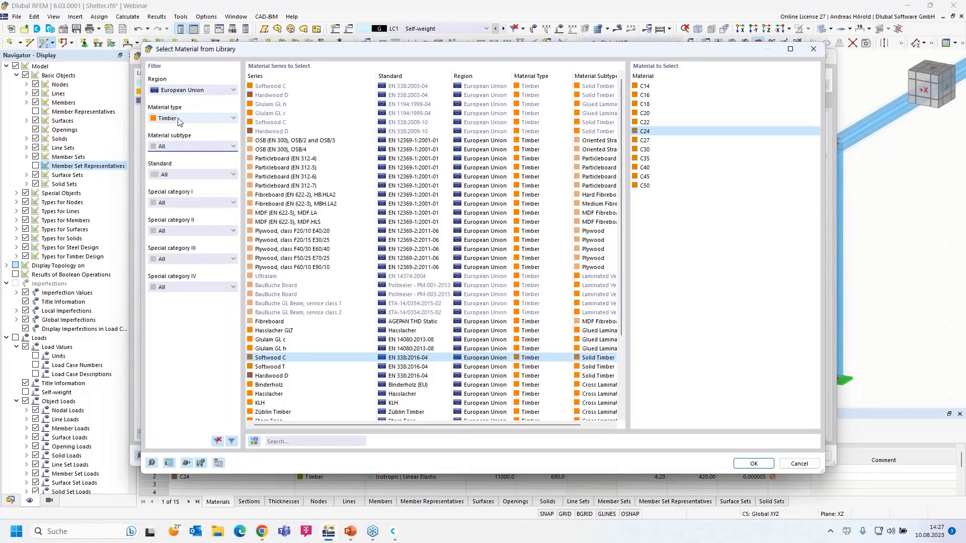
left_click(194, 119)
left_click(190, 130)
left_click(193, 94)
left_click(193, 92)
left_click(190, 118)
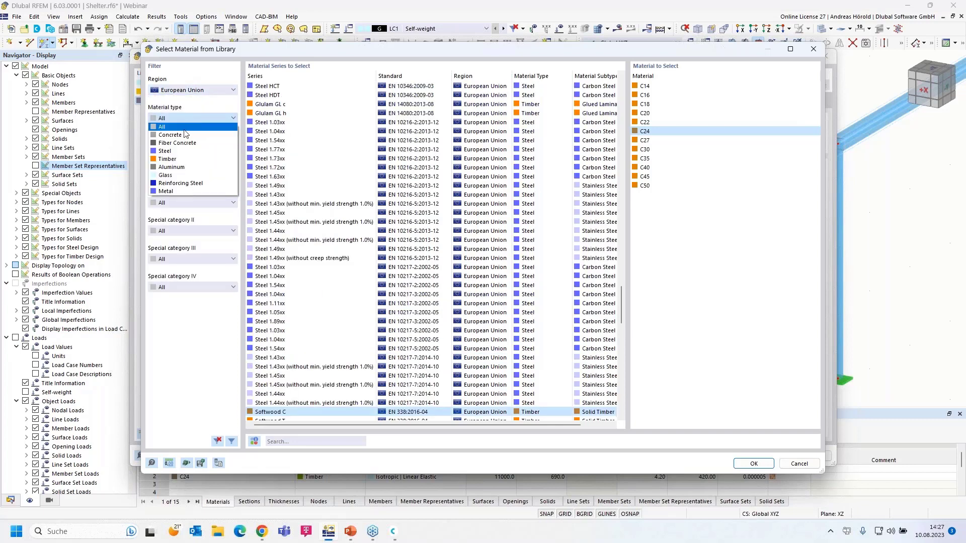
left_click(183, 159)
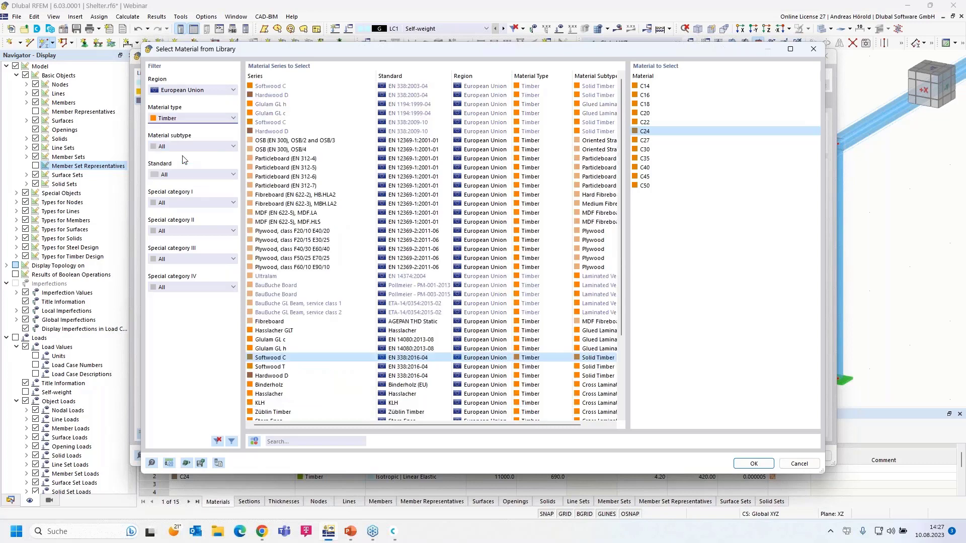
Pick Solid Timber C24 per EN 338:2016-04 and confirm the material and R_M1 60/160 section.
left_click(191, 146)
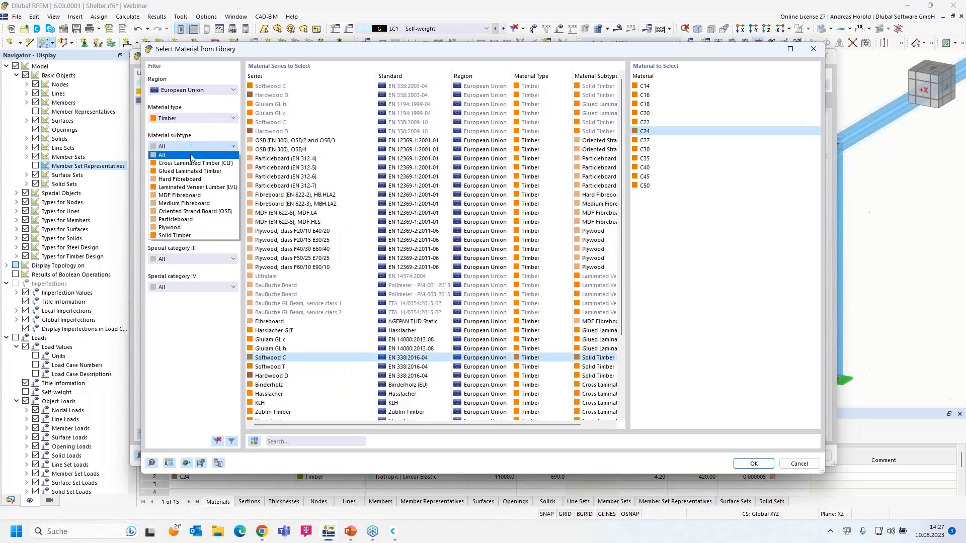
left_click(208, 238)
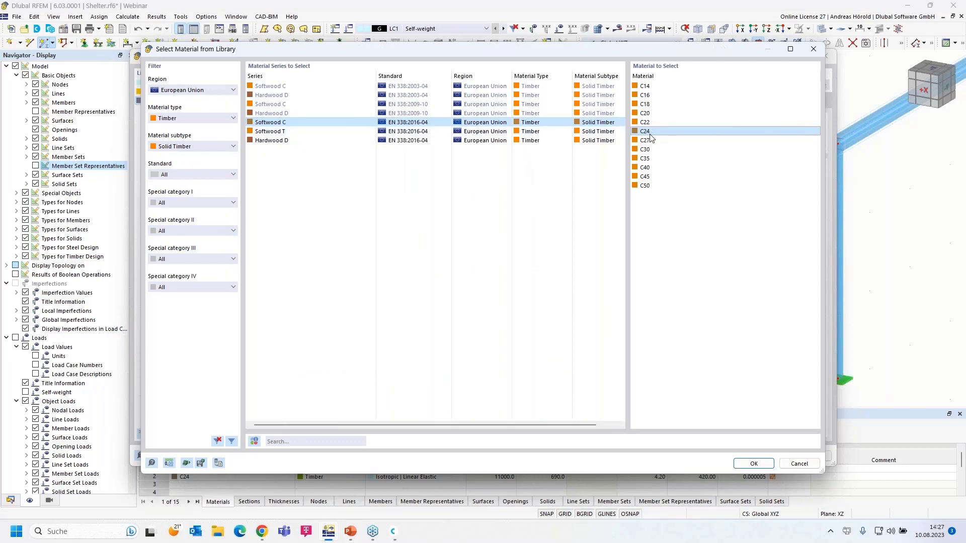
left_click(753, 464)
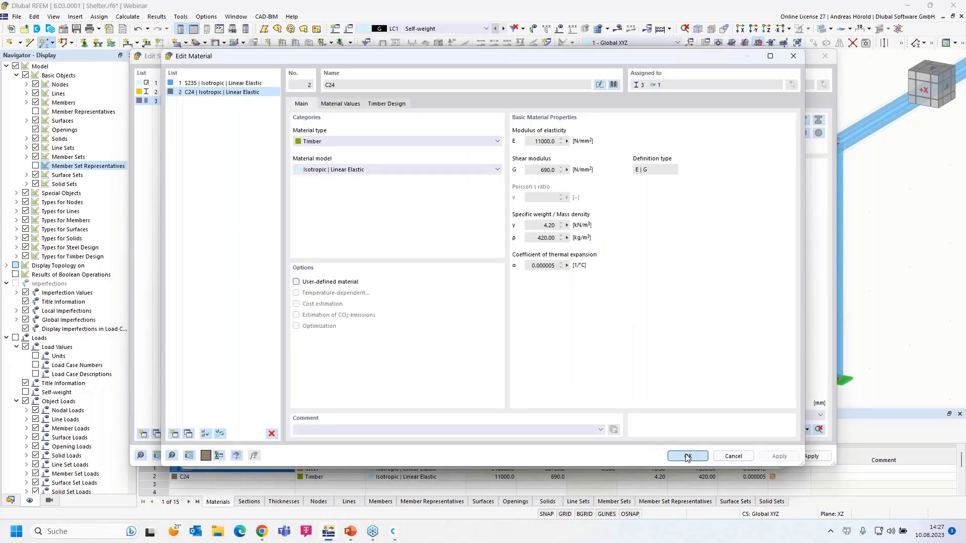
left_click(687, 456)
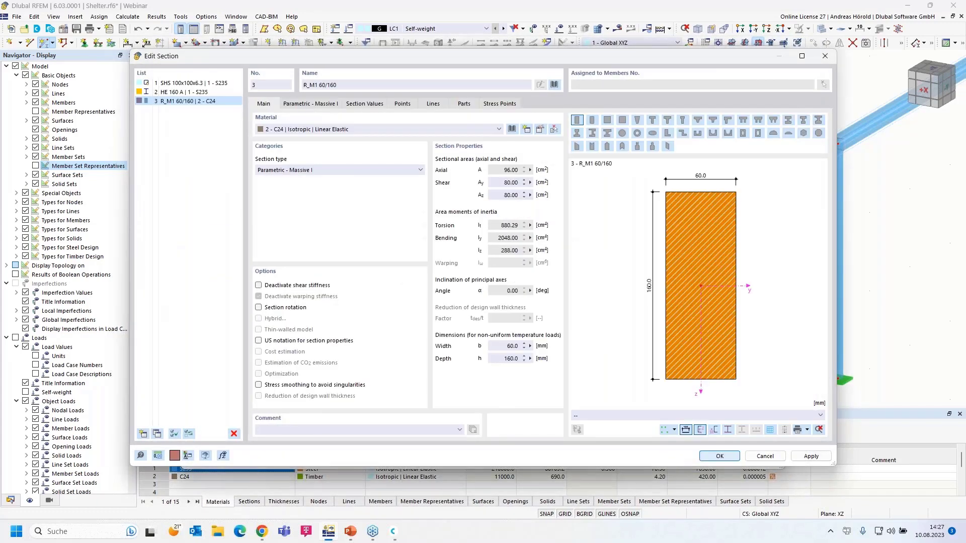
left_click(719, 459)
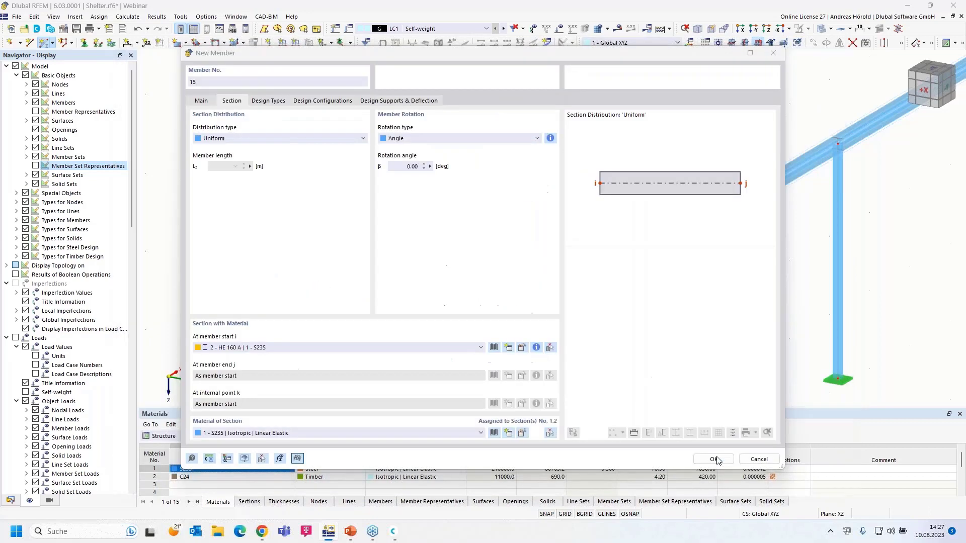
Draw a trial C24 timber member between two nodes at the first frame, then stop placing.
left_click(713, 459)
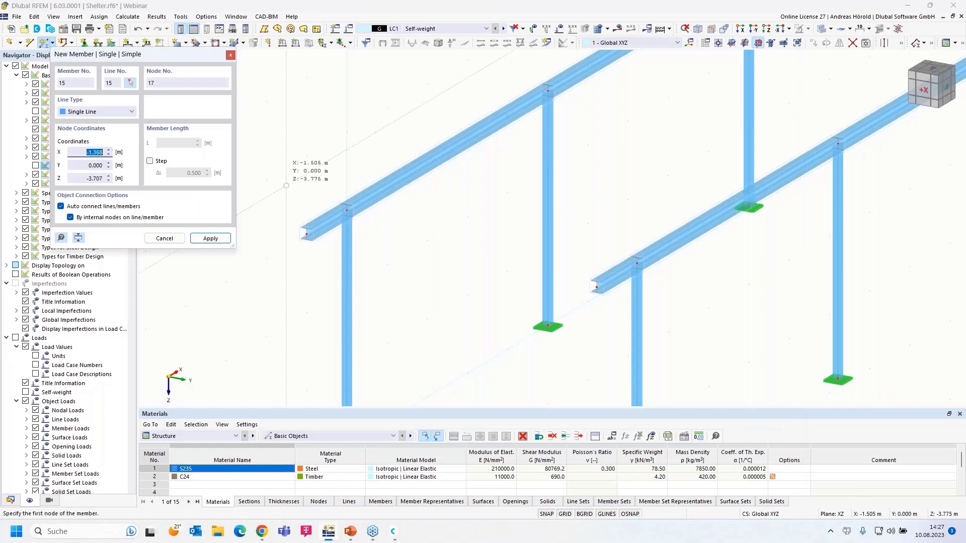
left_click(266, 180)
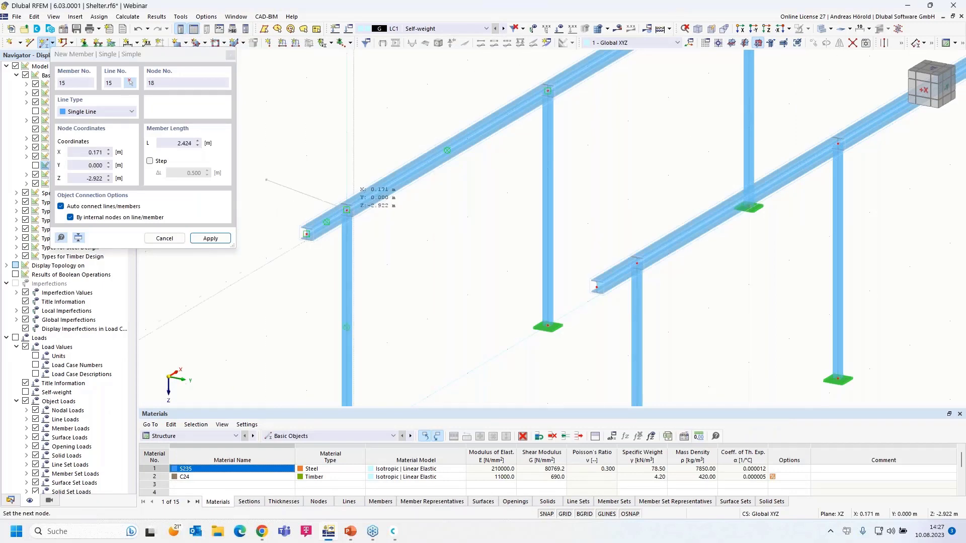
left_click(347, 209)
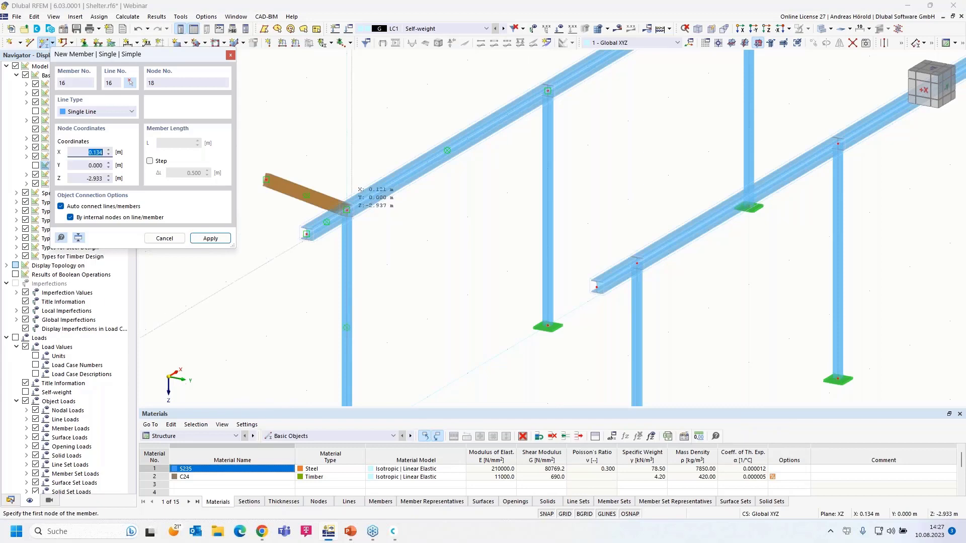
scroll(360, 217, "up", 3)
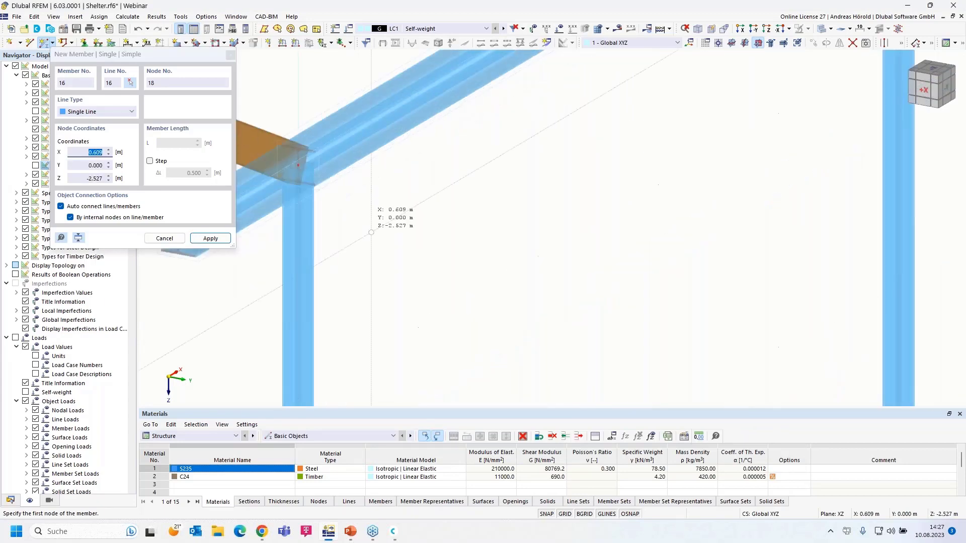
middle_click_drag(368, 222, 557, 222)
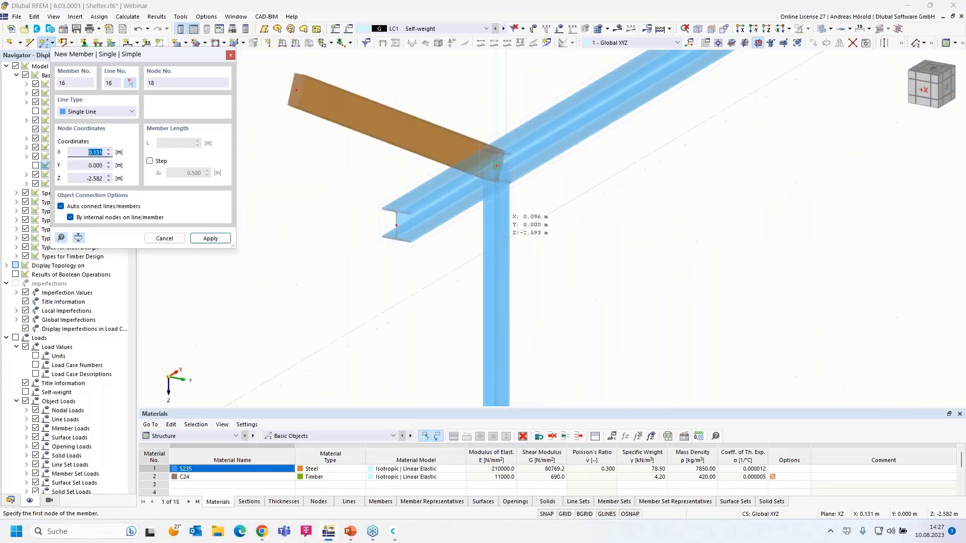
scroll(369, 230, "down", 1)
scroll(453, 261, "down", 4)
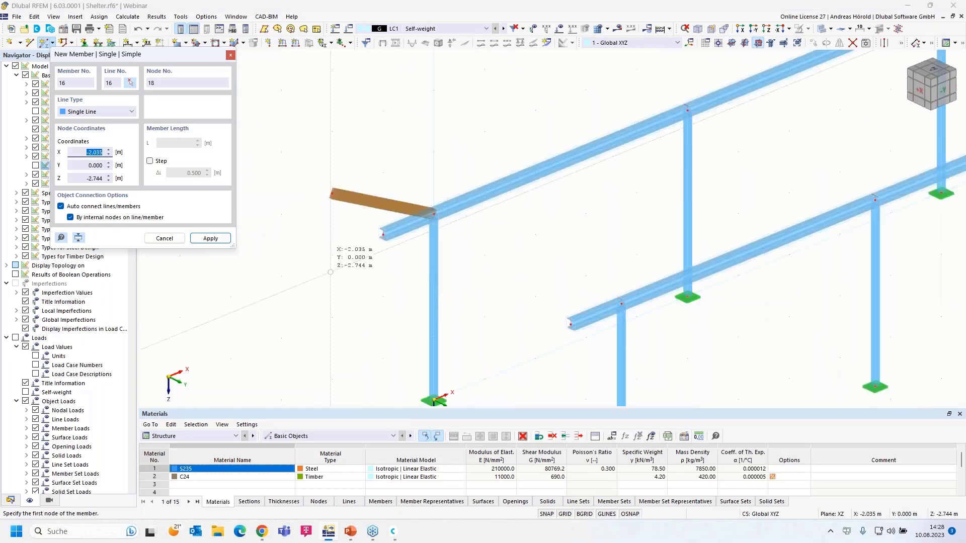
left_click(138, 30)
Undo the trial timber member and make YZ the current work plane.
left_click(137, 30)
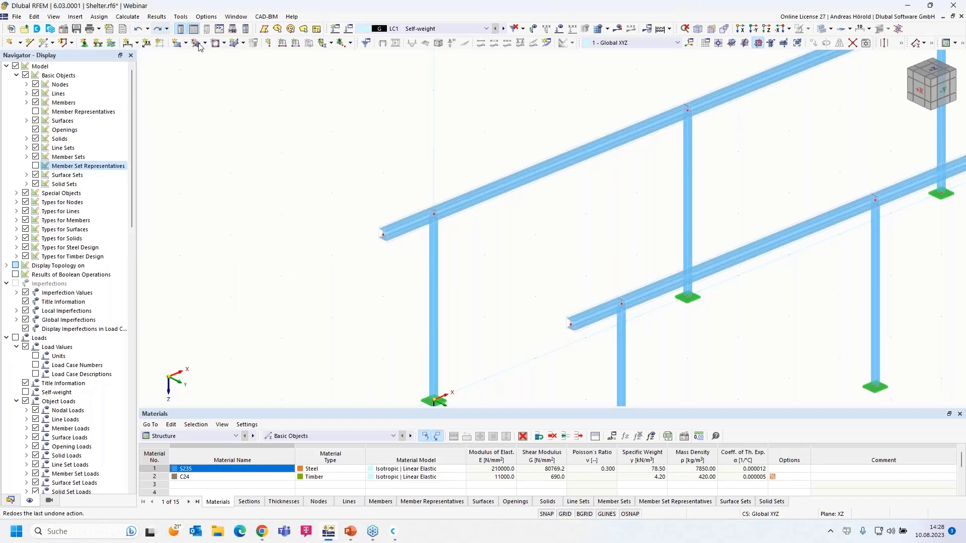
scroll(649, 207, "down", 2)
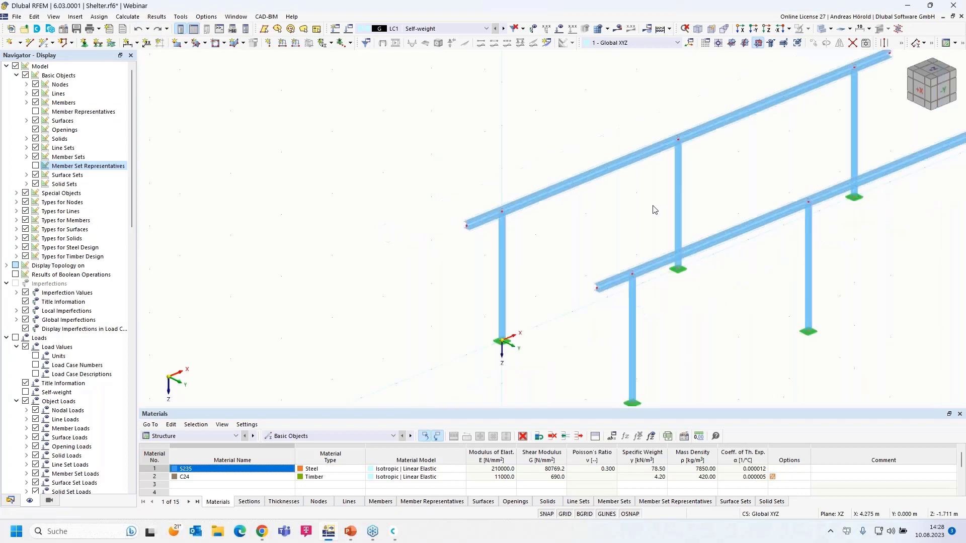
left_click(745, 43)
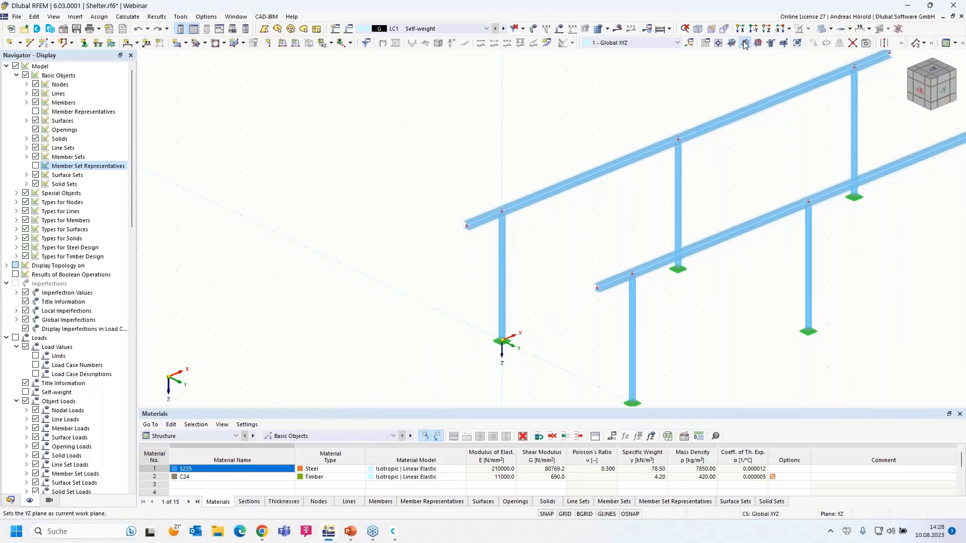
middle_click_drag(715, 328, 750, 313)
scroll(611, 276, "up", 6)
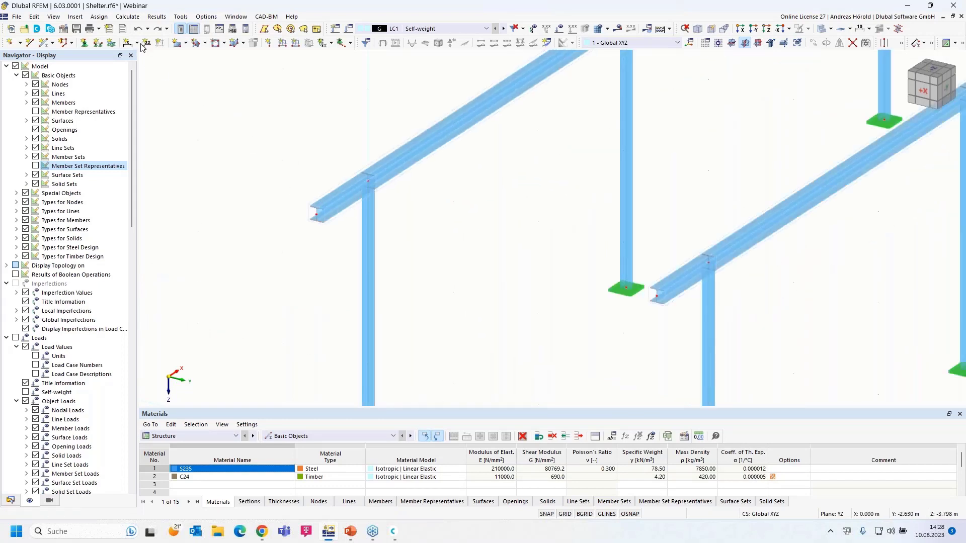
Review the undo history without undoing, then start new Beam member No. 15.
left_click(148, 28)
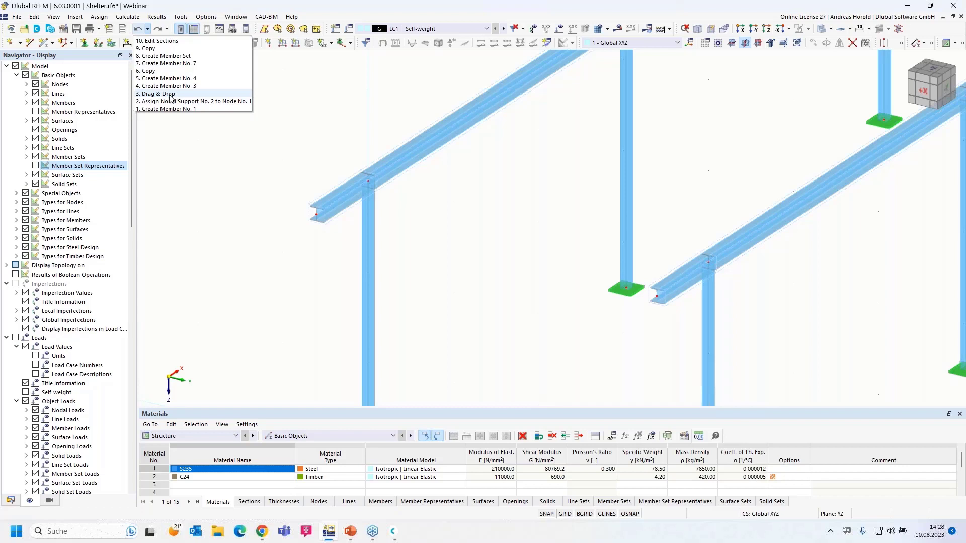
left_click(289, 110)
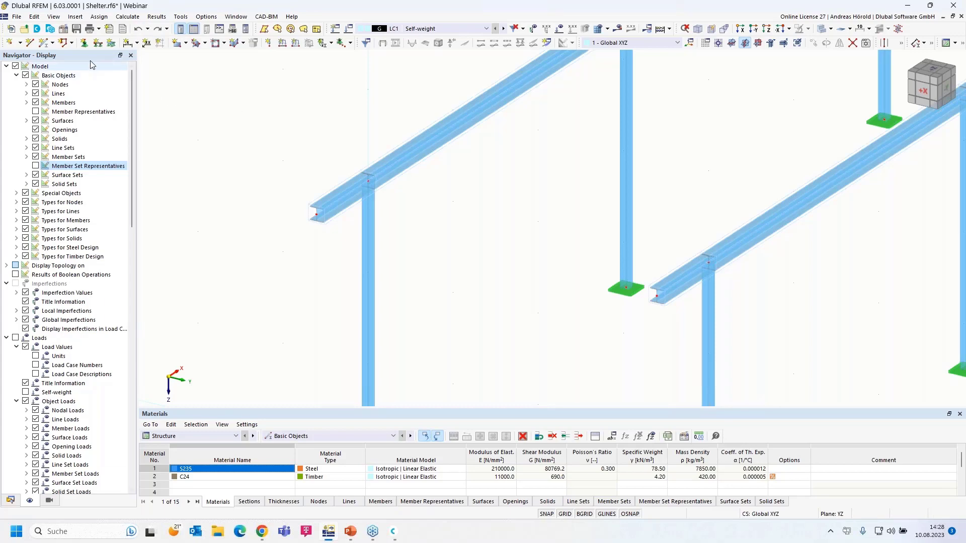
left_click(44, 43)
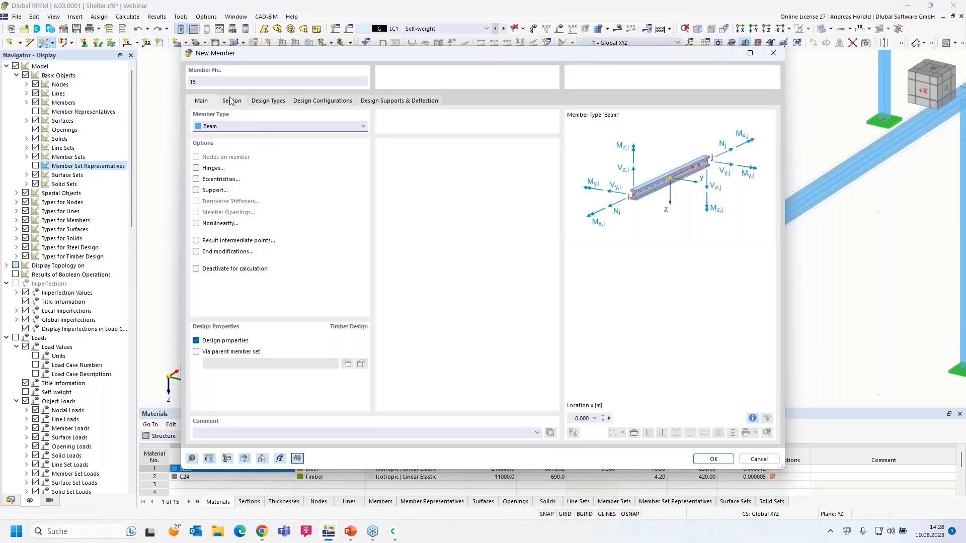
Confirm the R_M1 60/160 C24 section and draw the purlin through nodes at Y = -1, 0, 4 and 5 m.
left_click(232, 101)
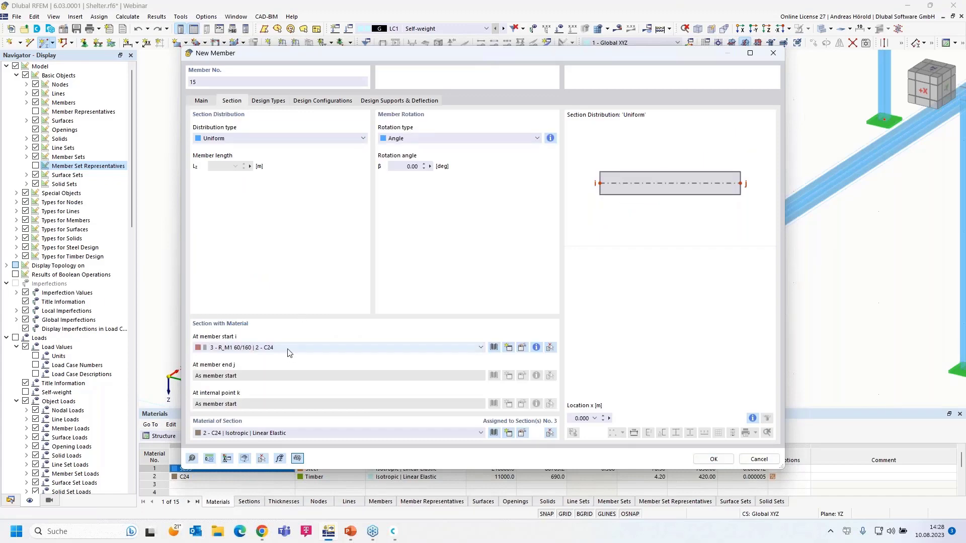
left_click(714, 460)
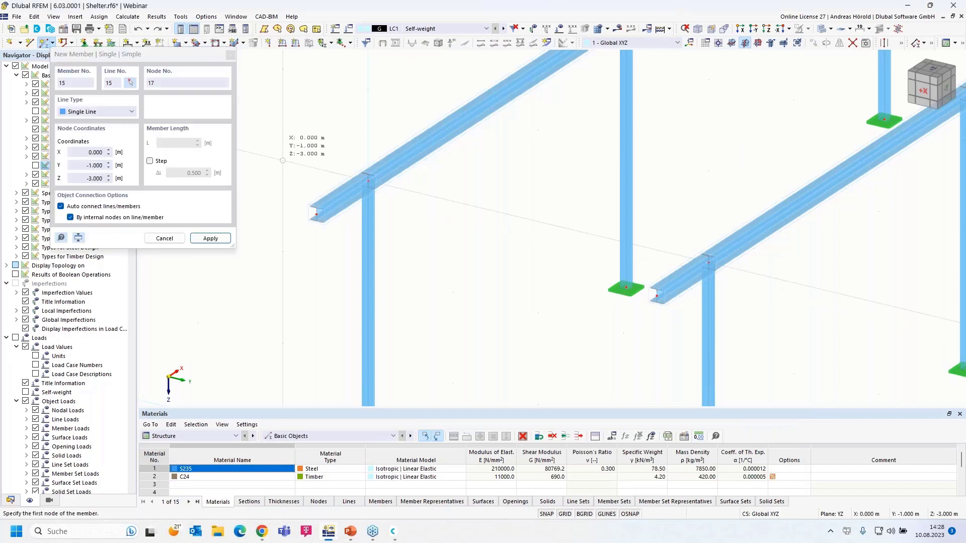
left_click(283, 161)
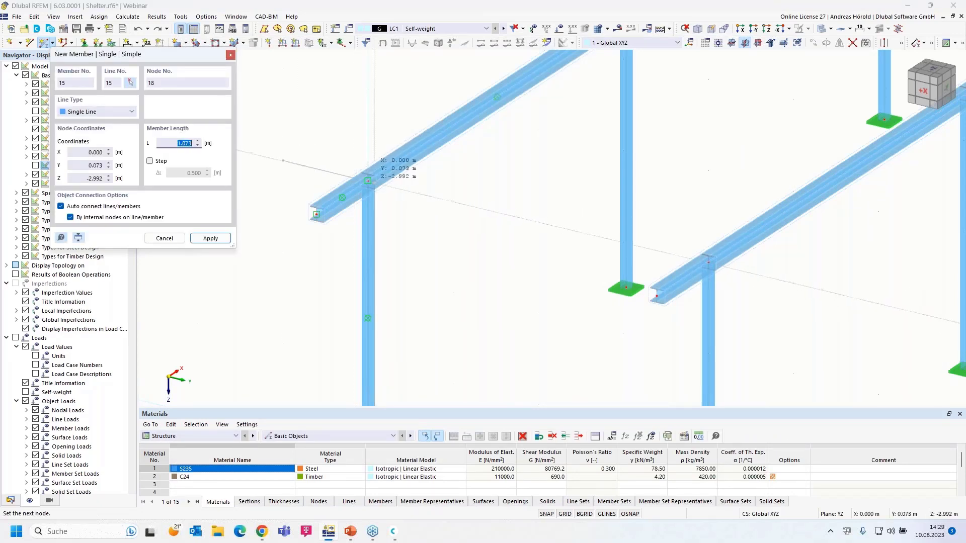
left_click(368, 180)
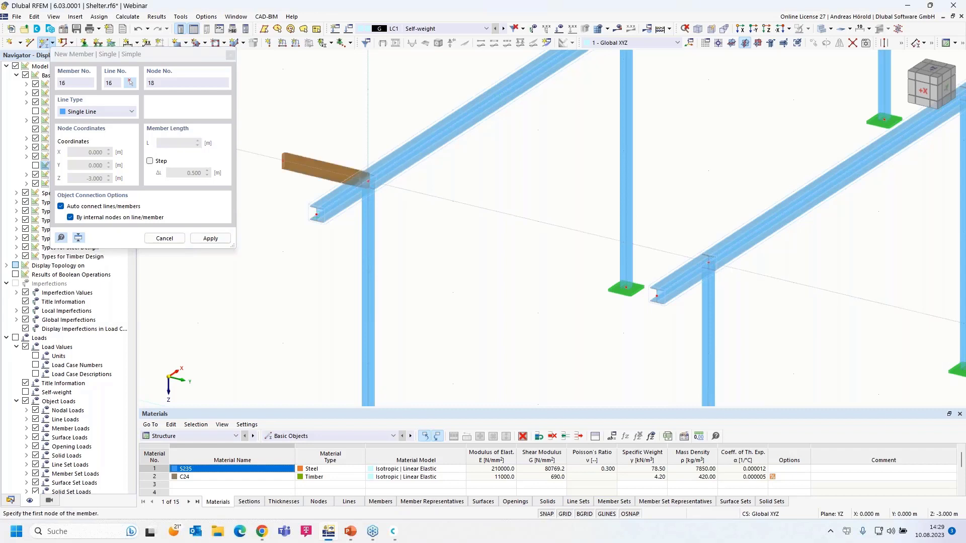
left_click(376, 187)
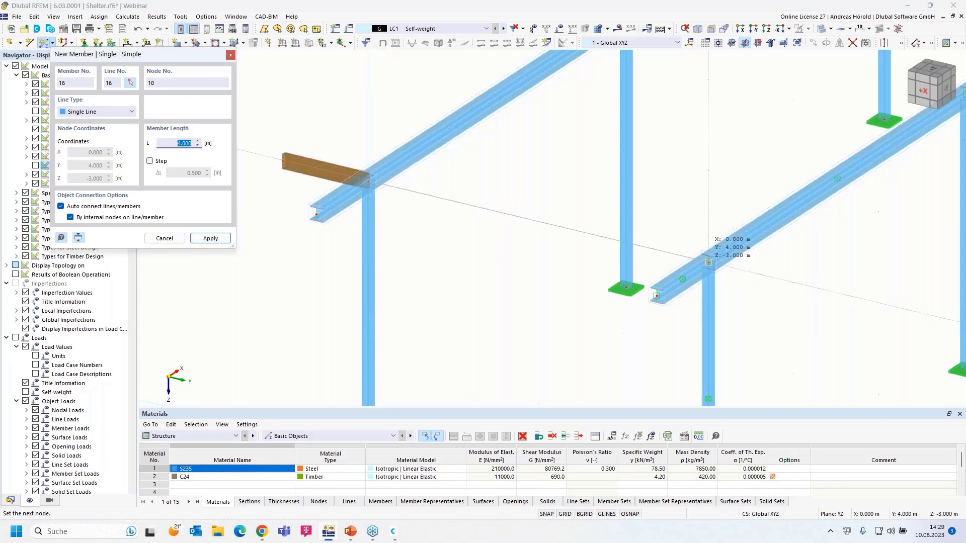
left_click(709, 263)
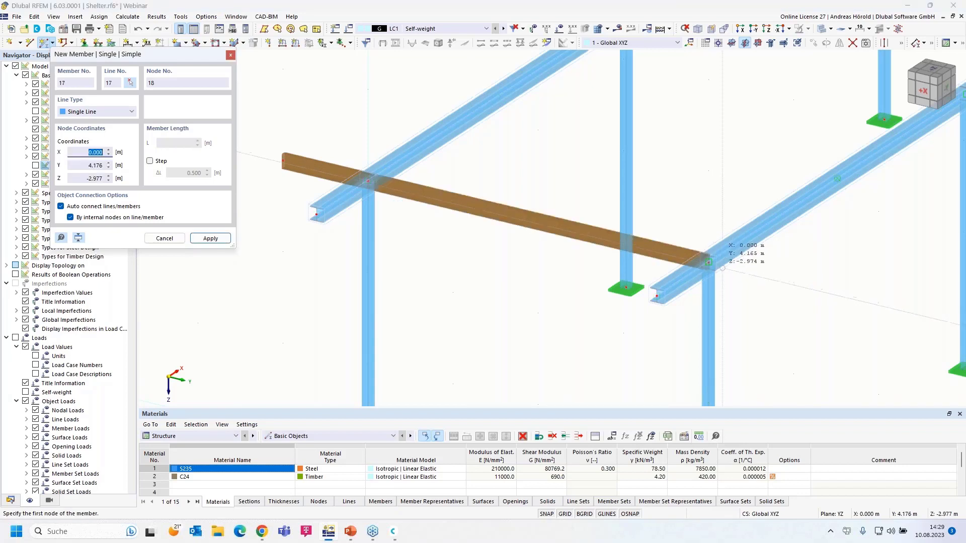
left_click(708, 262)
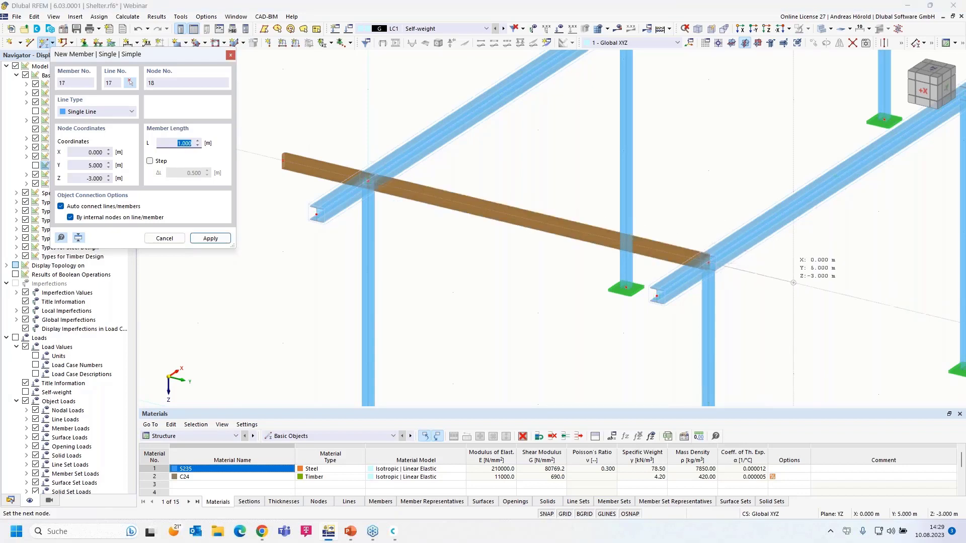
left_click(794, 282)
key("Escape")
In an oblique view, window-select the purlin's middle, left cantilever and right cantilever members.
middle_click_drag(744, 325, 756, 305, "ctrl")
scroll(582, 218, "down", 2)
scroll(594, 217, "up", 1)
middle_click_drag(569, 224, 476, 258)
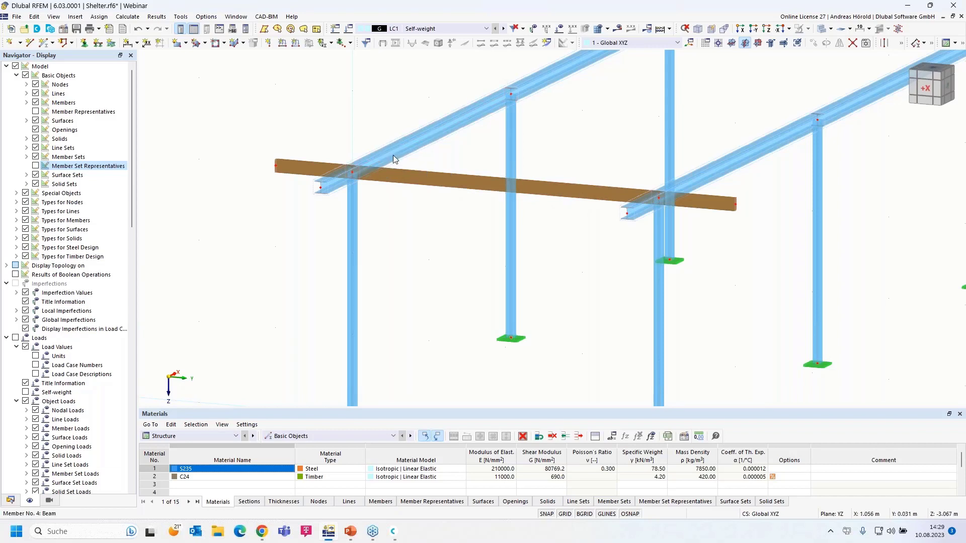
middle_click_drag(431, 165, 457, 162, "ctrl")
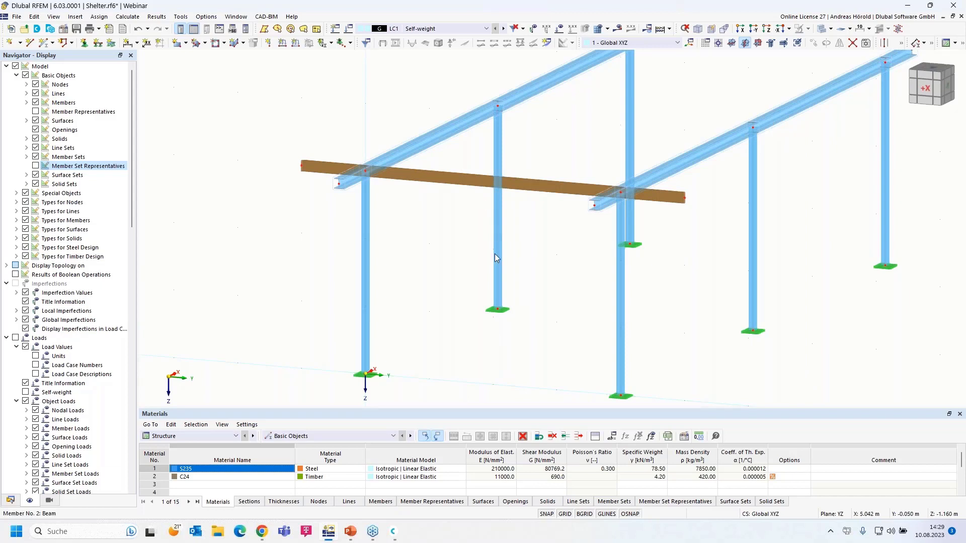
middle_click_drag(442, 328, 513, 308)
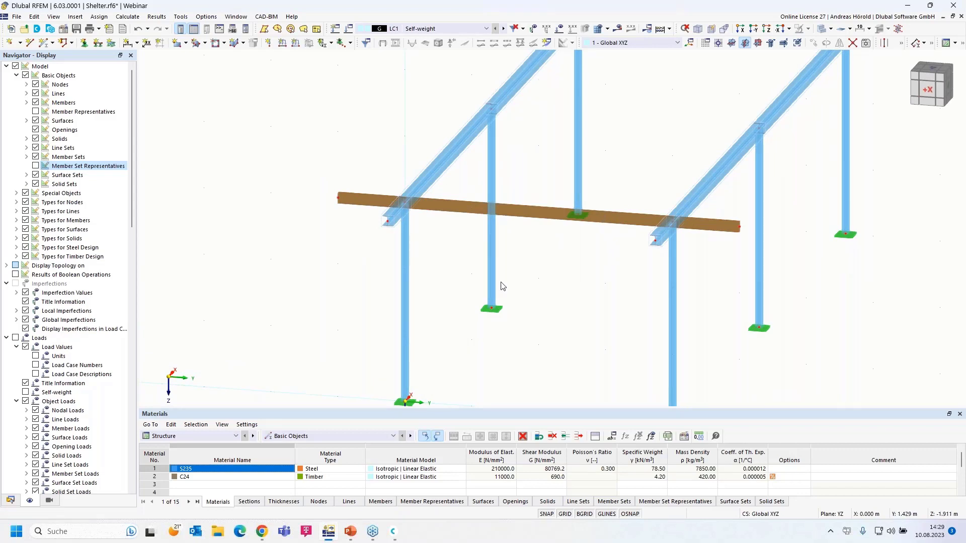
left_click_drag(642, 185, 614, 244)
left_click_drag(357, 169, 304, 225)
left_click_drag(345, 199, 325, 226)
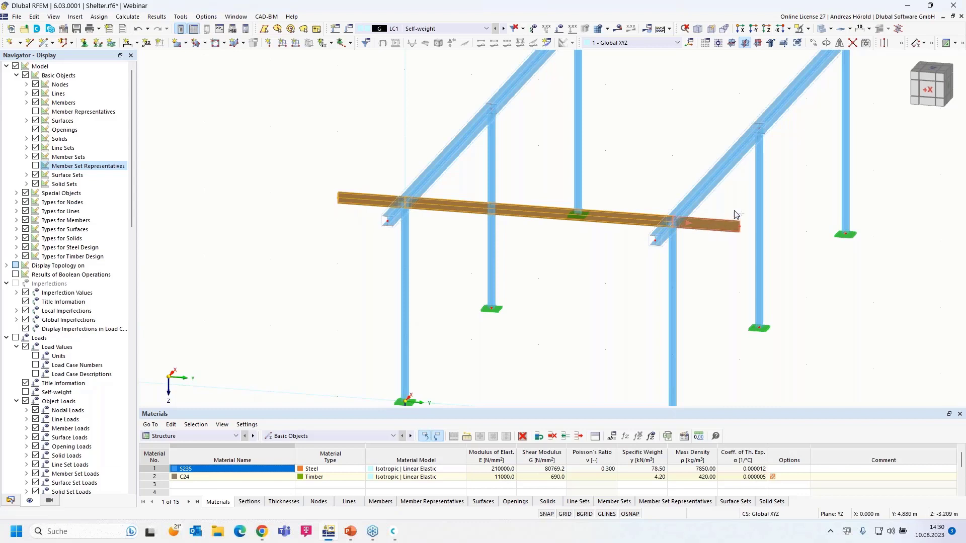
left_click_drag(748, 205, 711, 244)
right_click(622, 224)
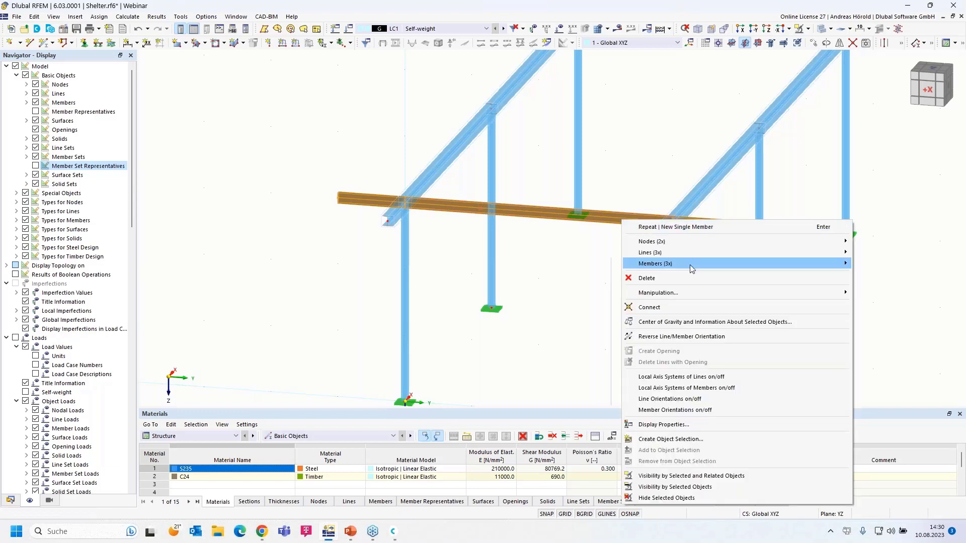
Edit members 15–17, tick Eccentricities and display the Eccentricities tab.
mouse_move(692, 267)
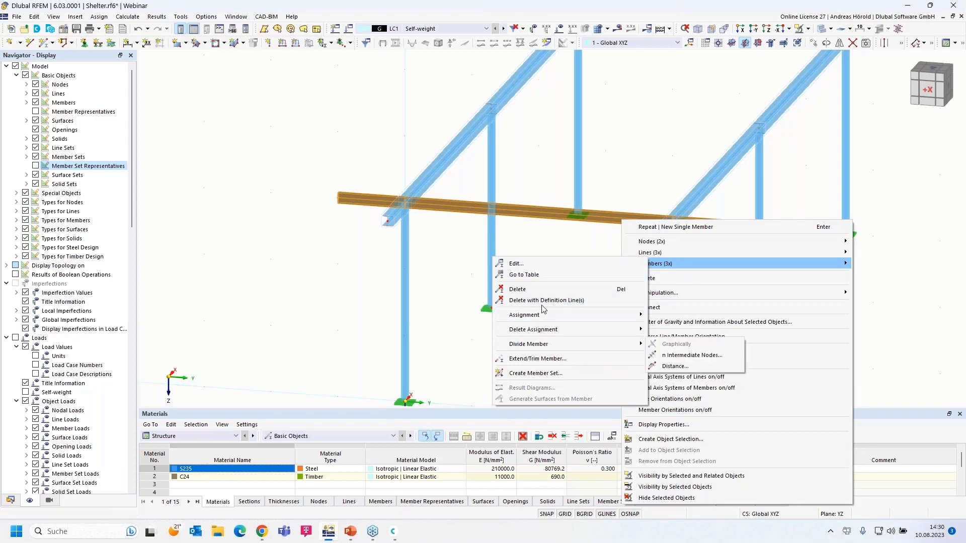
left_click(532, 263)
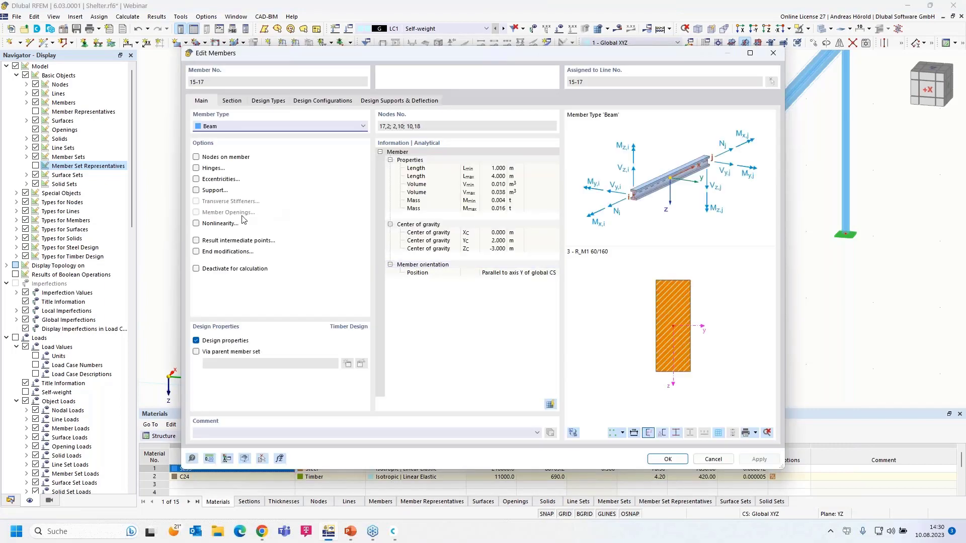
left_click(196, 180)
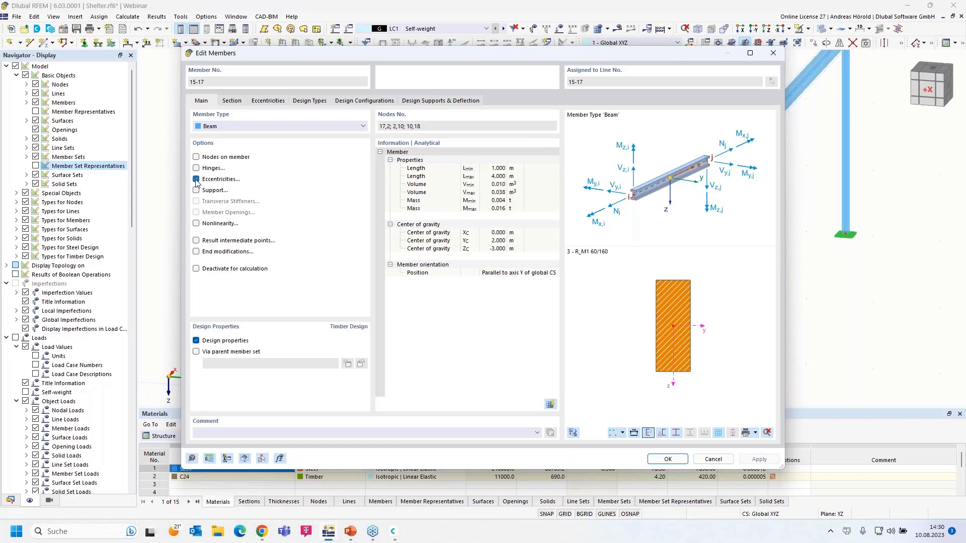
left_click(269, 101)
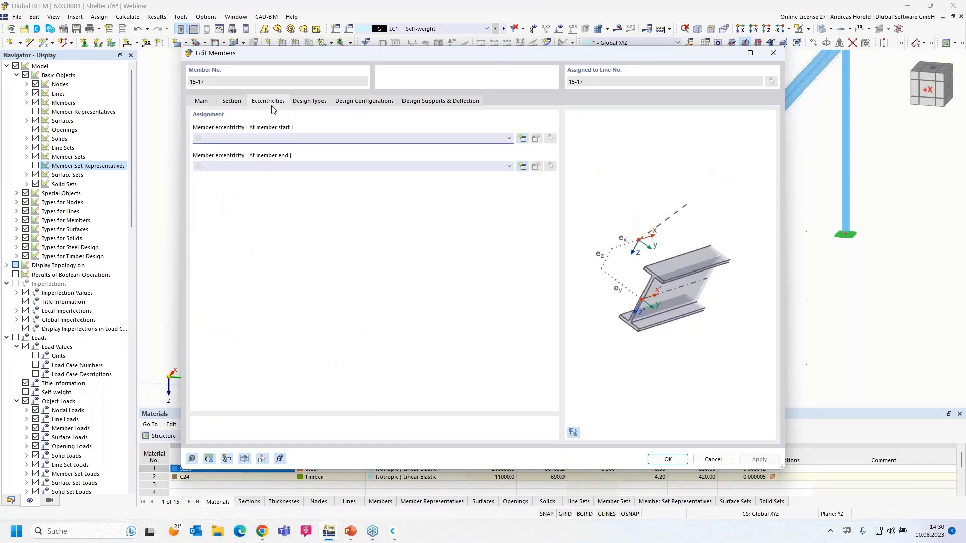
Create eccentricity 1: relative to section, bottom-centre aligned, transversely offset to member 4's top centre.
left_click(522, 138)
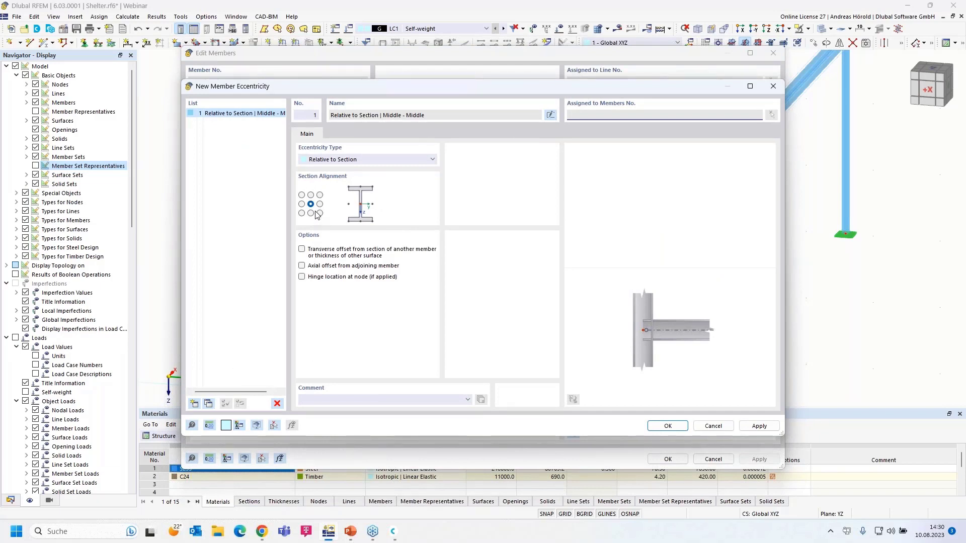
left_click(350, 160)
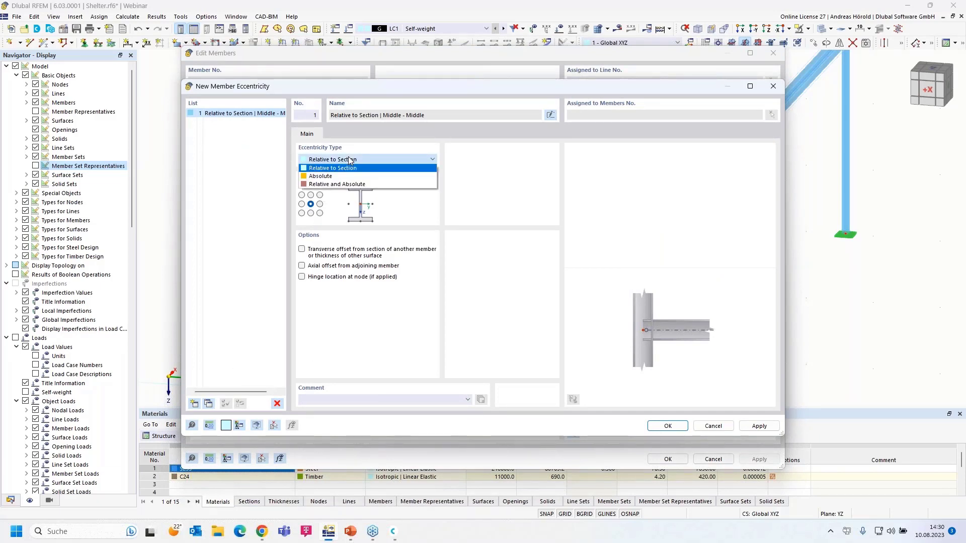
left_click(350, 160)
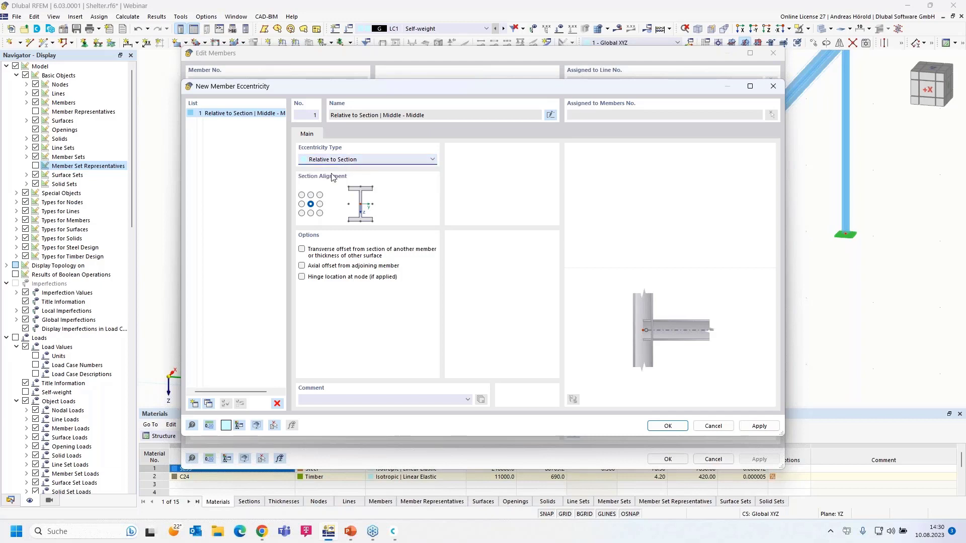
left_click(311, 213)
left_click(302, 252)
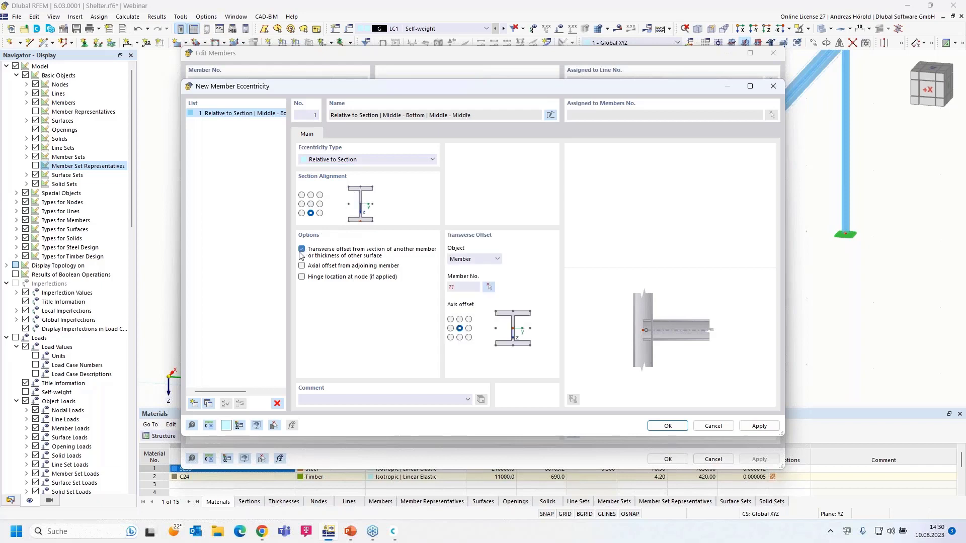
left_click(460, 319)
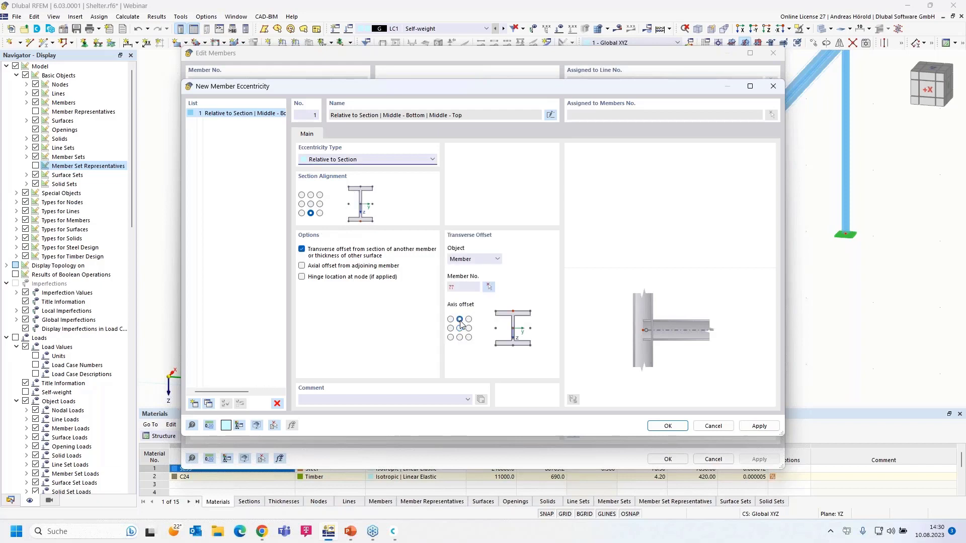
left_click(489, 287)
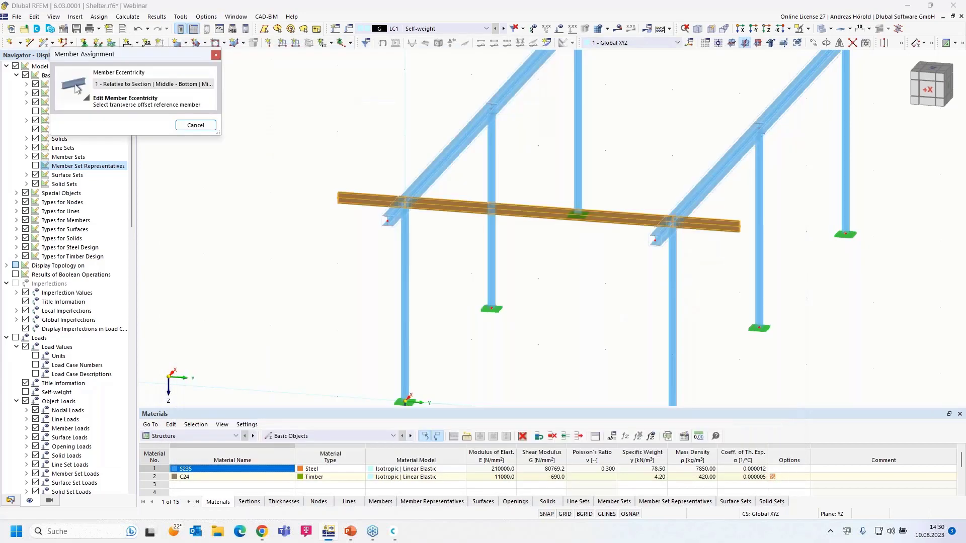
left_click(441, 186)
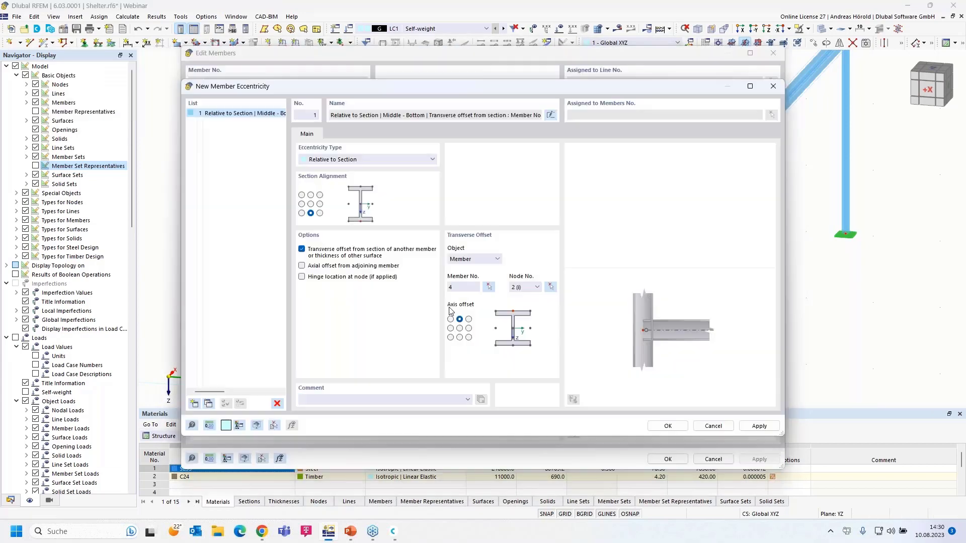
left_click(668, 426)
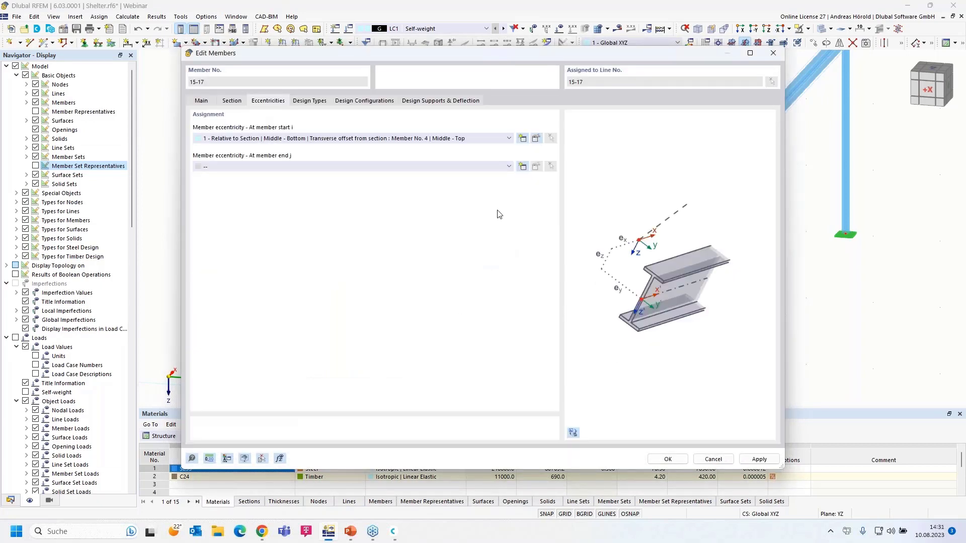
Apply eccentricity 1 to member end j as well and confirm.
left_click(476, 166)
left_click(455, 185)
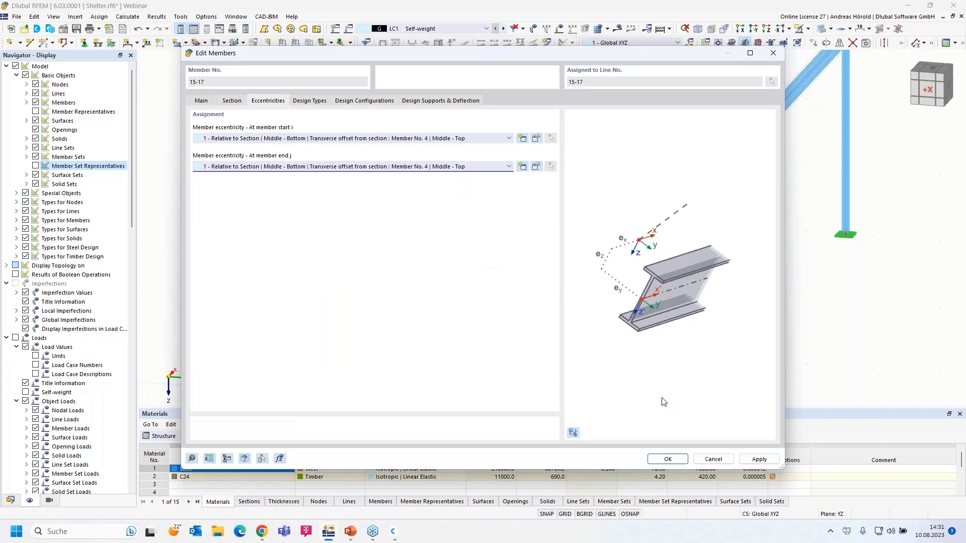
left_click(670, 460)
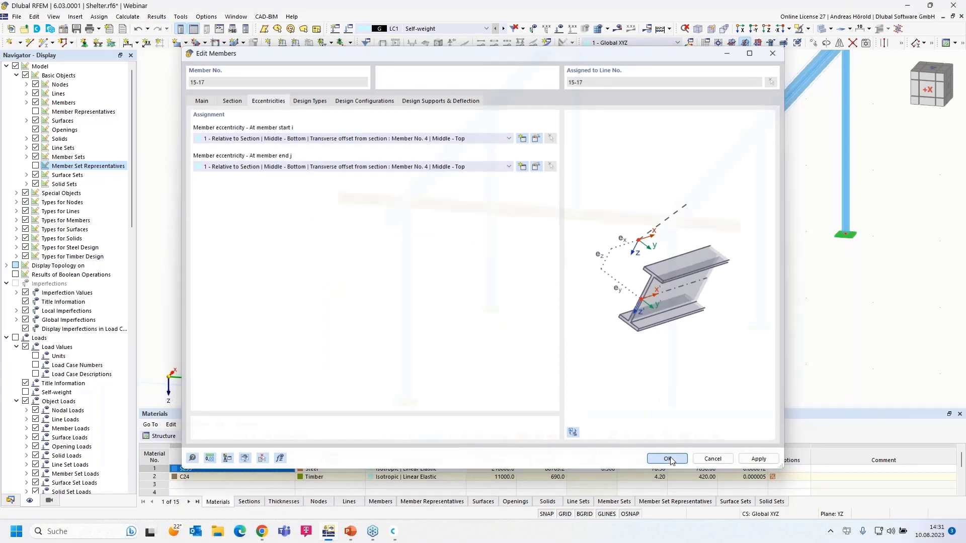
Inspect the purlin resting on the HE beam in the X-direction elevation, zoomed on the beam end.
left_click(741, 30)
scroll(347, 121, "up", 5)
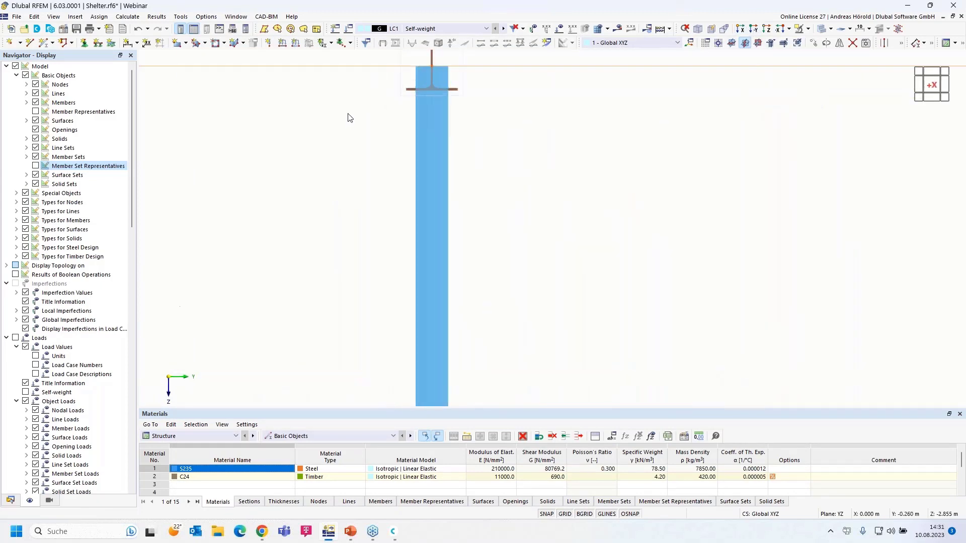
scroll(322, 210, "up", 3)
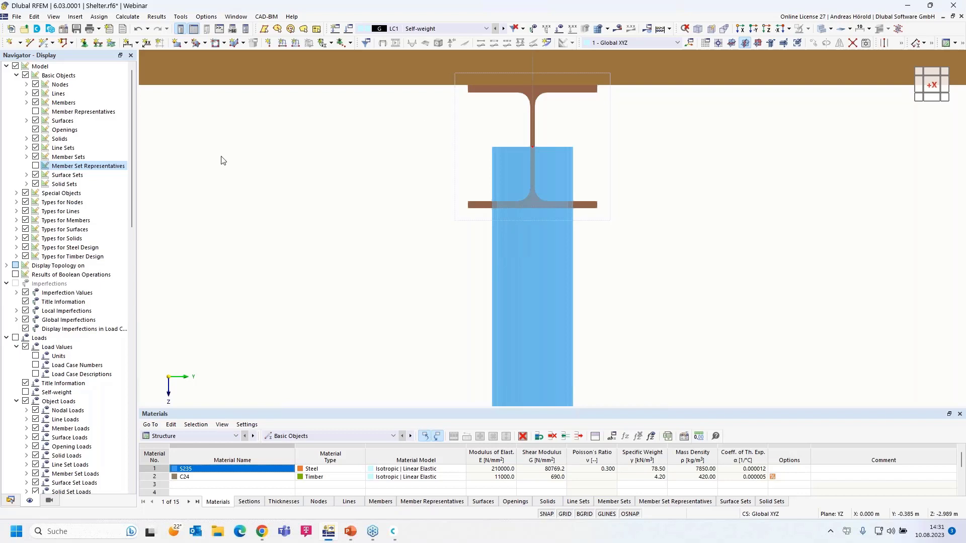
scroll(223, 160, "down", 6)
middle_click_drag(249, 169, 338, 184)
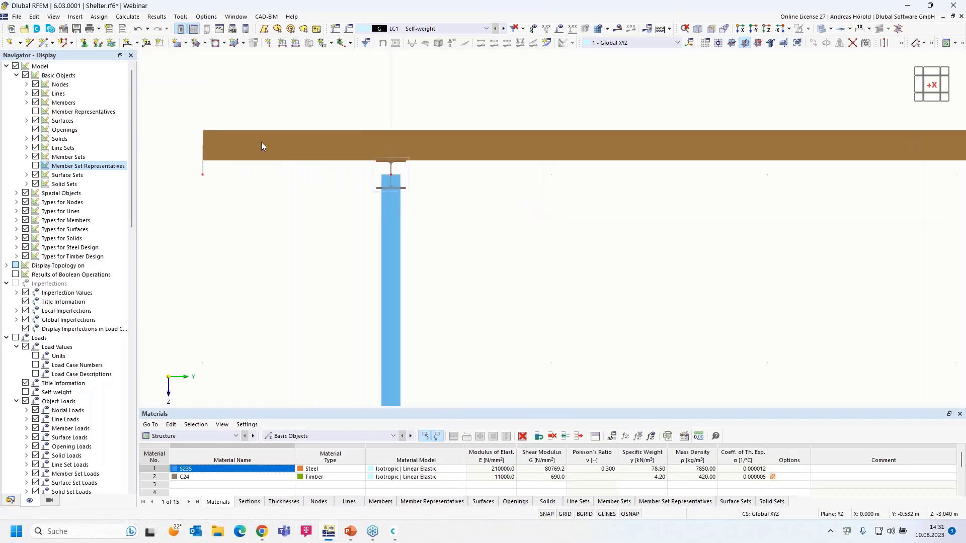
left_click(137, 31)
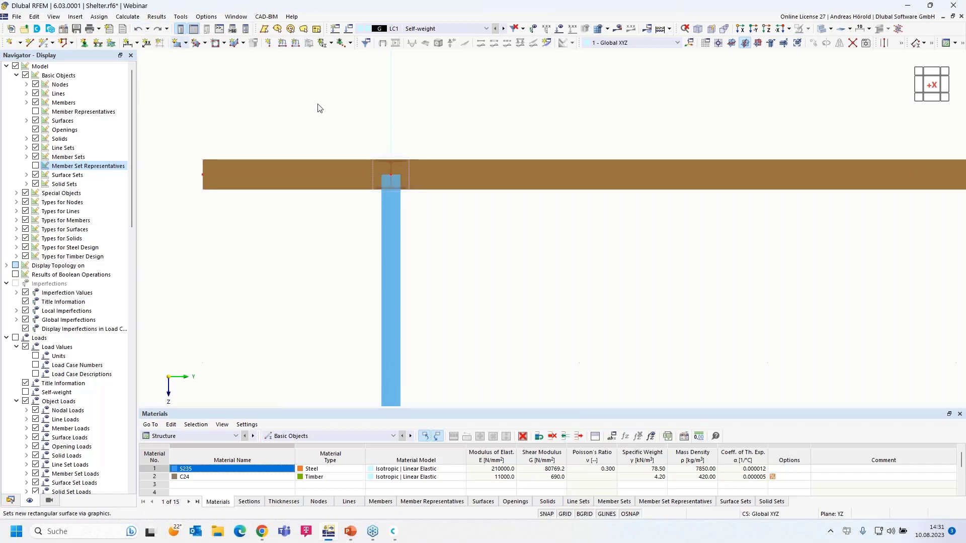
Return to an oblique 3D view and run the LC1 self-weight calculation.
middle_click_drag(673, 304, 638, 259, "ctrl")
scroll(638, 259, "down", 2)
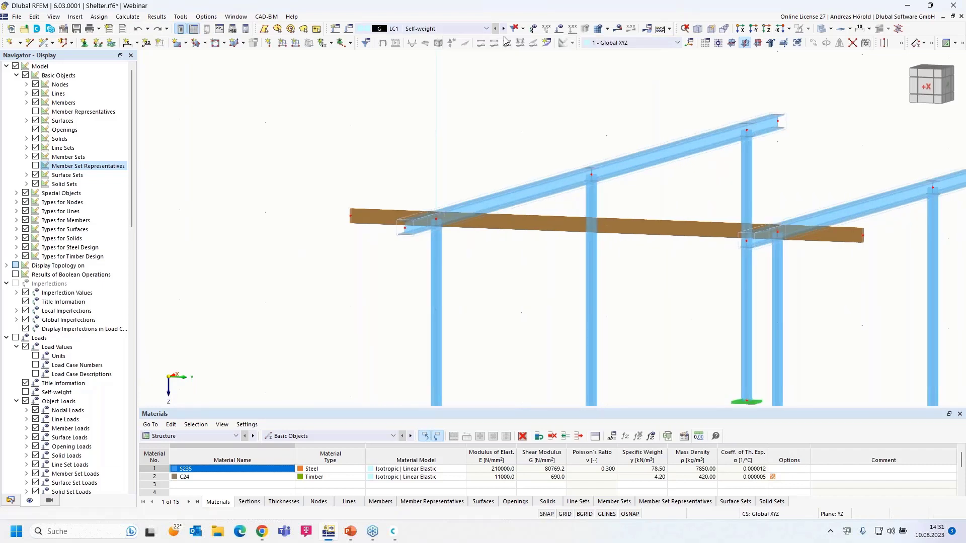
left_click(618, 30)
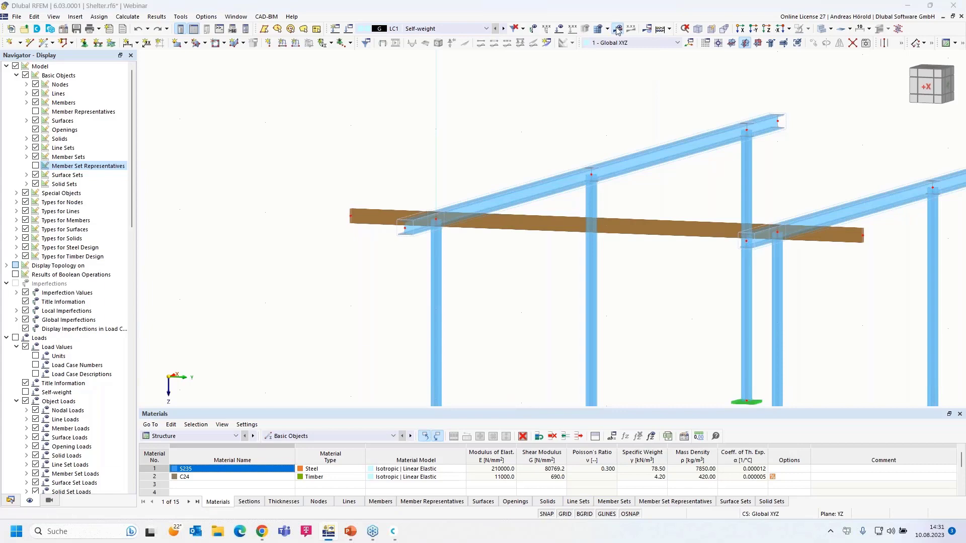
left_click(525, 307)
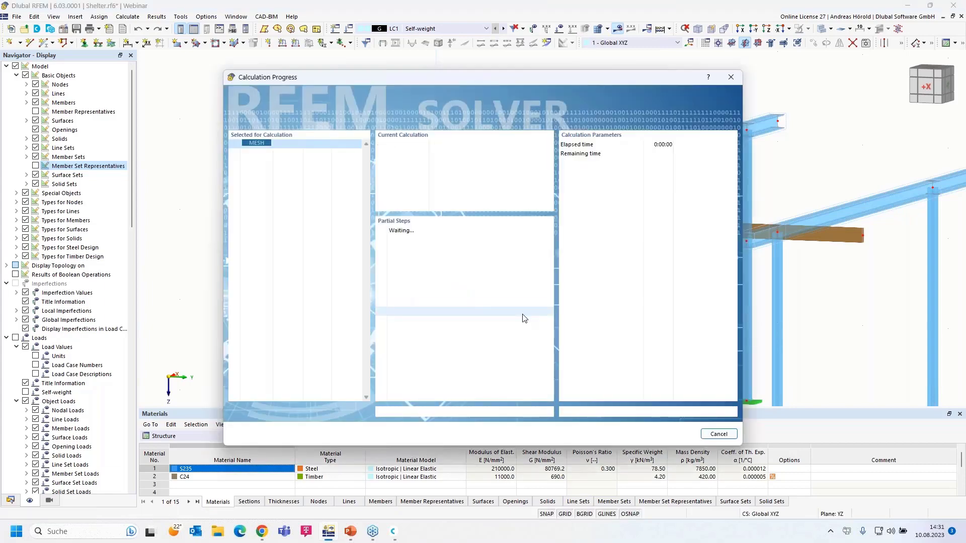
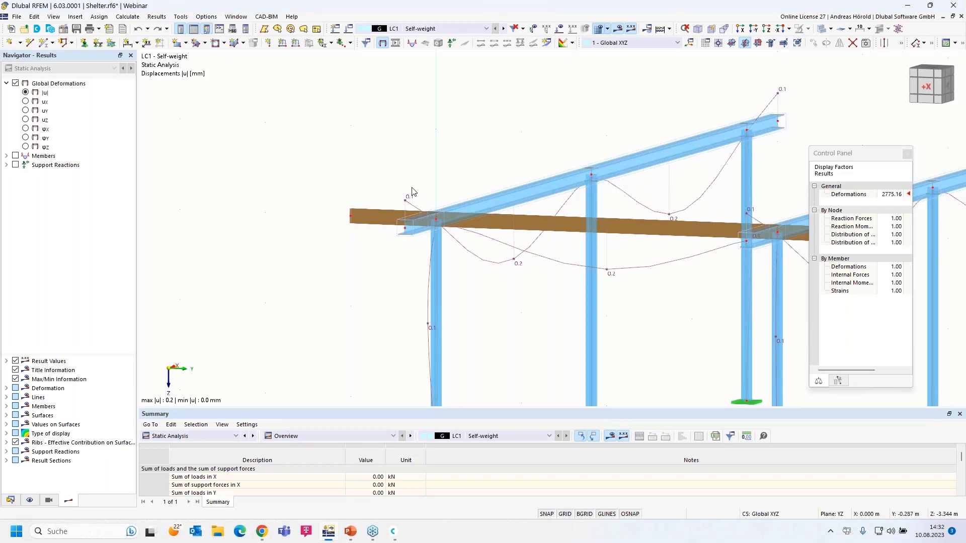
Show the member My bending moment diagram, then switch the navigator to Views.
left_click(6, 156)
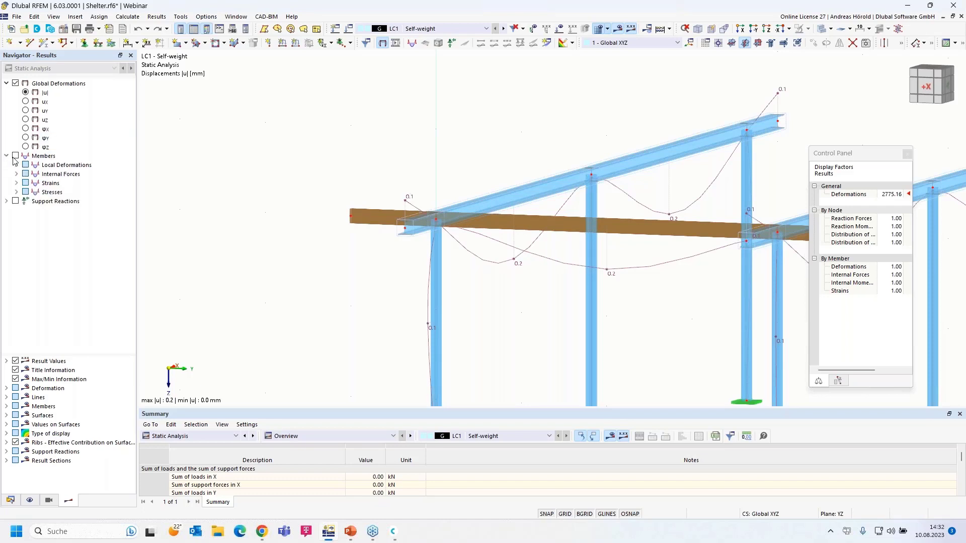
left_click(16, 174)
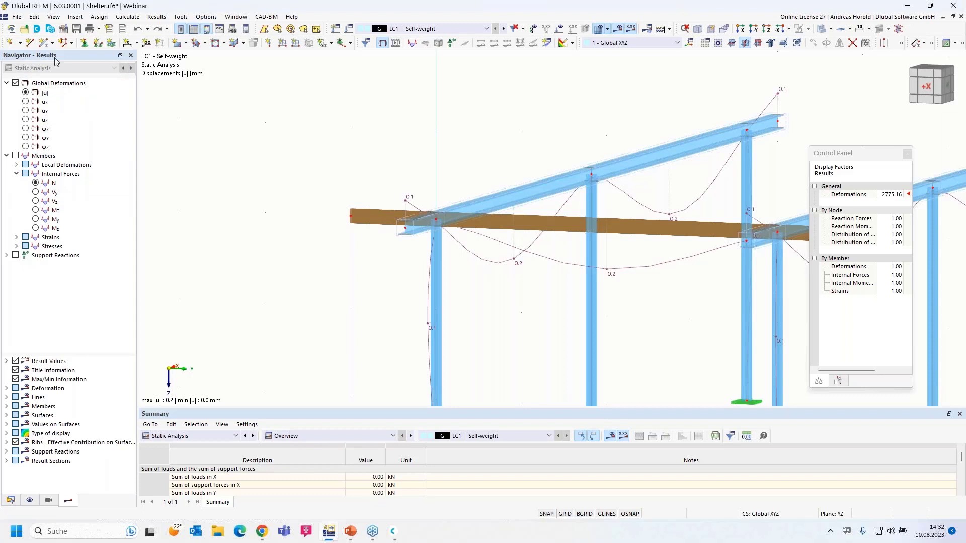
left_click(36, 219)
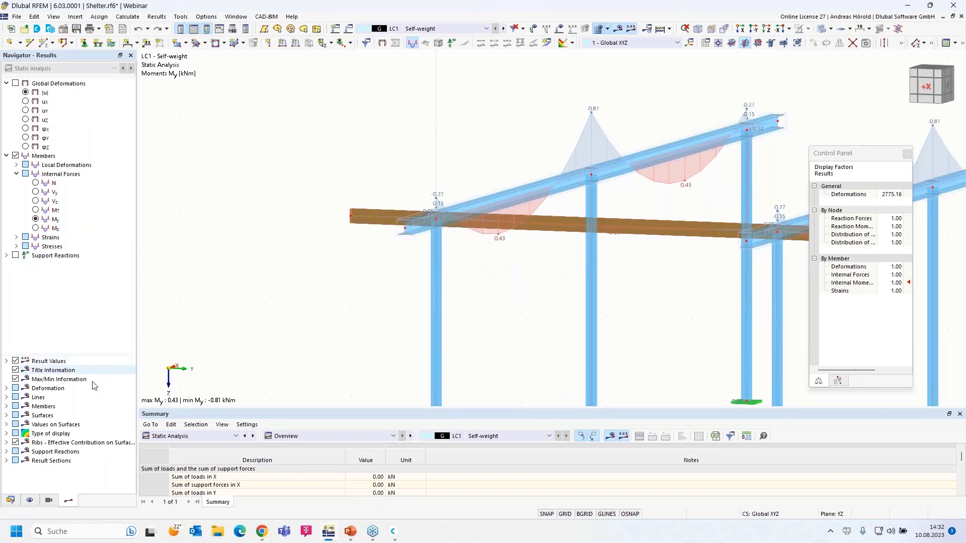
left_click(48, 501)
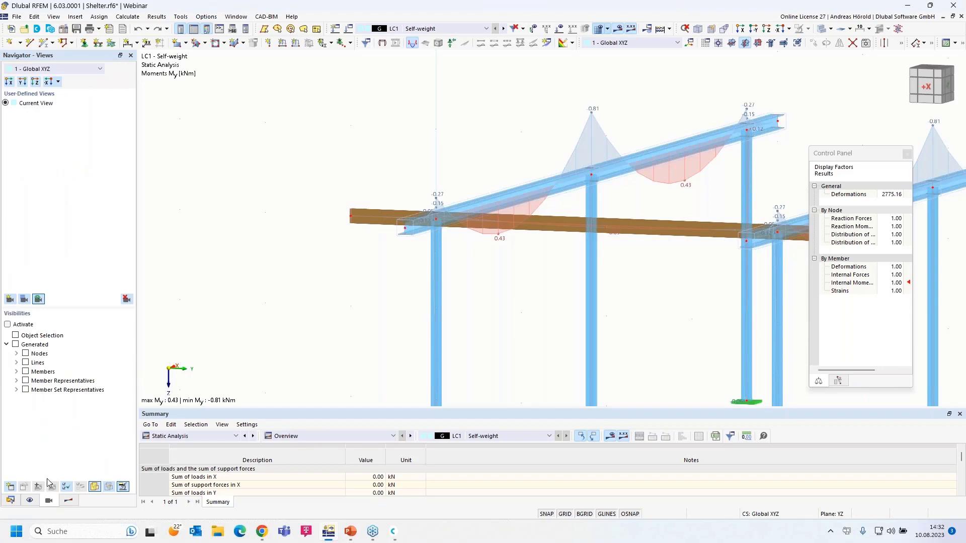
Isolate the 2 - C24 timber members by material and zoom in on the beam.
left_click(17, 372)
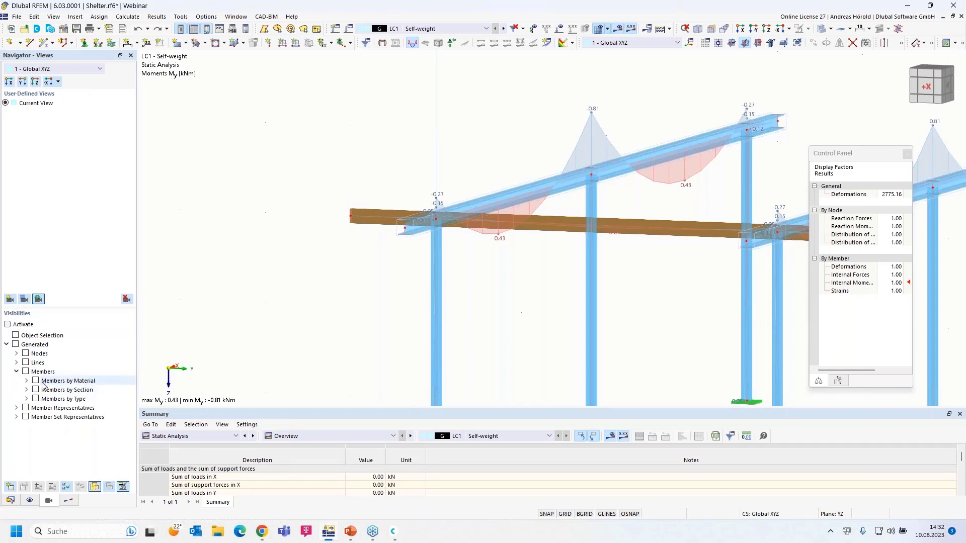
left_click(26, 381)
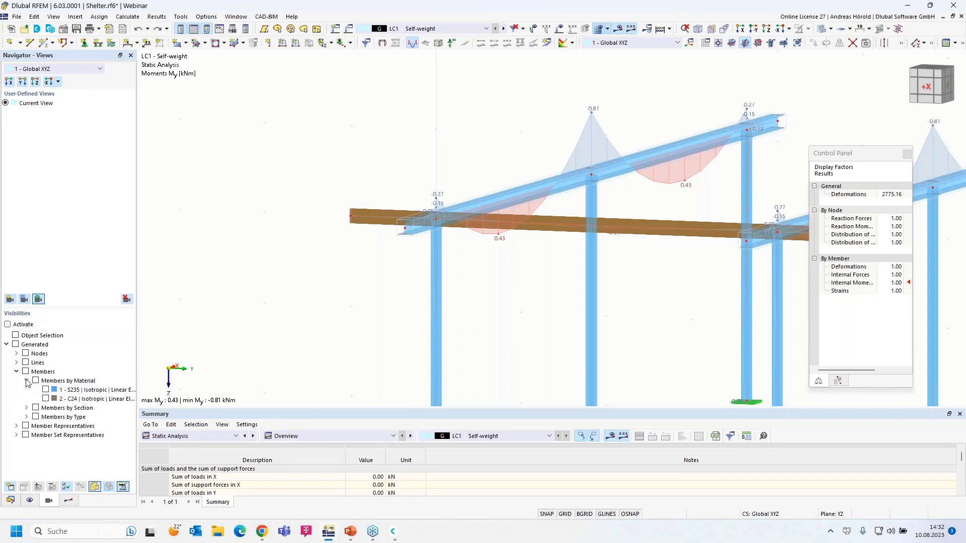
left_click(46, 400)
left_click(46, 399)
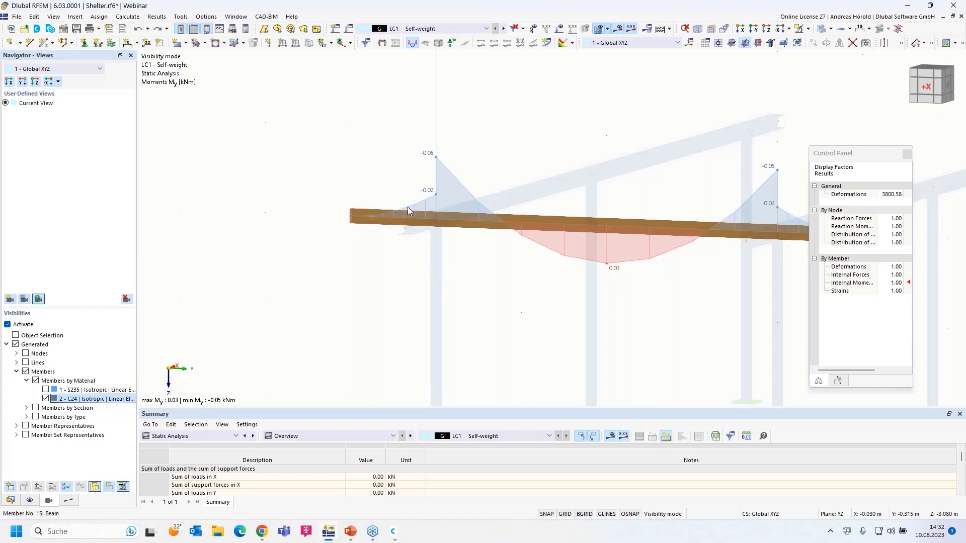
scroll(531, 270, "up", 3)
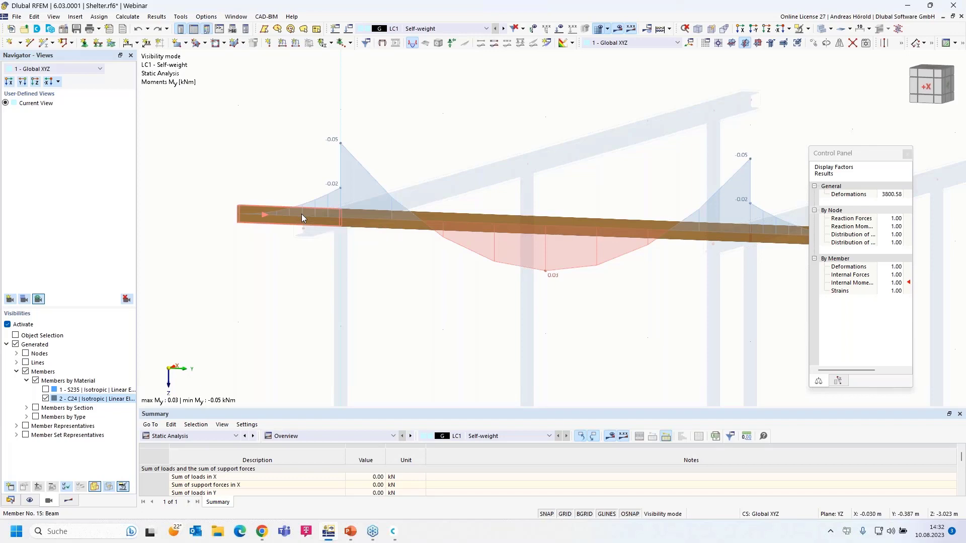
Enable hinges on member 15 and create a Global XYZ scissor hinge releasing φx and φz.
double_click(302, 217)
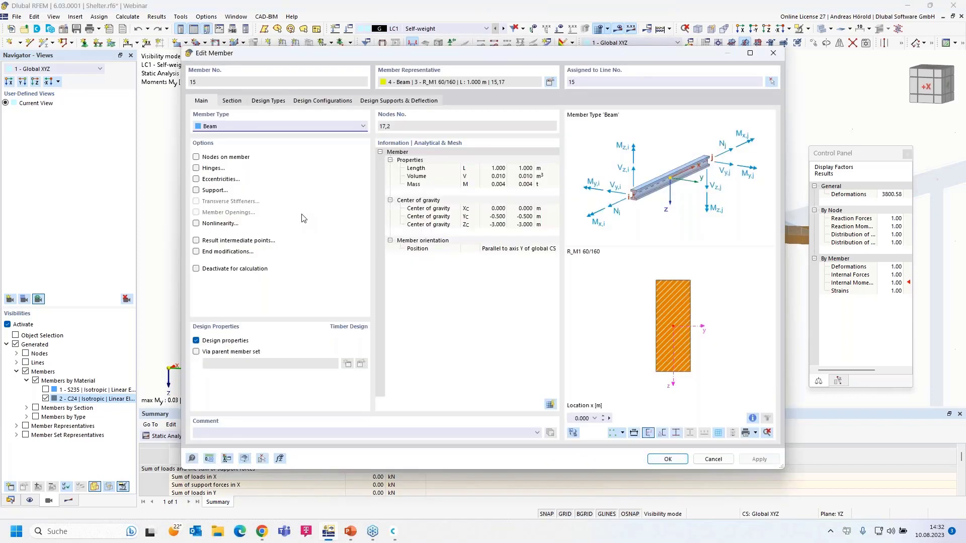
left_click(196, 169)
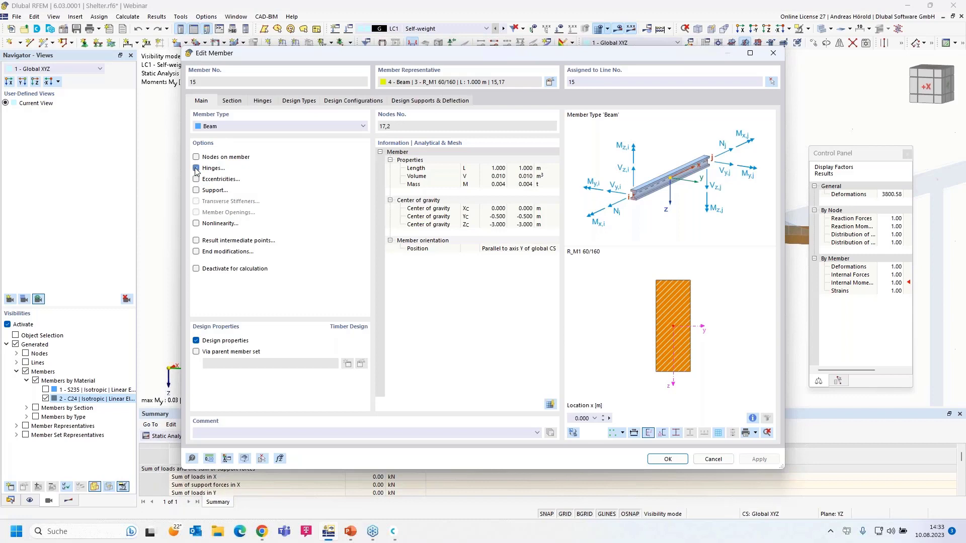
left_click(262, 101)
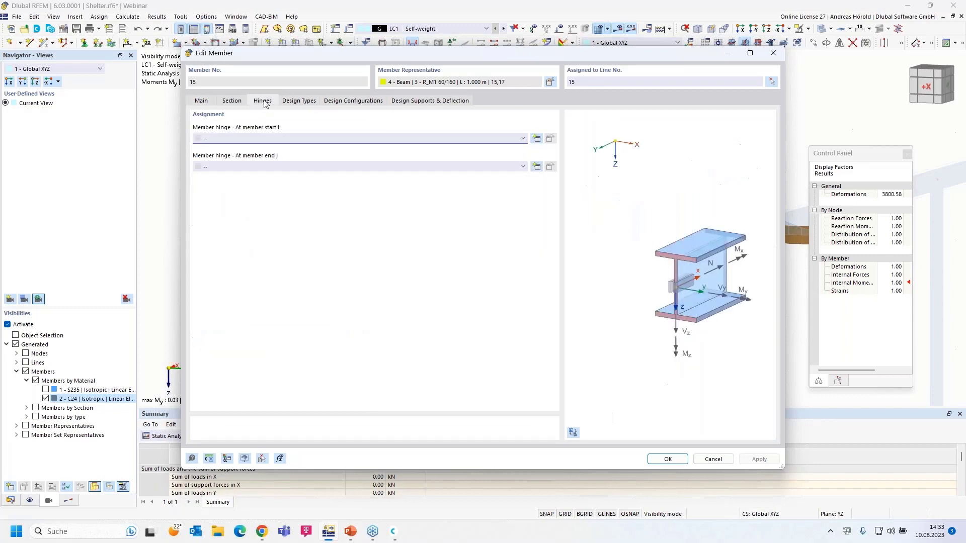
left_click(536, 138)
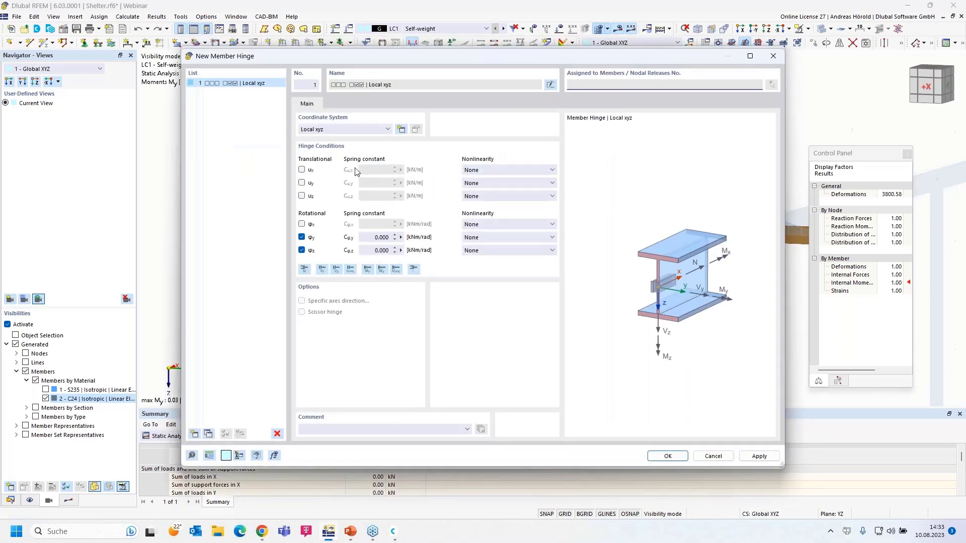
left_click(344, 129)
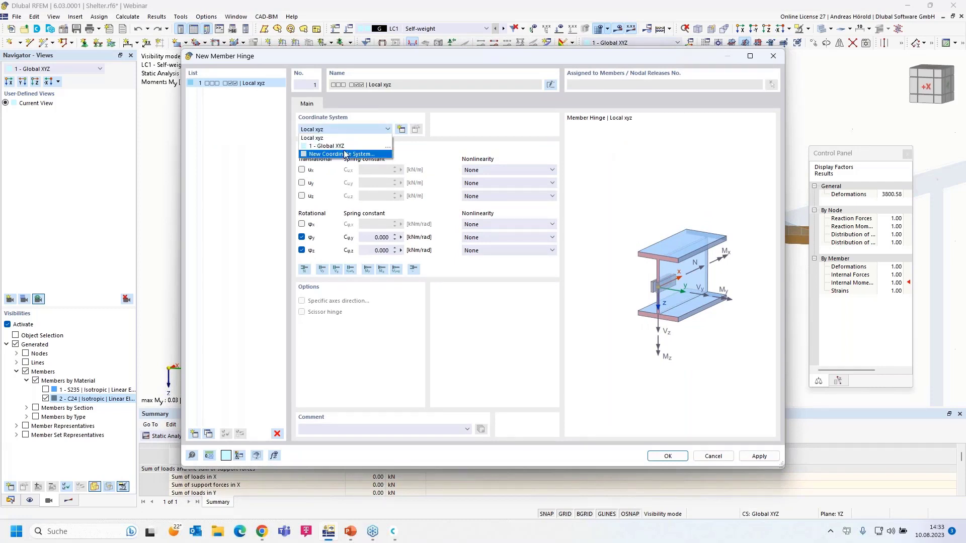
left_click(351, 146)
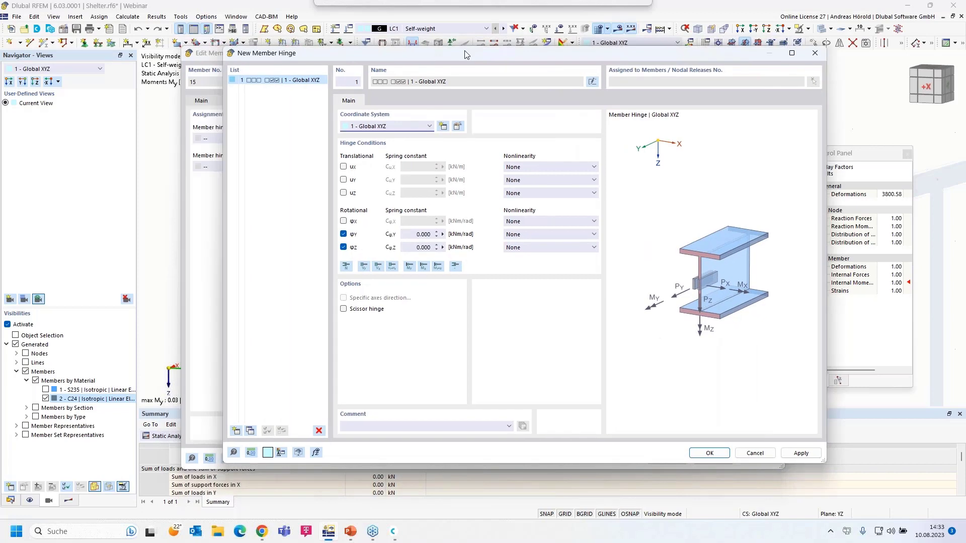
left_click(334, 314)
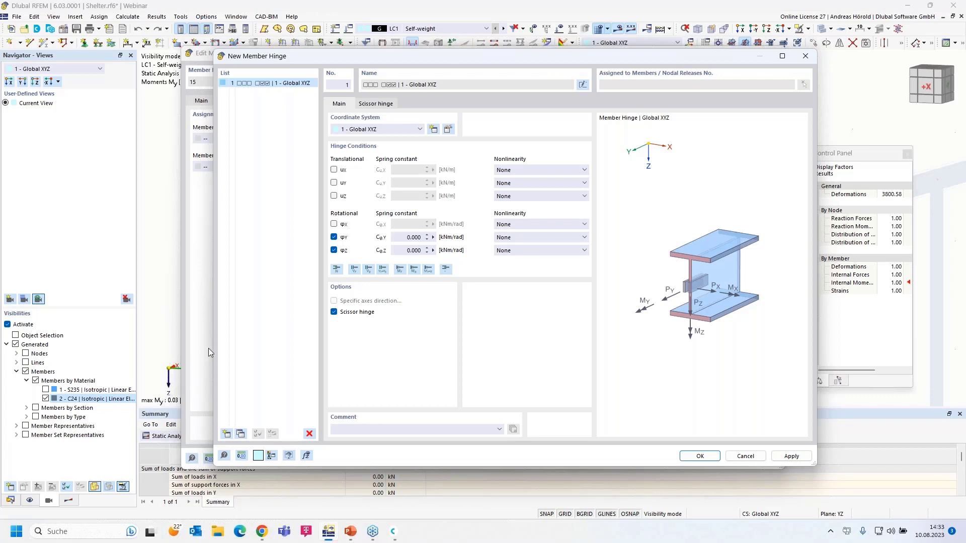
left_click(334, 237)
left_click(334, 224)
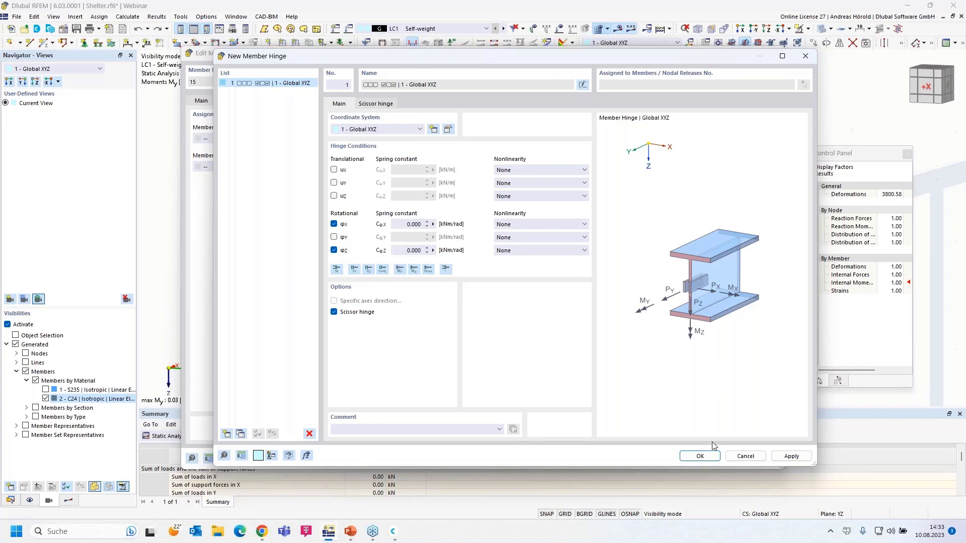
left_click(700, 457)
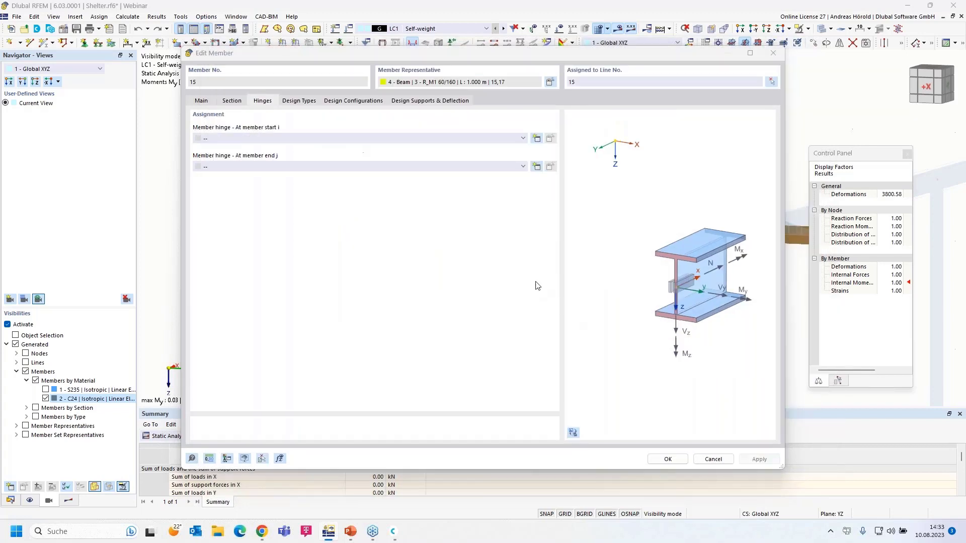
Assign the new hinge to member 15's end j only, with none at start i.
left_click(478, 171)
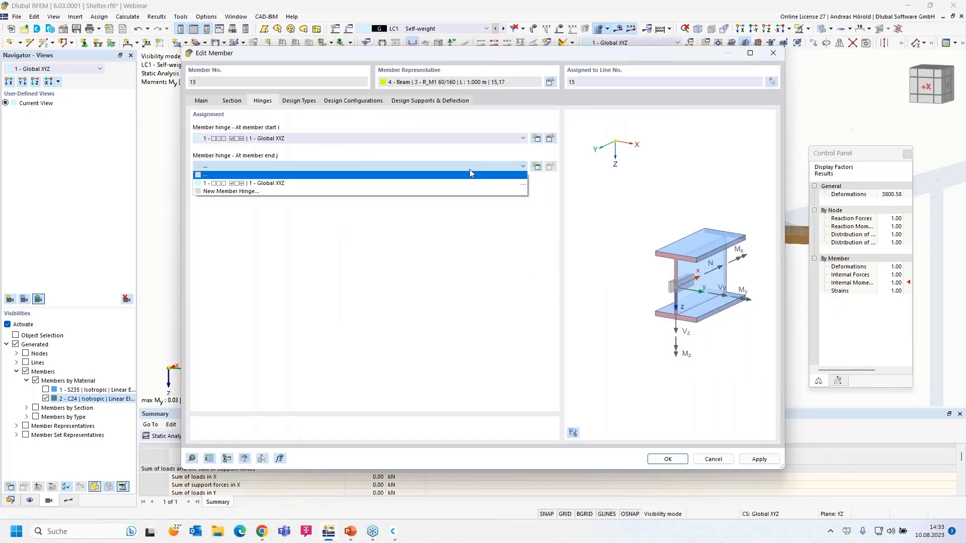
left_click(442, 183)
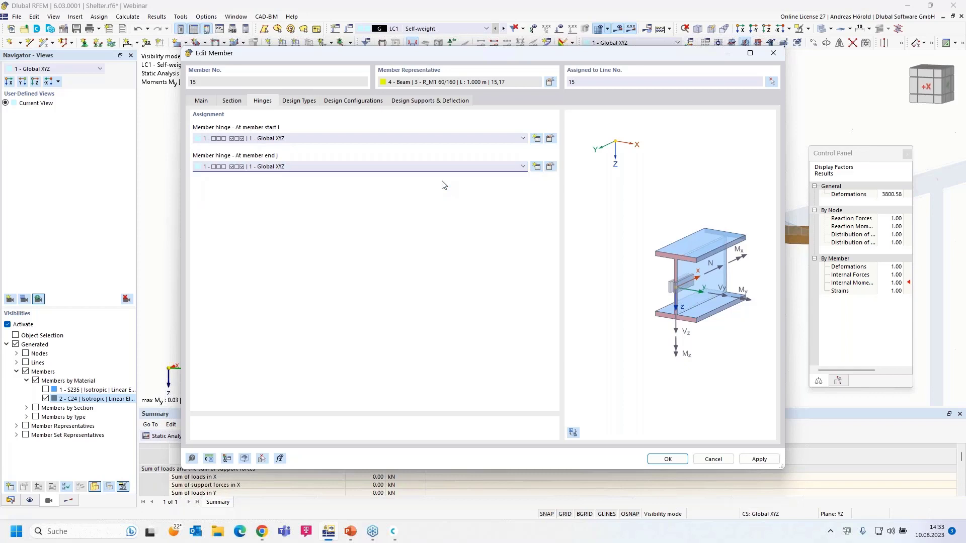
left_click(398, 139)
left_click(391, 147)
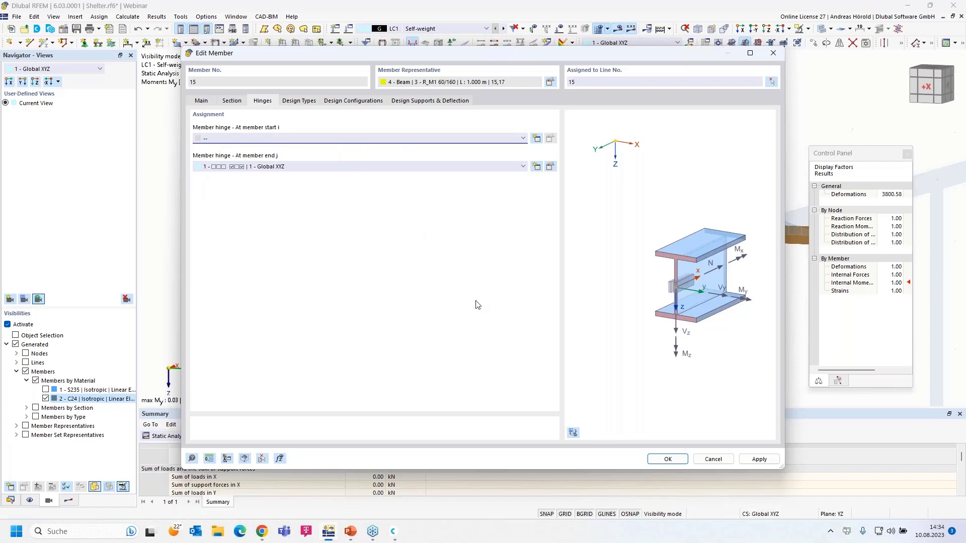
left_click(667, 459)
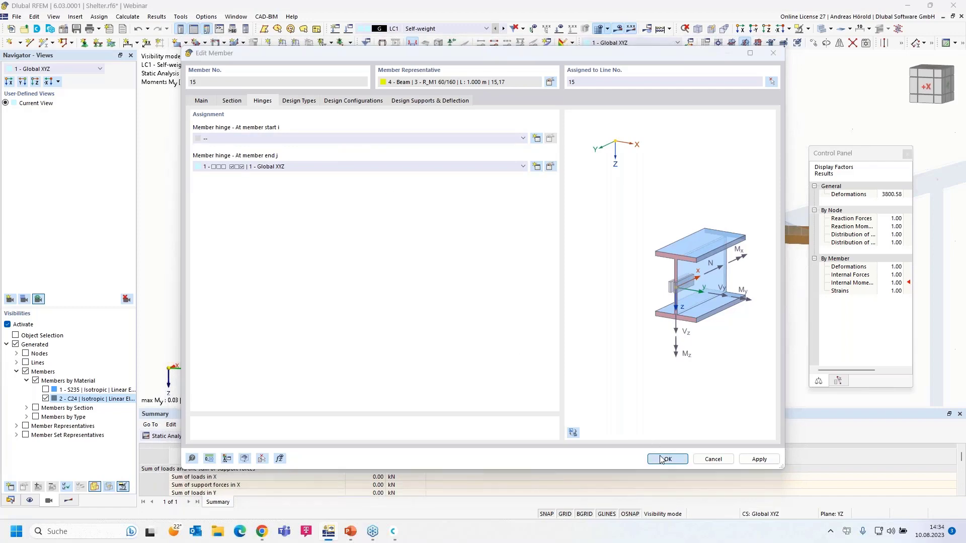
left_click(523, 308)
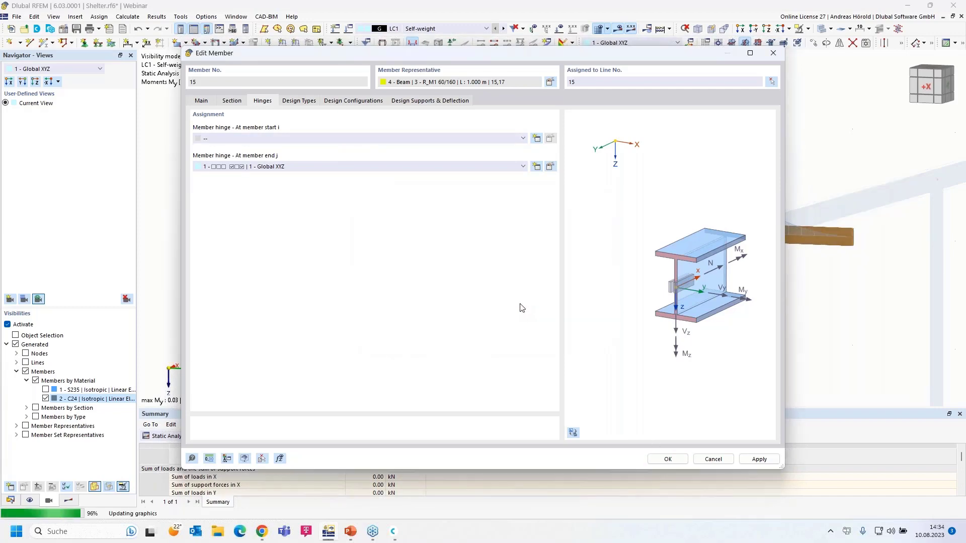
middle_click_drag(465, 298, 433, 276)
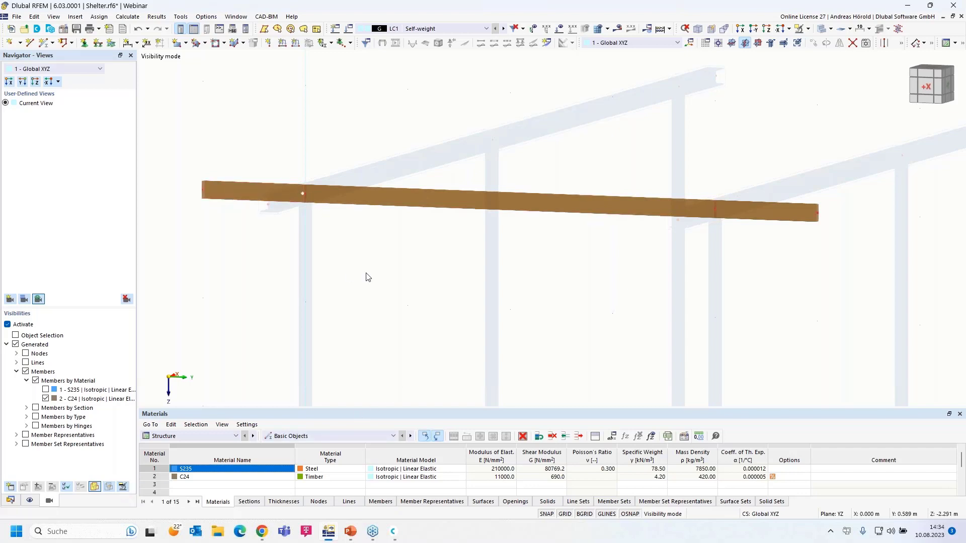
Assign hinge 1 to both ends of timber member 16.
scroll(367, 276, "down", 2)
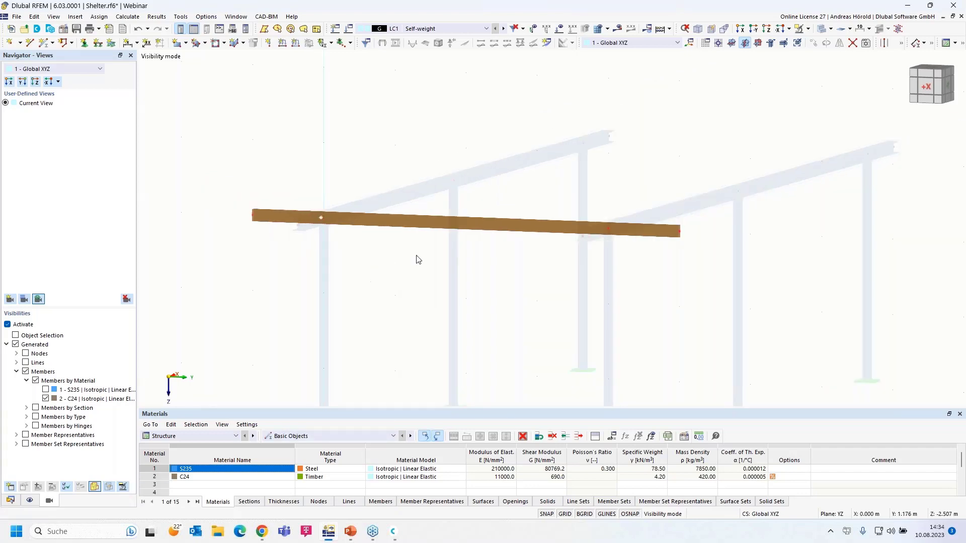
double_click(427, 227)
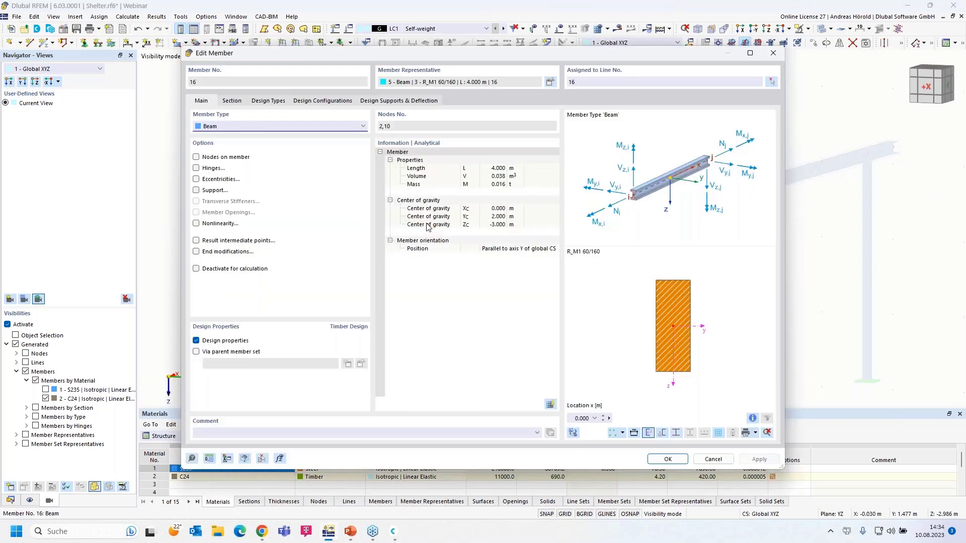
left_click(196, 169)
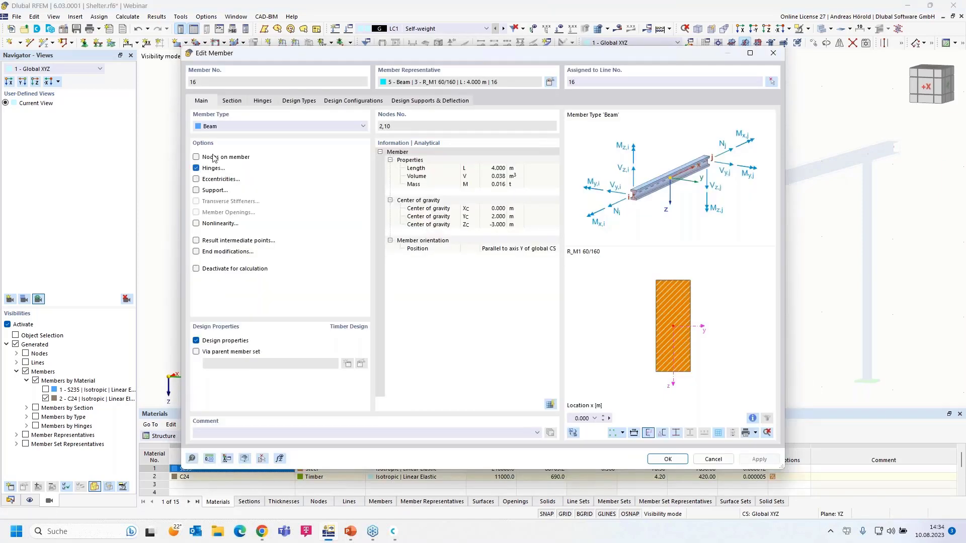
left_click(265, 99)
left_click(280, 138)
left_click(281, 155)
left_click(294, 167)
left_click(297, 185)
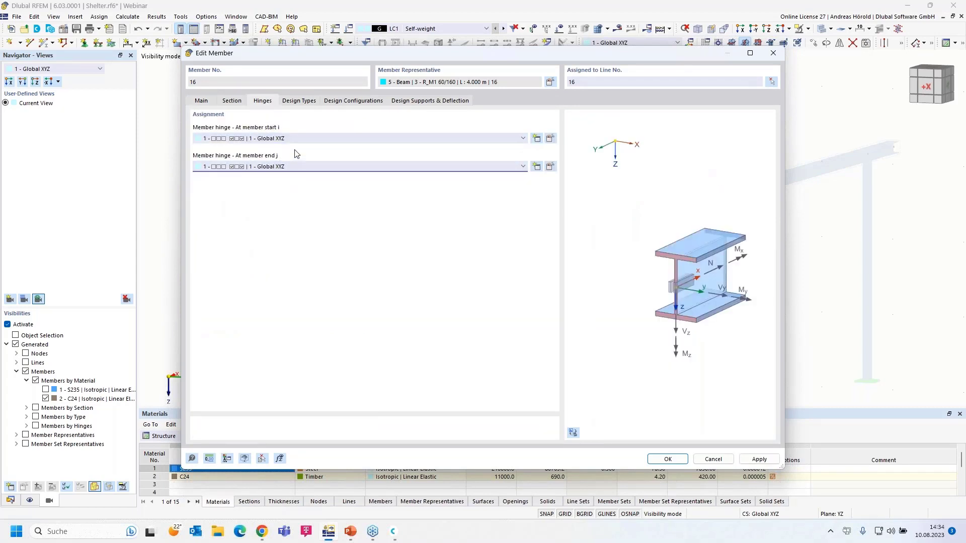
left_click(673, 460)
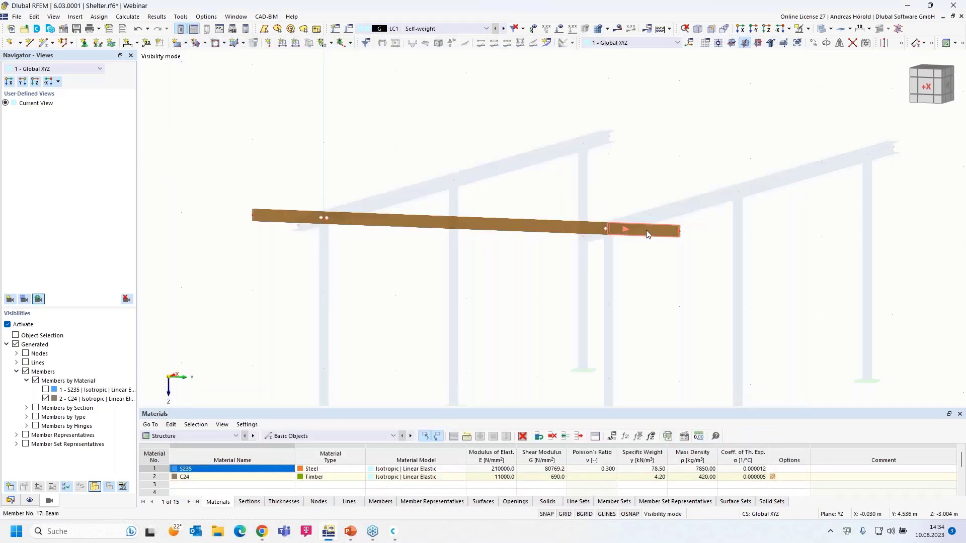
Assign hinge 1 to the start i of timber member 17.
double_click(646, 231)
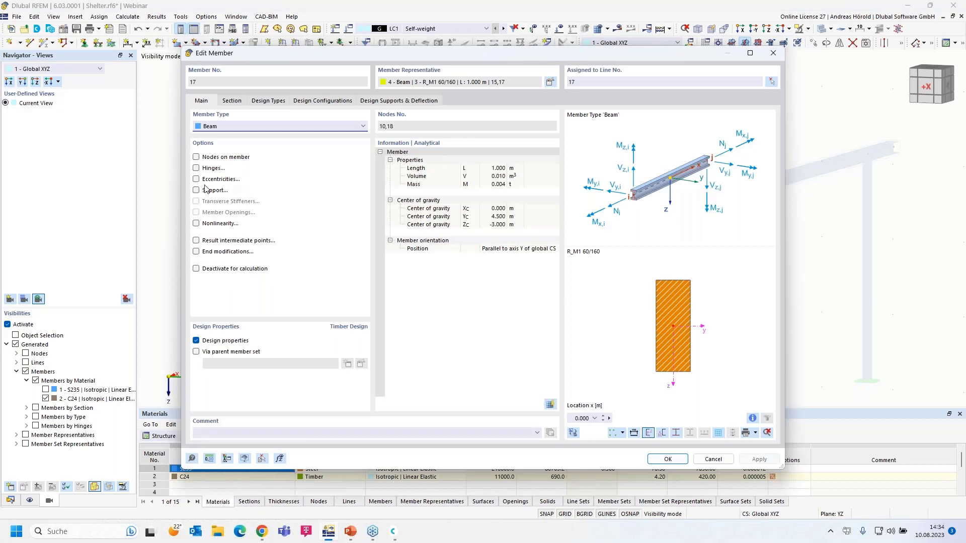
left_click(196, 168)
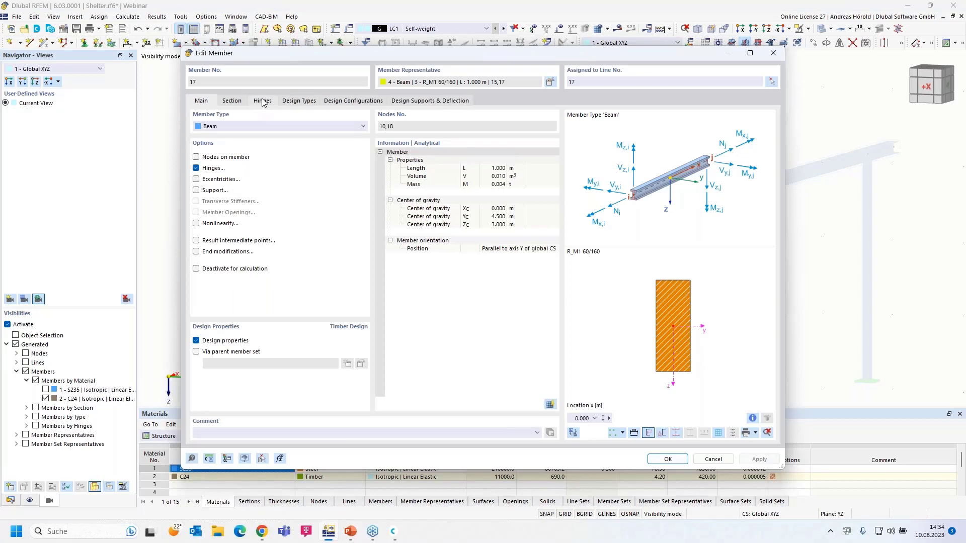
left_click(263, 102)
left_click(258, 138)
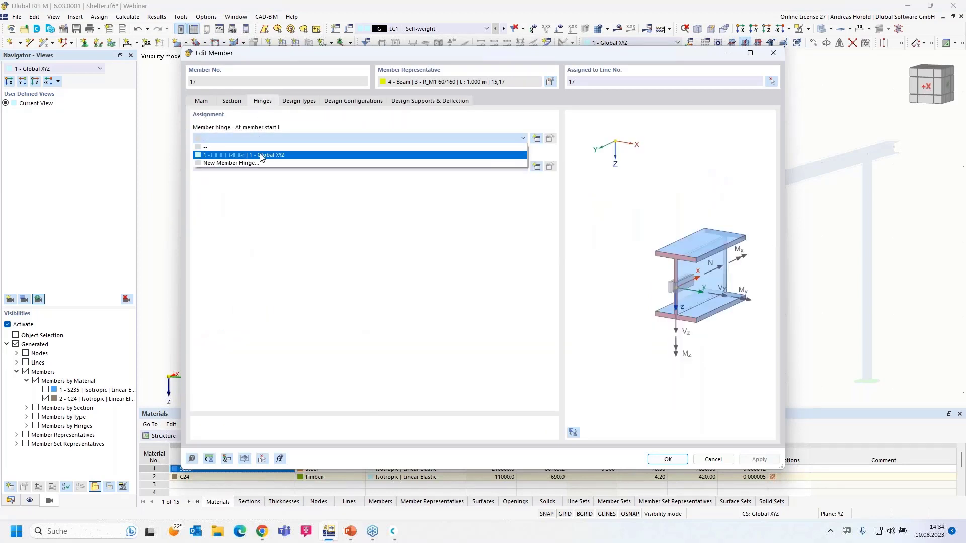
left_click(262, 150)
left_click(668, 461)
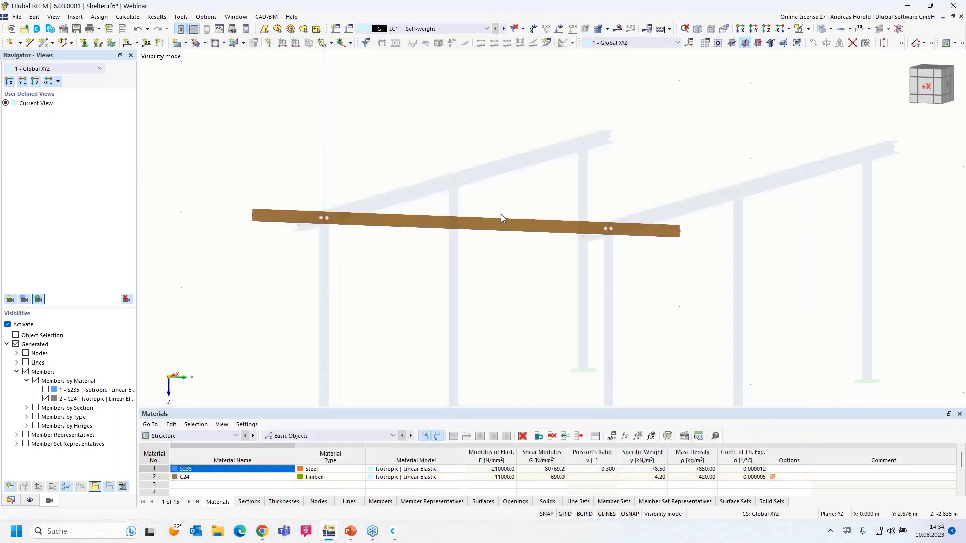
Calculate LC1 Self-weight and display its results.
left_click(620, 31)
left_click(525, 308)
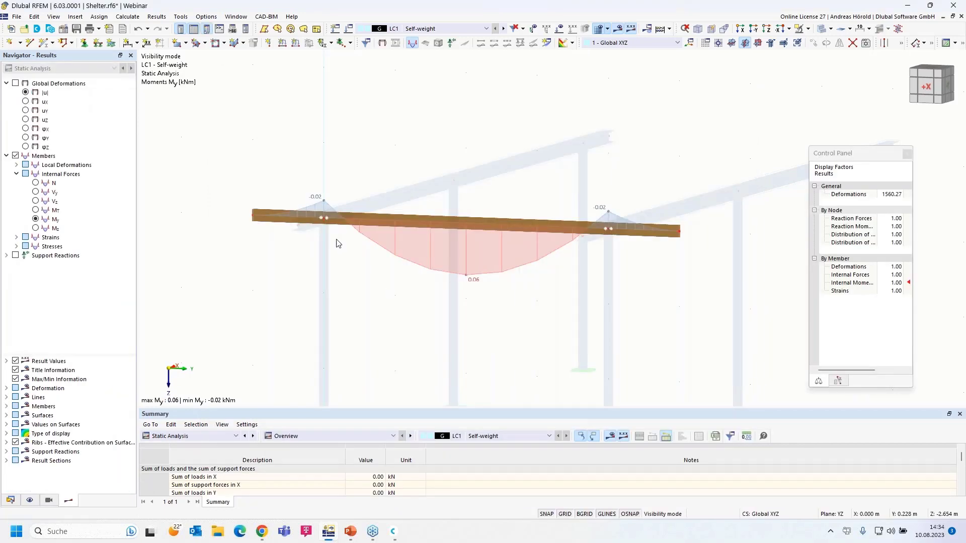
scroll(361, 264, "up", 3)
scroll(457, 274, "down", 1)
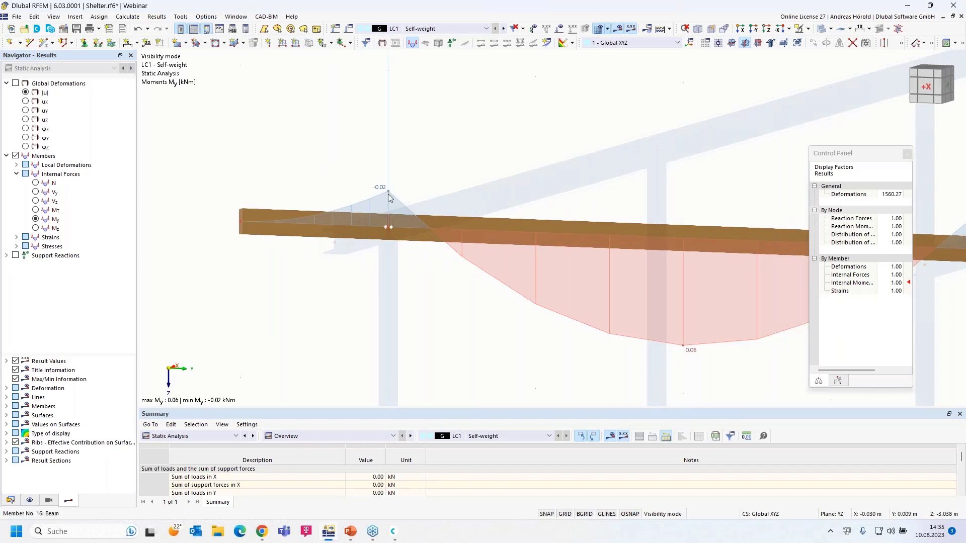
scroll(422, 301, "down", 2)
scroll(422, 301, "down", 2)
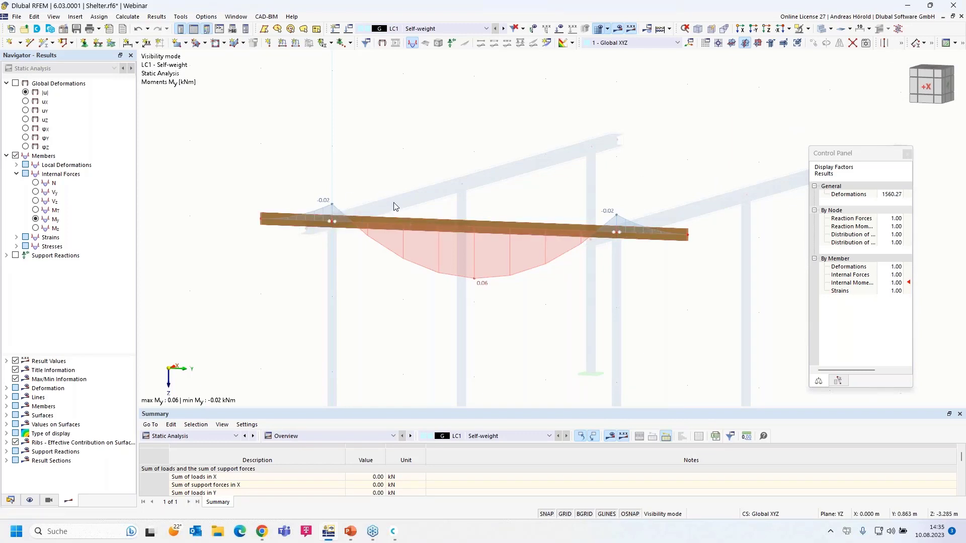
Turn off visibility mode so My shows on all members.
left_click(808, 30)
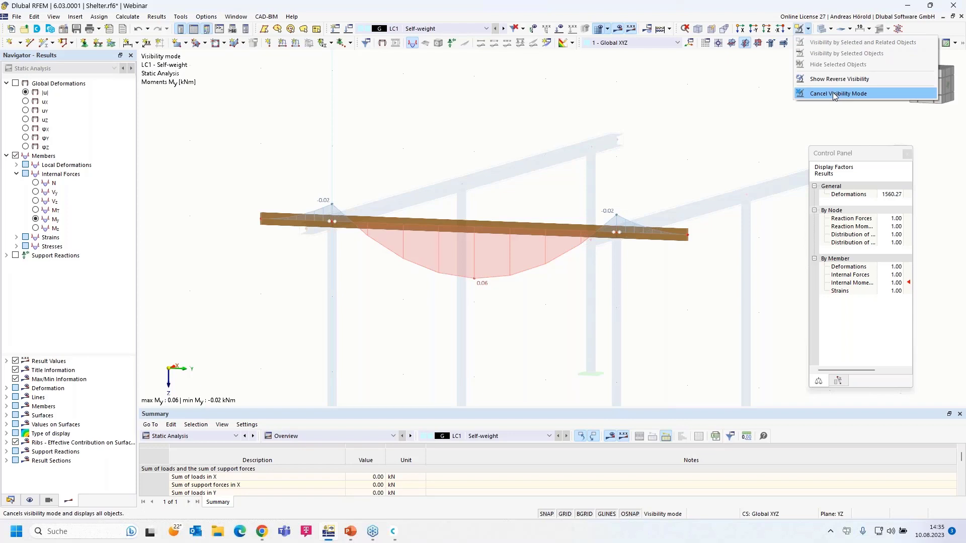
left_click(49, 504)
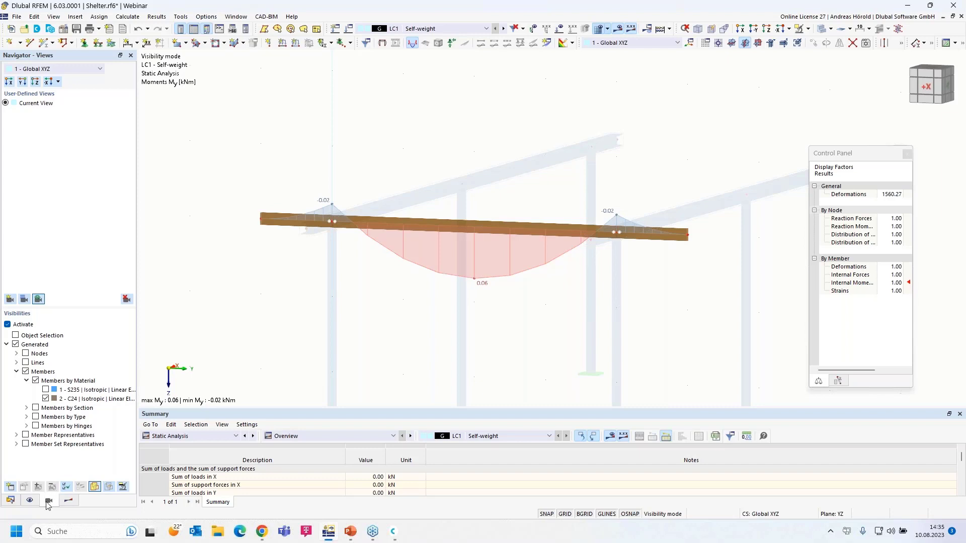
left_click(8, 325)
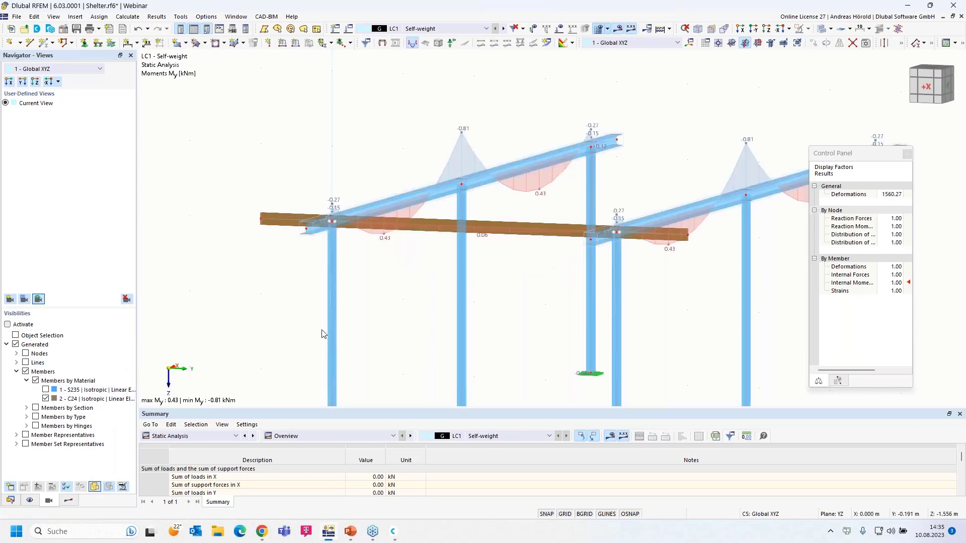
Orbit to an oblique view and window-select the timber beam with its nodes.
scroll(381, 326, "down", 5)
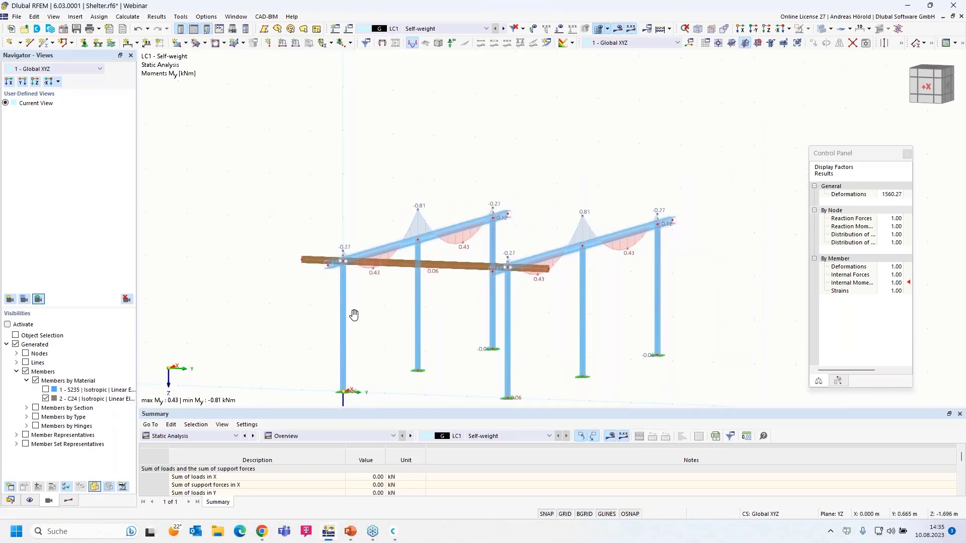
middle_click_drag(353, 315, 298, 301)
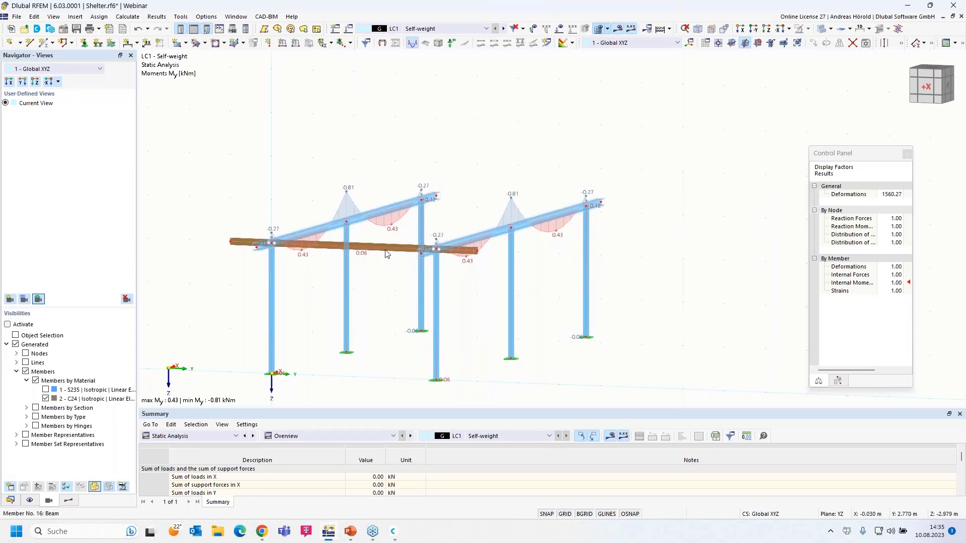
mouse_move(394, 235)
middle_mouse_down("ctrl")
mouse_move(395, 308)
mouse_move(442, 252)
mouse_move(427, 277)
middle_mouse_up("ctrl")
left_click_drag(534, 292, 516, 320)
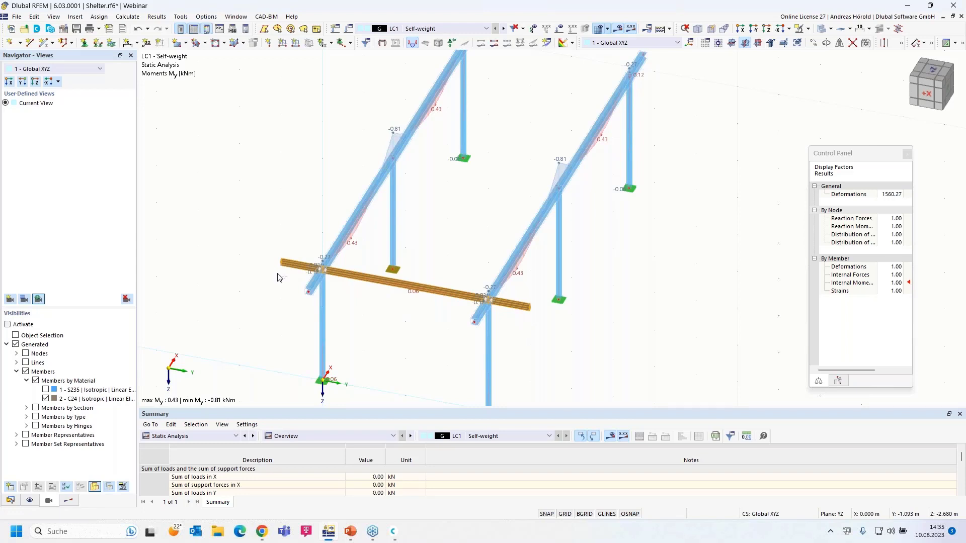
Copy the timber beam 11 times at 1 m spacing along X.
left_click(815, 45)
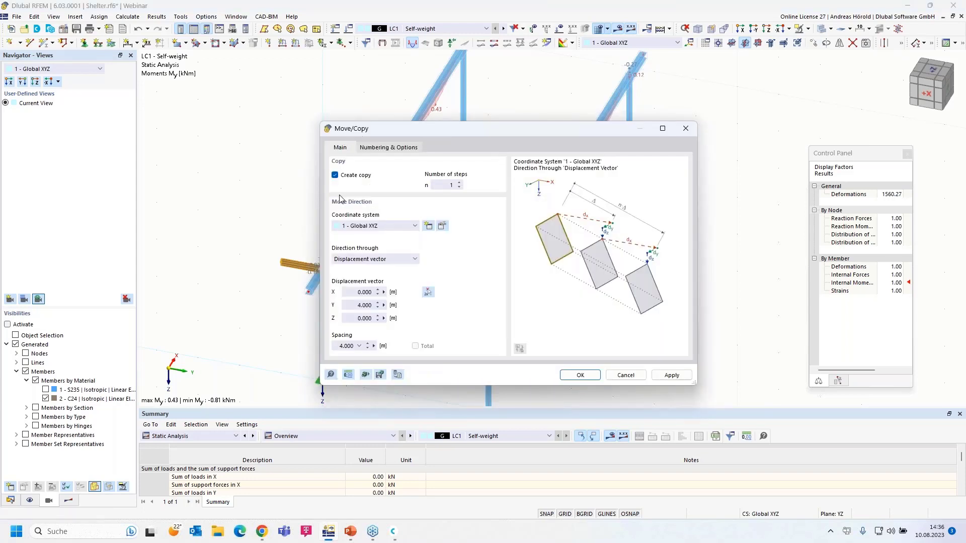
left_click(445, 184)
type("1")
left_click(354, 294)
type("1")
left_click(354, 305)
type("0")
left_click(580, 375)
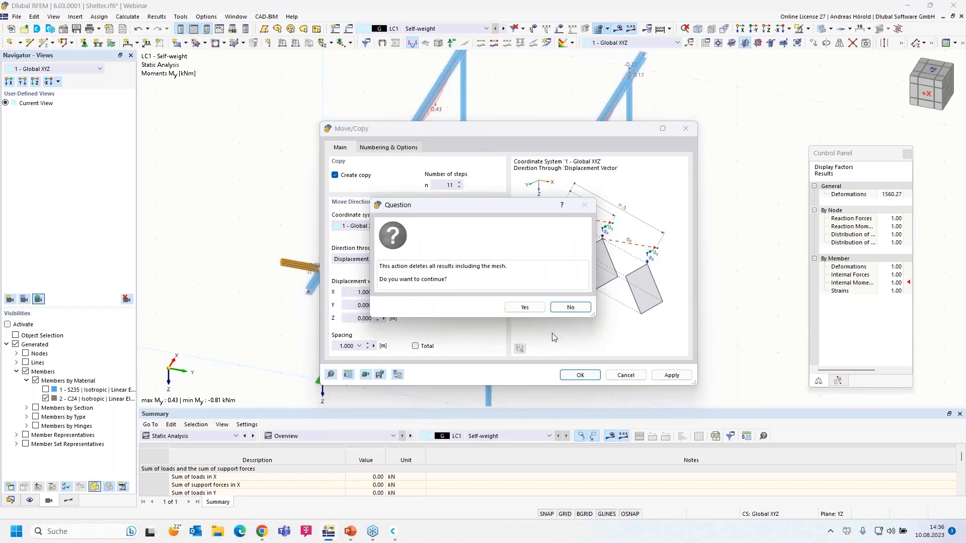
left_click(524, 307)
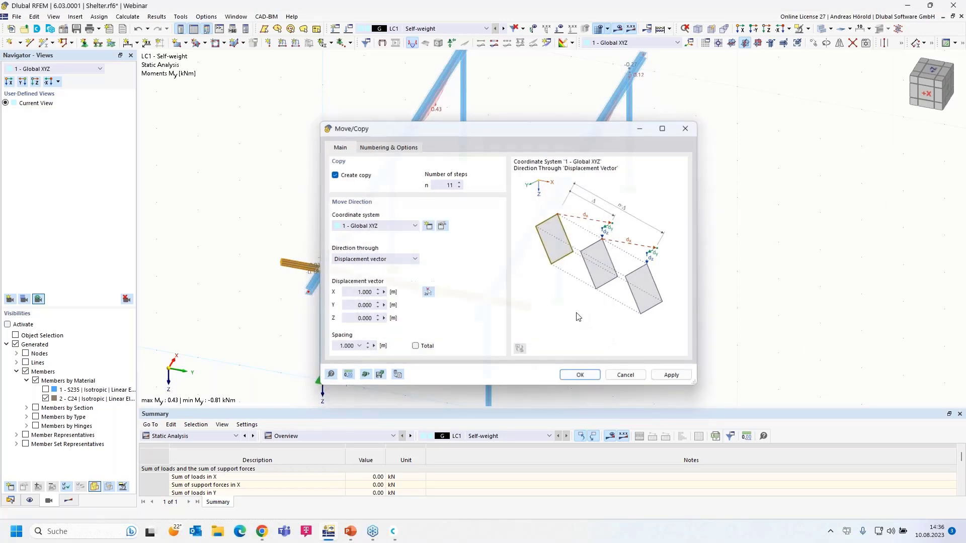
Copy the front timber beam once by -1 m along X.
middle_click_drag(605, 355, 606, 339, "ctrl")
scroll(595, 334, "up", 2)
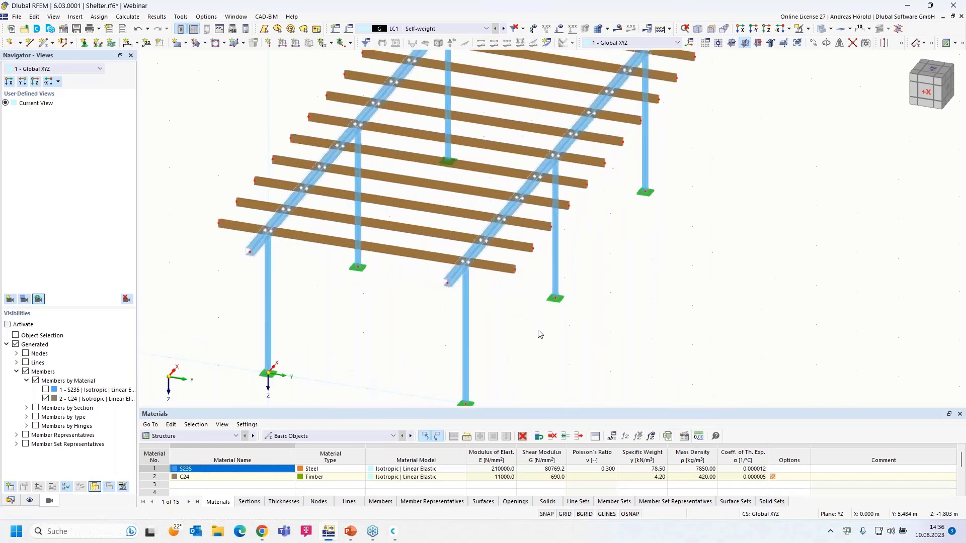
left_click(507, 267)
left_click(402, 254)
left_click(222, 224)
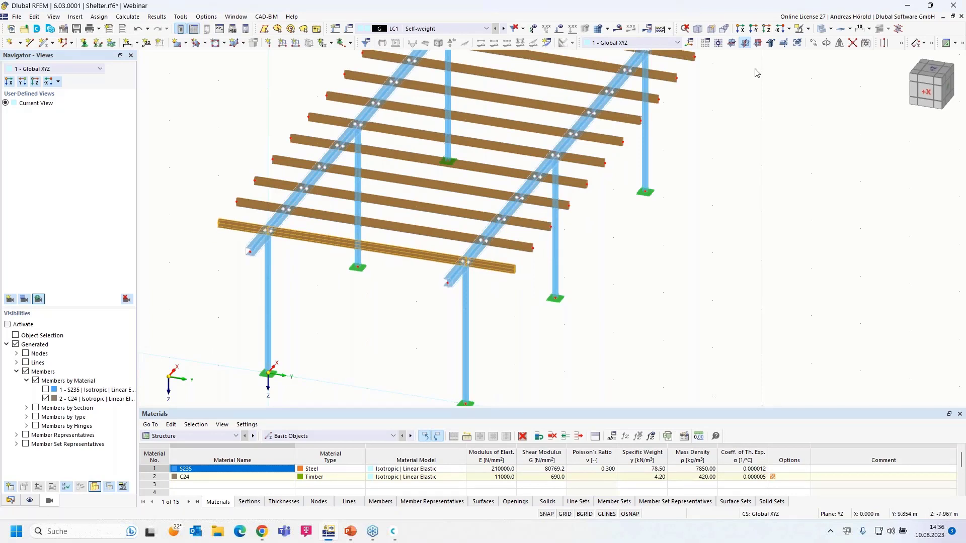
left_click(813, 43)
left_click(442, 185)
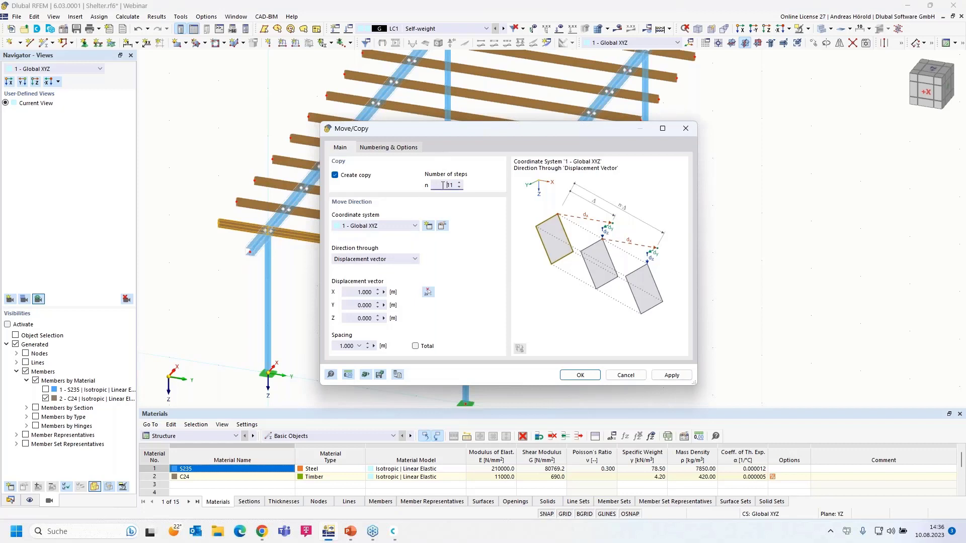
key("Delete")
left_click(352, 293)
type("-")
left_click(581, 377)
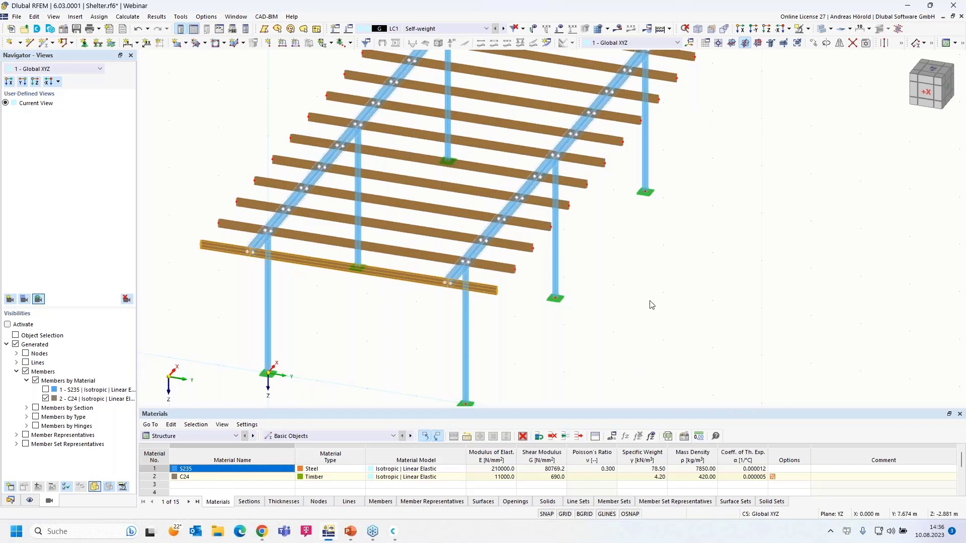
middle_click_drag(672, 332, 629, 307)
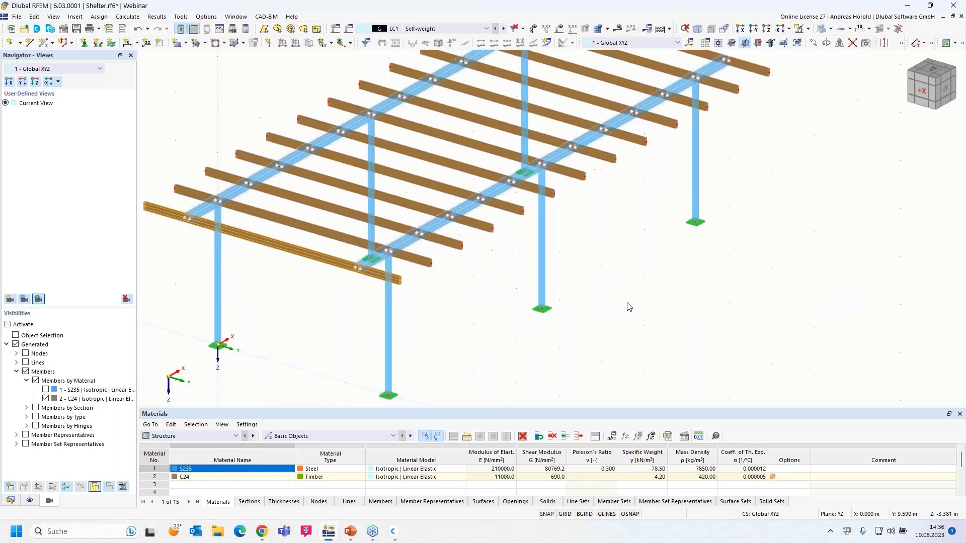
Switch to the X-direction elevation and window-select all the timber beams.
left_click(740, 29)
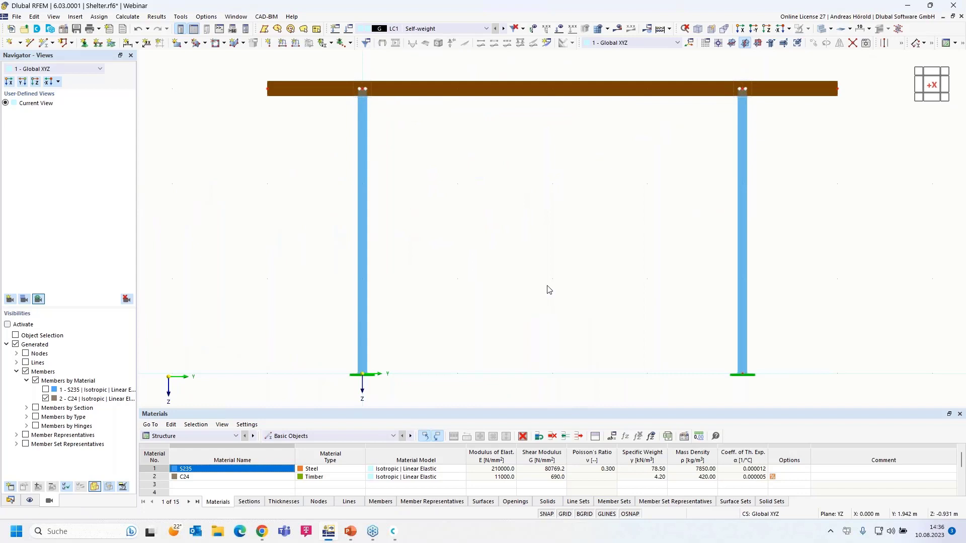
scroll(548, 290, "down", 1)
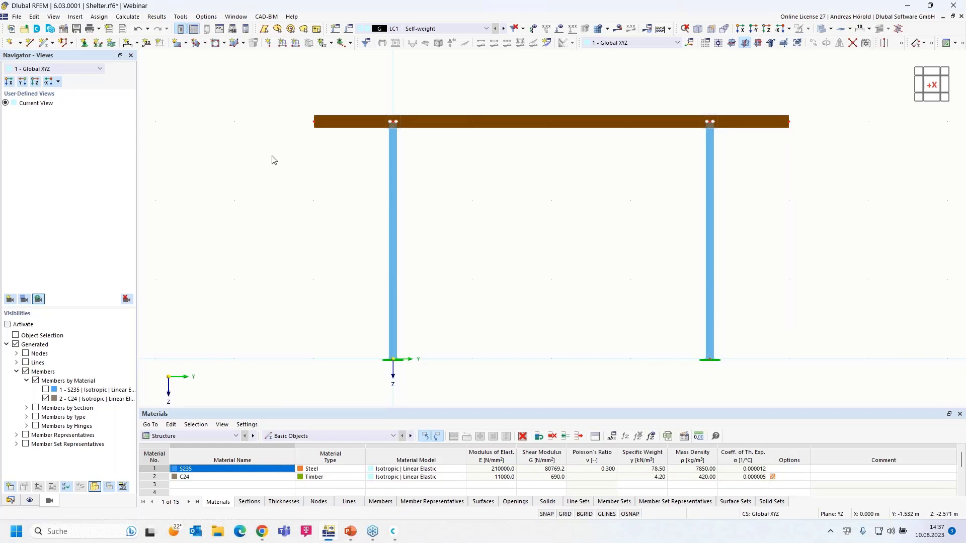
left_click_drag(272, 156, 829, 99)
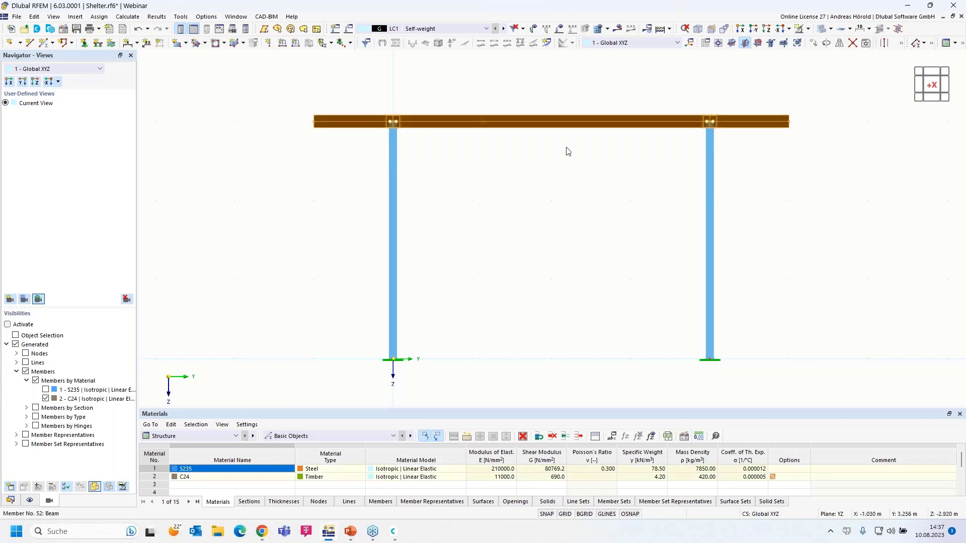
Start rotating the selected timber beams with a 5° angle.
right_click(500, 125)
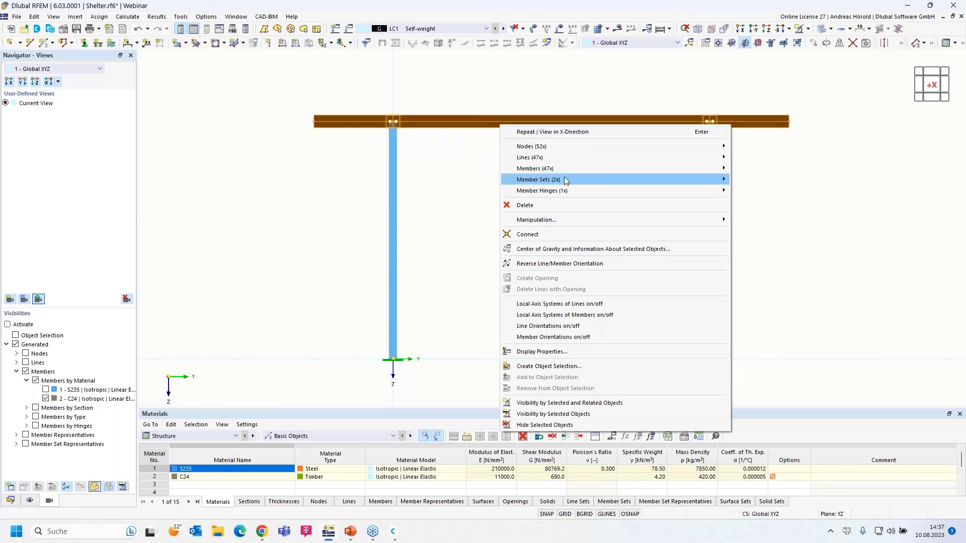
mouse_move(560, 220)
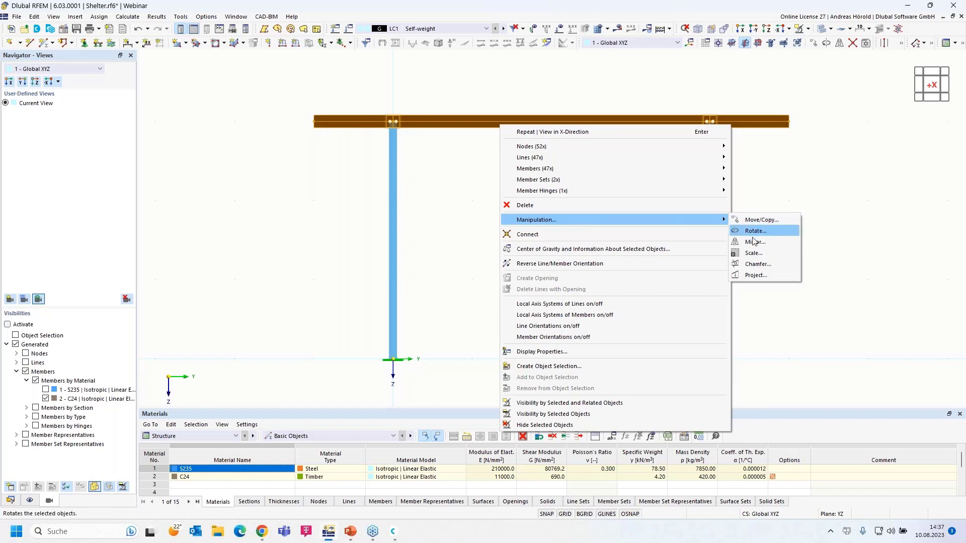
left_click(762, 267)
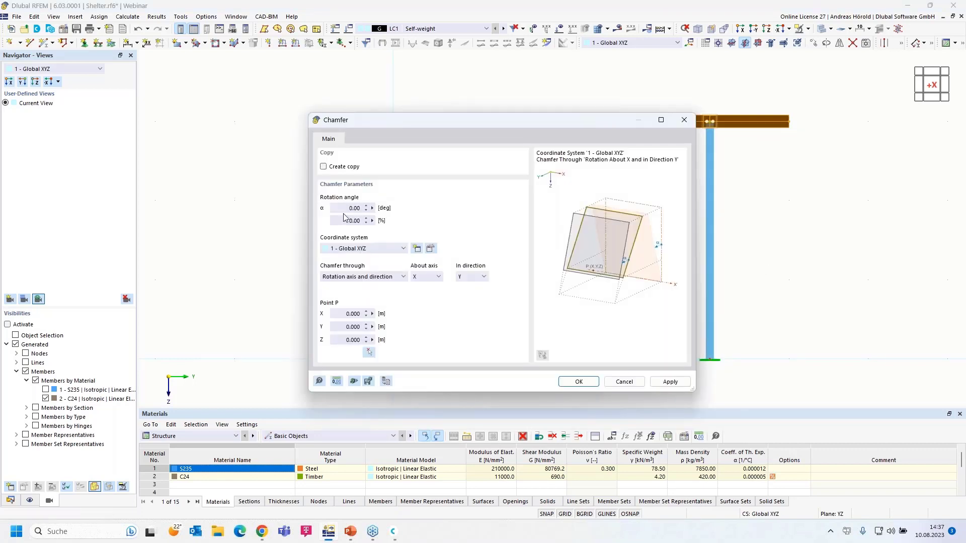
left_click_drag(339, 208, 394, 209)
type("5")
left_click(344, 221)
Rotate the beams about the Z direction through node 5, then view in oblique 3D.
left_click(369, 277)
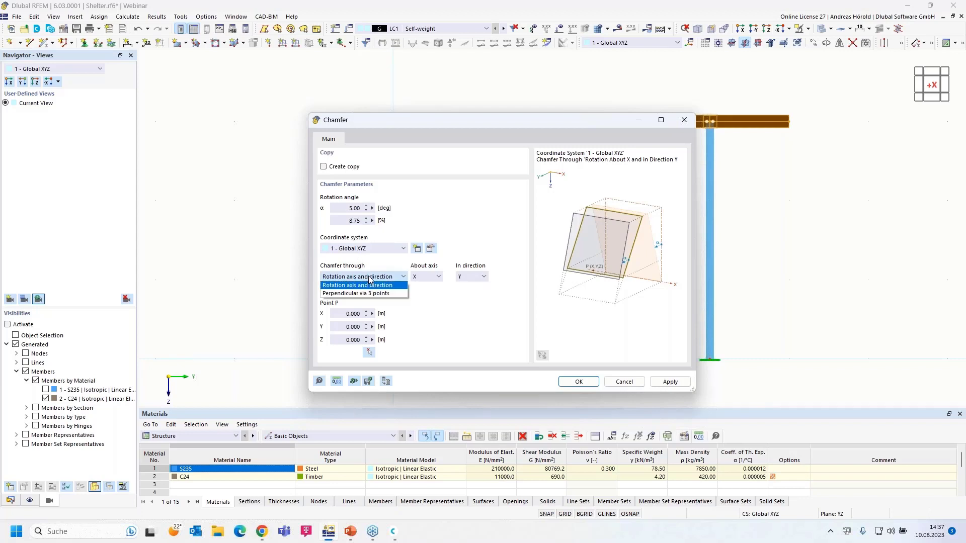
left_click(370, 279)
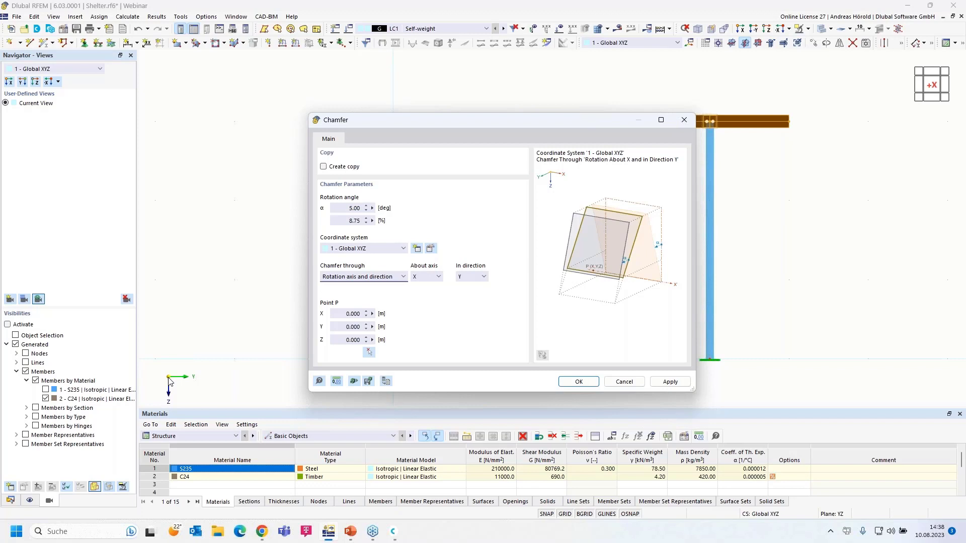
left_click(473, 278)
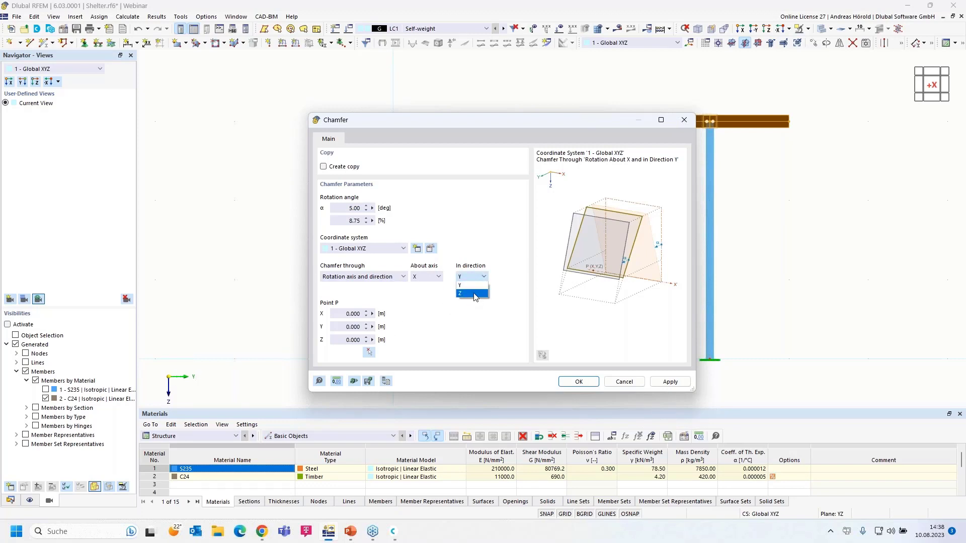
left_click(473, 294)
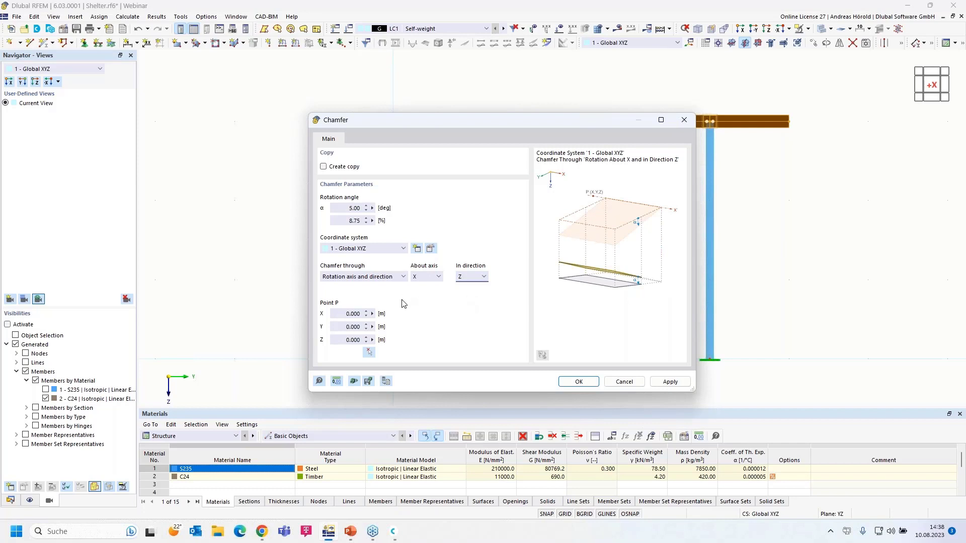
left_click(370, 353)
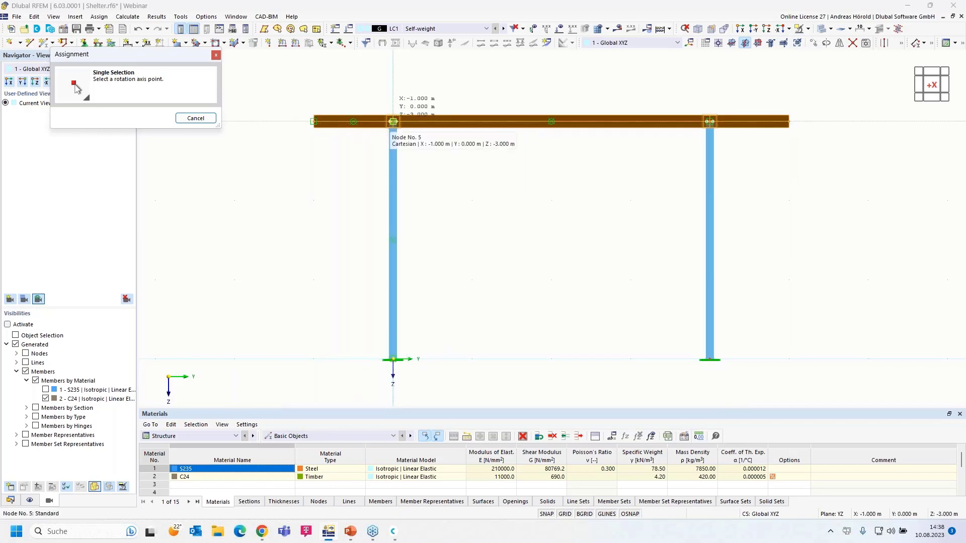
left_click(393, 122)
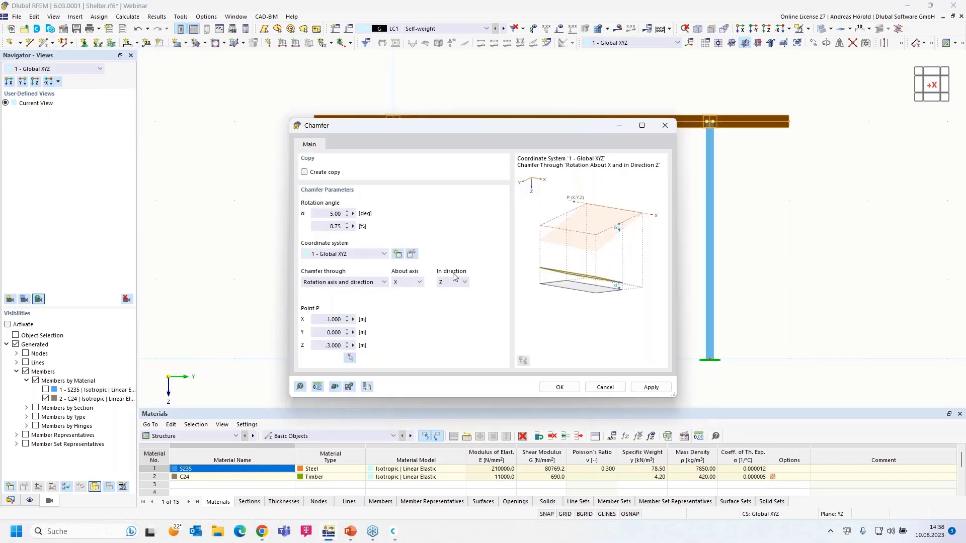
left_click(562, 389)
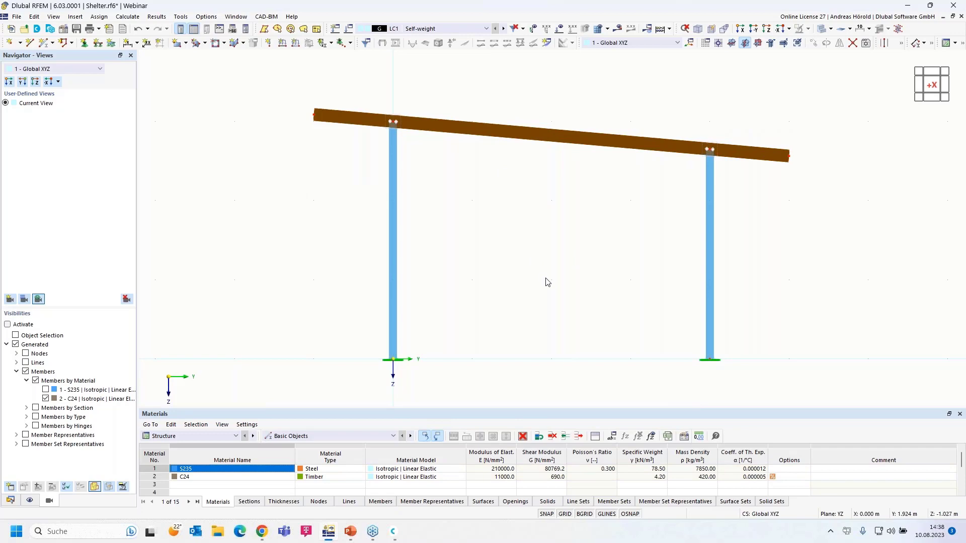
middle_click_drag(547, 282, 495, 303, "ctrl")
Reframe the shelter and select the back edge beam, Member 49.
scroll(495, 306, "down", 3)
mouse_move(584, 338)
middle_mouse_down()
mouse_move(586, 295)
mouse_move(581, 356)
middle_mouse_up()
scroll(582, 313, "up", 1)
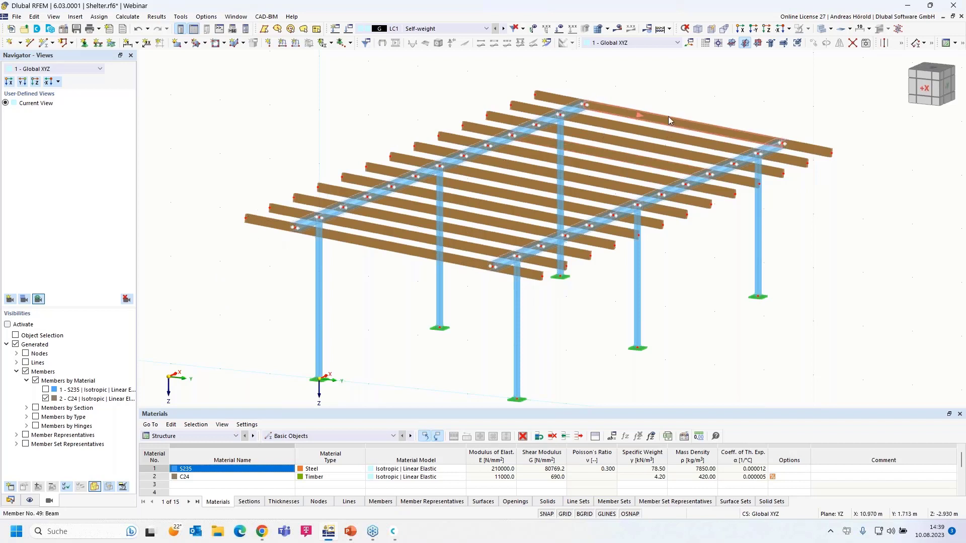
mouse_move(669, 116)
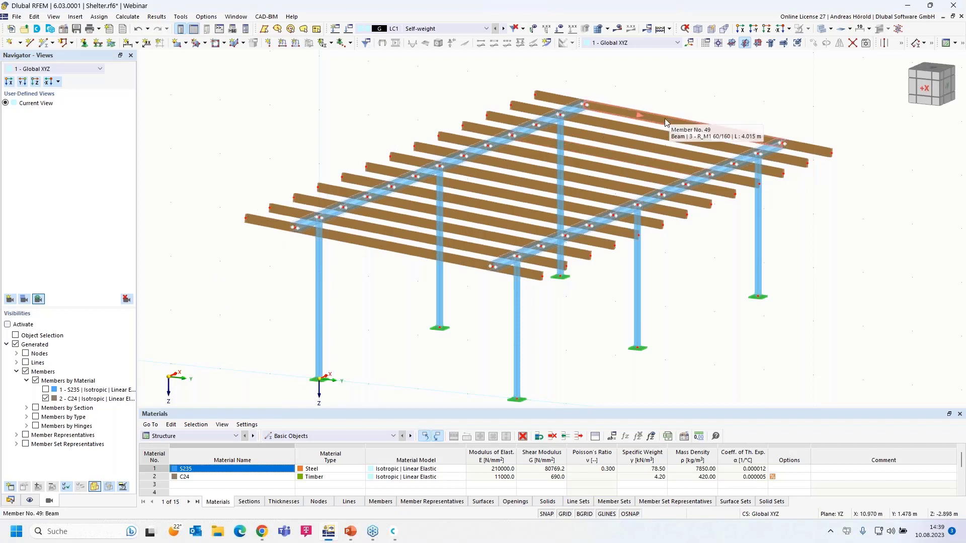
left_click(658, 117)
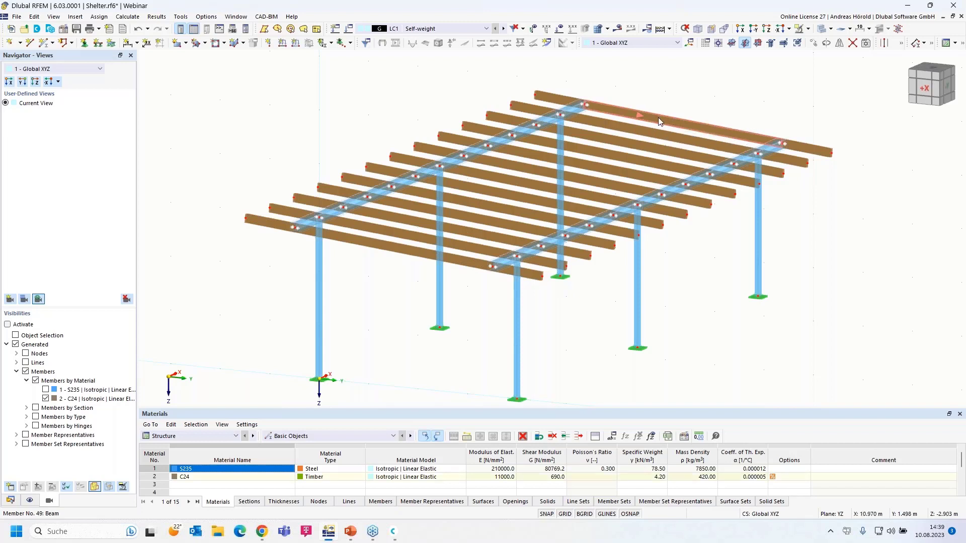
Add one on-member intermediate node to edge beams 49 and 52 without dividing them.
right_click(452, 261)
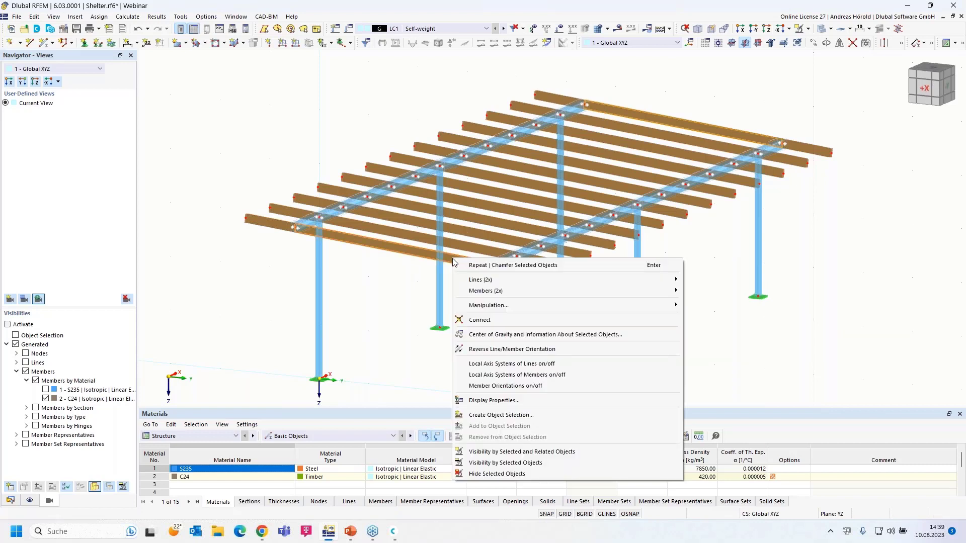
mouse_move(532, 293)
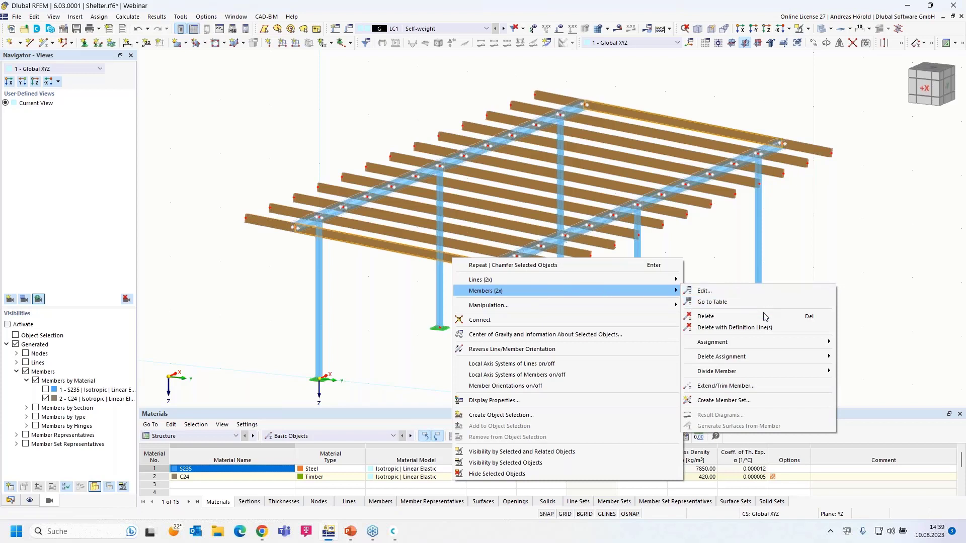
mouse_move(751, 371)
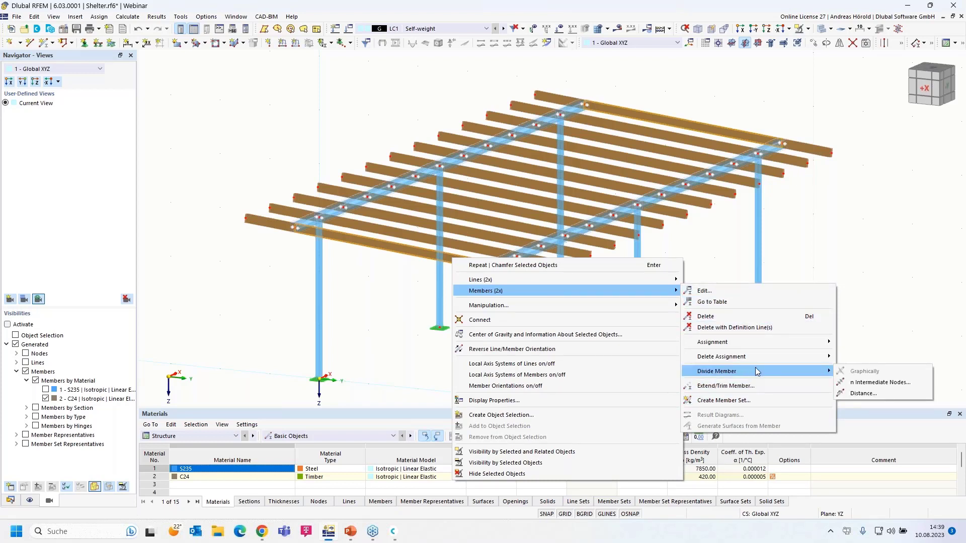
left_click(885, 384)
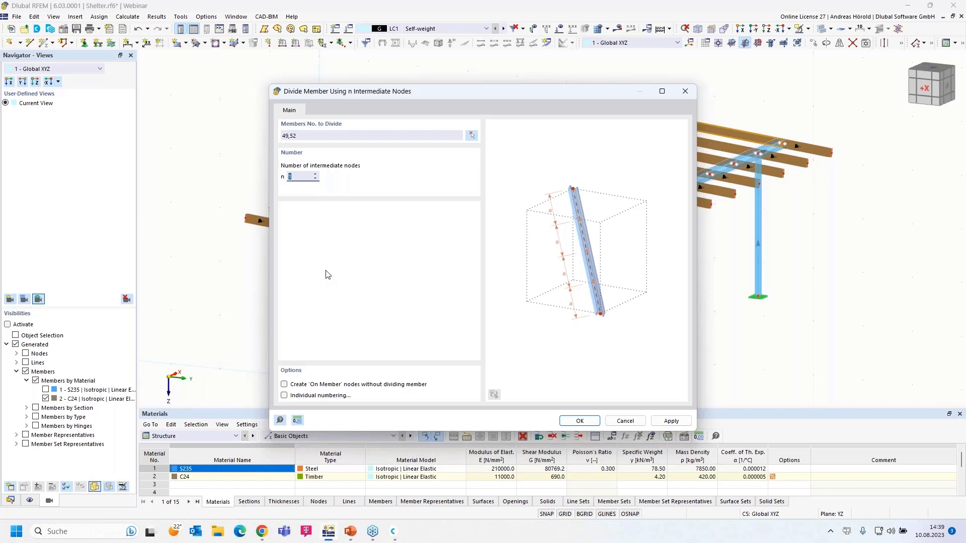
left_click(285, 384)
left_click(580, 421)
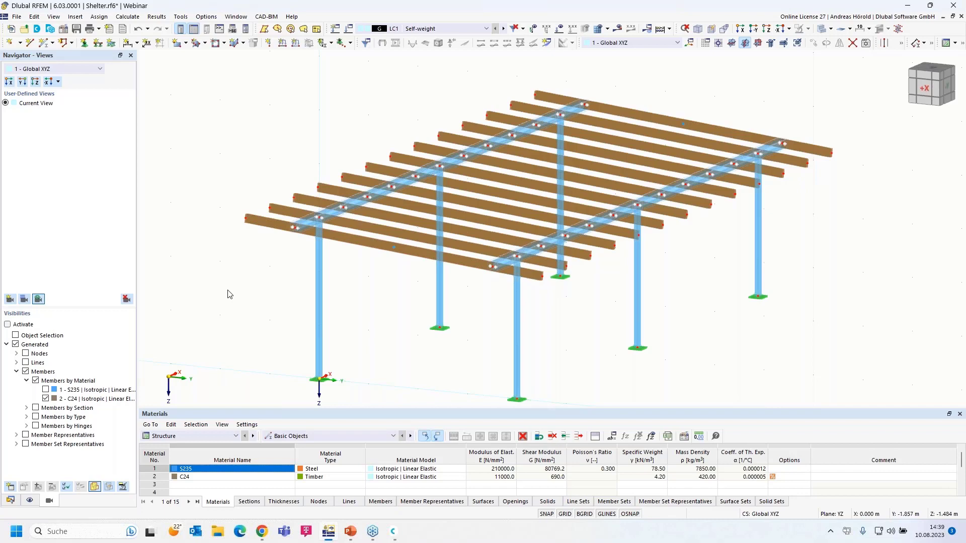
scroll(229, 294, "down", 1)
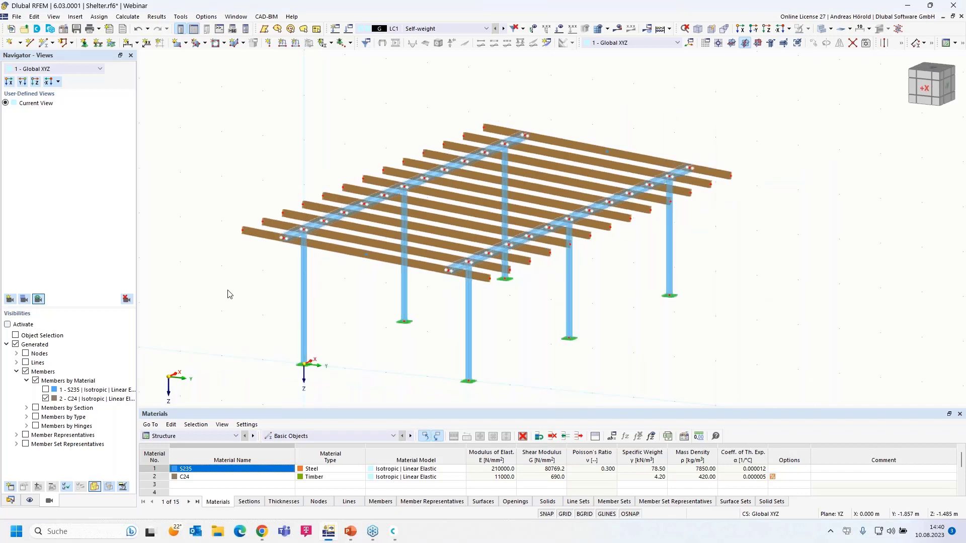
scroll(228, 294, "up", 1)
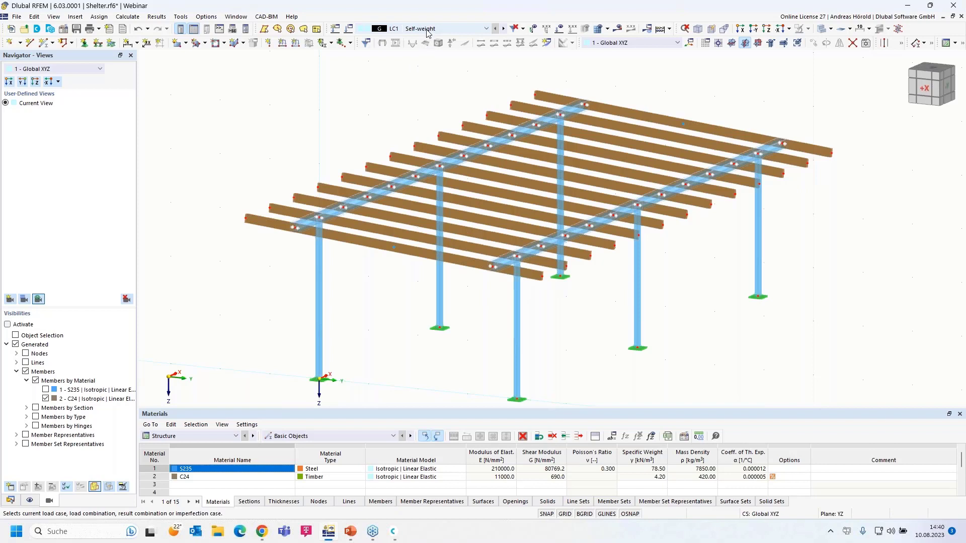
In the active load case settings, keep EN 1990 | Base + Timber as the standard group.
left_click(348, 29)
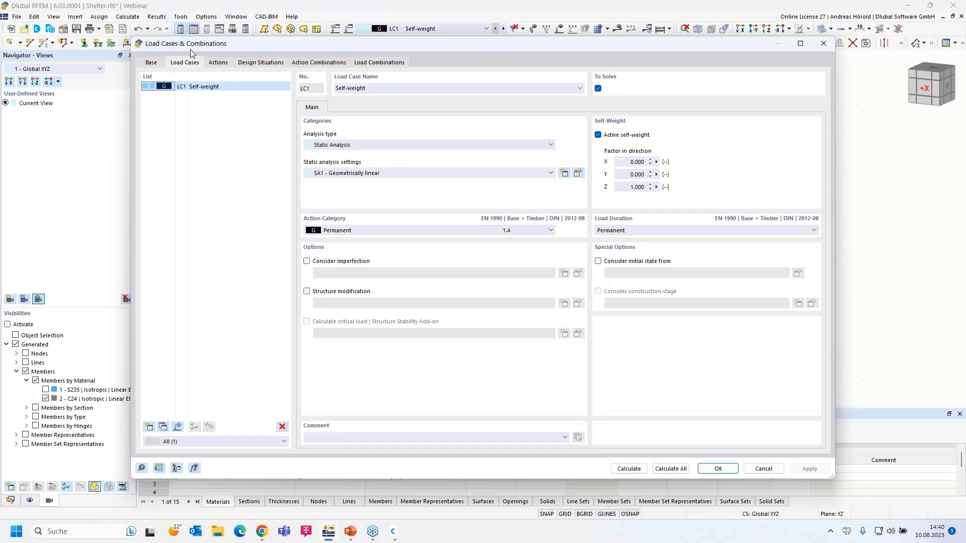
left_click(151, 63)
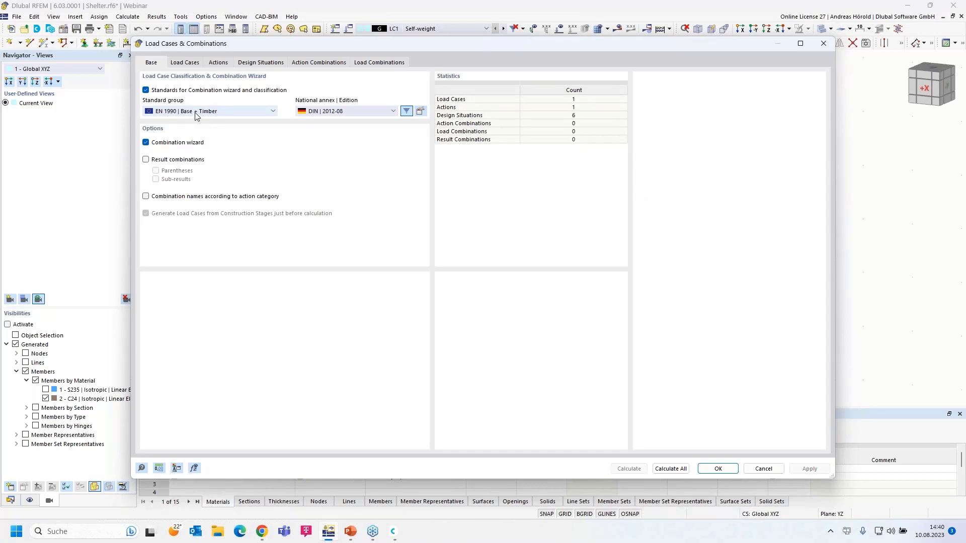
left_click(212, 115)
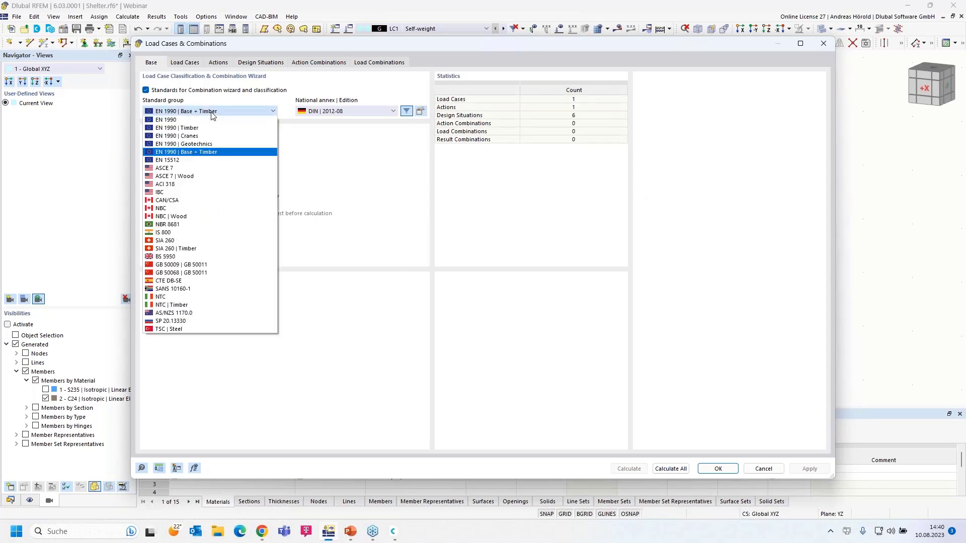
left_click(217, 115)
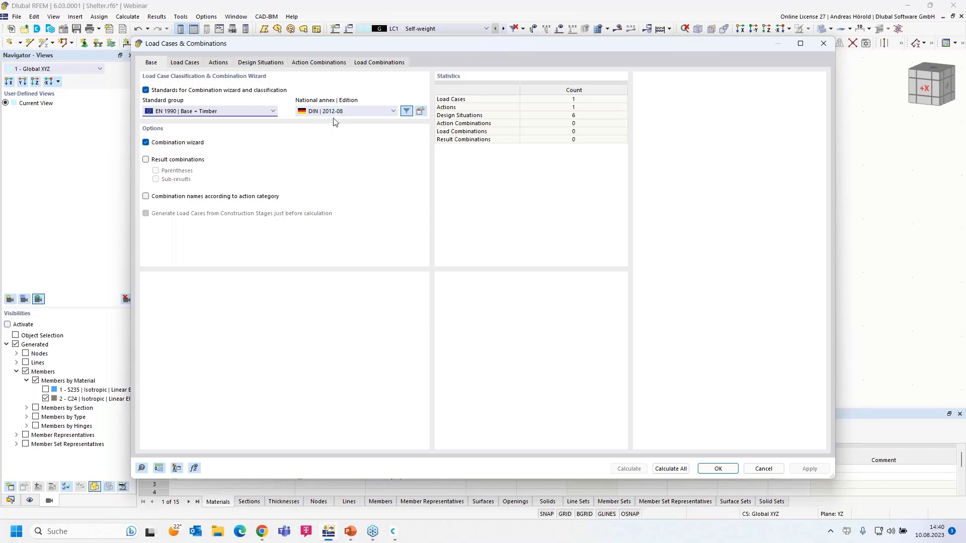
Change the National Annex timber deformation coefficient kdef from 0.60 to 0.8.
left_click(421, 112)
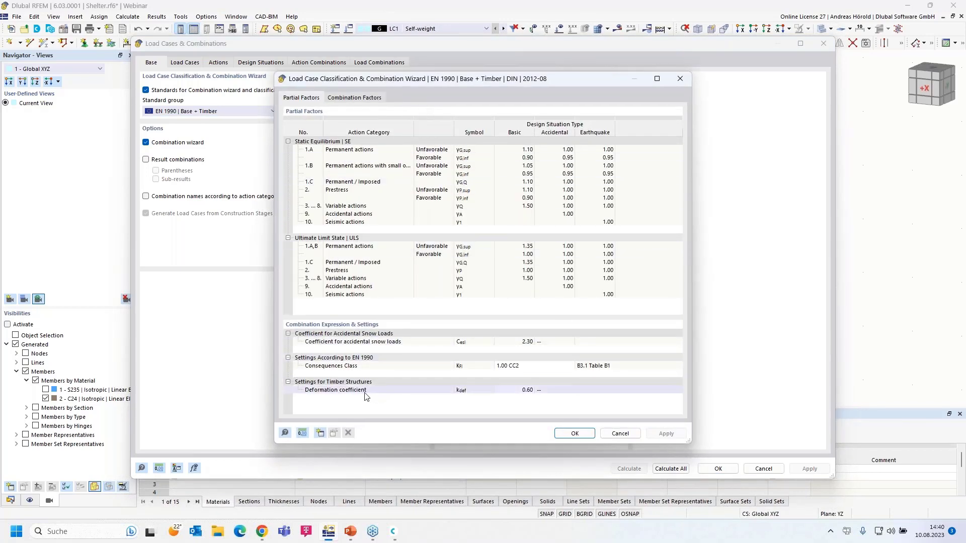
left_click(516, 391)
left_click(533, 390)
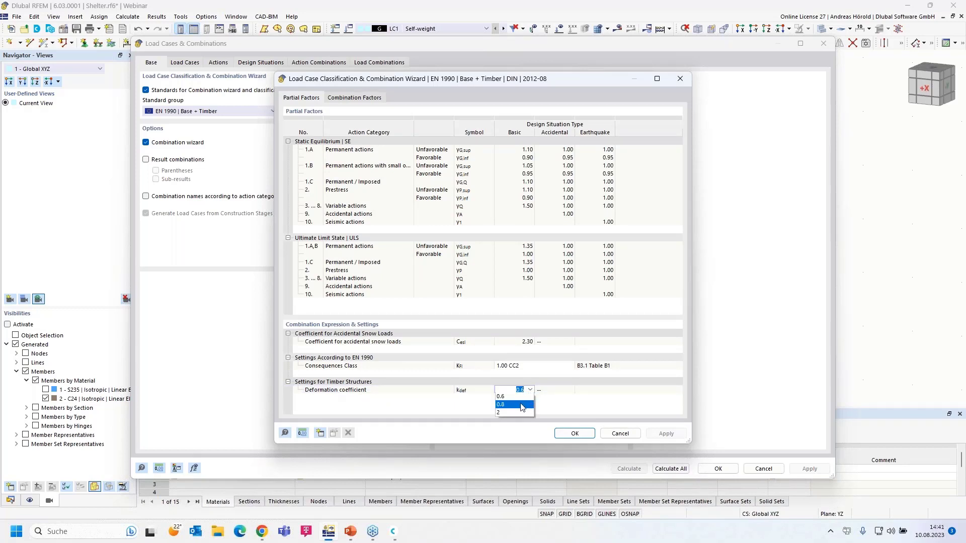
left_click(521, 406)
left_click(575, 433)
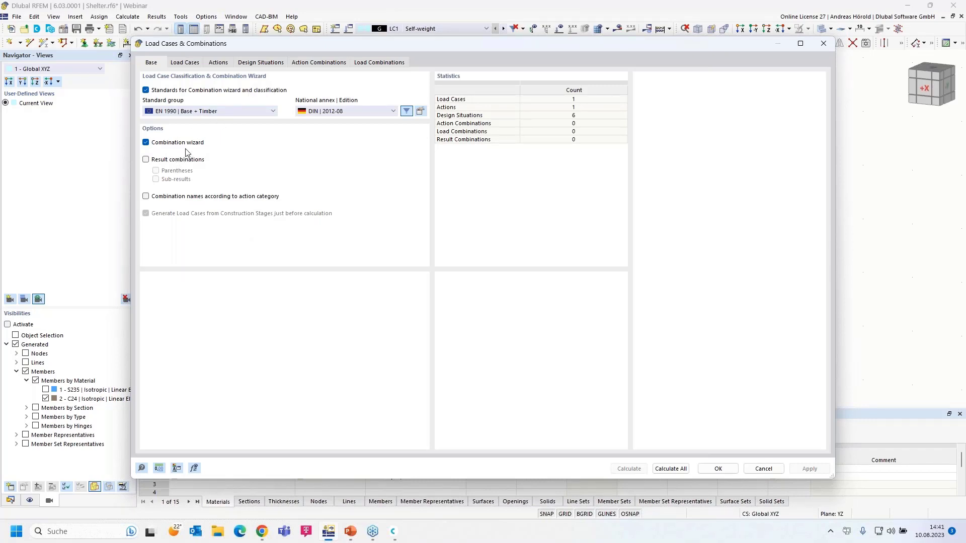
Keep LC1 Self-weight as a Permanent action and close the load case settings.
left_click(190, 64)
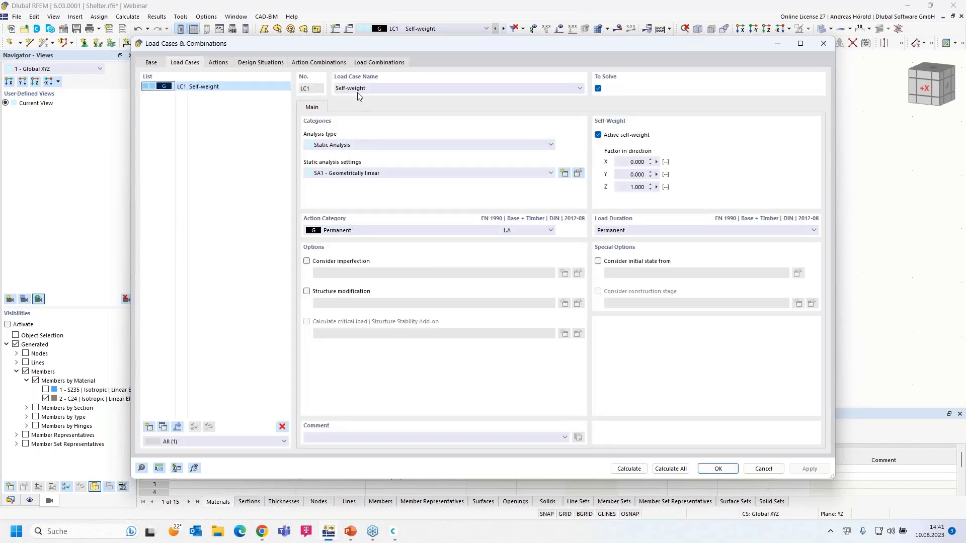
left_click(355, 230)
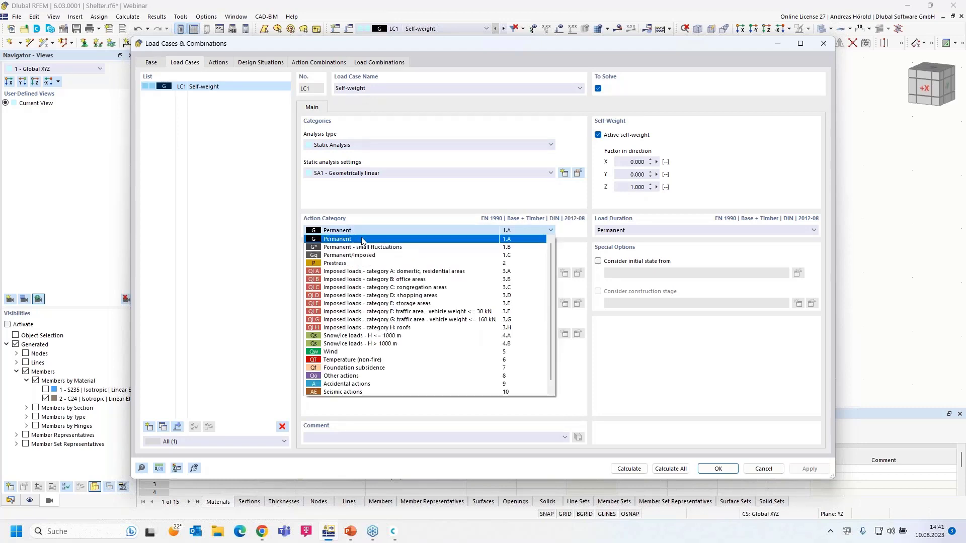
left_click(361, 240)
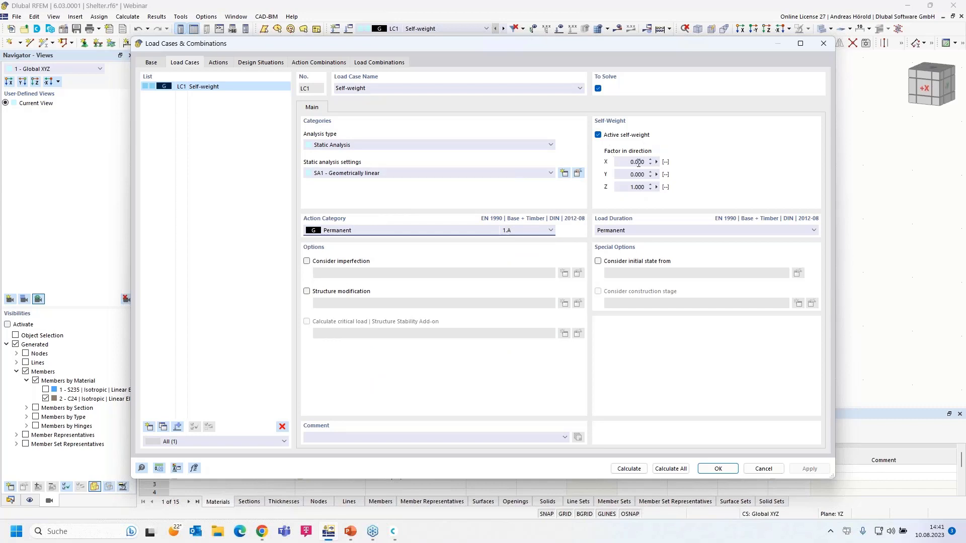
left_click(718, 469)
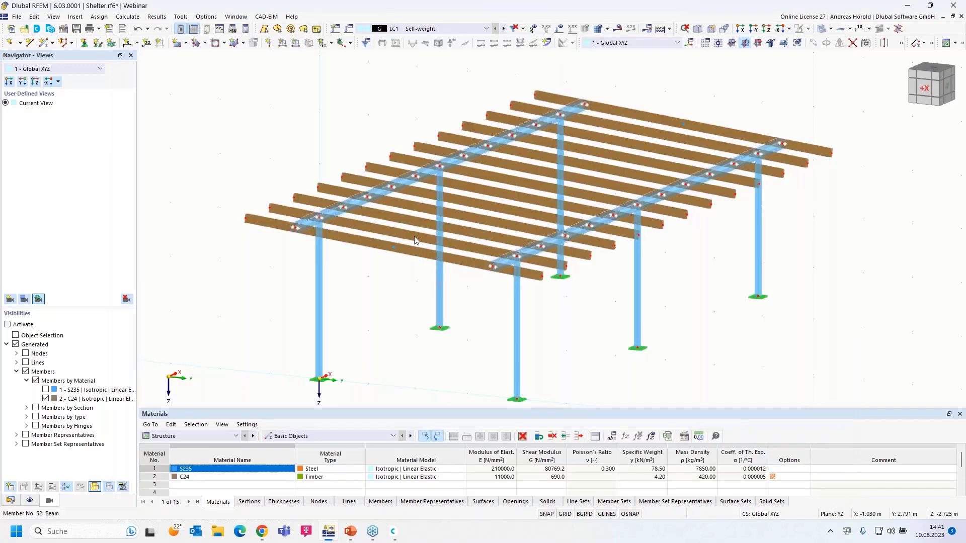
Create a Member Loads from Area Load wizard with a uniform 0.25 kN/m² load in ZA.
left_click(75, 18)
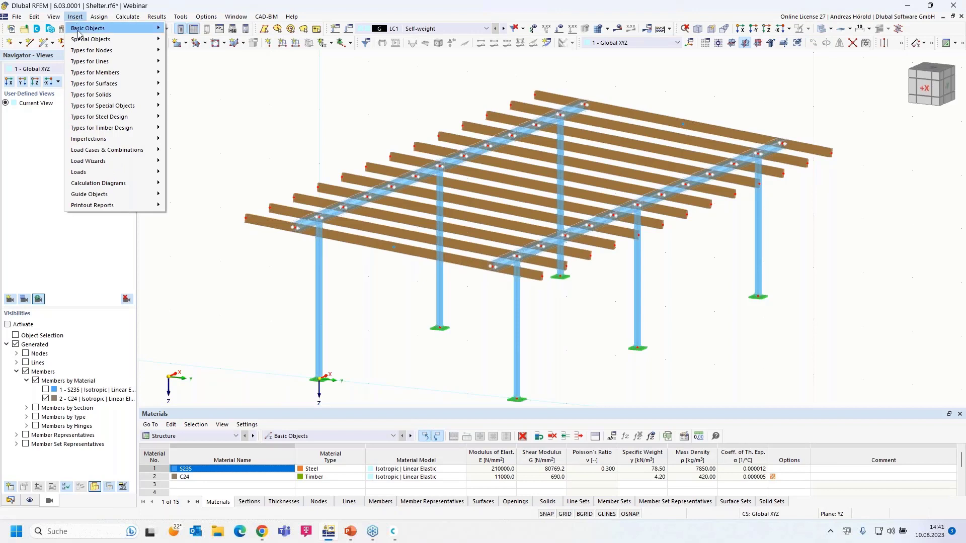
mouse_move(93, 161)
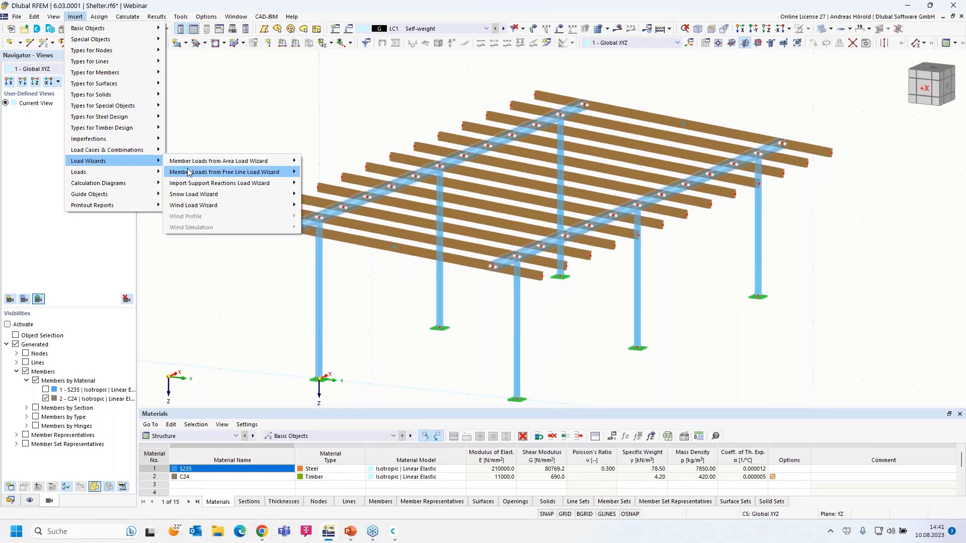
mouse_move(257, 164)
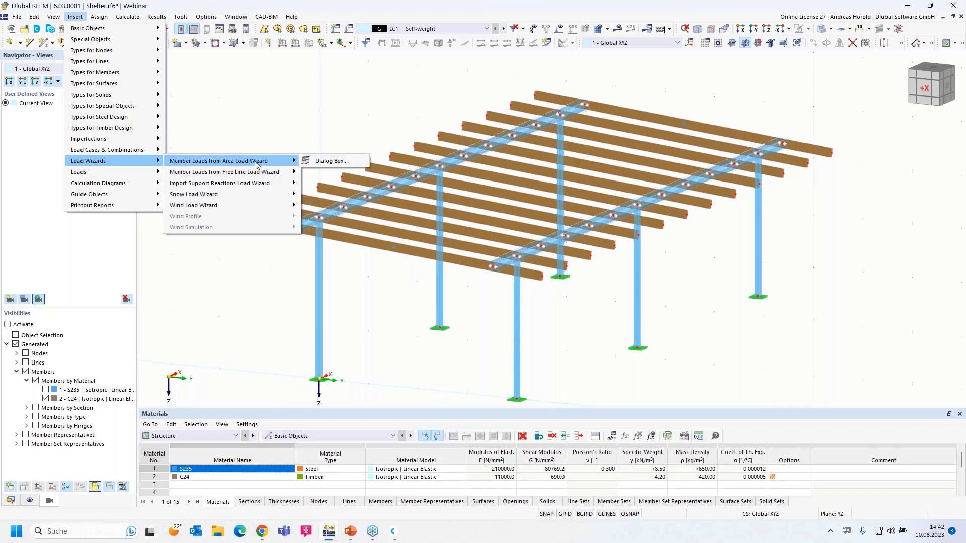
left_click(340, 161)
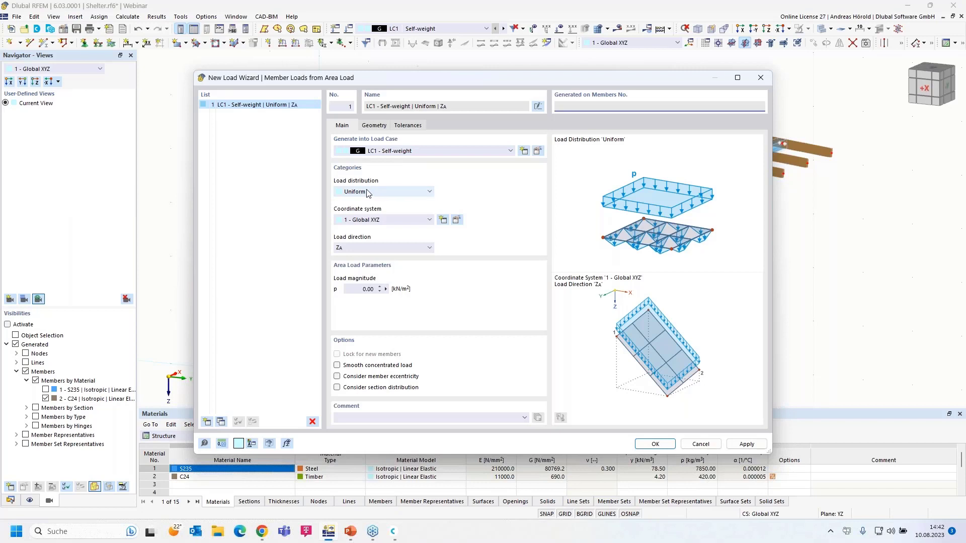
left_click(379, 192)
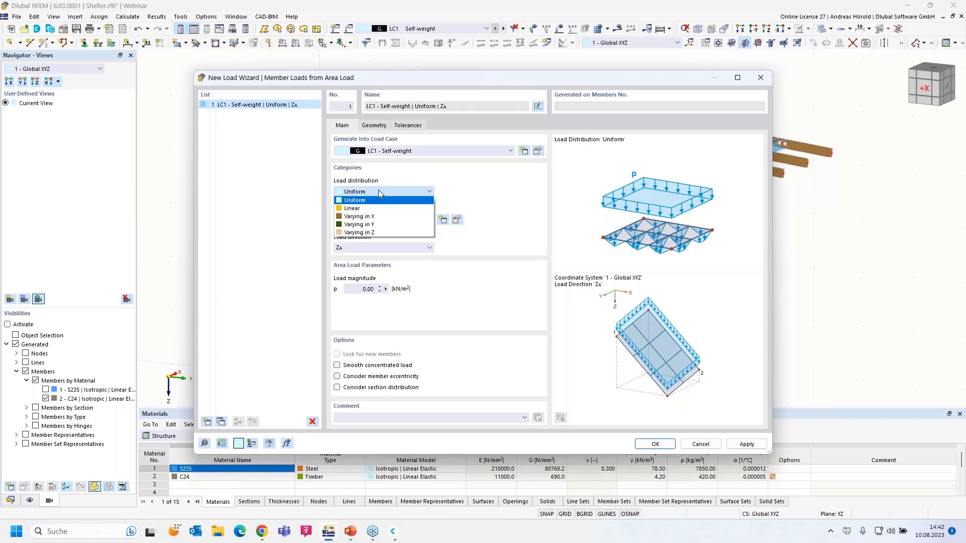
left_click(379, 191)
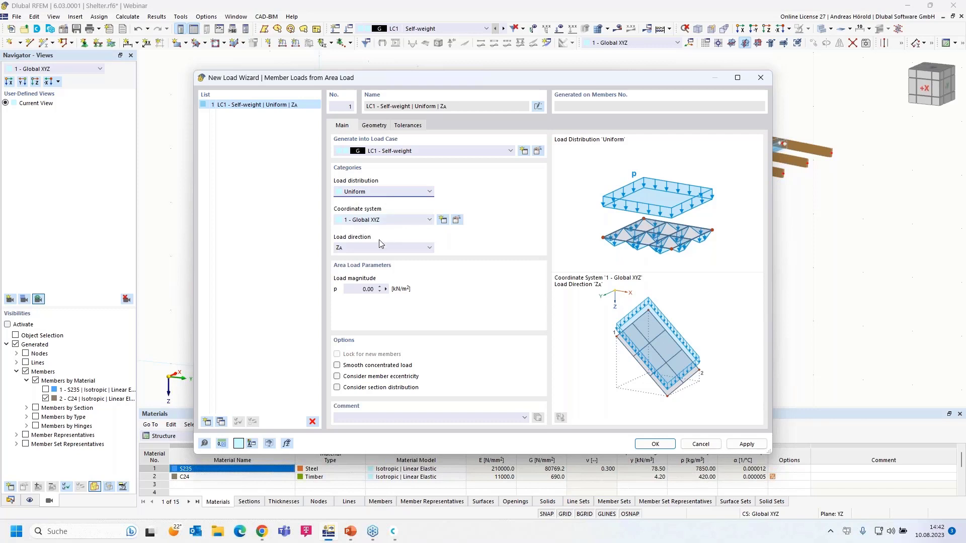
left_click(354, 250)
left_click(354, 250)
left_click(369, 289)
type("0.25")
Define the load area by roof corner nodes 71, 69, 70 and 72.
left_click(374, 126)
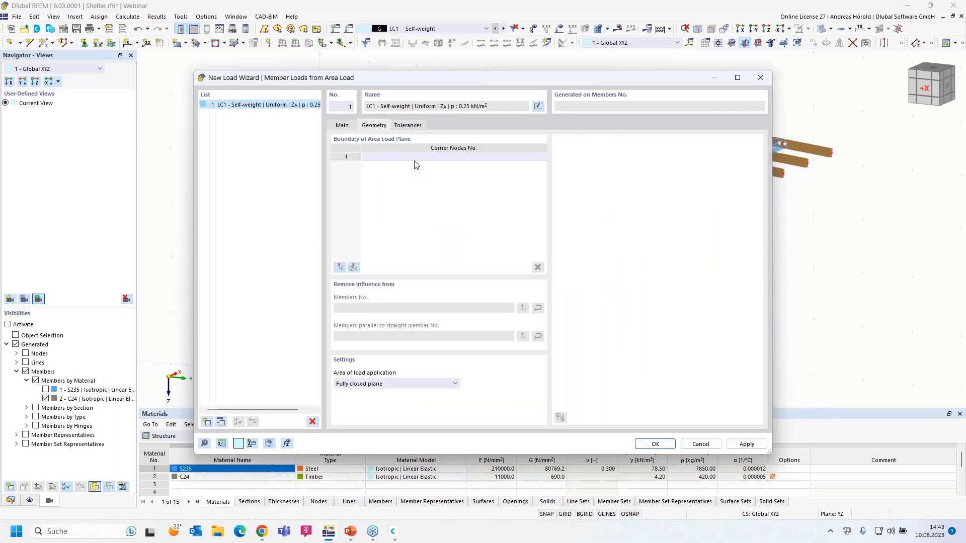
left_click(339, 268)
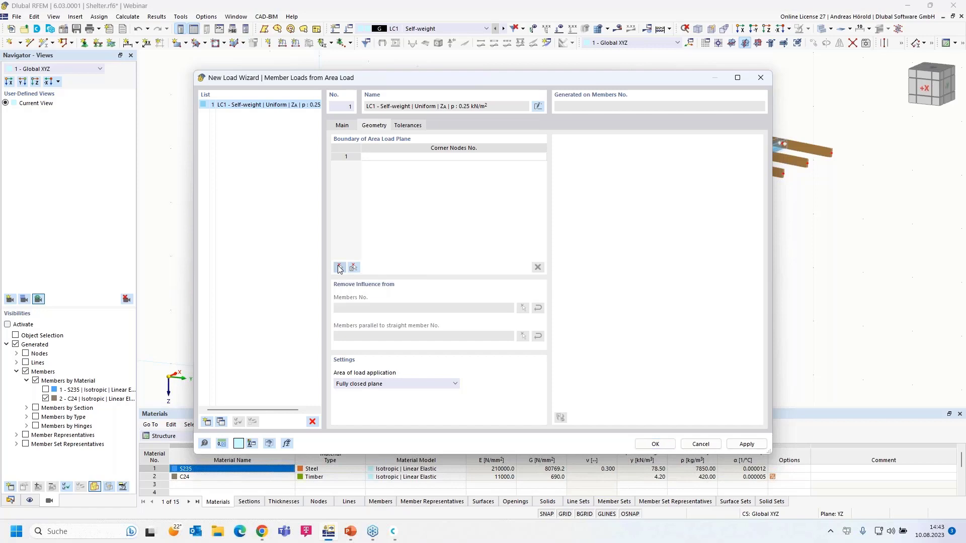
left_click(246, 220)
left_click(834, 153)
left_click(535, 94)
left_click(540, 276)
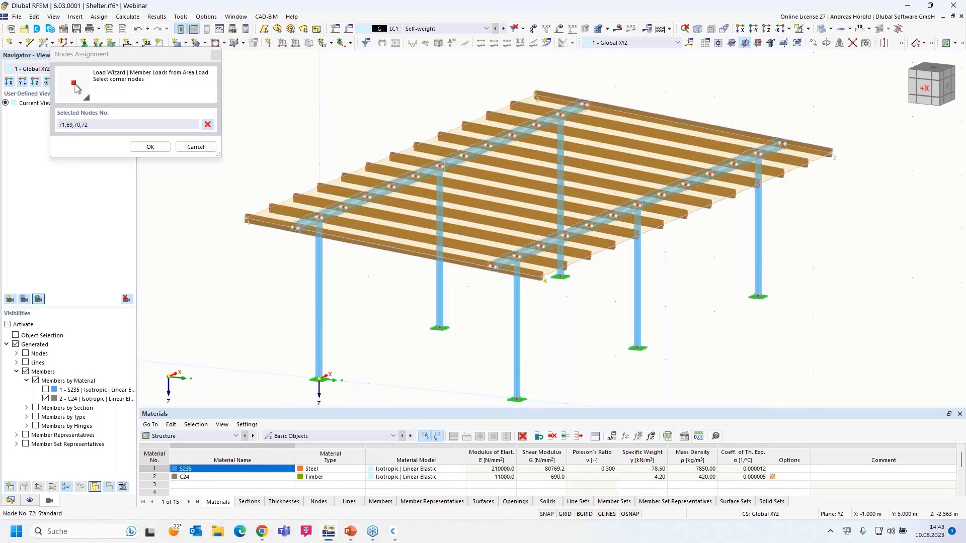
left_click(246, 220)
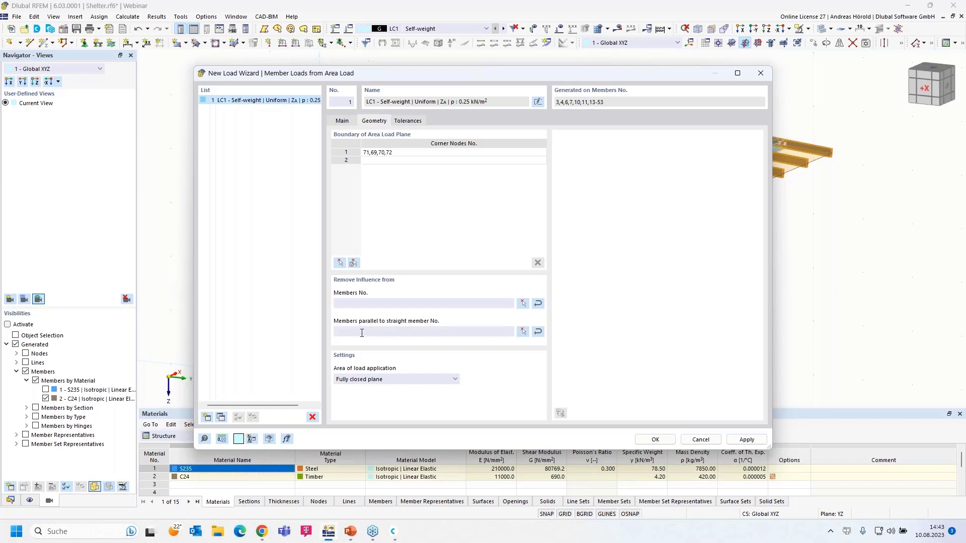
Exclude members parallel to member 4 and generate the member loads.
left_click(522, 331)
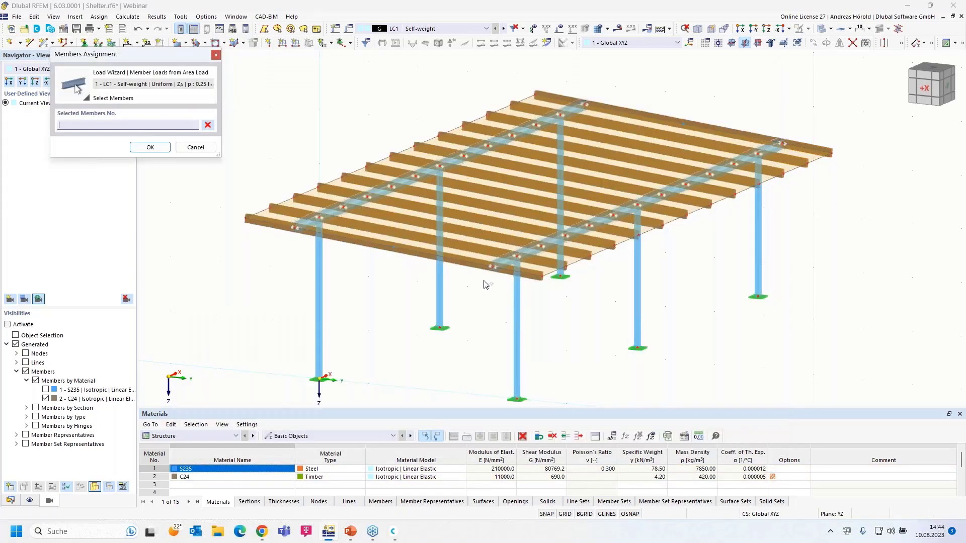
left_click(427, 168)
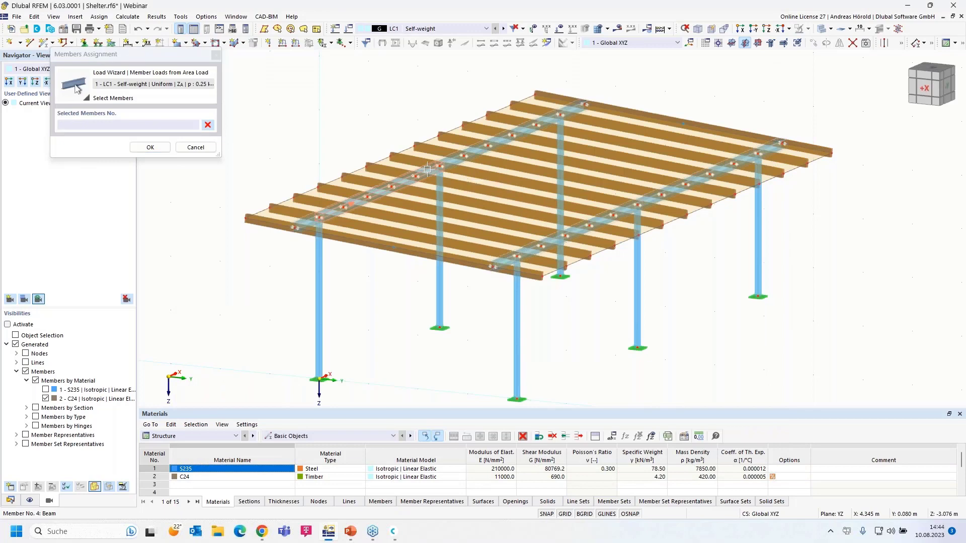
left_click(150, 148)
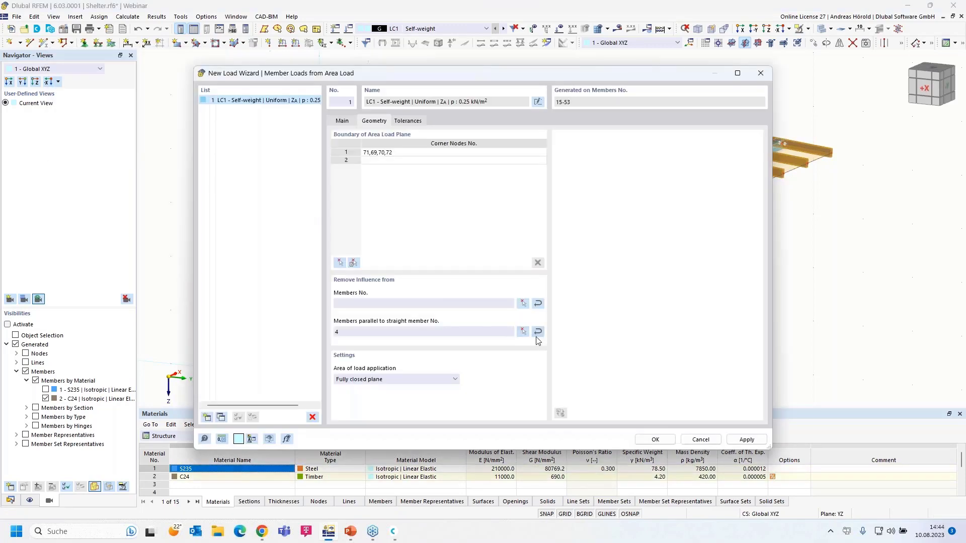
left_click(656, 440)
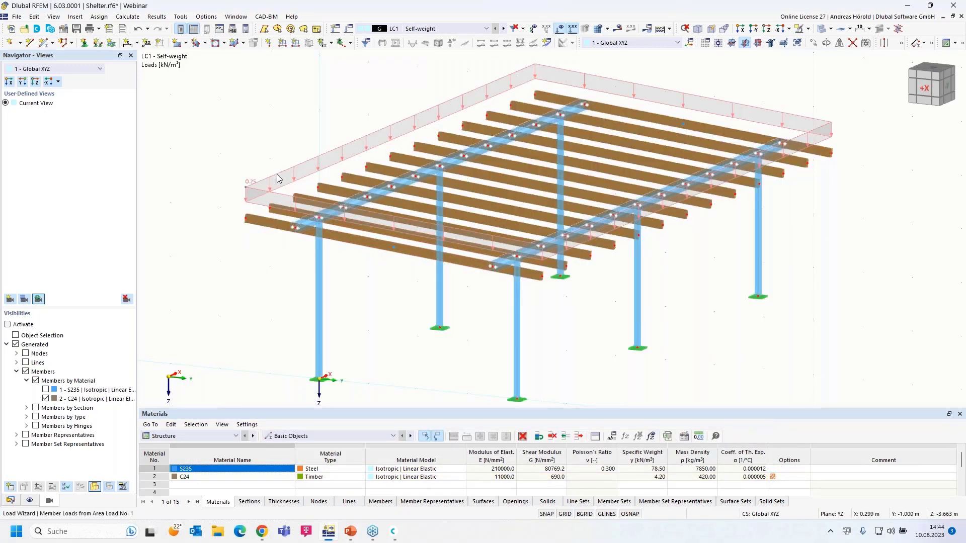
Display the generated member loads separately and inspect them from several angles.
right_click(277, 176)
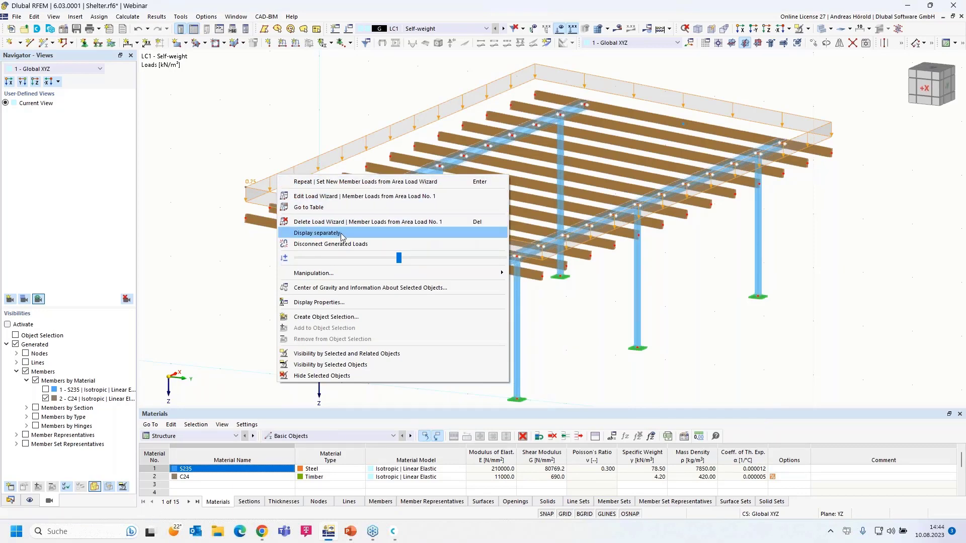
left_click(341, 233)
scroll(267, 215, "up", 5)
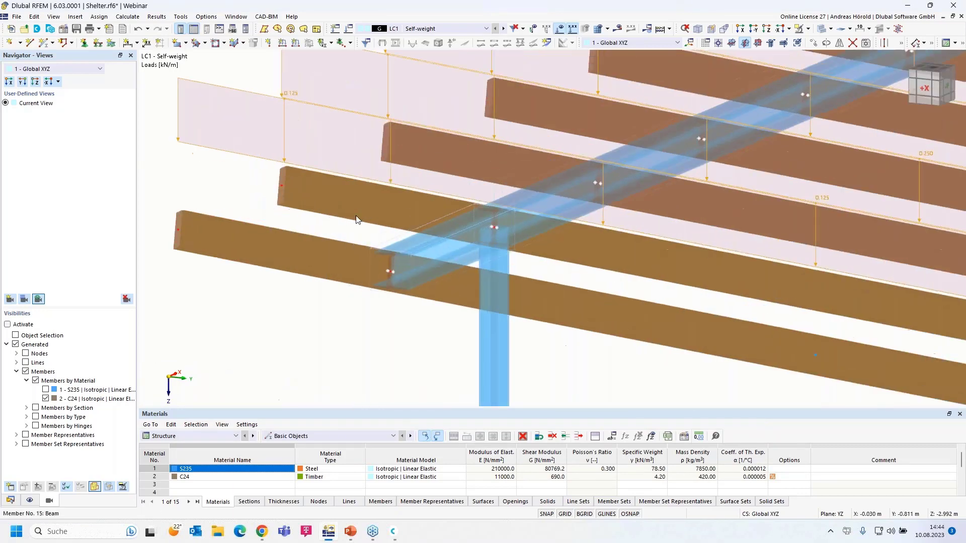
middle_click_drag(356, 220, 322, 231, "ctrl")
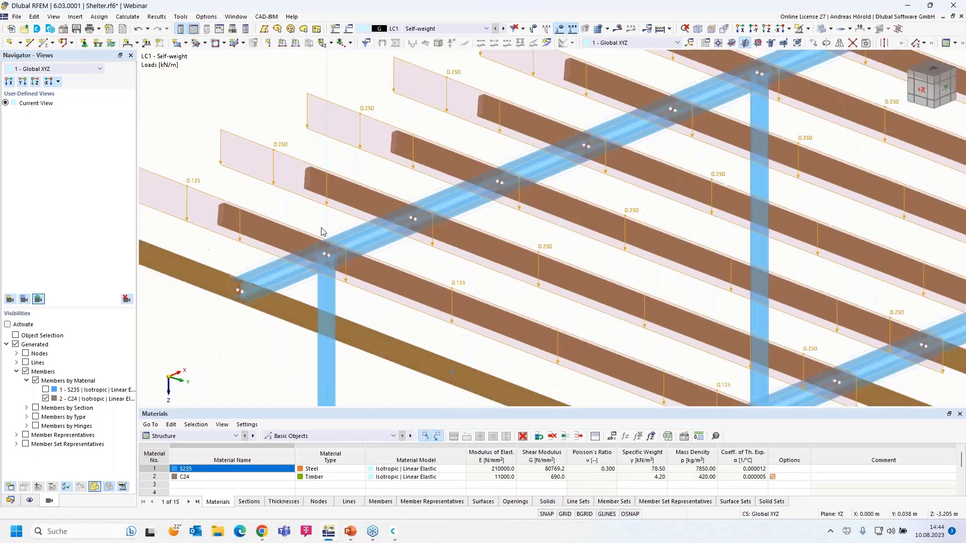
scroll(243, 212, "down", 2)
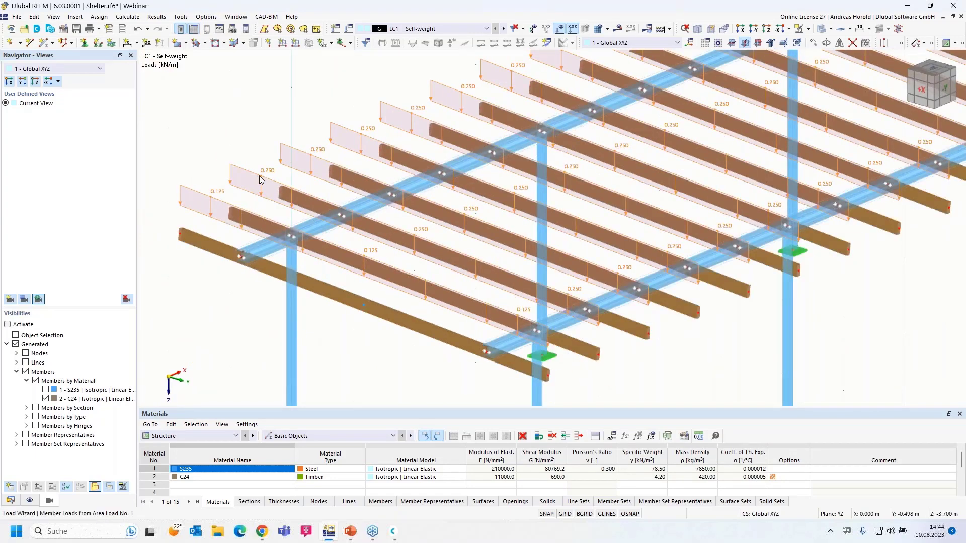
mouse_move(264, 179)
scroll(215, 213, "down", 2)
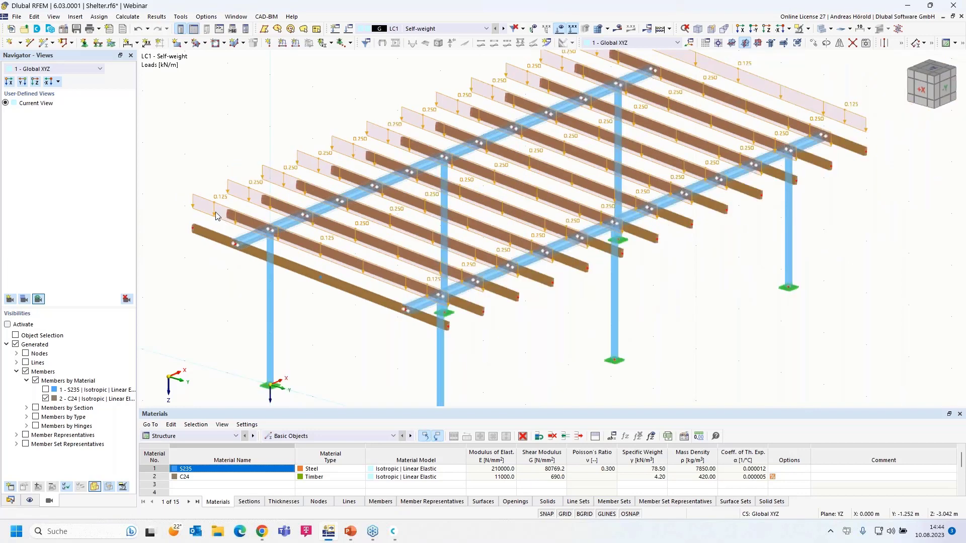
scroll(318, 322, "up", 3)
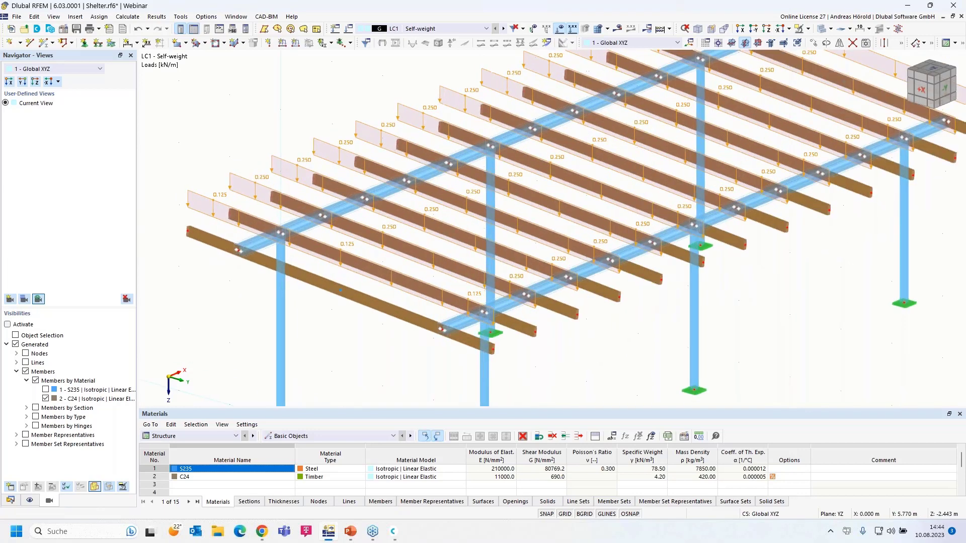
middle_click_drag(468, 352, 298, 245, "ctrl")
Switch the wizard load back to display as a single area load.
right_click(310, 224)
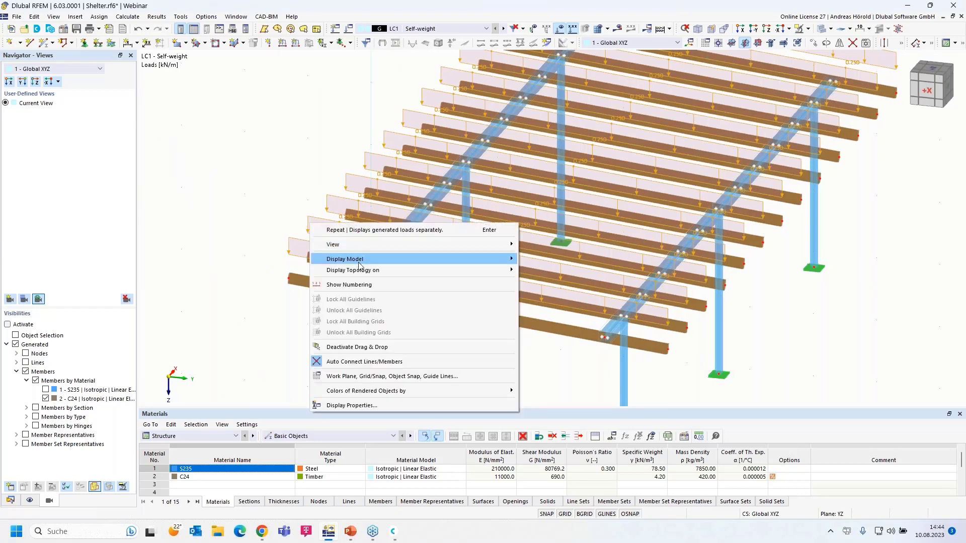
left_click(293, 241)
right_click(295, 242)
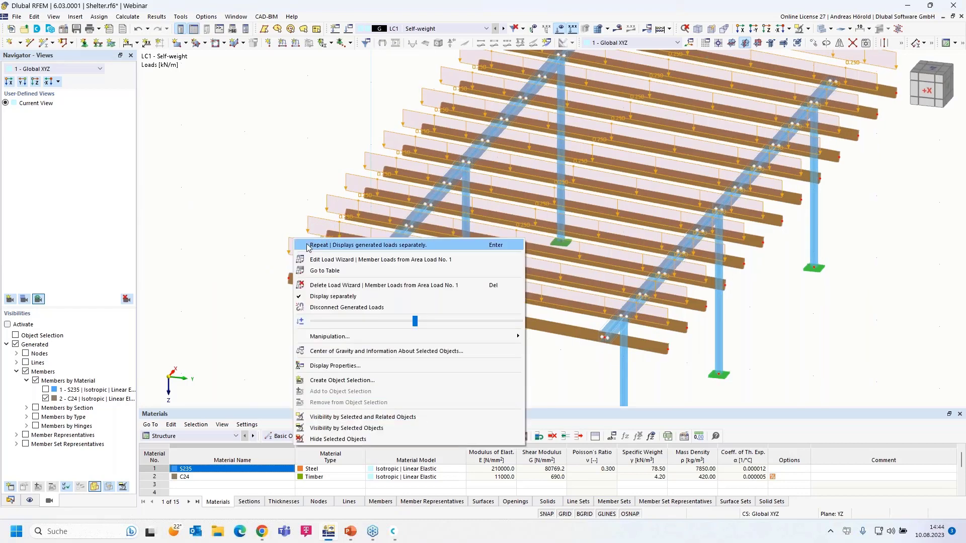
left_click(351, 297)
right_click_drag(435, 341, 397, 335)
left_click(247, 182)
Enlarge the area load's display size and reframe the whole shelter.
right_click(247, 181)
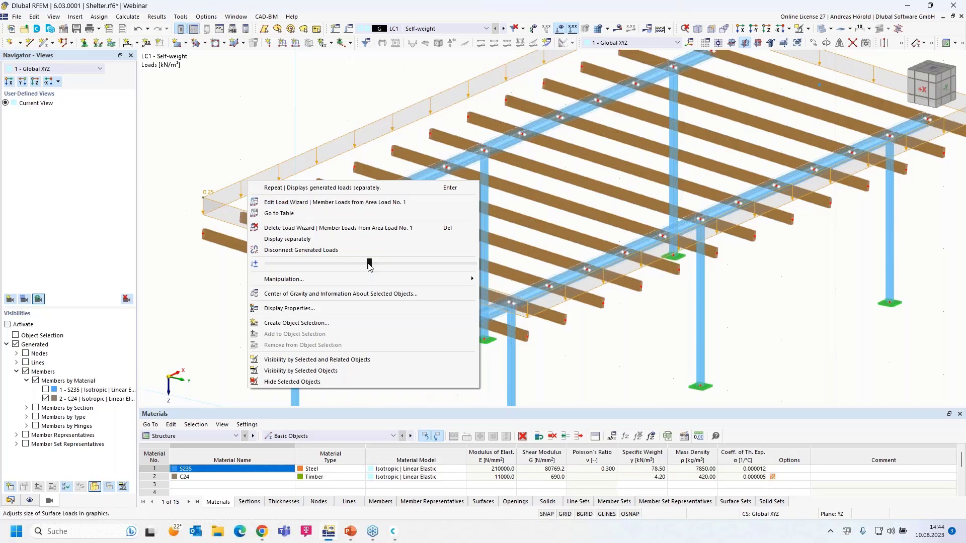
mouse_move(370, 266)
left_mouse_down()
mouse_move(428, 269)
mouse_move(366, 274)
mouse_move(438, 271)
mouse_move(369, 270)
left_mouse_up()
key("Escape")
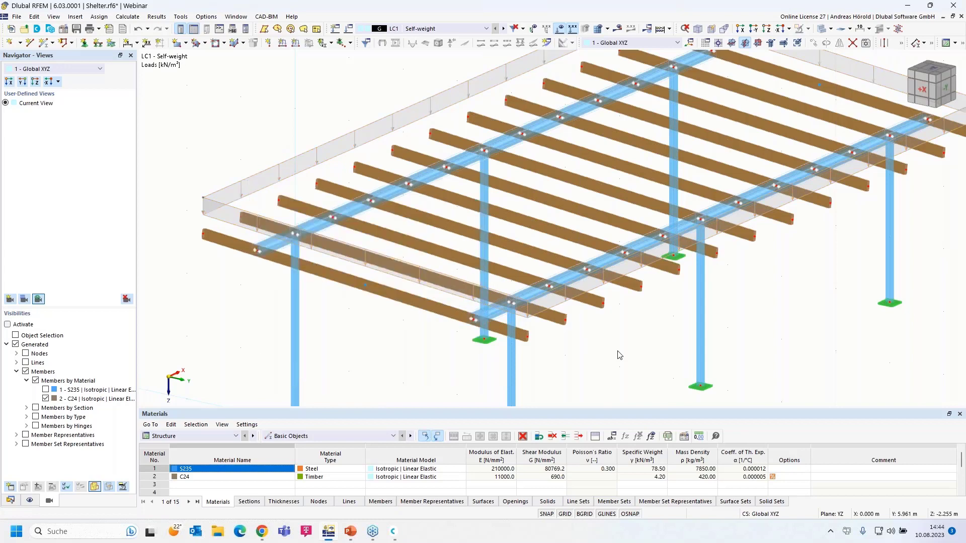
scroll(383, 321, "down", 1)
scroll(364, 316, "down", 2)
middle_click_drag(364, 315, 335, 287)
scroll(296, 268, "up", 1)
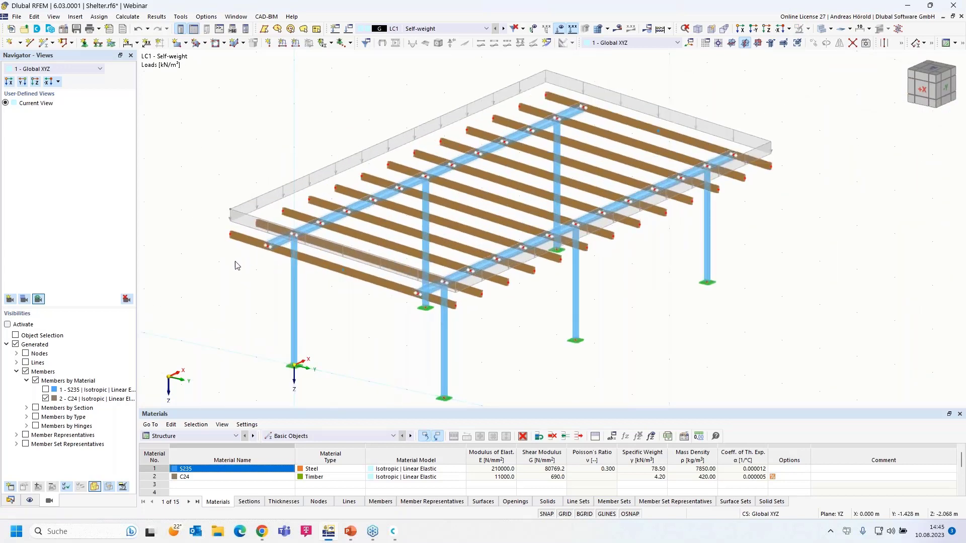
Add load case LC2 Snow with action category Snow/Ice loads - H <= 1000 m.
left_click(336, 29)
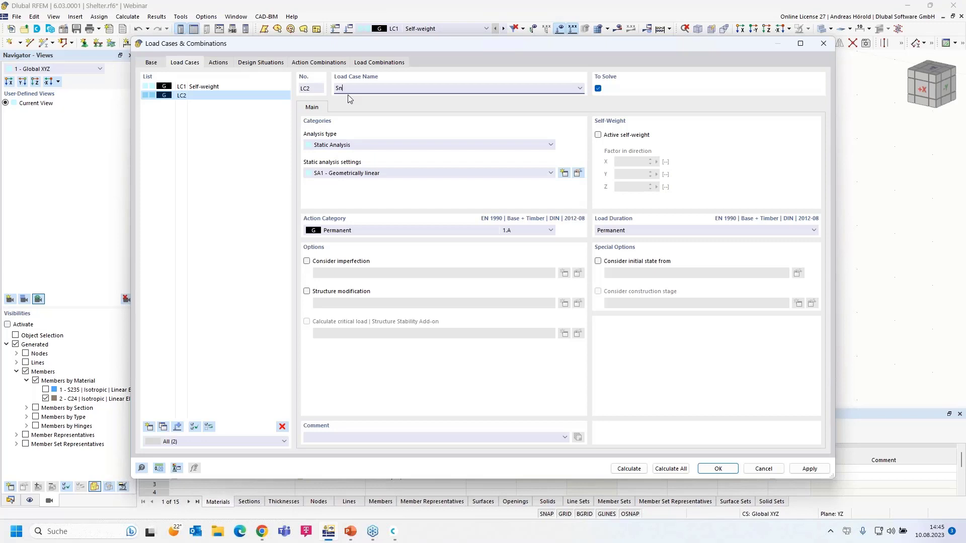
left_click(359, 232)
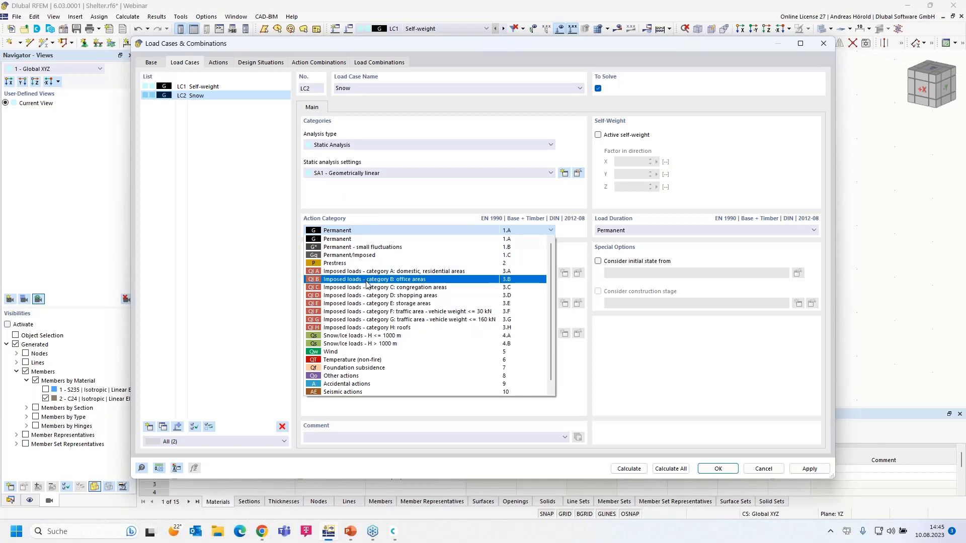
left_click(374, 335)
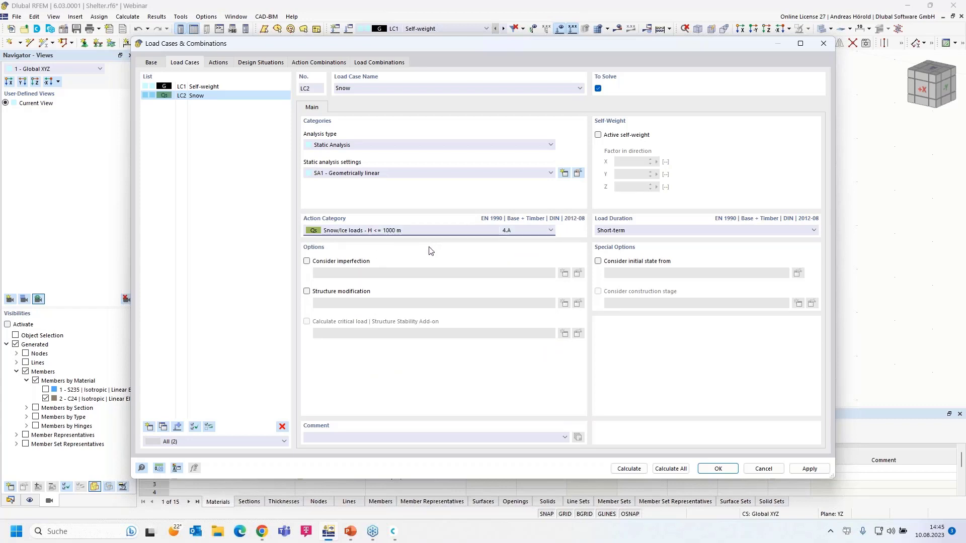
left_click(720, 469)
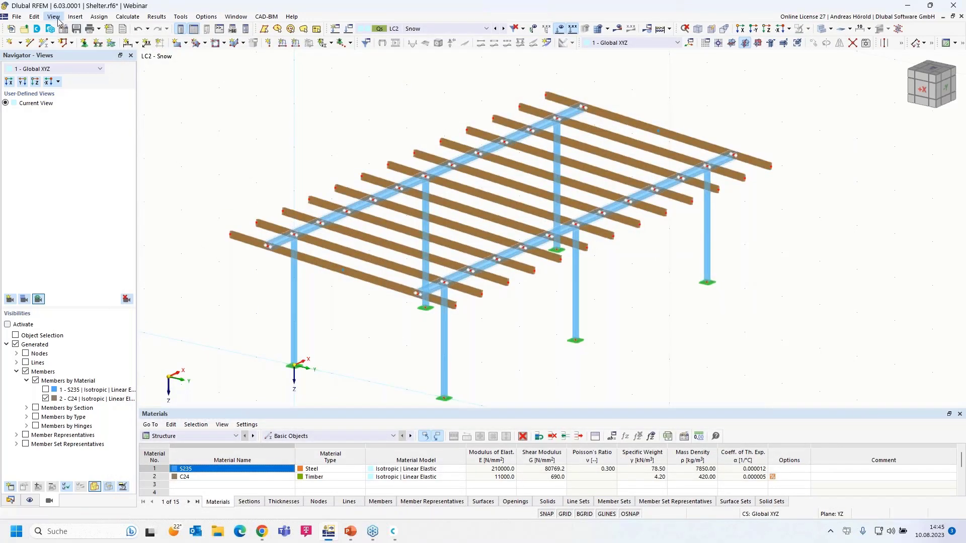
Start a Flat/Monopitch roof snow load wizard over corner nodes 71, 69, 70 and 72.
left_click(75, 17)
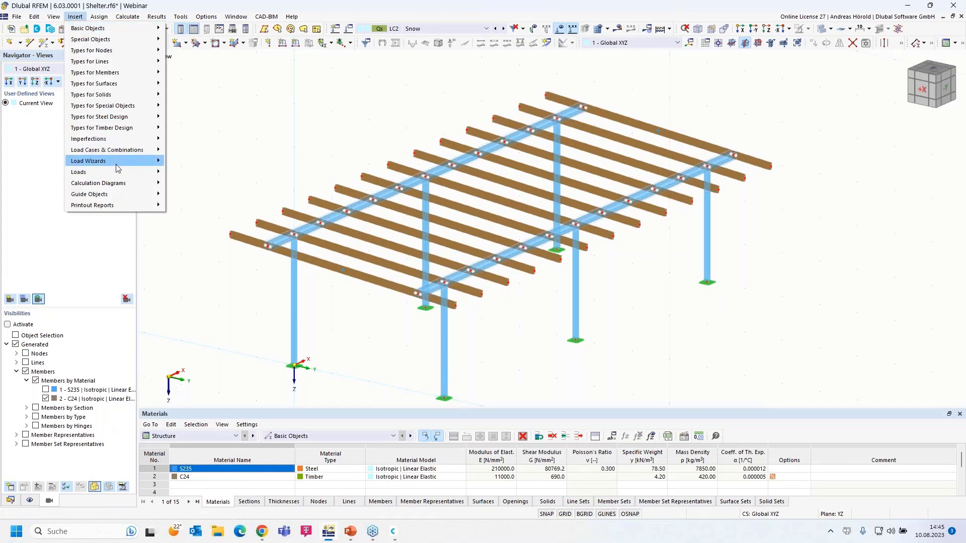
mouse_move(119, 162)
mouse_move(242, 195)
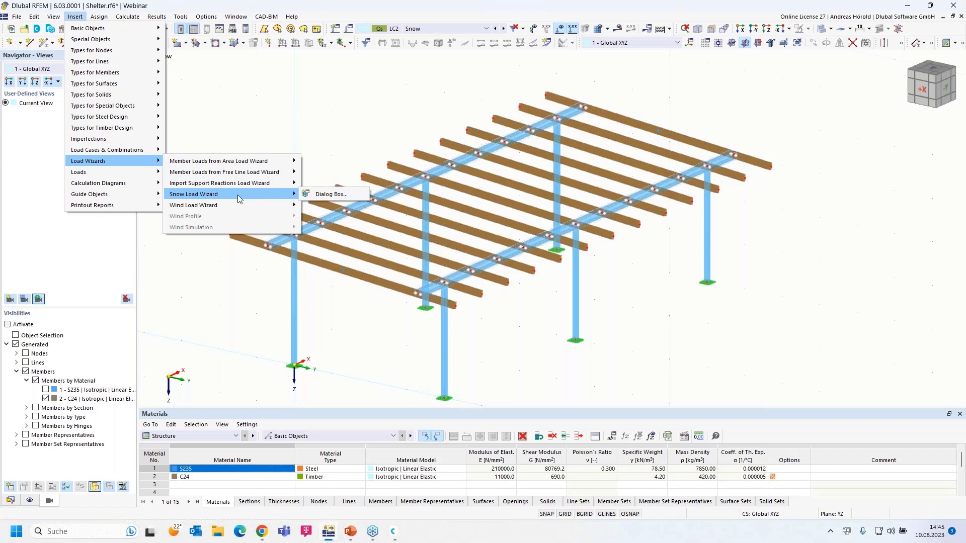
left_click(328, 196)
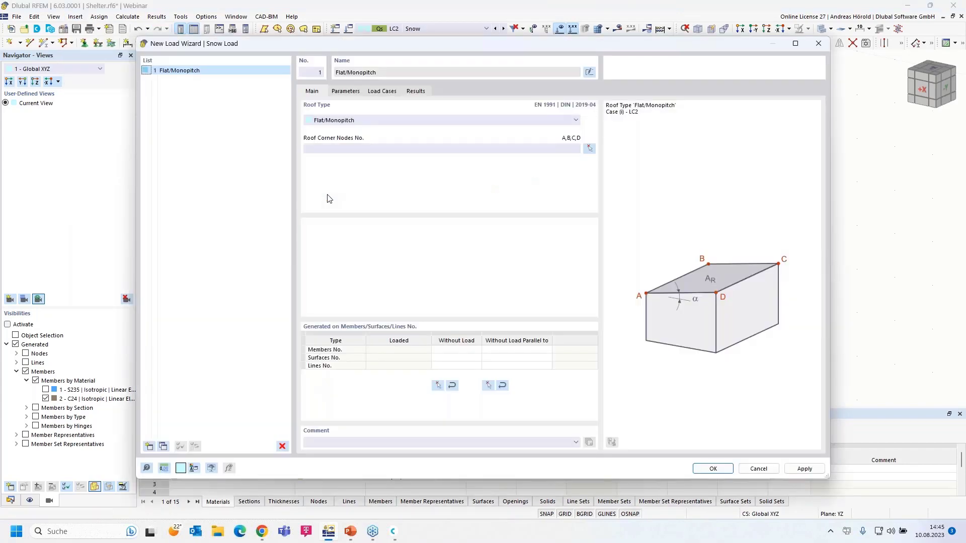
left_click(362, 123)
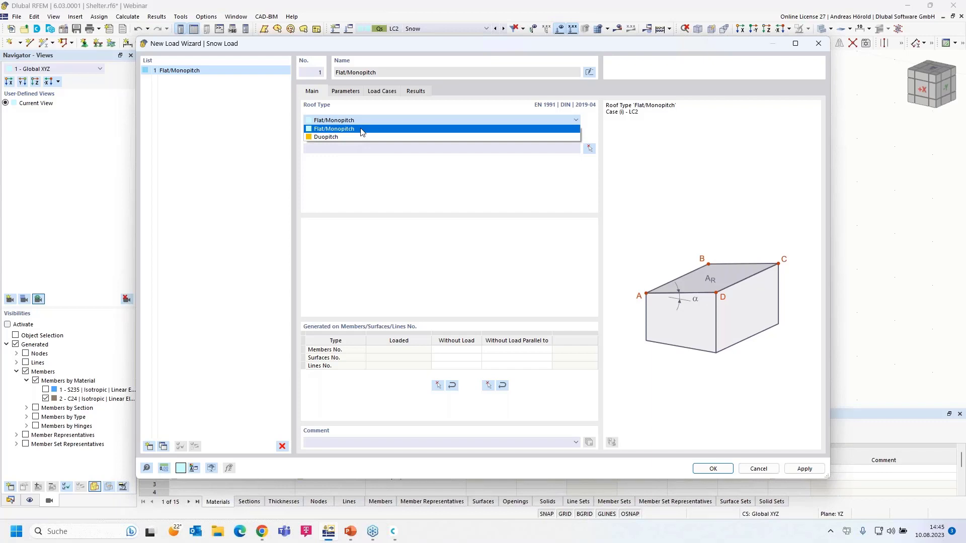
left_click(362, 129)
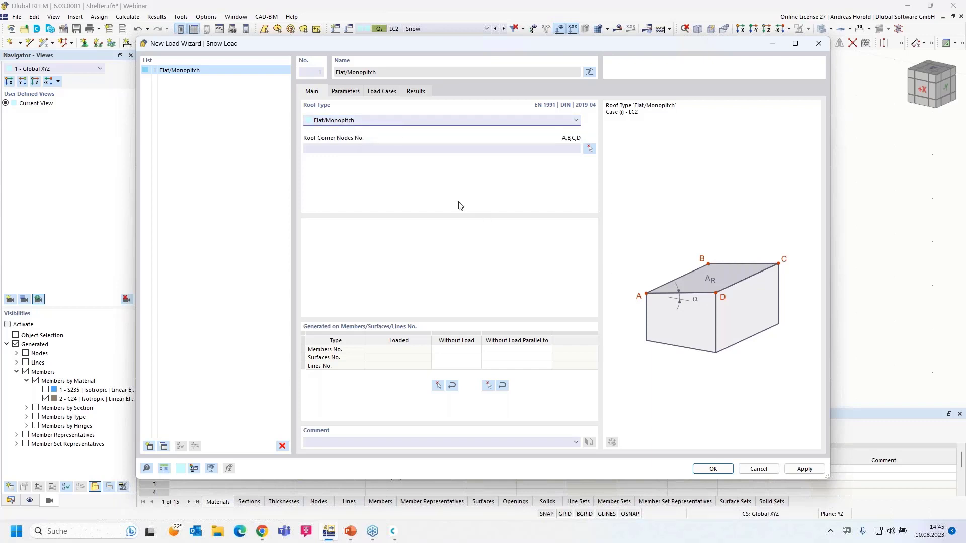
left_click(589, 148)
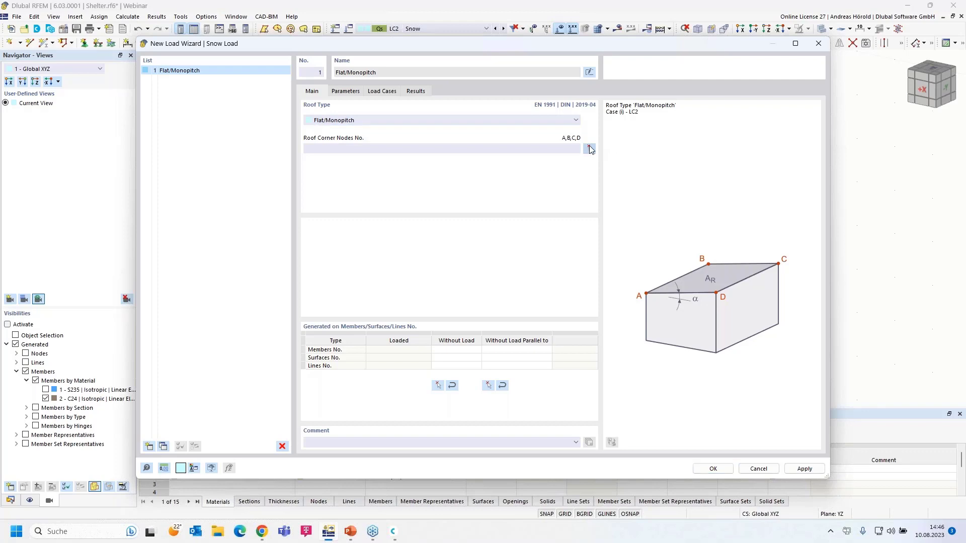
left_click(233, 235)
left_click(546, 95)
left_click(770, 167)
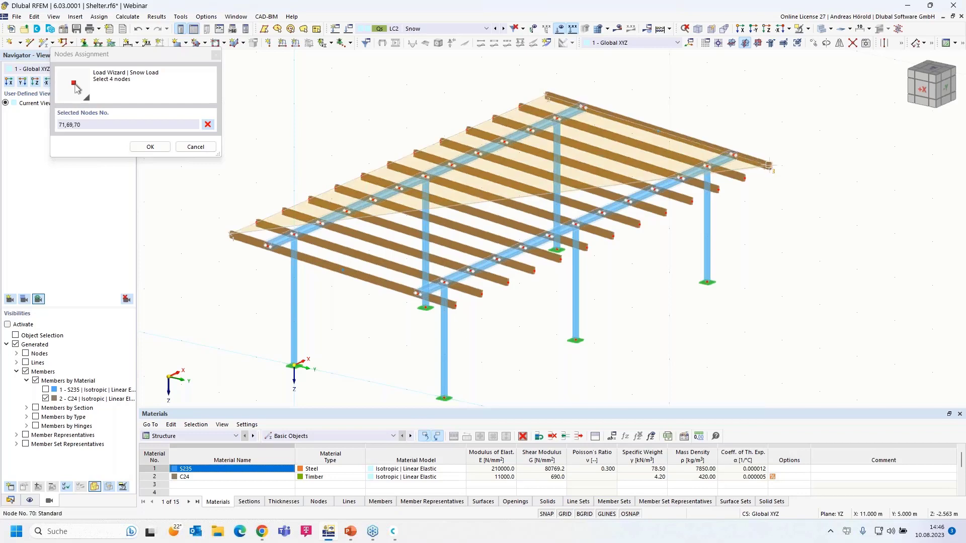
left_click(455, 305)
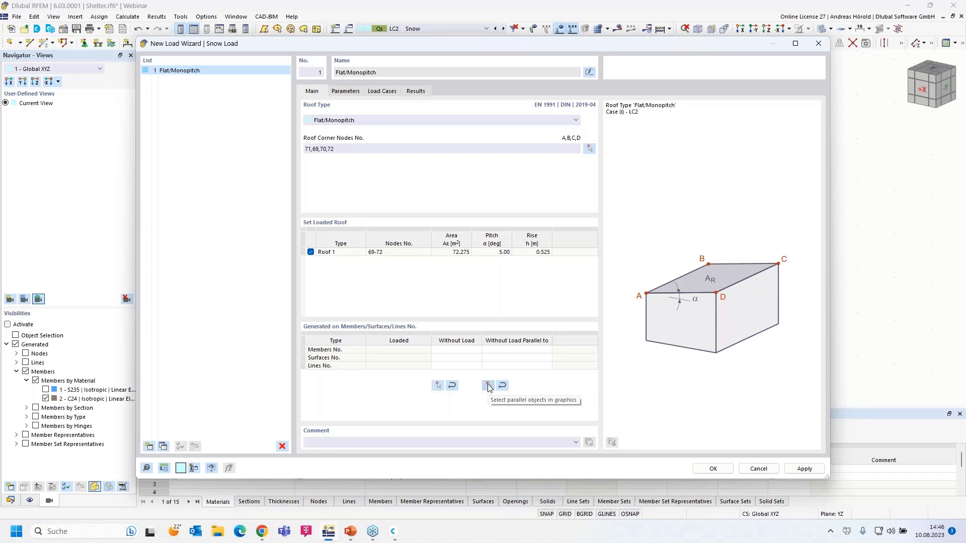
Exclude members parallel to member 4 from the snow load.
left_click(488, 386)
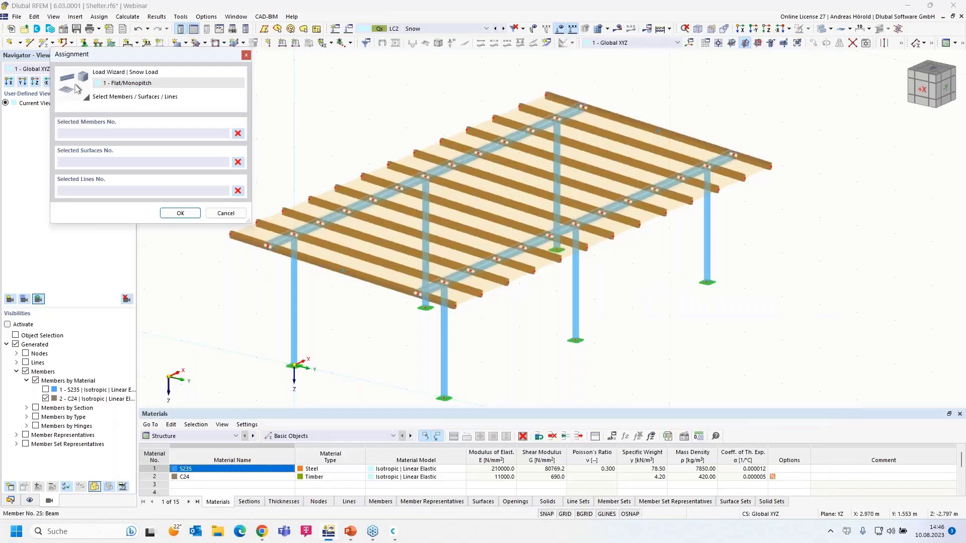
left_click(417, 190)
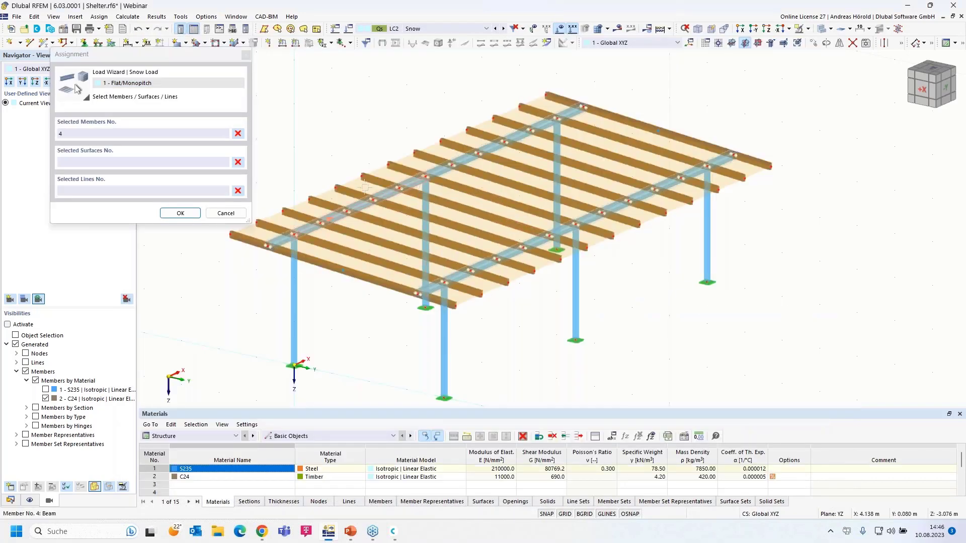
left_click(184, 215)
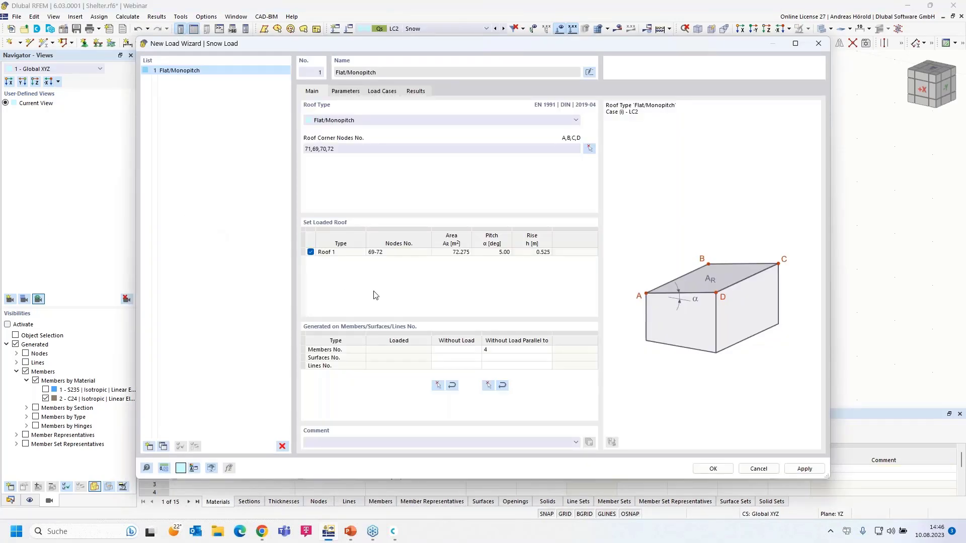
Set the snow definition type back to Map and parameters and import values from the Snow Load Map.
left_click(345, 93)
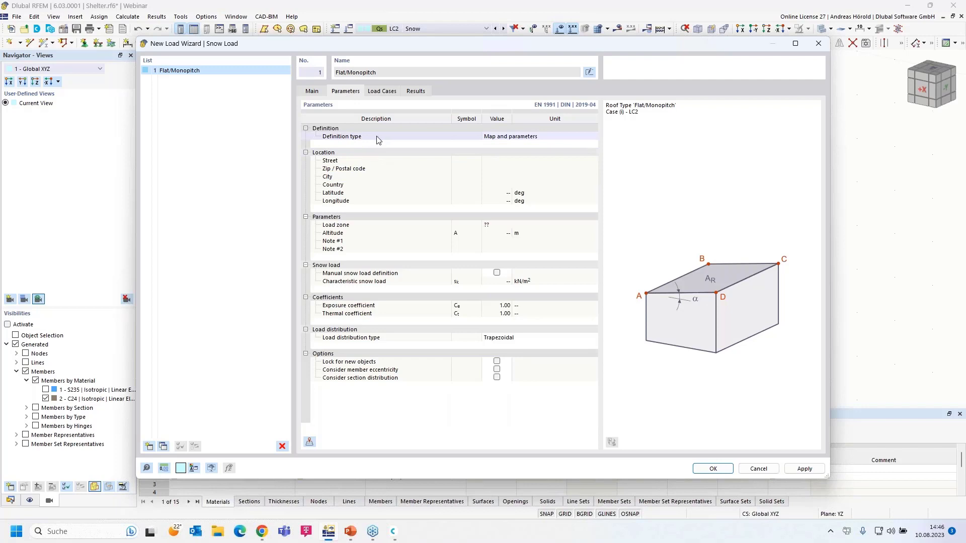
left_click(505, 139)
left_click(506, 139)
left_click(515, 152)
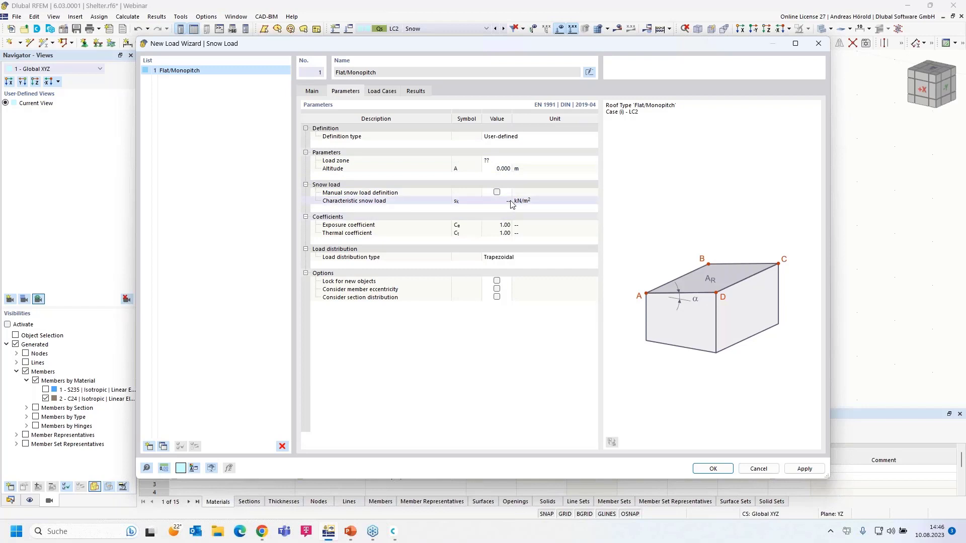
left_click(502, 136)
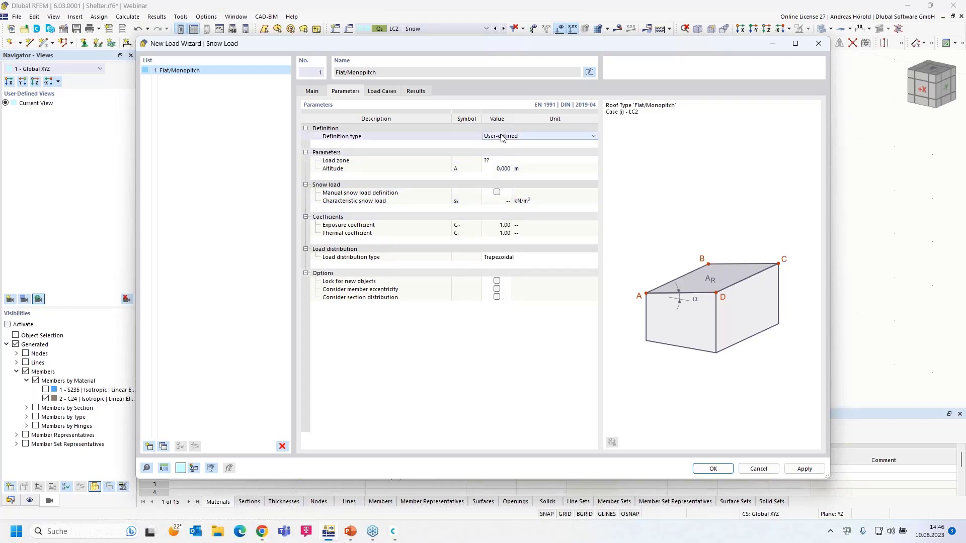
left_click(502, 137)
left_click(506, 147)
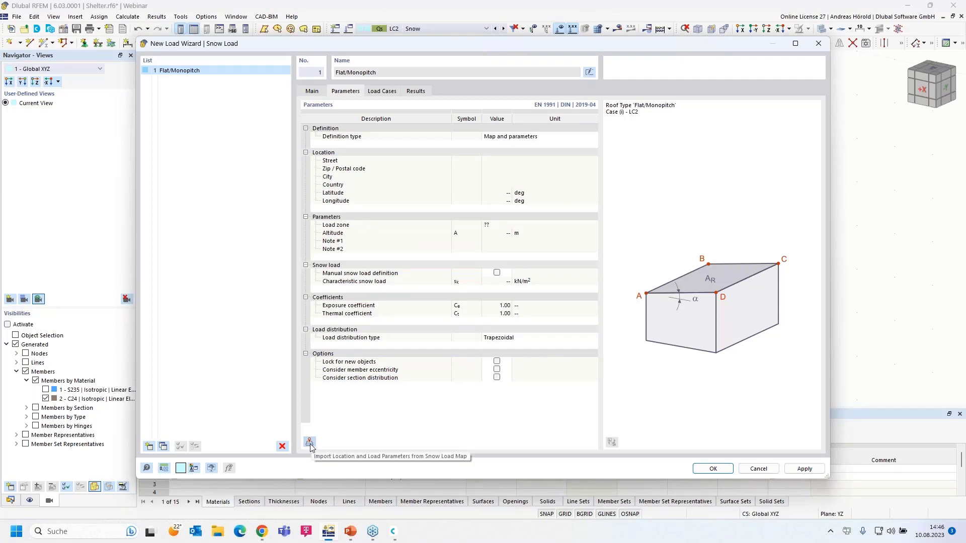
left_click(310, 443)
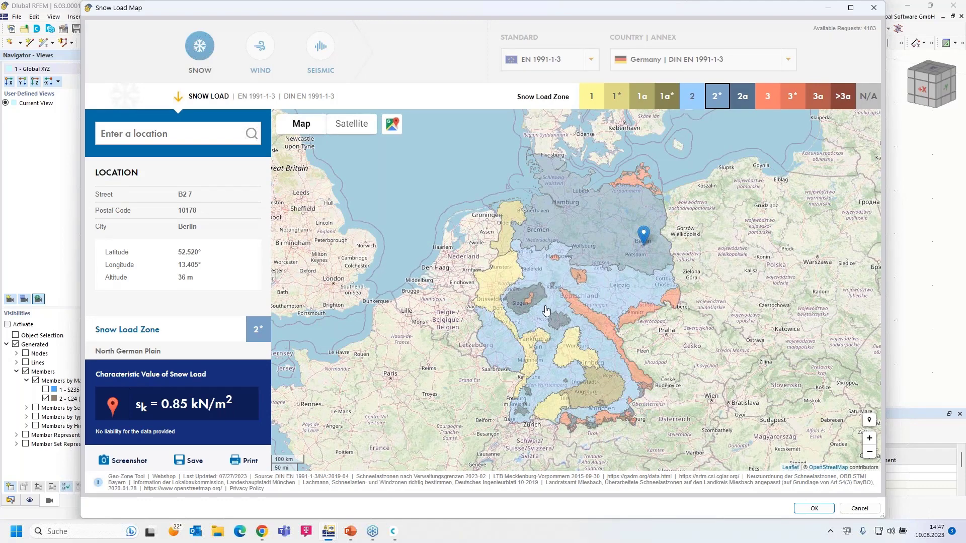
Search for the site's Leipzig street address in the location field, correcting its spelling.
left_click(166, 135)
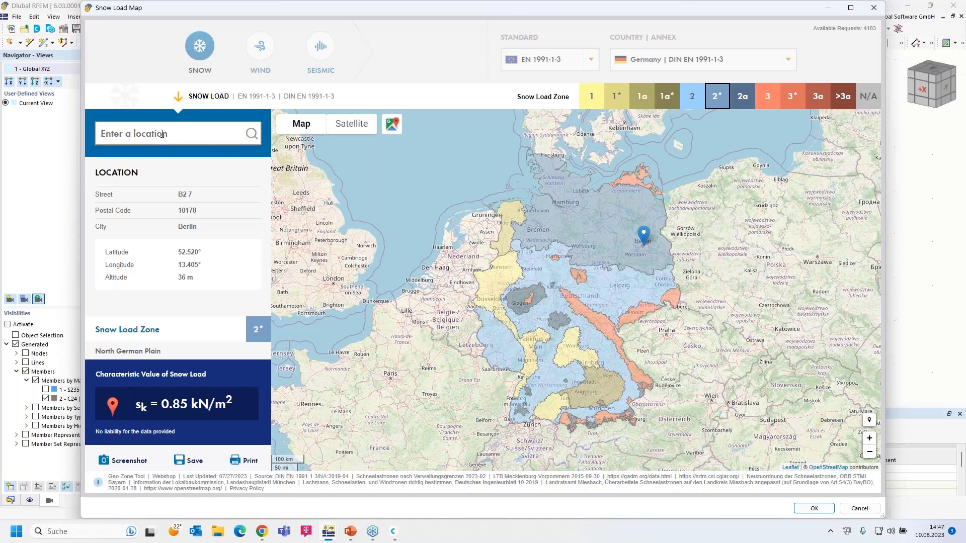
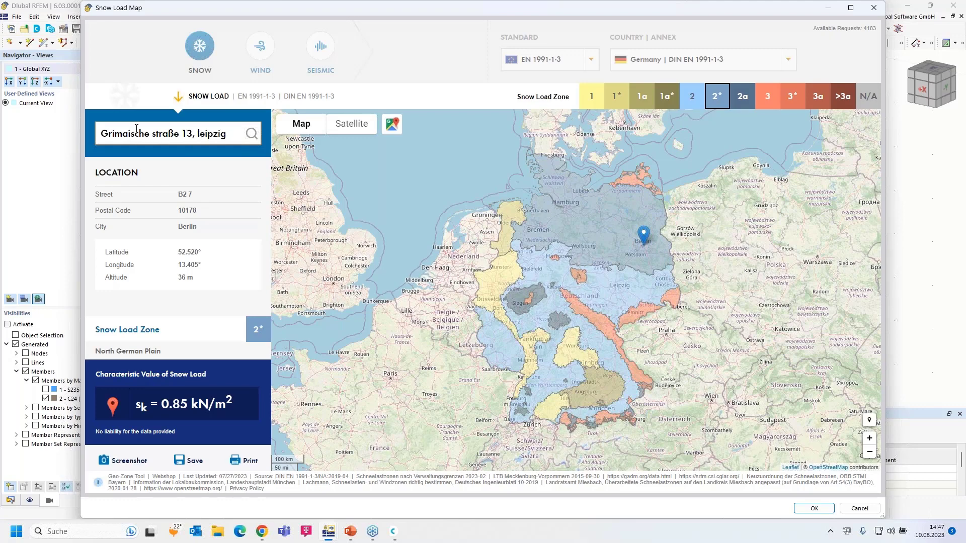
left_click_drag(234, 142, 88, 130)
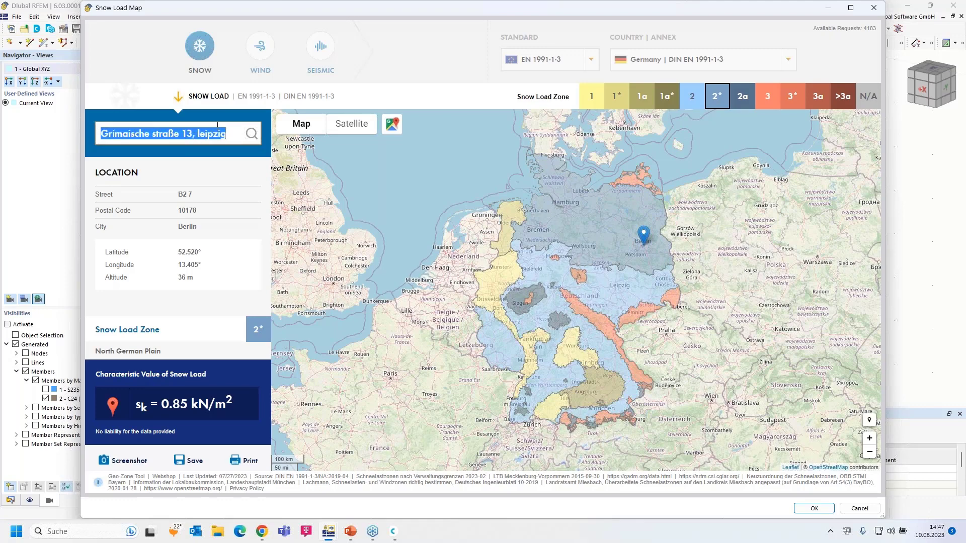
left_click(251, 134)
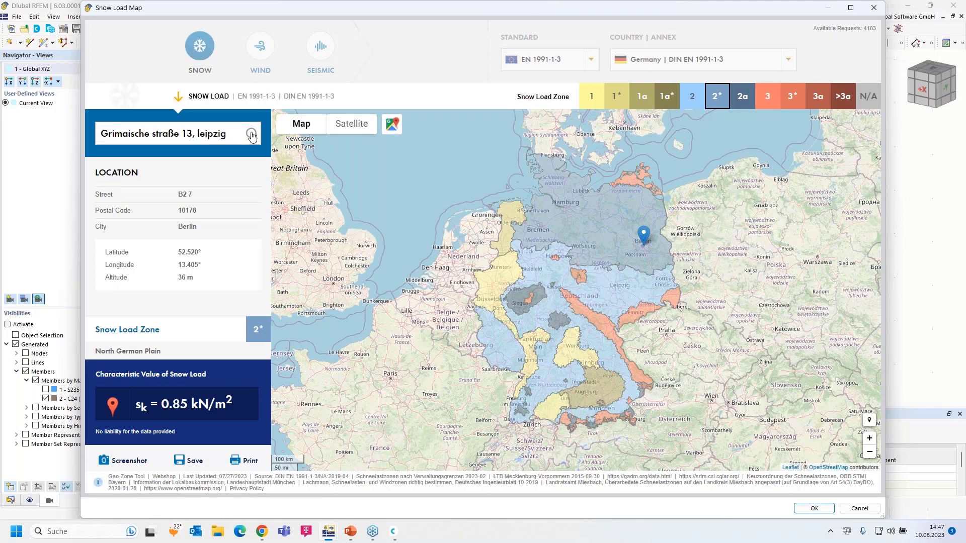
triple_click(226, 133)
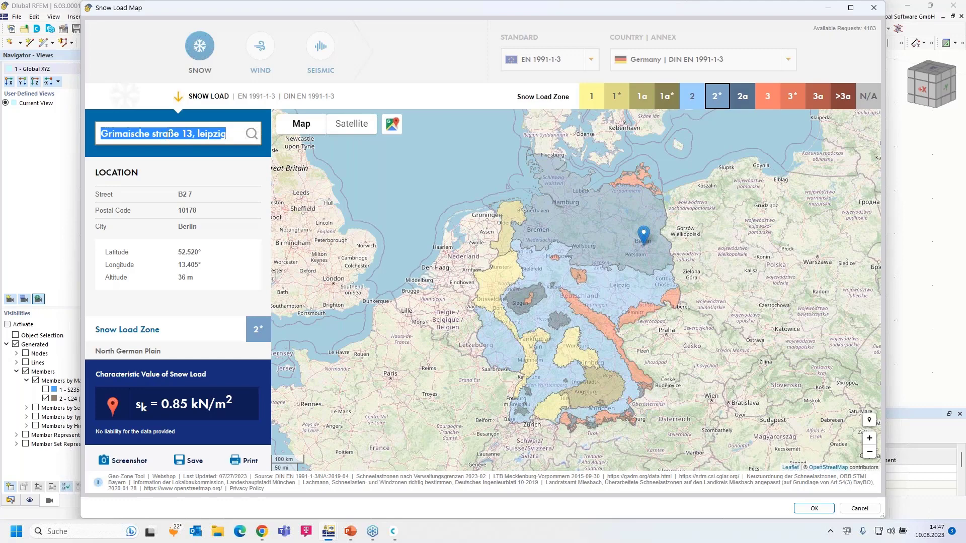
left_click(136, 134)
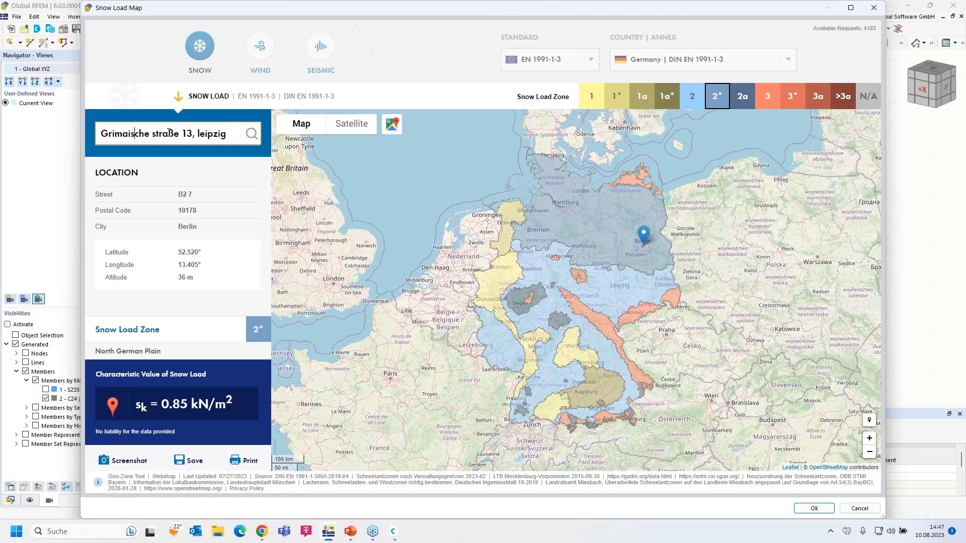
left_click(151, 133)
key("Delete")
type("S")
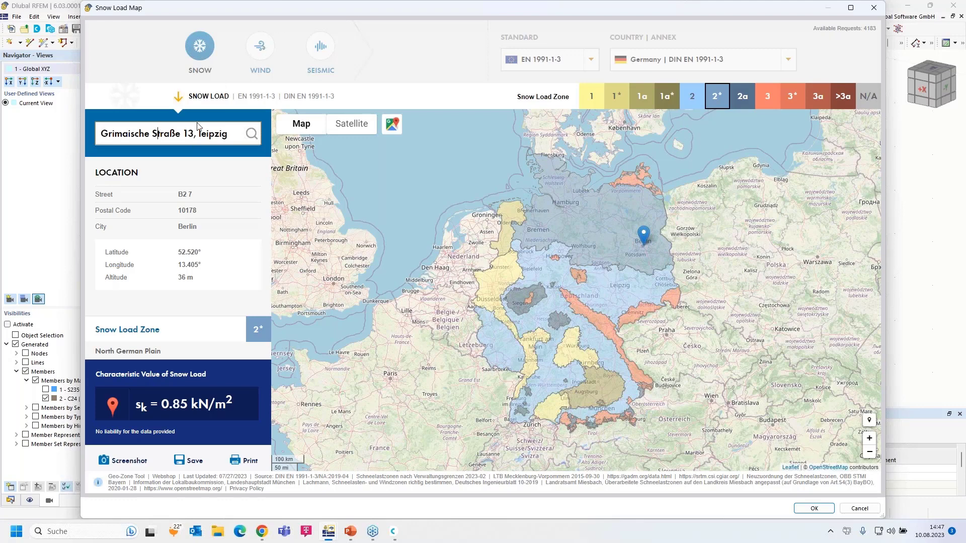
double_click(201, 134)
key("BackSpace")
key("BackSpace")
key("BackSpace")
key("BackSpace")
type("3,")
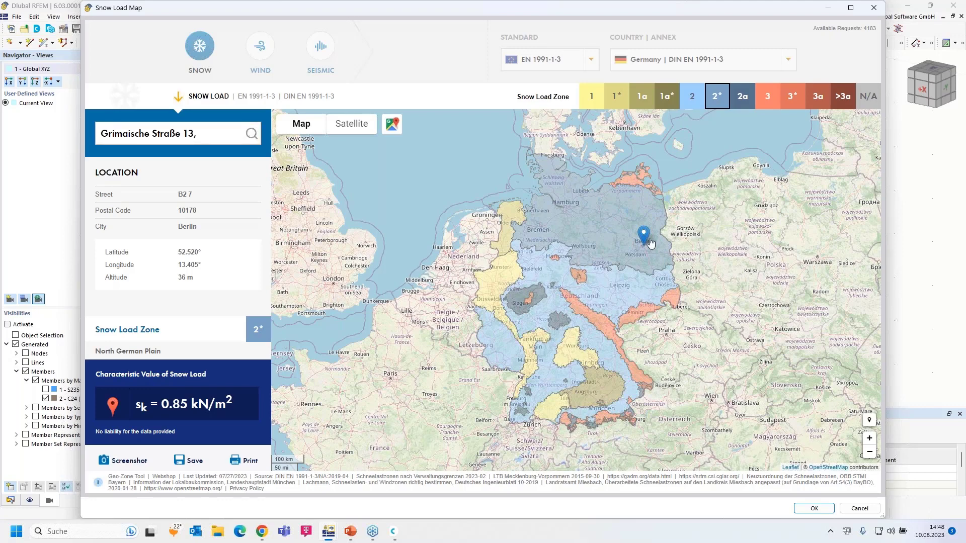
Pin the site in Leipzig on the map and accept snow zone 2, 119 m, sk 0.85 kN/m².
scroll(648, 234, "up", 4)
scroll(578, 376, "up", 2)
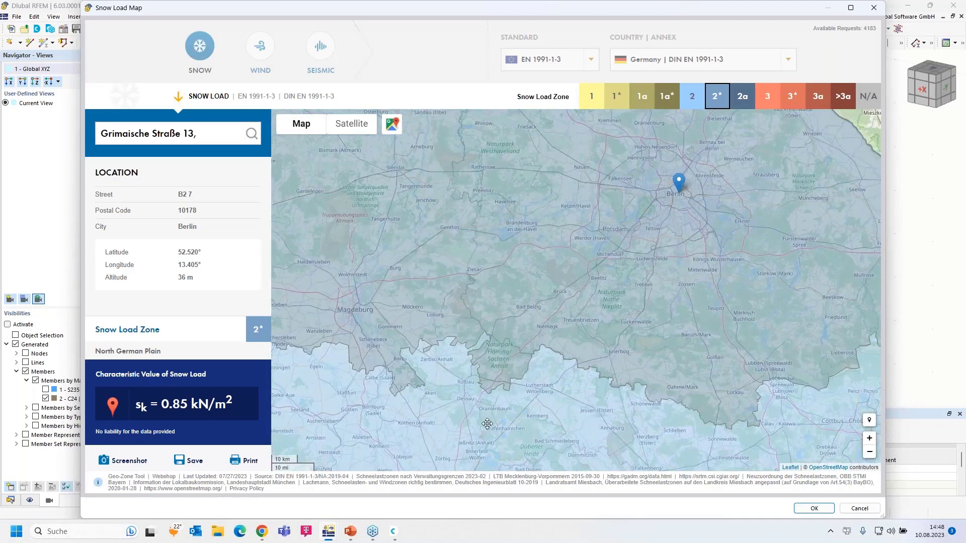
left_click_drag(522, 318, 524, 207)
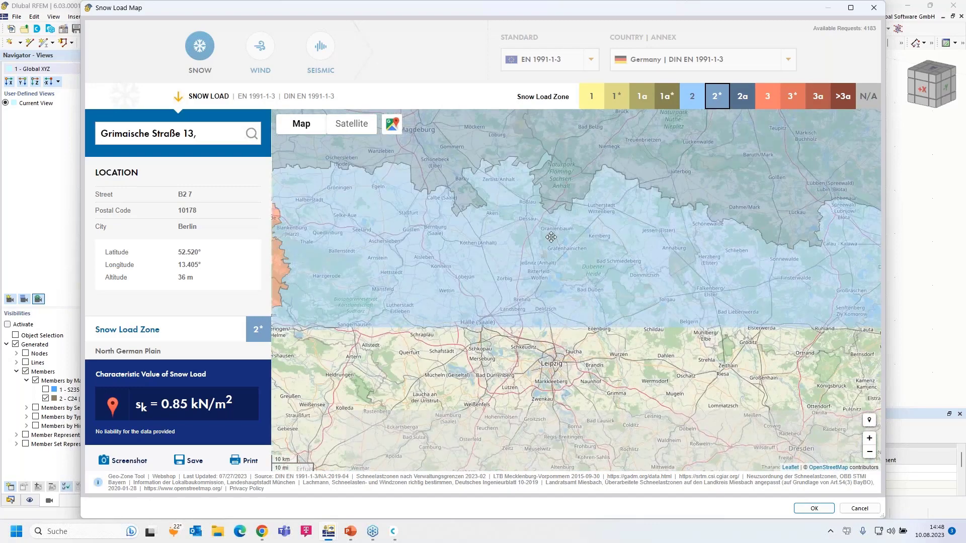
scroll(539, 384, "up", 2)
left_click_drag(634, 282, 661, 187)
left_click(661, 185)
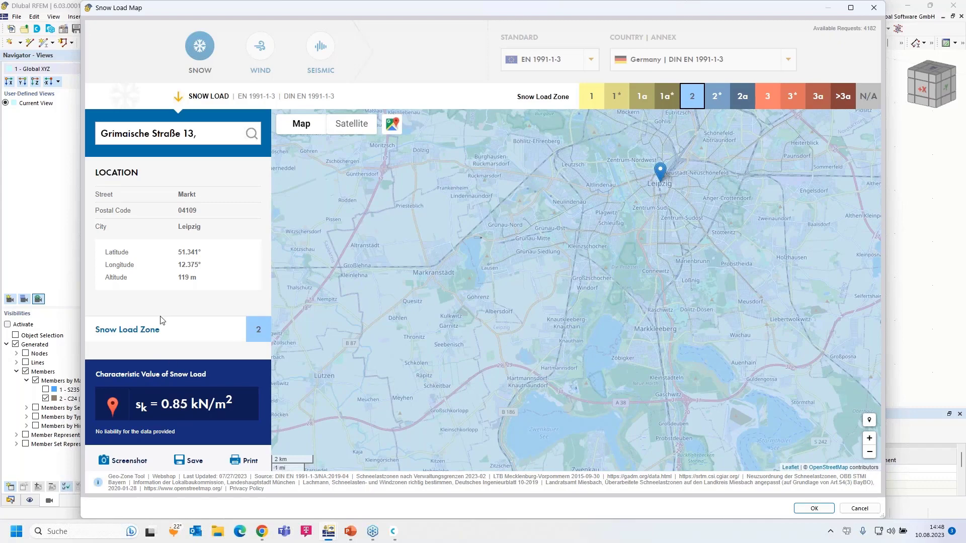
left_click(812, 508)
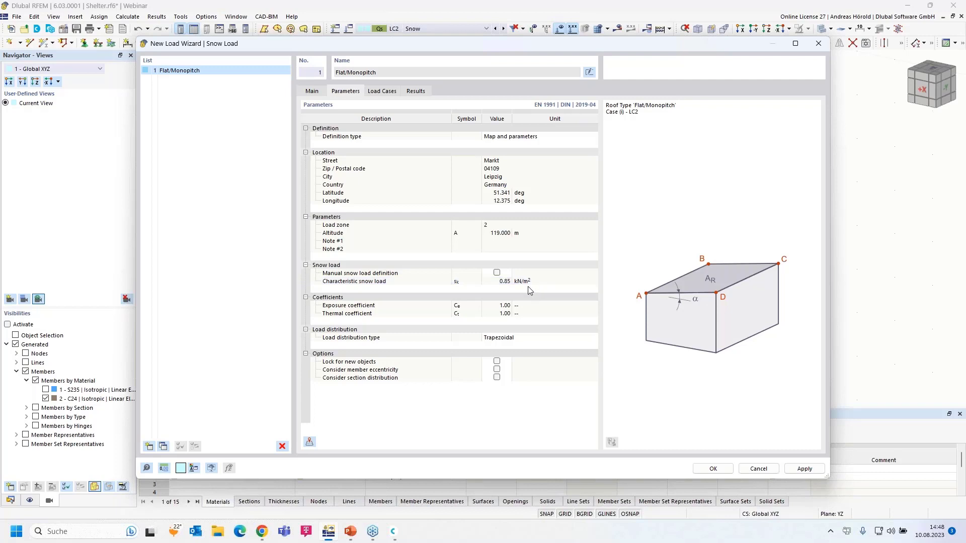
Verify the target load case is LC2 - Snow and generate the Leipzig snow load.
left_click(381, 92)
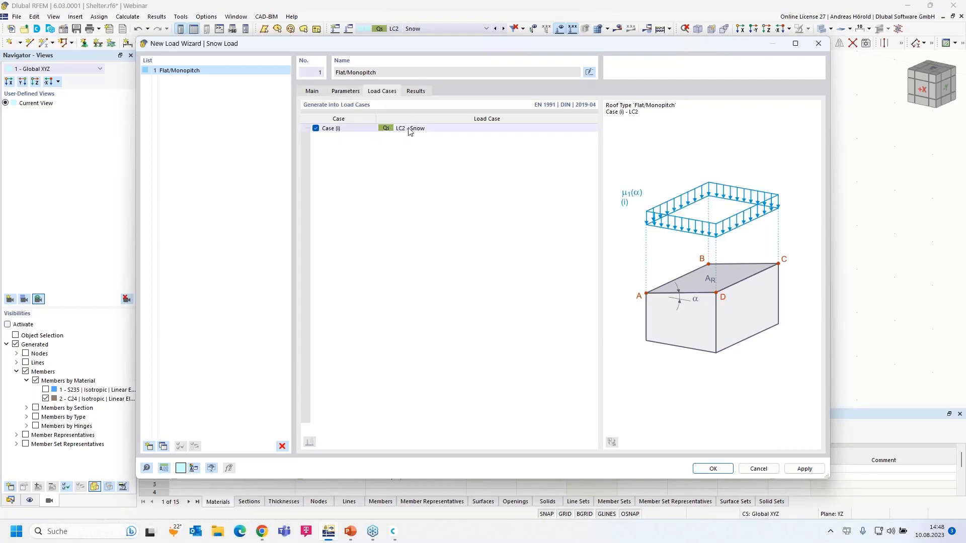
left_click(713, 470)
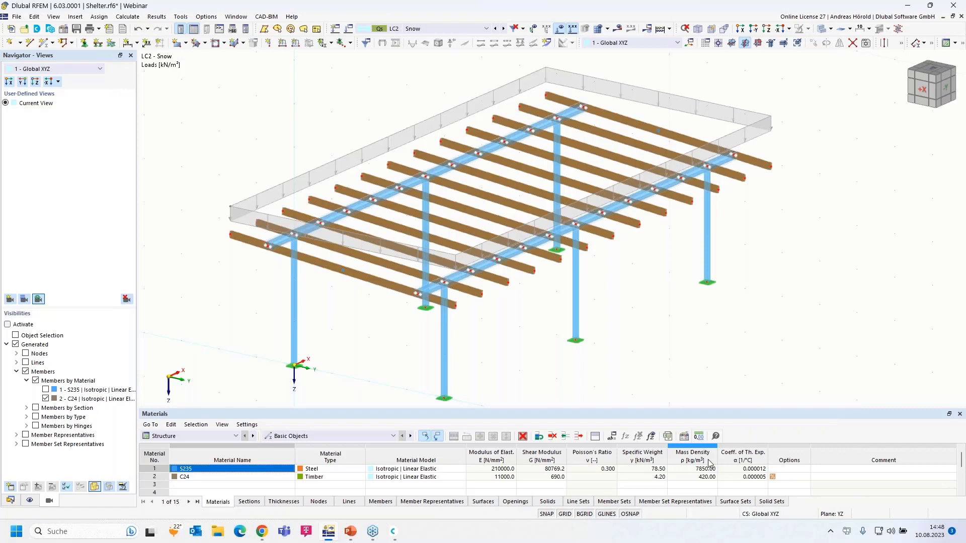
Show the snow as separate generated member loads (0.680 and 0.340 kN/m).
scroll(281, 197, "up", 3)
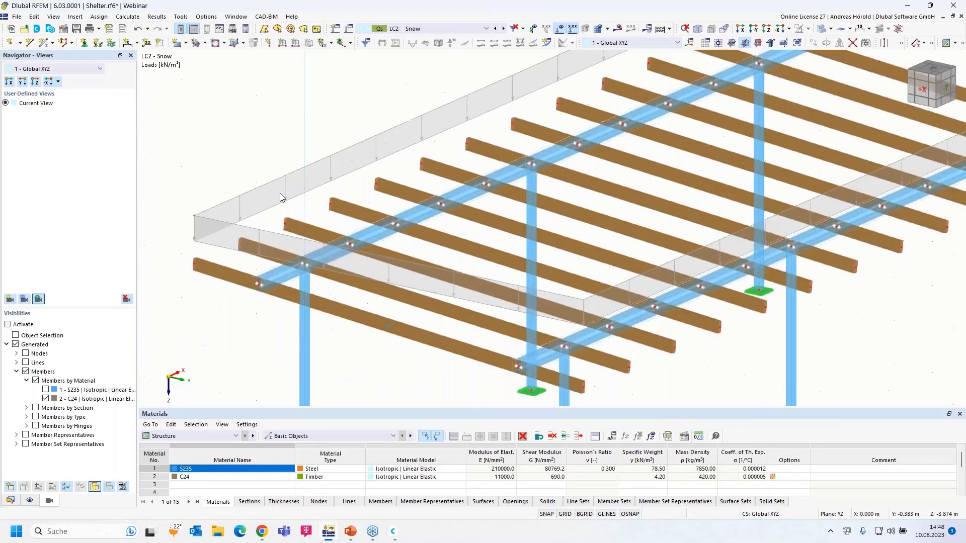
scroll(281, 197, "down", 3)
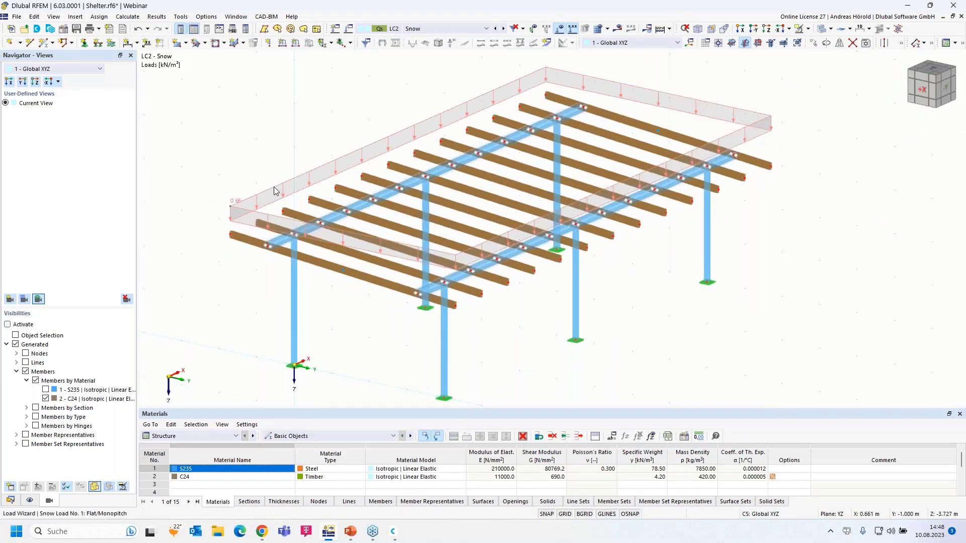
right_click(276, 191)
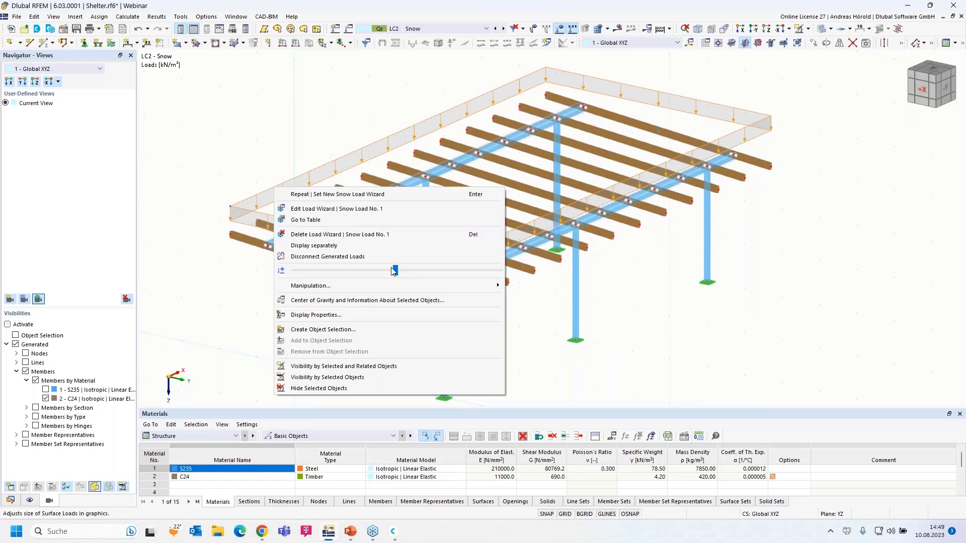
left_click_drag(396, 270, 398, 270)
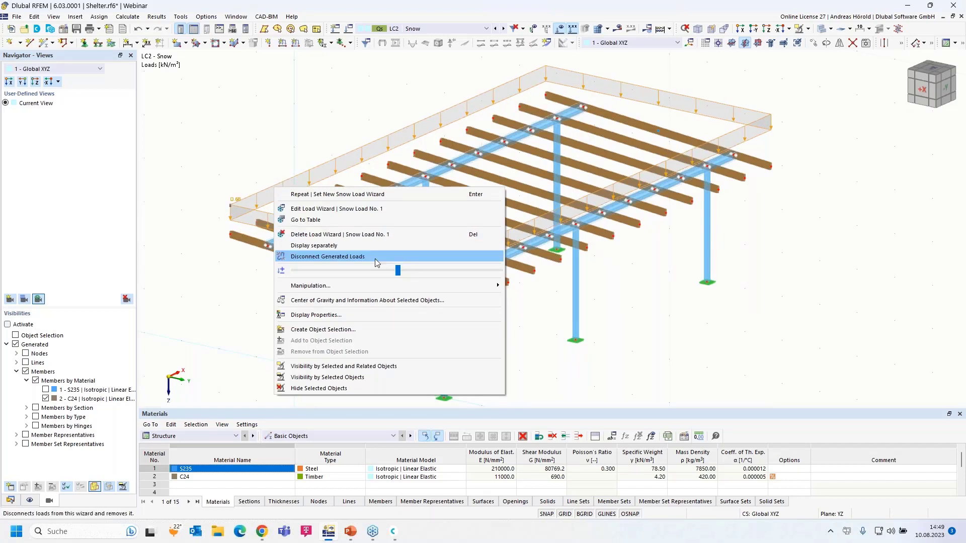
left_click(325, 246)
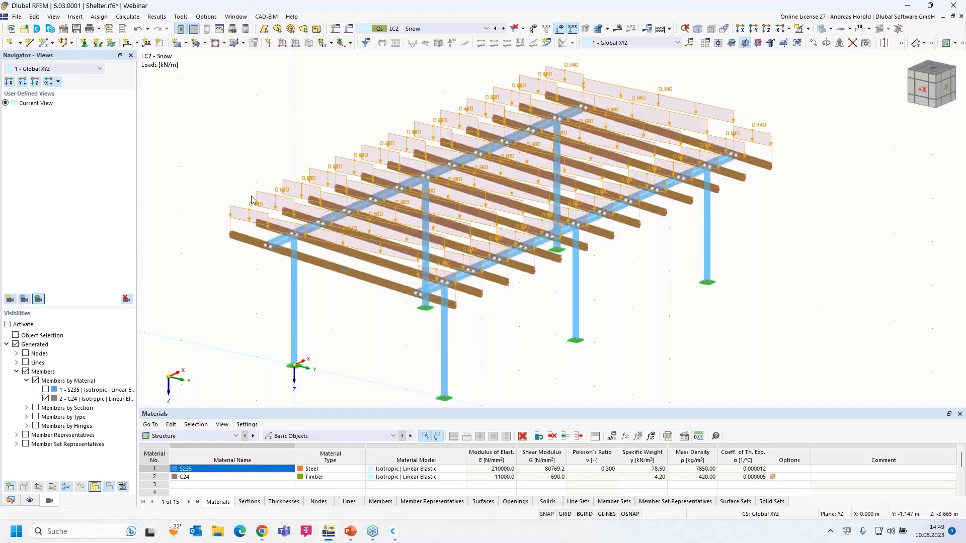
Switch the snow load display back to one combined area load.
scroll(394, 238, "up", 5)
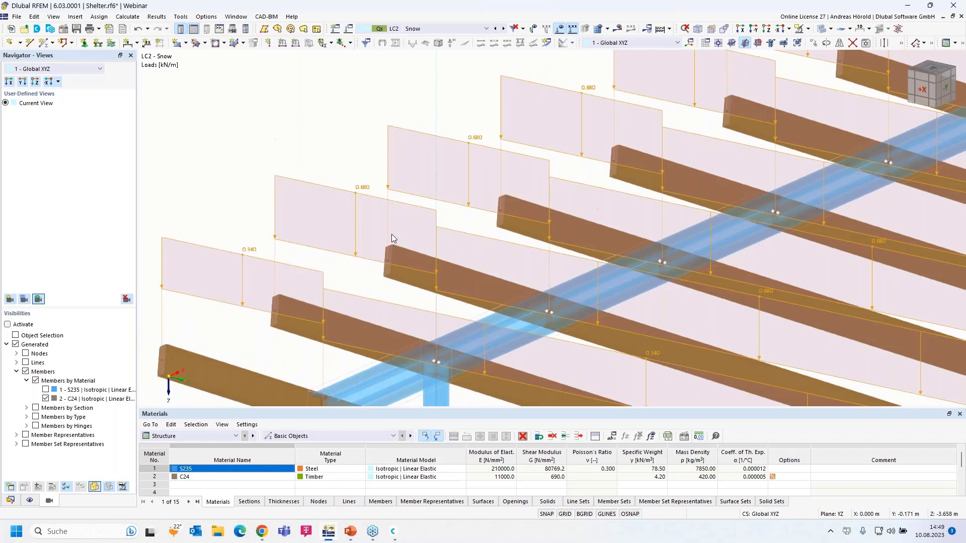
scroll(494, 272, "down", 5)
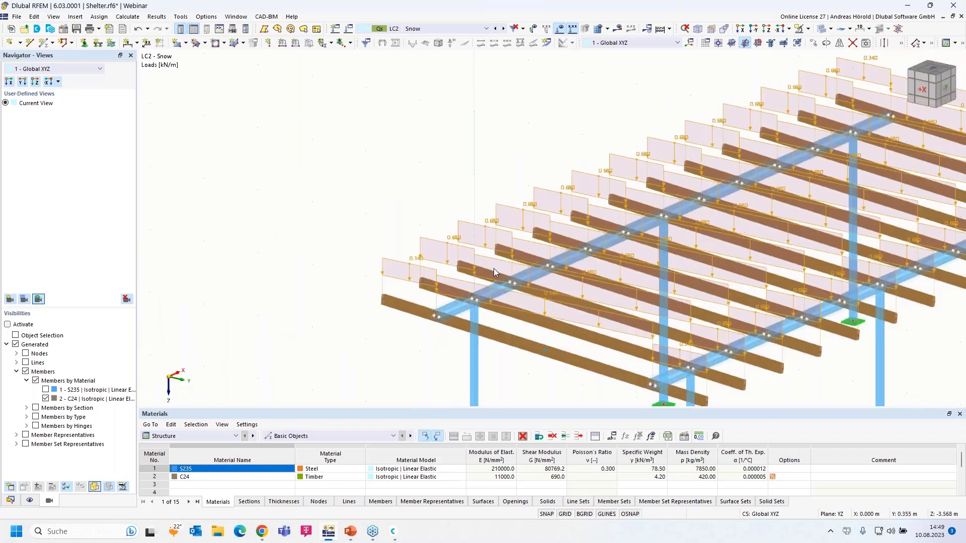
scroll(407, 261, "down", 3)
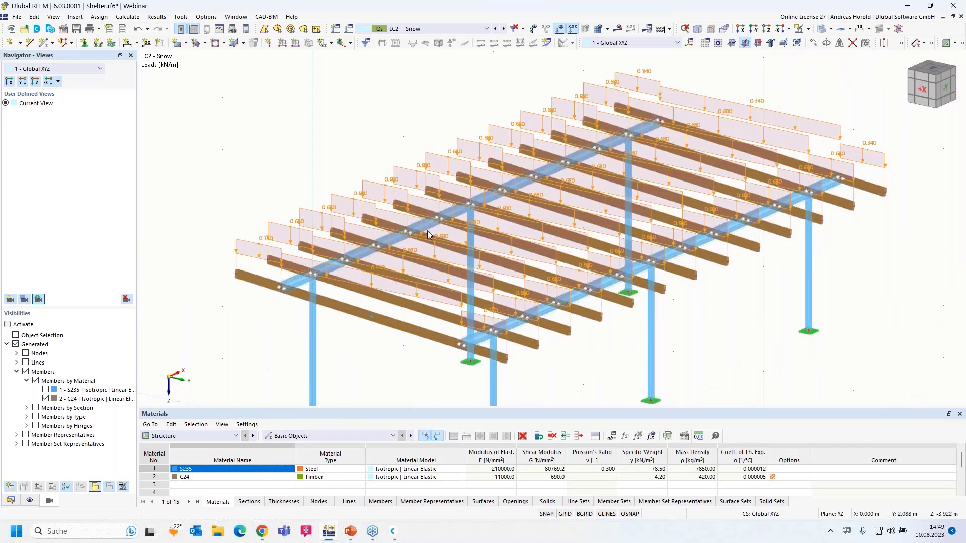
right_click(282, 228)
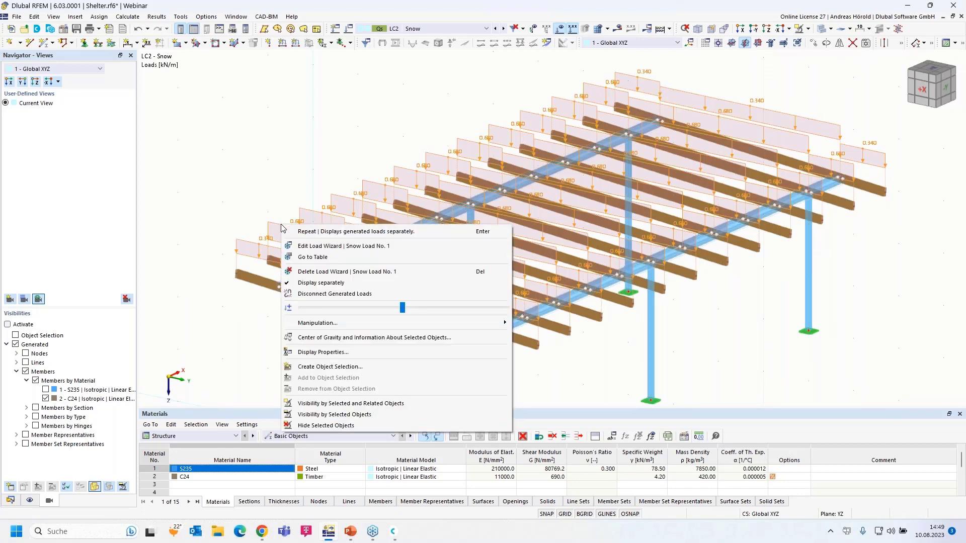
left_click(325, 284)
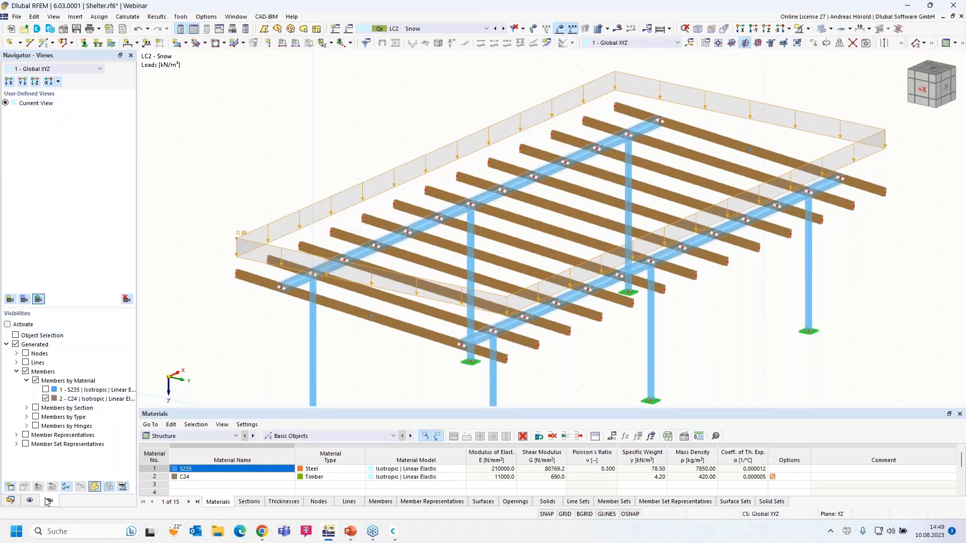
Show the Data navigator with Load Cases expanded and start a new load case.
left_click(10, 501)
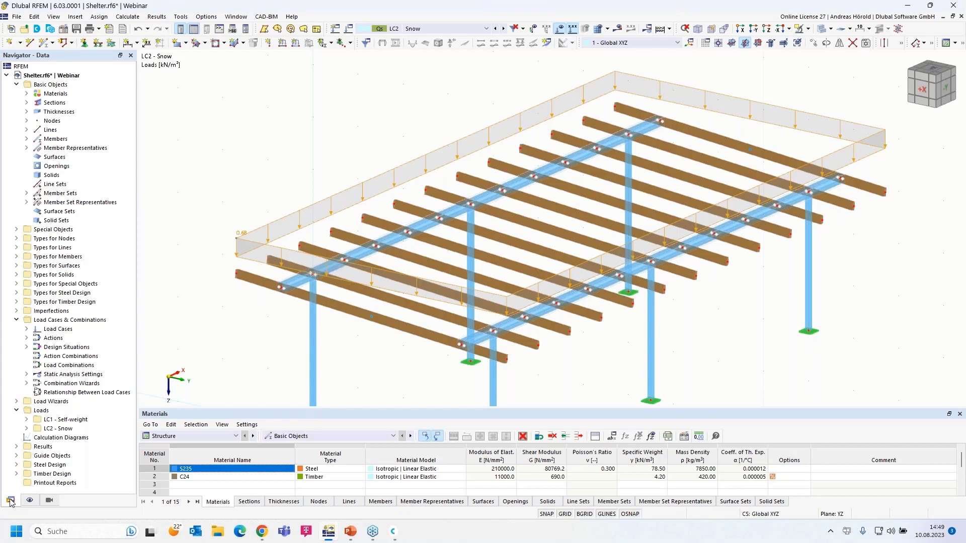
left_click(26, 329)
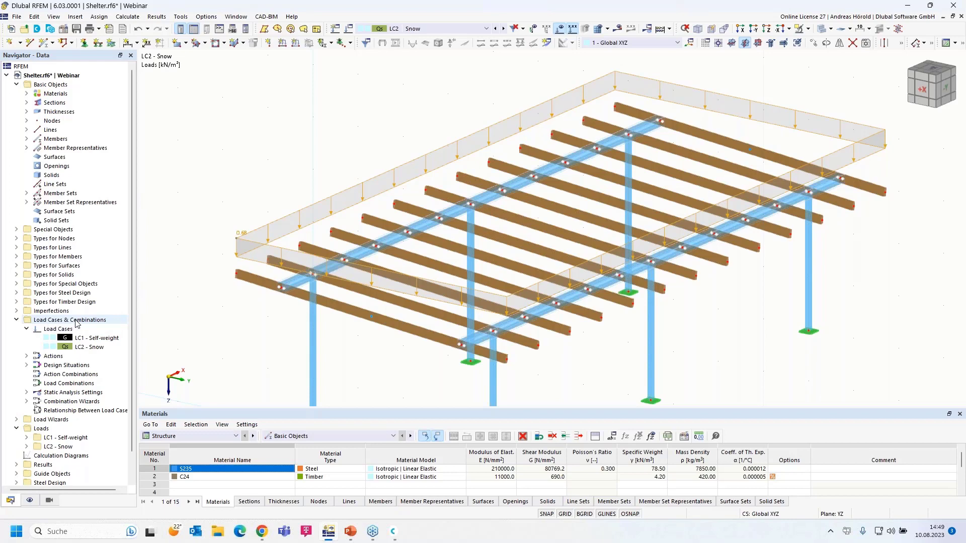
right_click(77, 322)
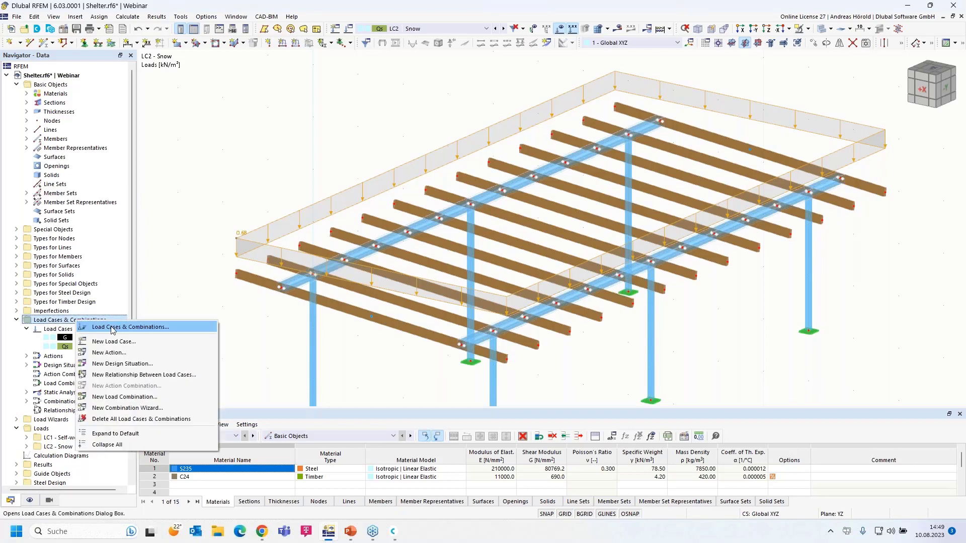
right_click(57, 331)
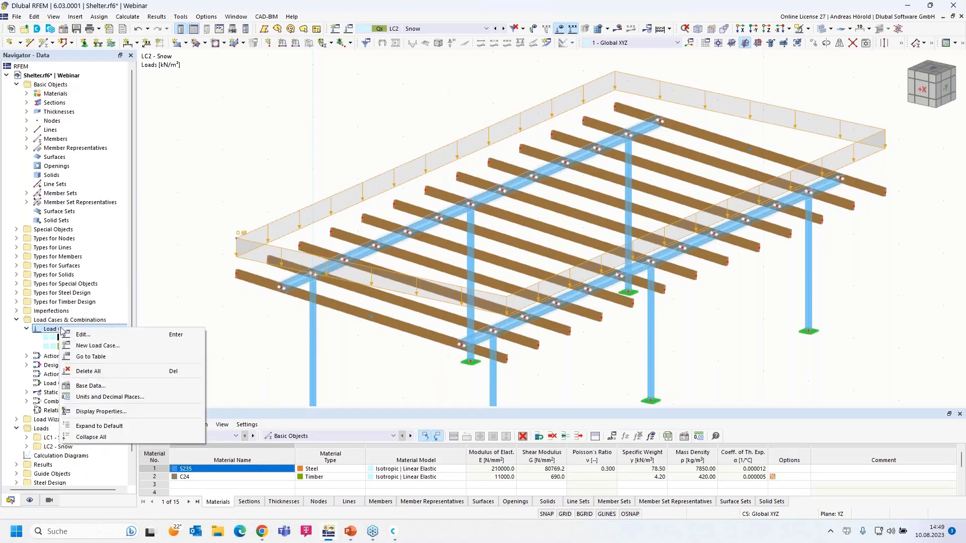
left_click(113, 347)
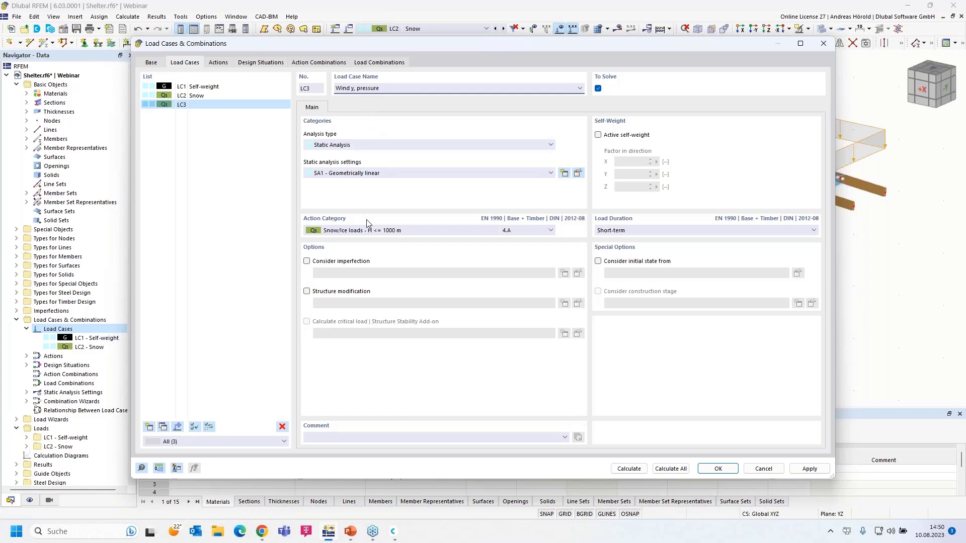
Create load case LC3 'Wind y, pressure' with action category Wind.
left_click(378, 232)
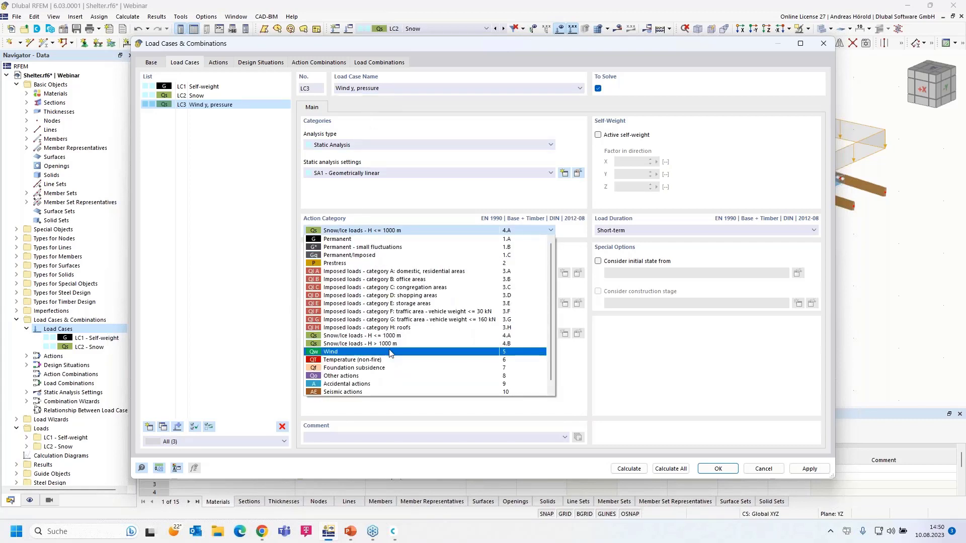
left_click(390, 353)
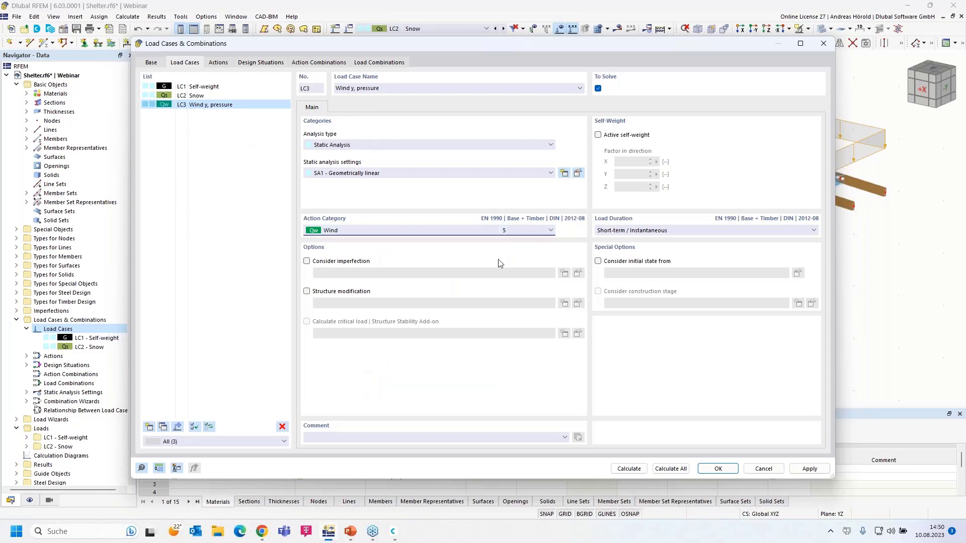
left_click(716, 469)
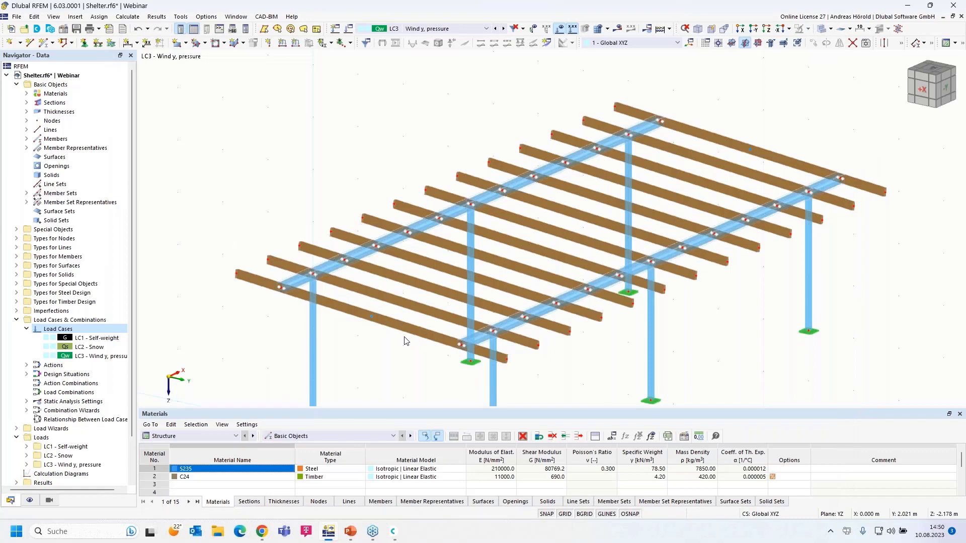
left_click(744, 29)
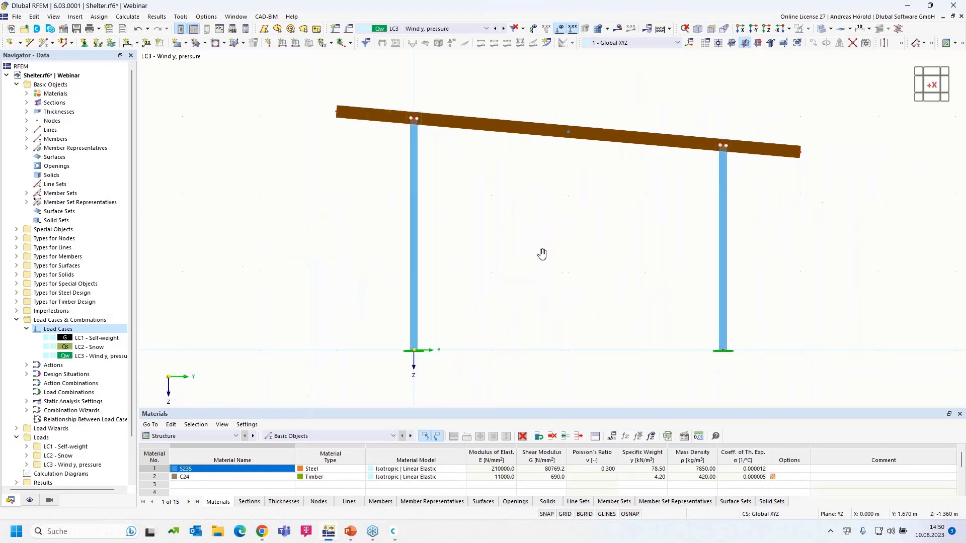
scroll(540, 278, "up", 1)
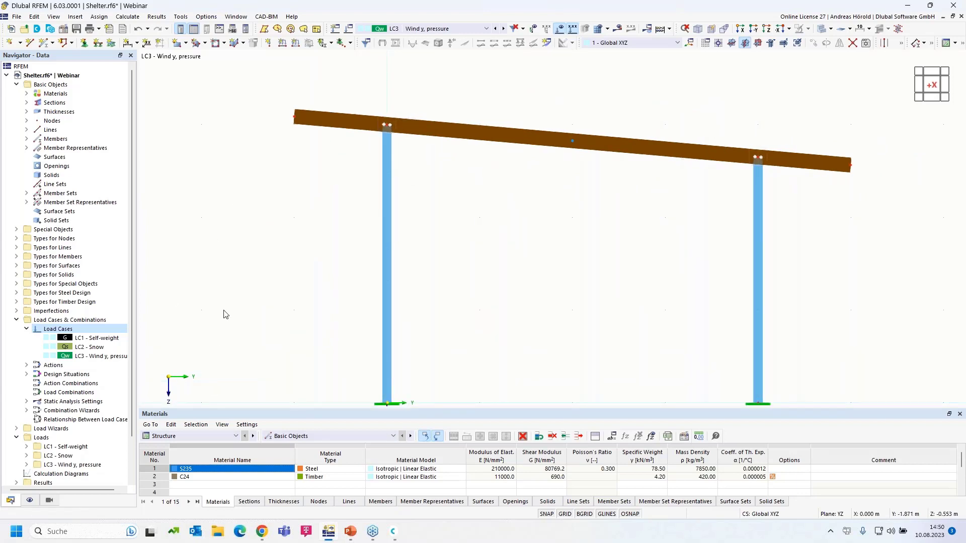
scroll(240, 291, "down", 1)
middle_click_drag(240, 287, 269, 266)
scroll(310, 209, "up", 1)
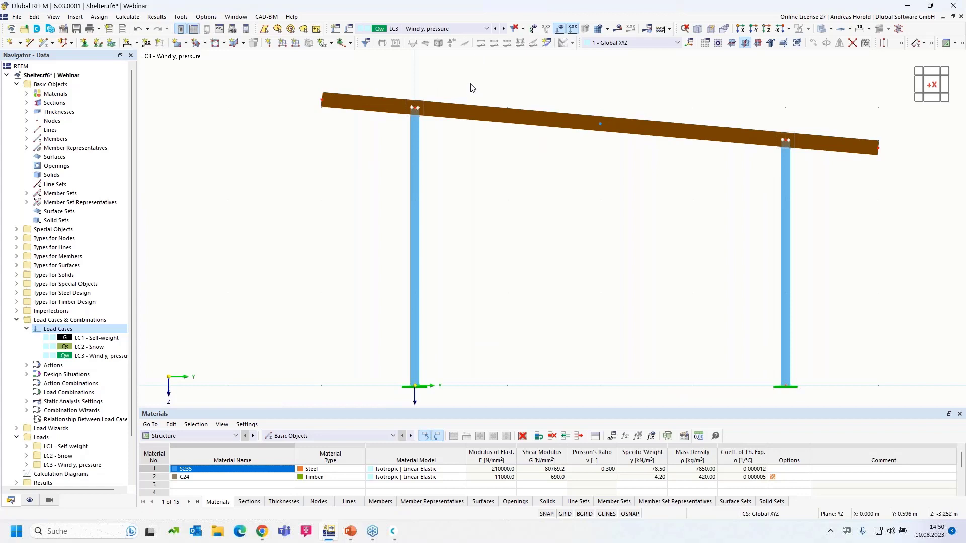
scroll(459, 260, "down", 1)
scroll(460, 260, "up", 1)
middle_click_drag(460, 221, 442, 194)
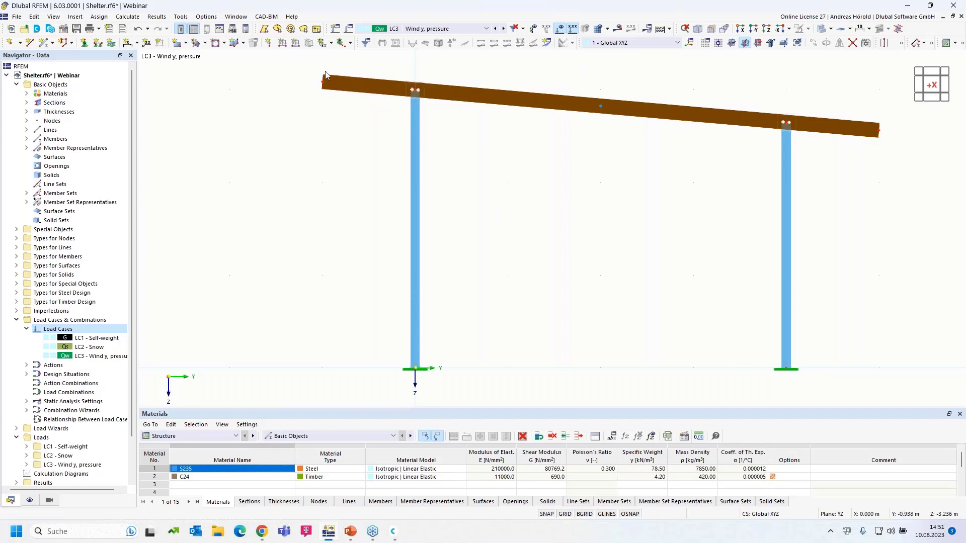
middle_click_drag(537, 198, 522, 220, "ctrl")
scroll(522, 220, "down", 5)
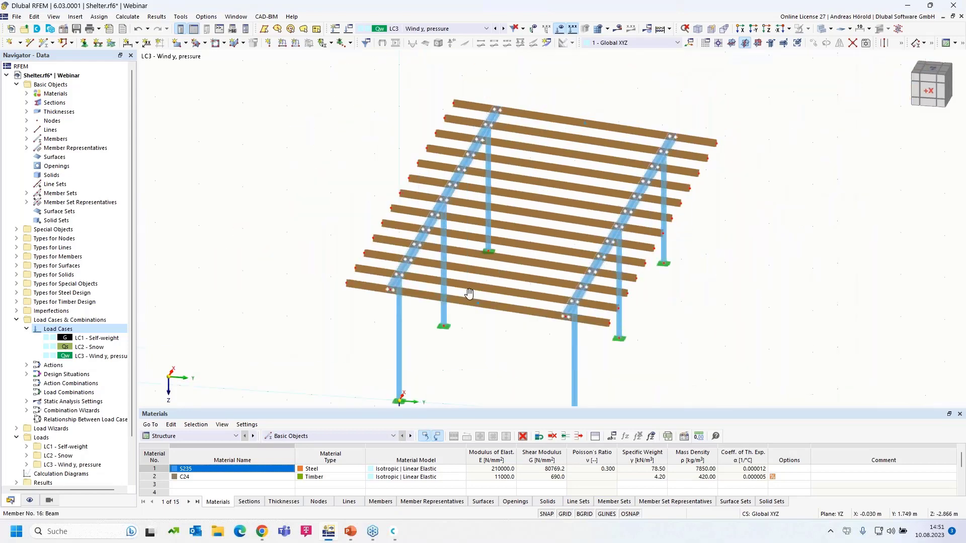
Start a Member Loads from Area Load wizard with Local z system, direction z, 0.2 kN/m².
left_click(75, 18)
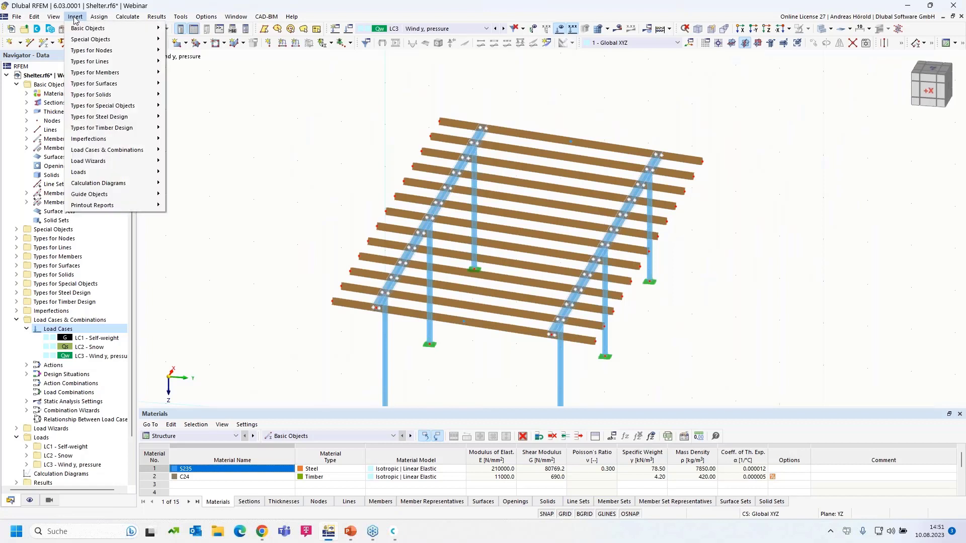
mouse_move(102, 165)
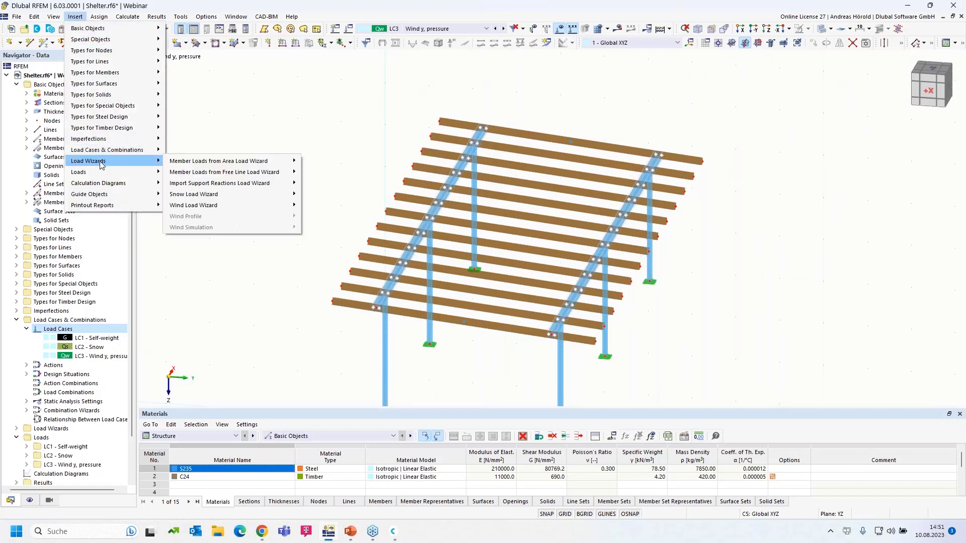
mouse_move(201, 163)
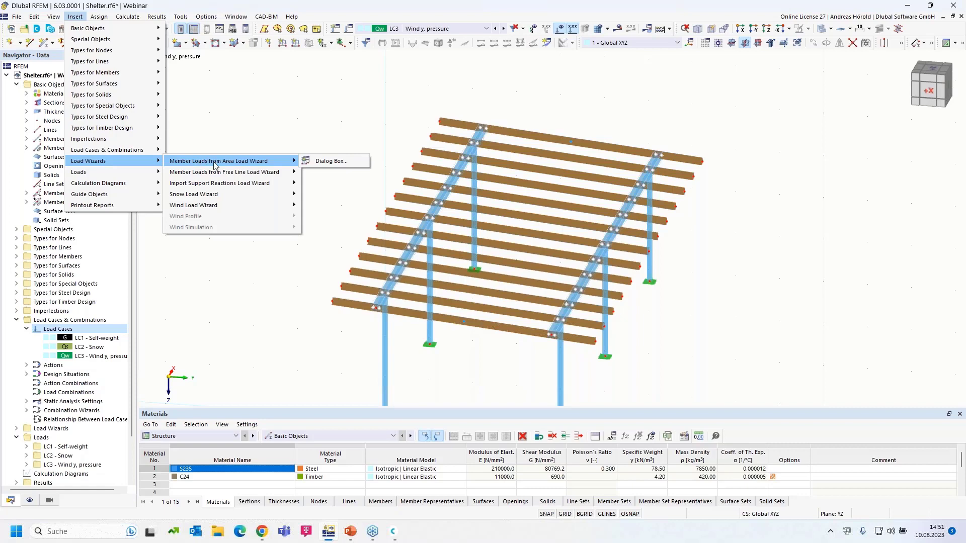
left_click(332, 162)
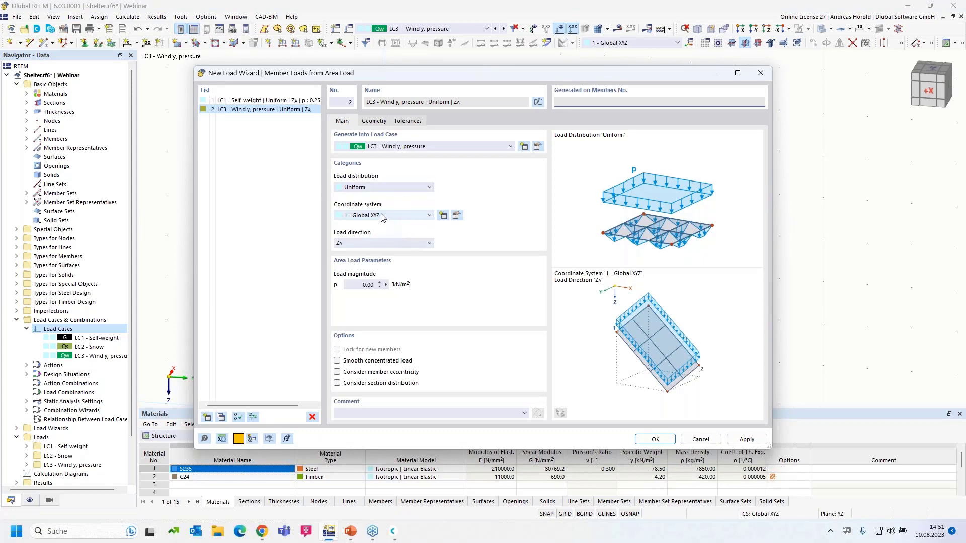
left_click(385, 216)
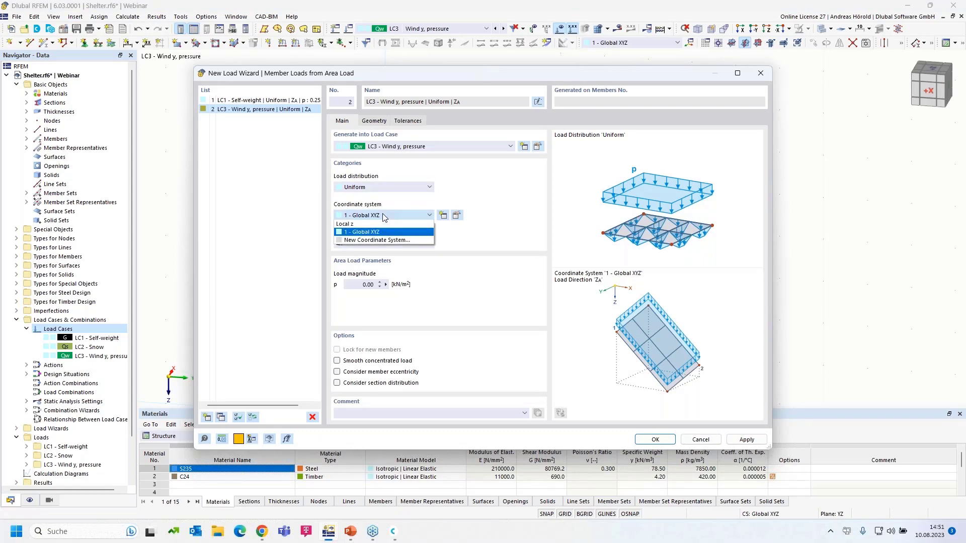
key("Return")
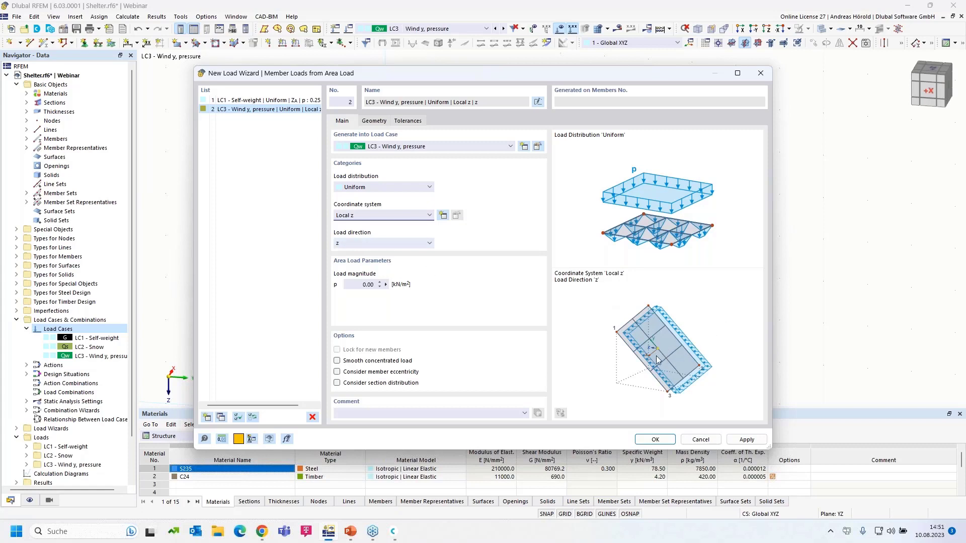
left_click(394, 244)
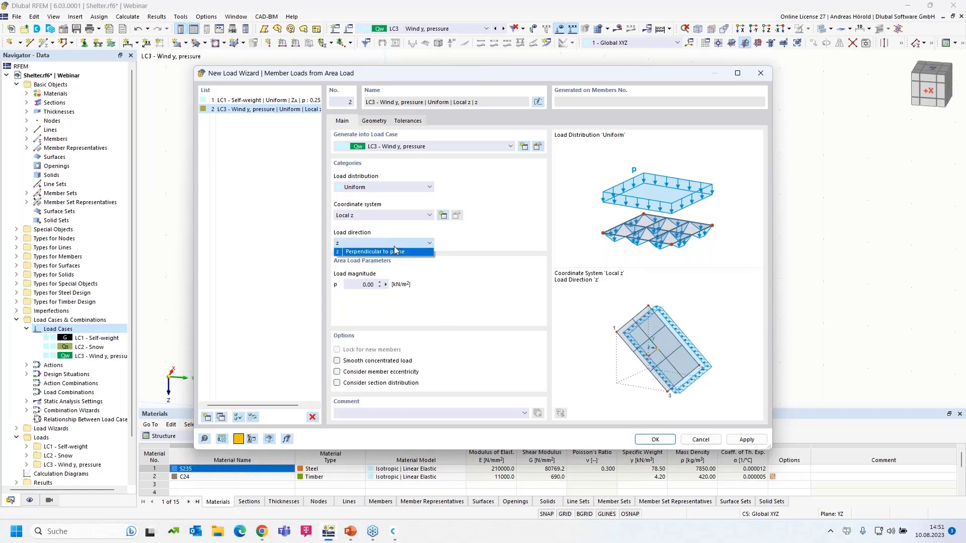
left_click(725, 325)
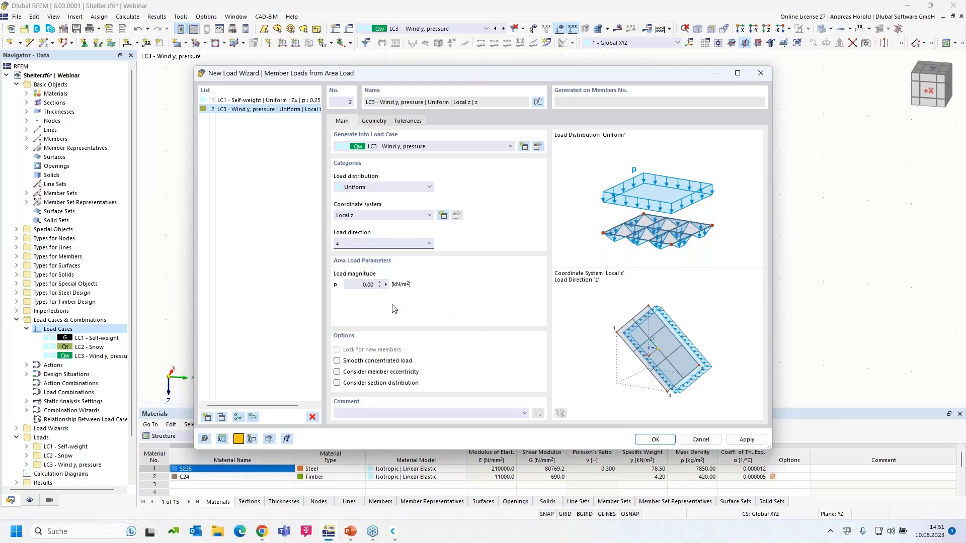
double_click(368, 285)
Define the wind load area by corner nodes 71, 69, 73 and 74.
left_click(374, 121)
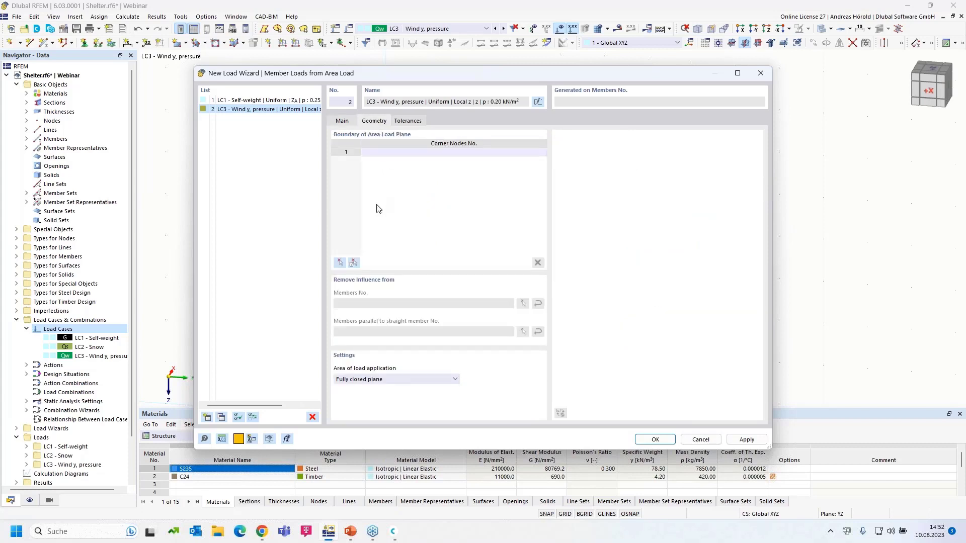
left_click(340, 264)
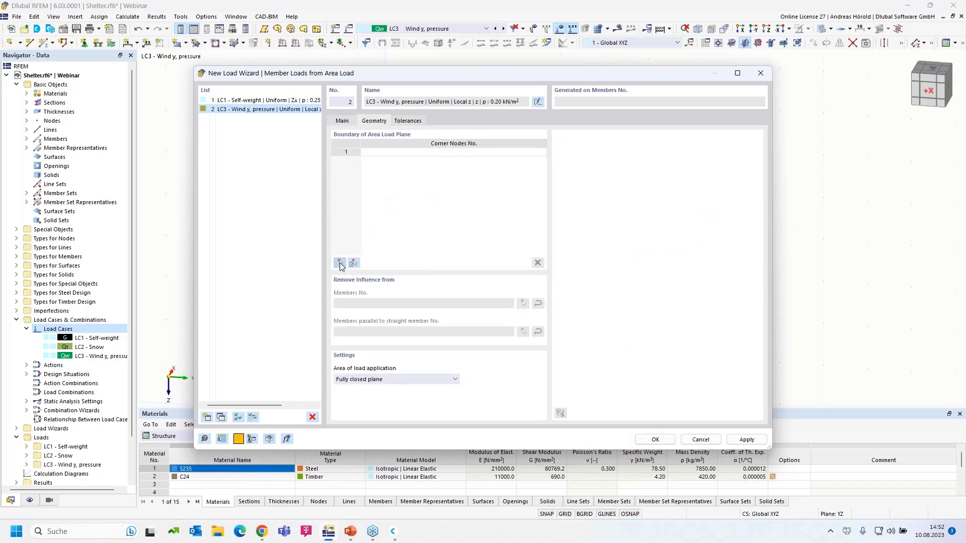
left_click(333, 301)
left_click(441, 122)
left_click(570, 141)
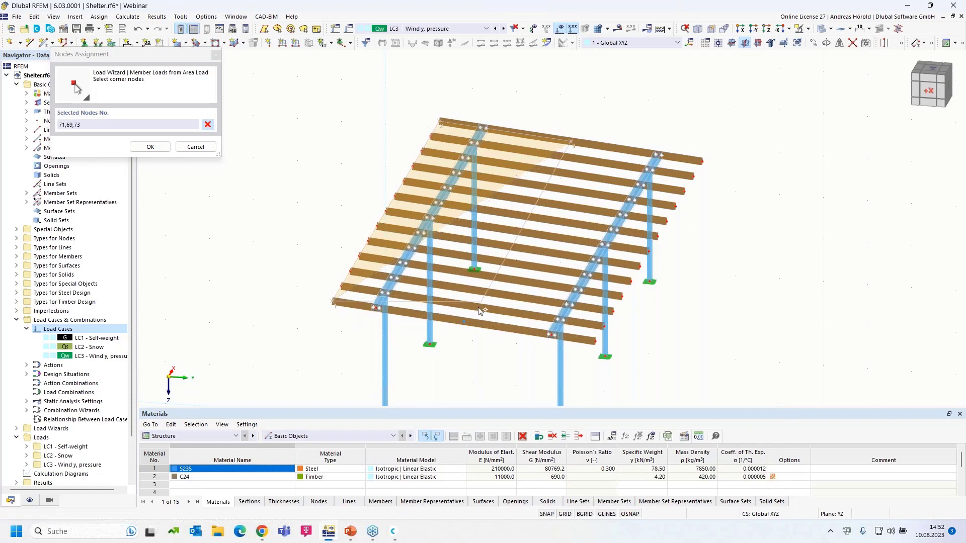
left_click(465, 322)
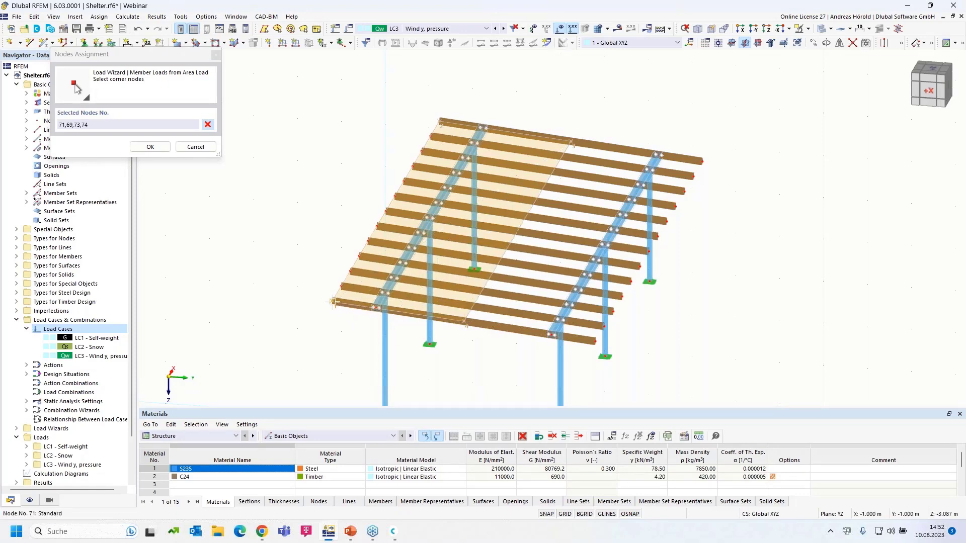
left_click(333, 302)
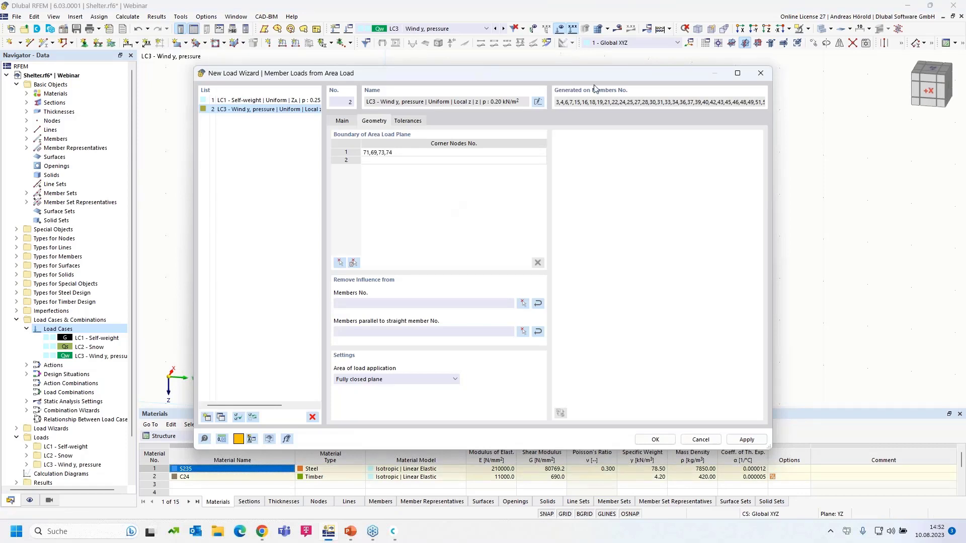
left_click_drag(570, 74, 558, 90)
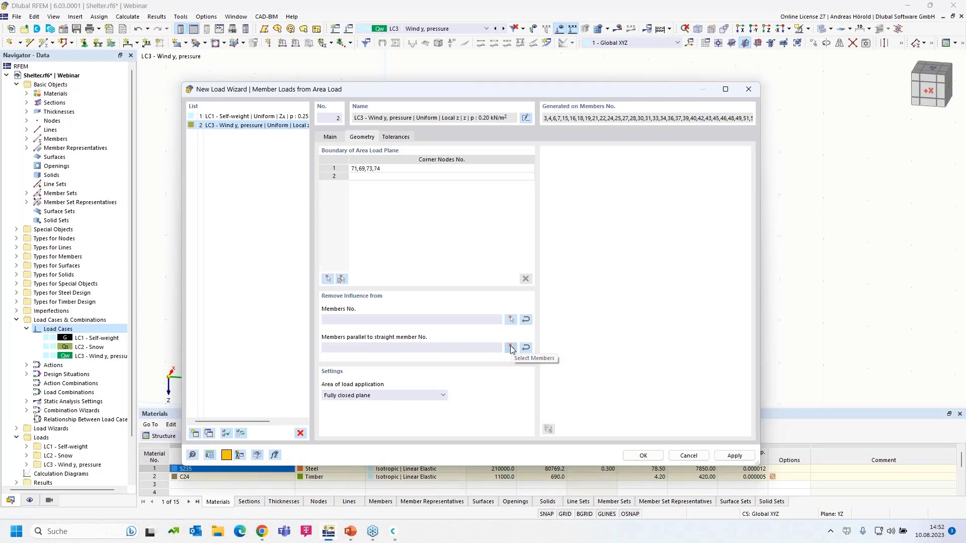
Exclude members parallel to member 4 and apply the 0.20 kN/m² wind pressure.
left_click(511, 348)
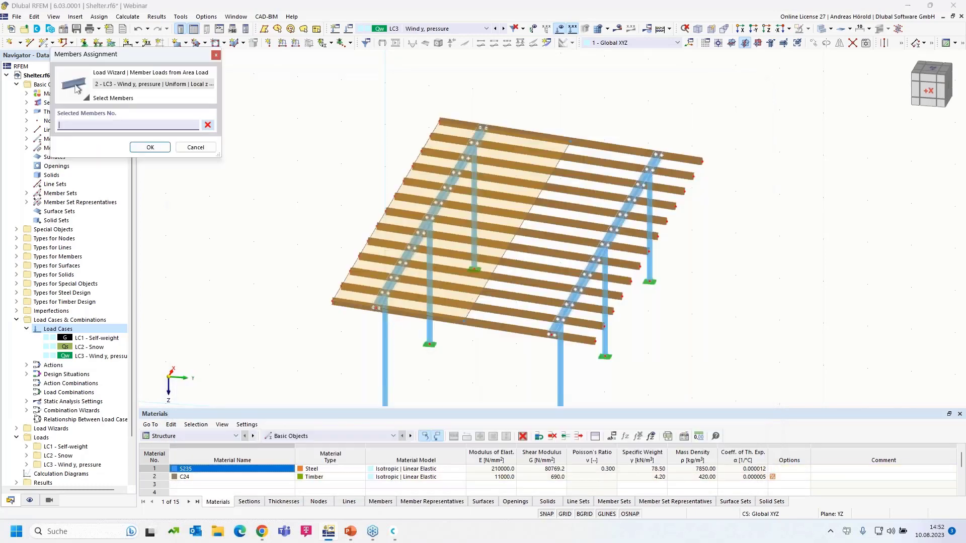
left_click(426, 228)
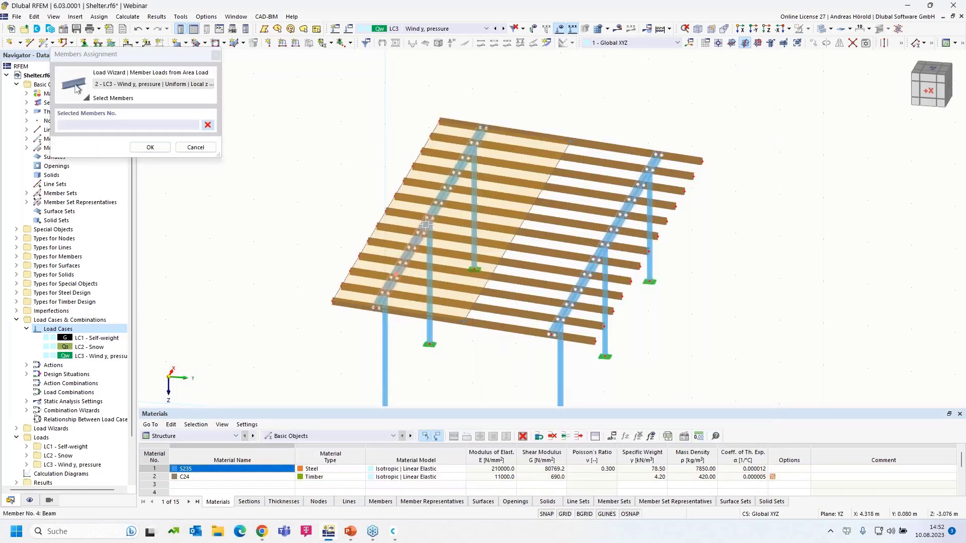
left_click(151, 147)
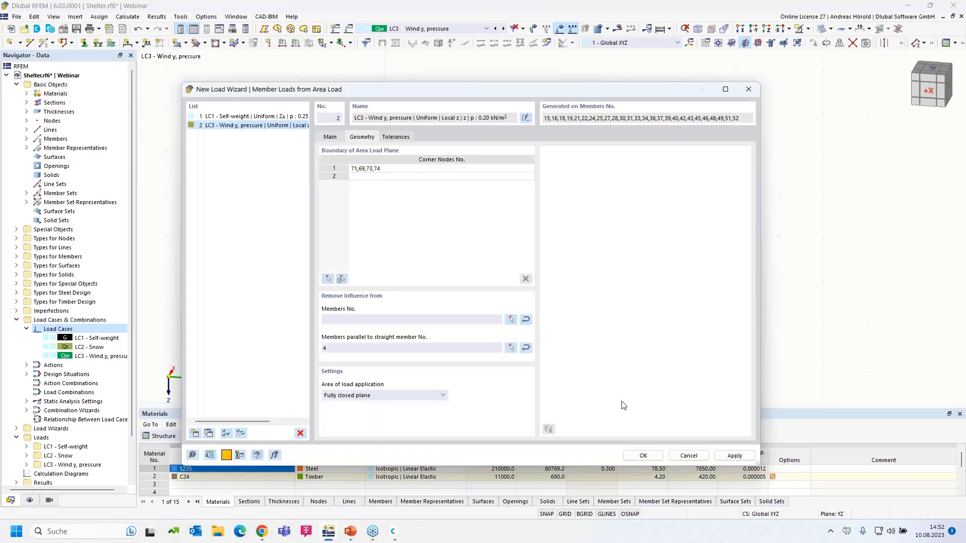
left_click(643, 456)
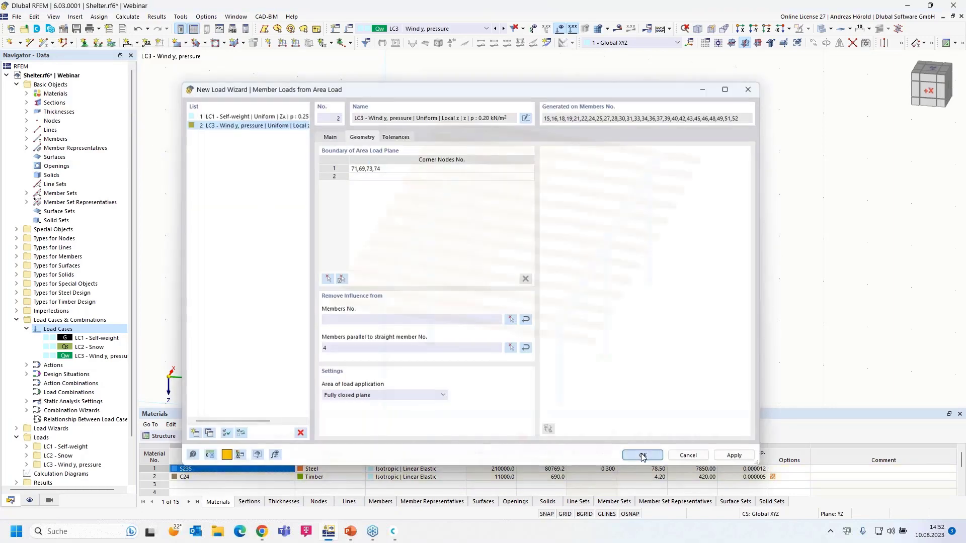
middle_click_drag(683, 367, 684, 340, "ctrl")
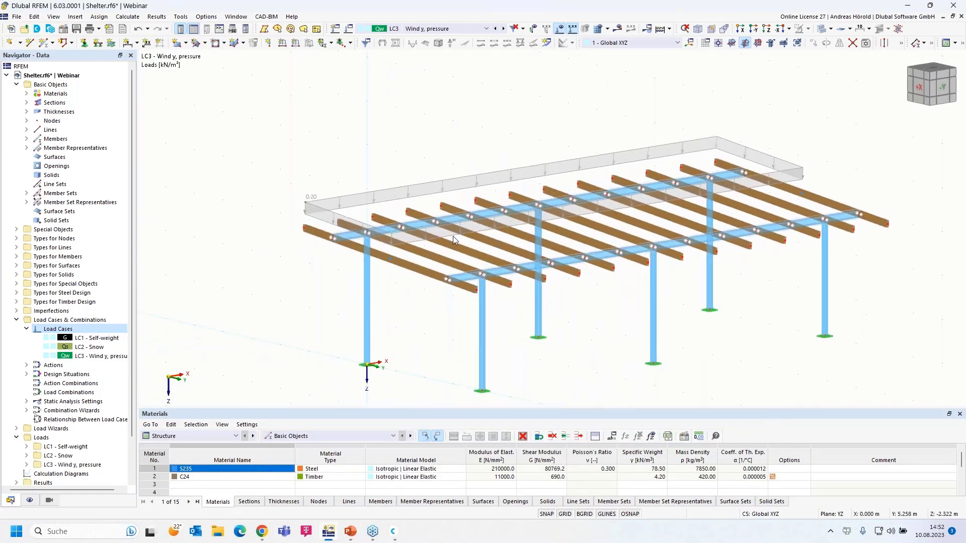
right_click(407, 190)
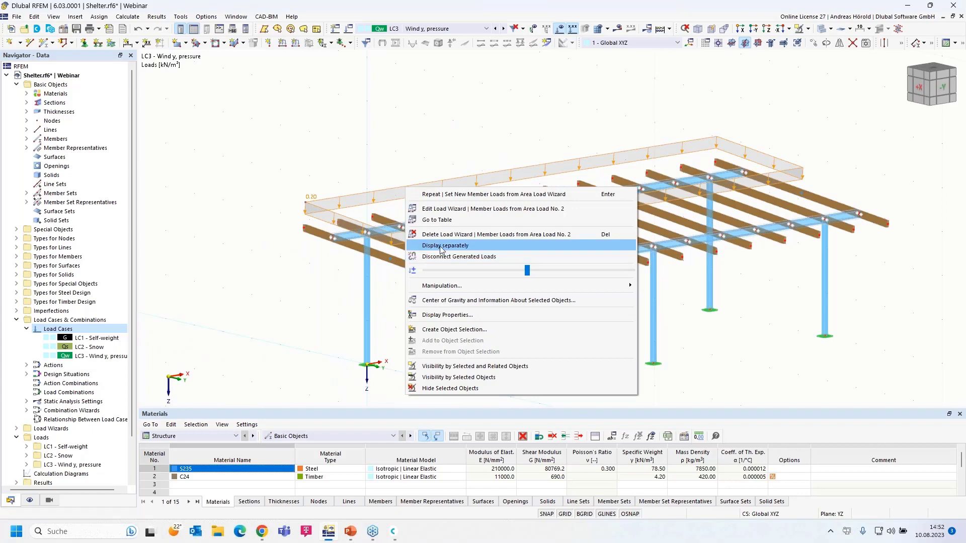
left_click(441, 250)
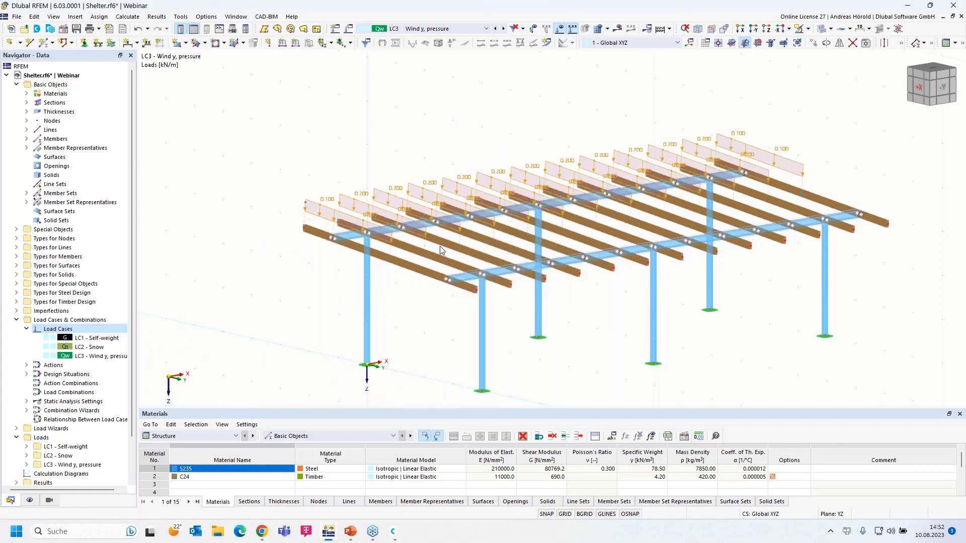
right_click(376, 192)
left_click(404, 249)
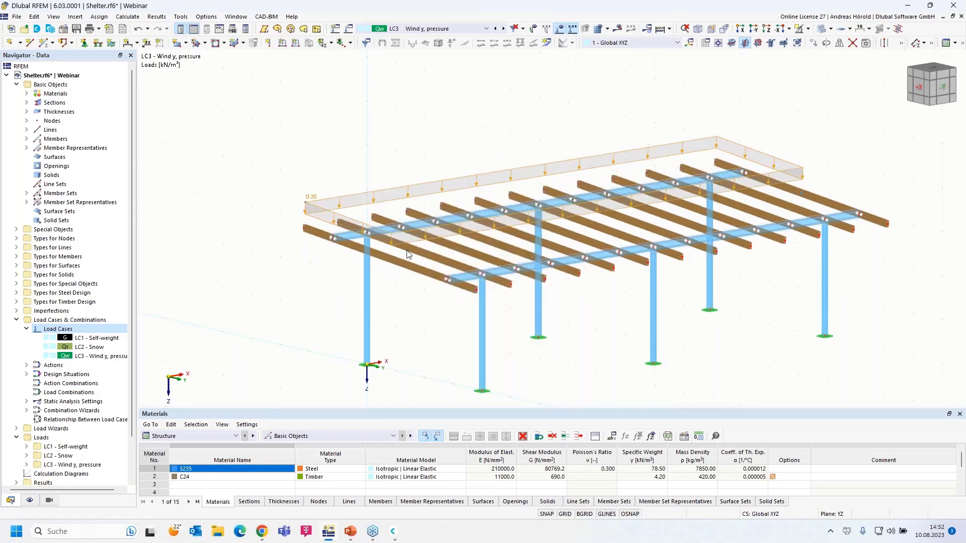
middle_click_drag(393, 354, 397, 332, "ctrl")
left_click_drag(877, 278, 297, 332)
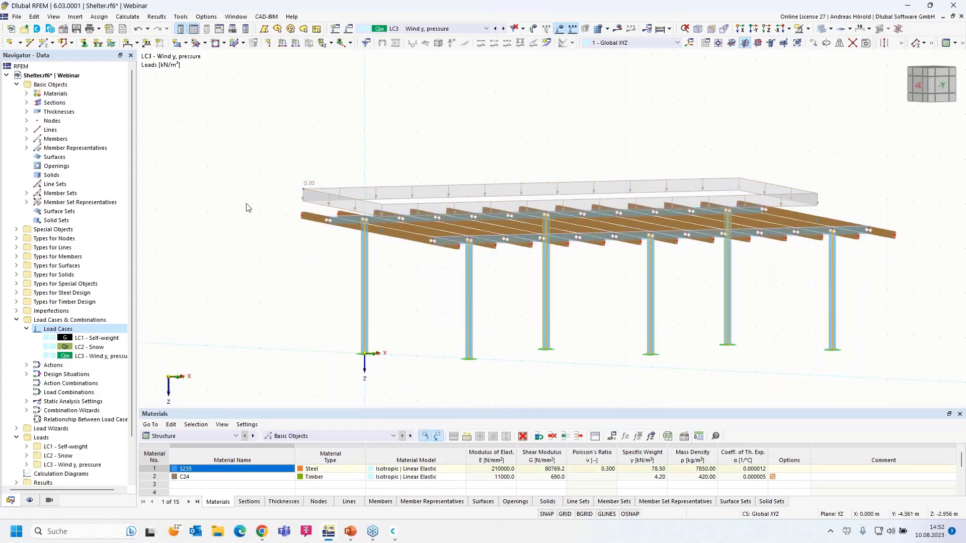
Add a uniform 10 kN/m force in global Y (true length) on members 1, 2, 5, 8, 9, 12.
left_click(295, 45)
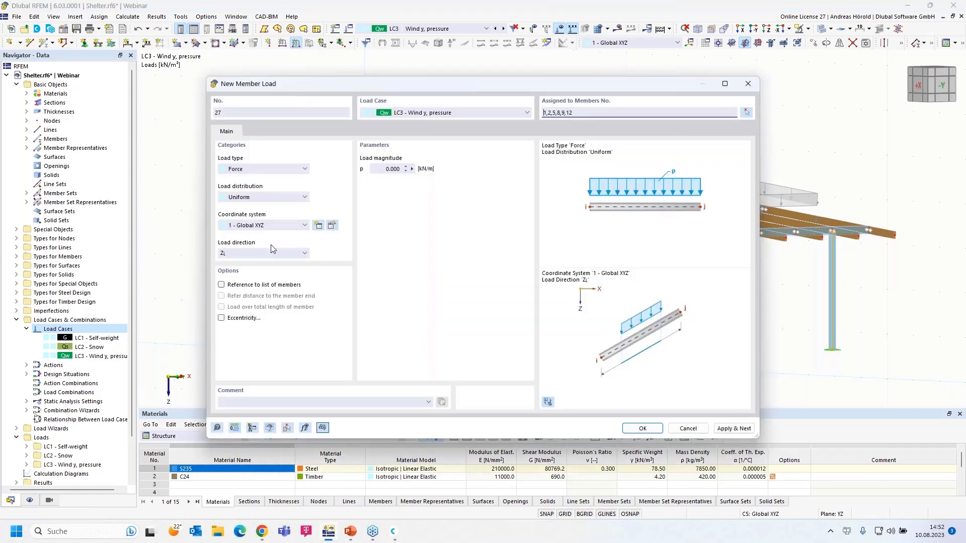
left_click(246, 169)
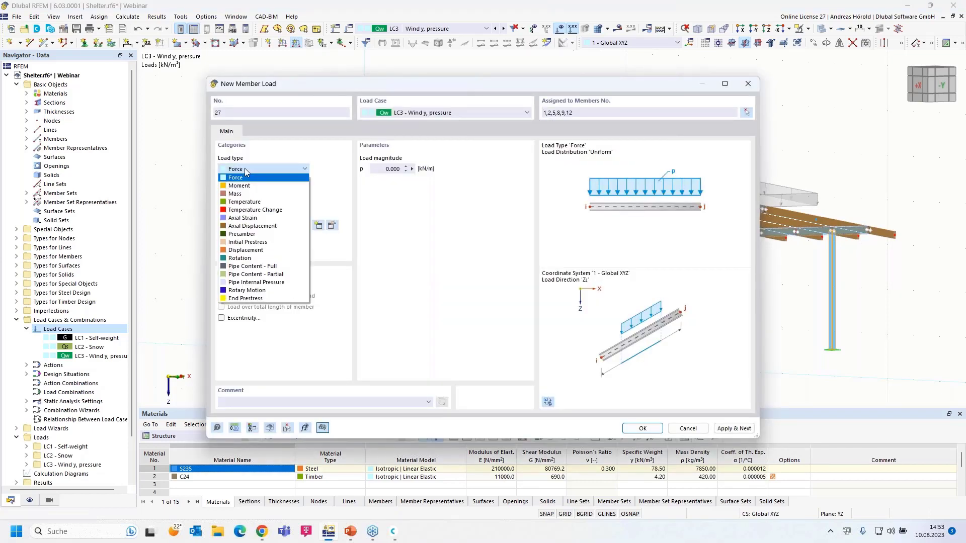
left_click(246, 171)
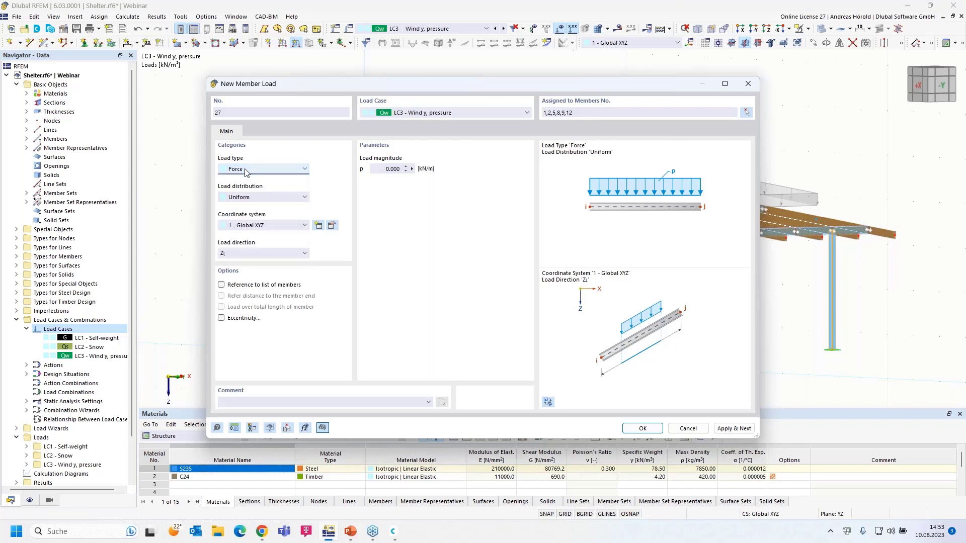
left_click(258, 198)
left_click(258, 197)
left_click(266, 198)
left_click(266, 201)
left_click(251, 256)
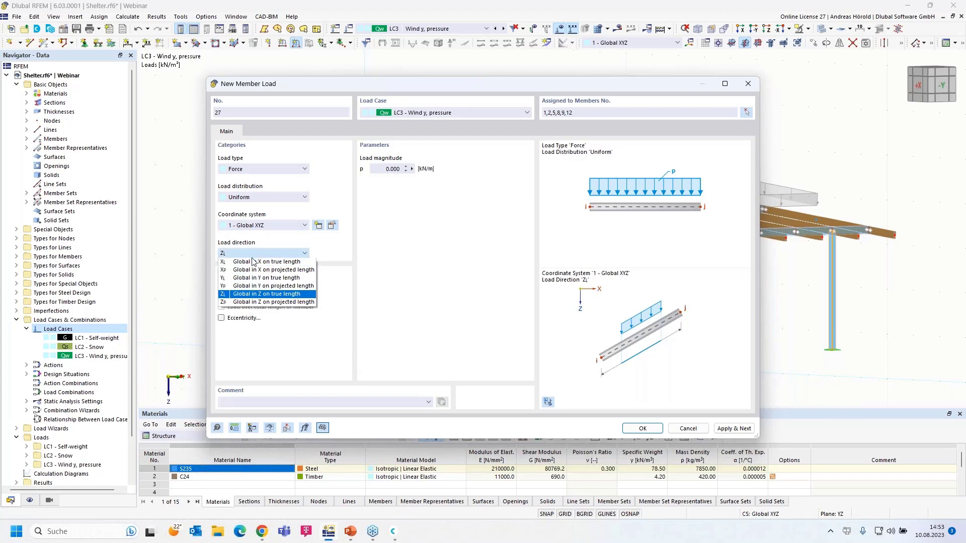
left_click(248, 279)
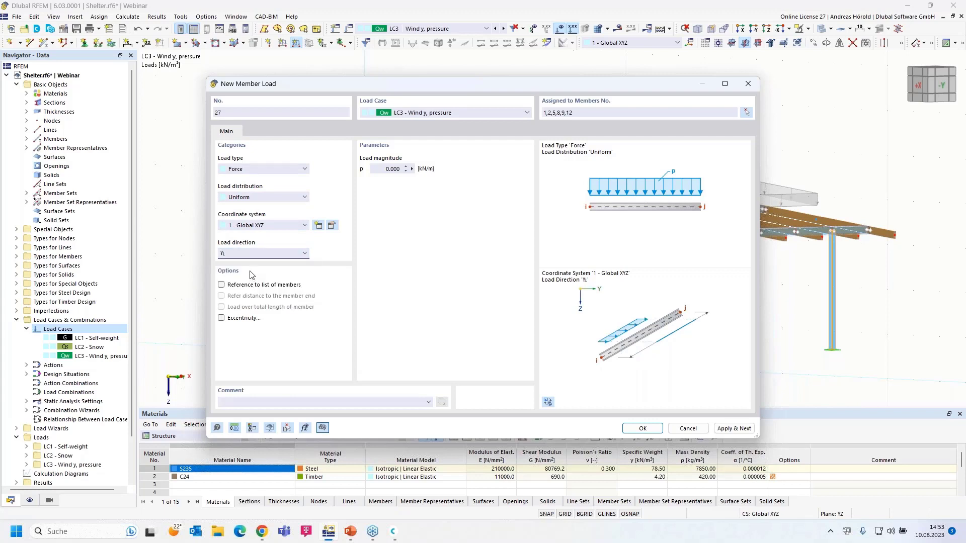
left_click(385, 169)
left_click(648, 430)
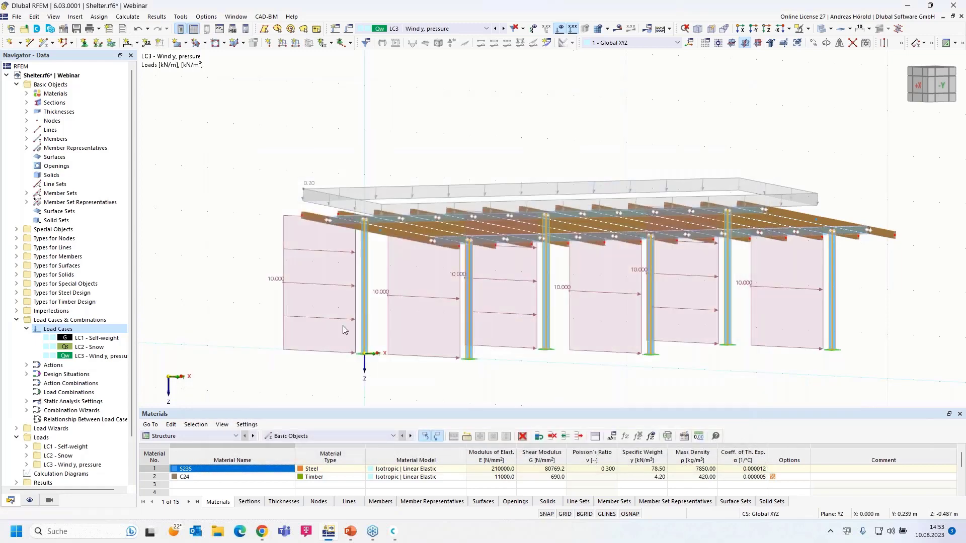
List LC3's member loads in the Data navigator down to uniform load 27.
scroll(340, 299, "down", 1)
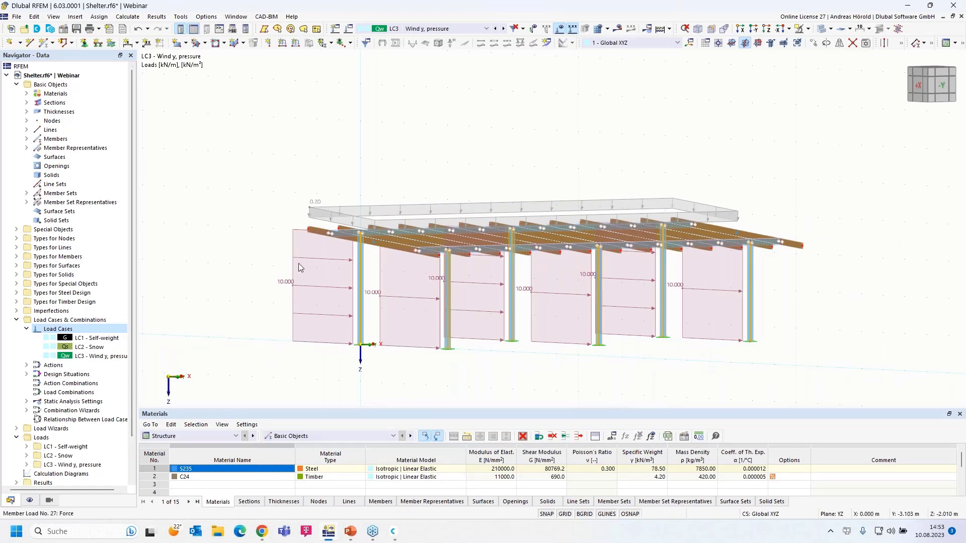
left_click(316, 260)
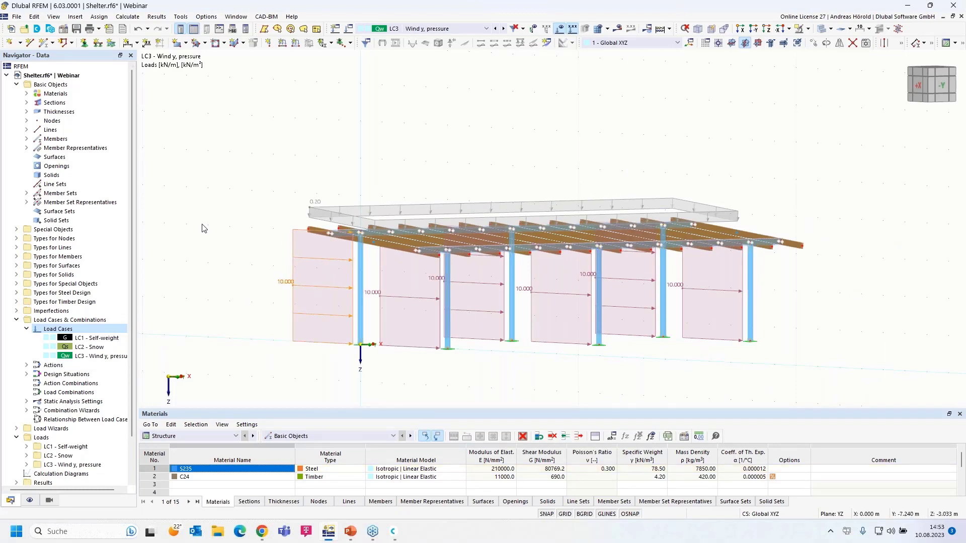
scroll(162, 306, "down", 5)
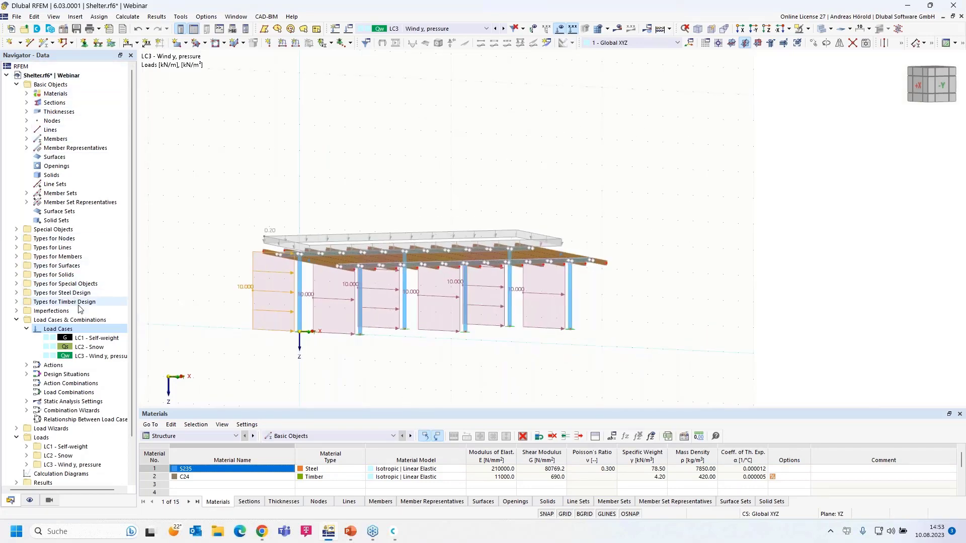
scroll(76, 302, "down", 2)
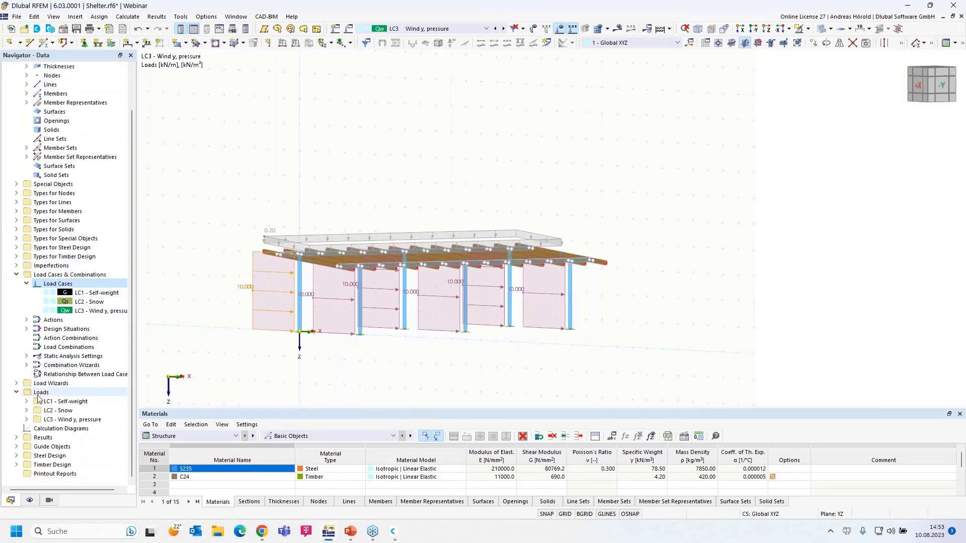
left_click(26, 420)
scroll(41, 417, "down", 6)
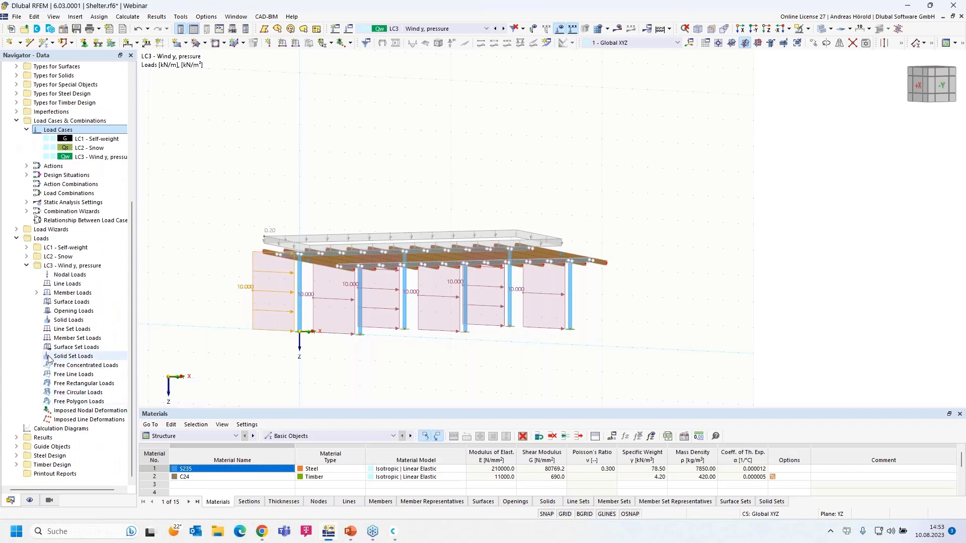
left_click(36, 293)
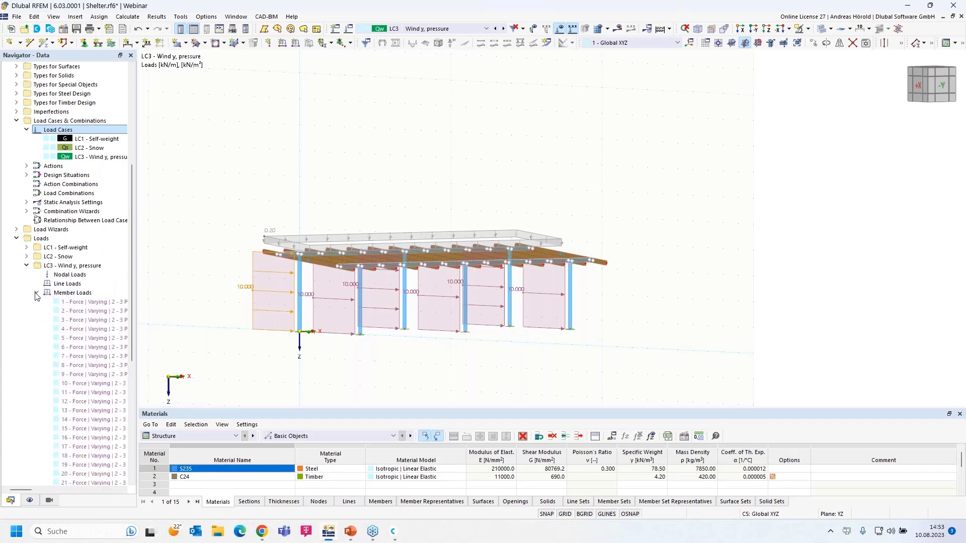
scroll(87, 326, "down", 6)
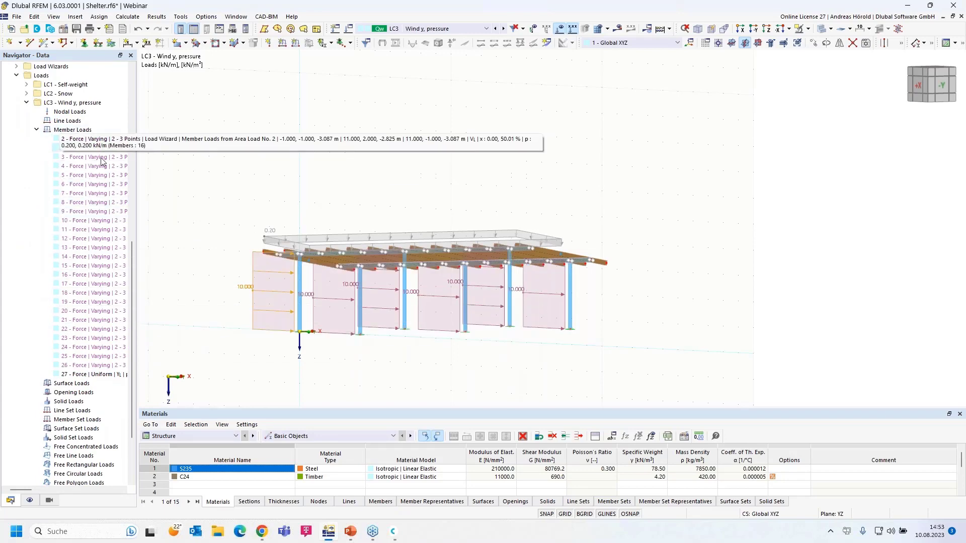
Change member load 27 on the six columns from 10 to 0.1 kN/m.
double_click(98, 374)
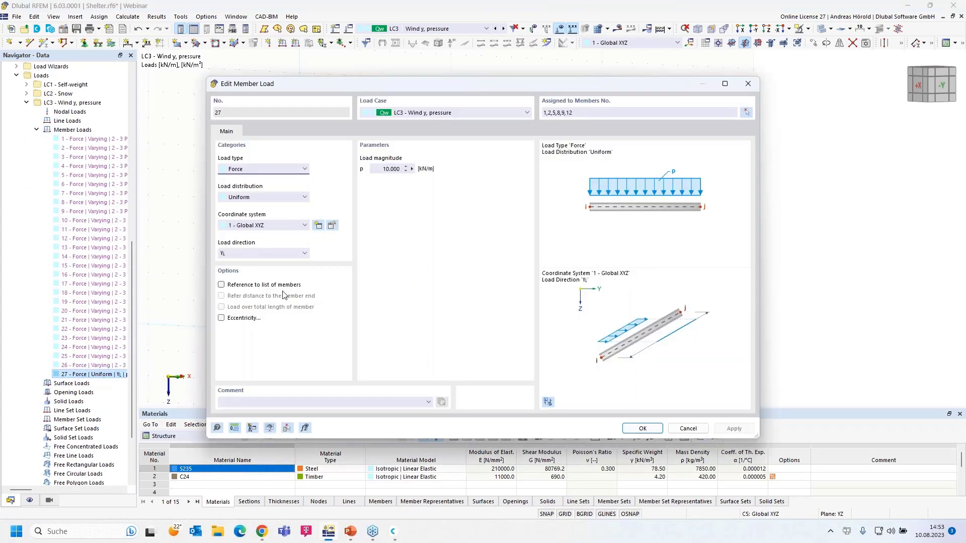
left_click(386, 169)
type("0,1")
left_click(642, 428)
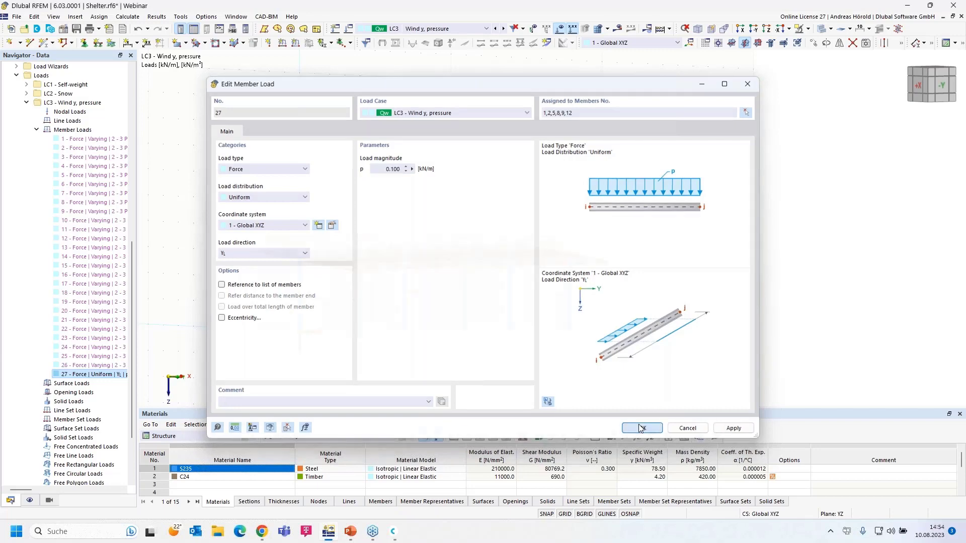
middle_click_drag(421, 343, 449, 349, "ctrl")
scroll(450, 349, "up", 6)
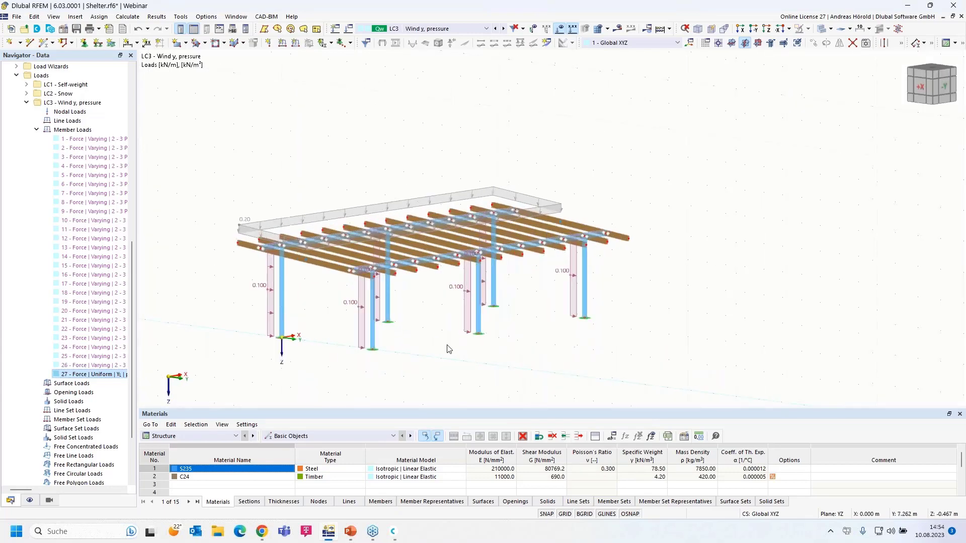
middle_click_drag(576, 319, 544, 317, "ctrl")
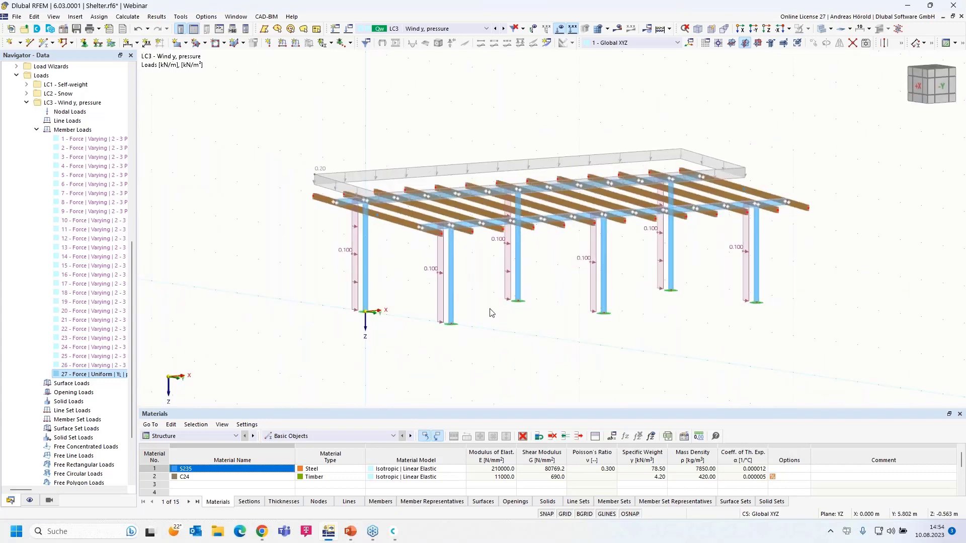
left_click(508, 274)
left_click(418, 274, "ctrl")
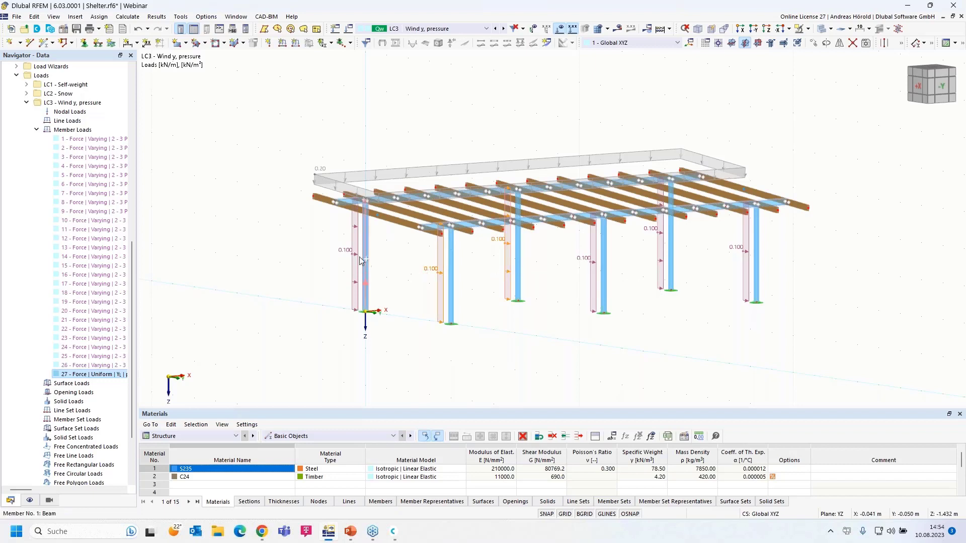
left_click(354, 258, "ctrl")
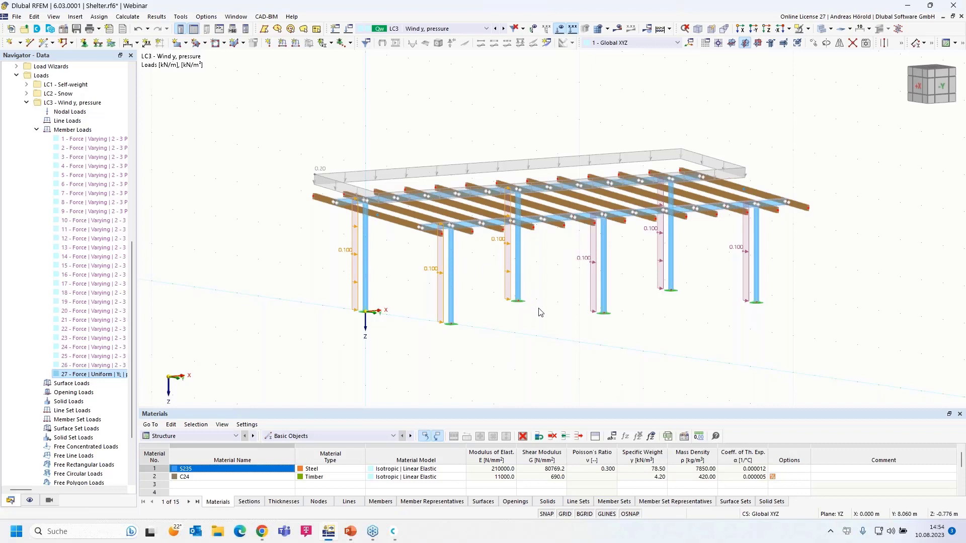
key("Escape")
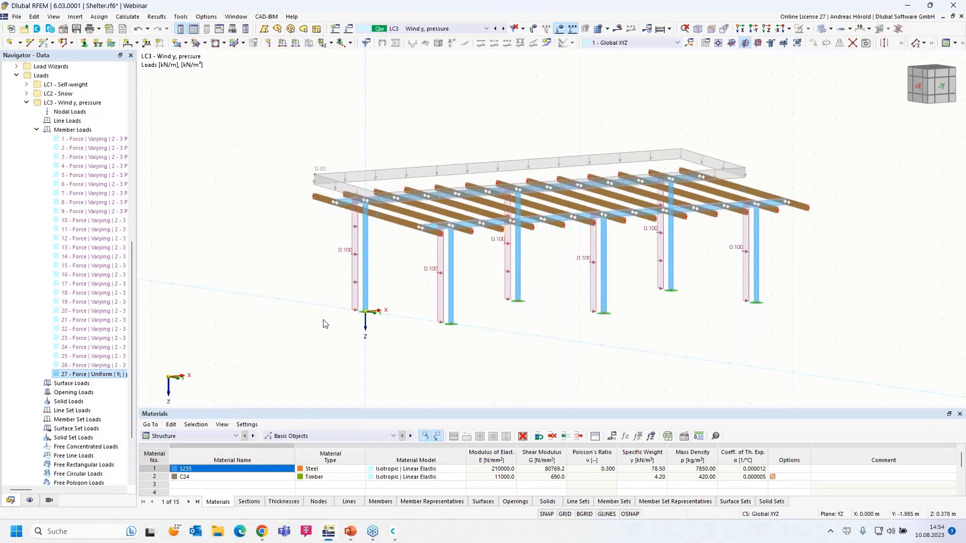
middle_click_drag(319, 327, 339, 292, "ctrl")
scroll(333, 276, "up", 3)
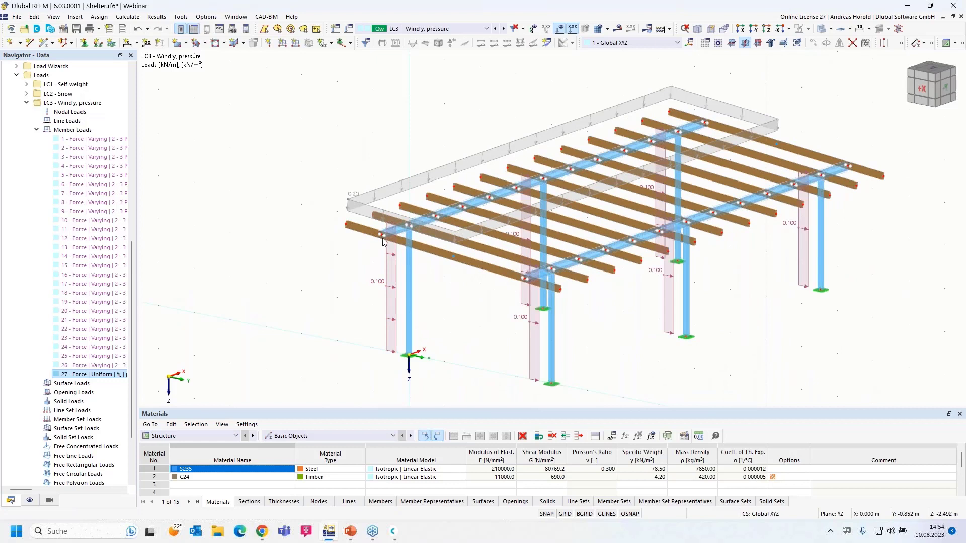
mouse_move(387, 233)
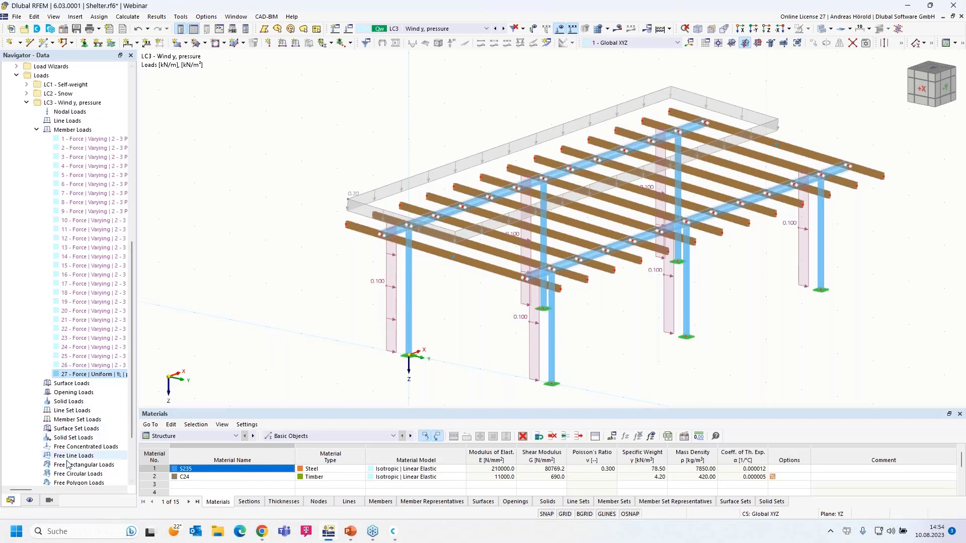
Isolate the S235 steel girders and columns in visibility mode, ghosting the C24 timber beams.
left_click(48, 502)
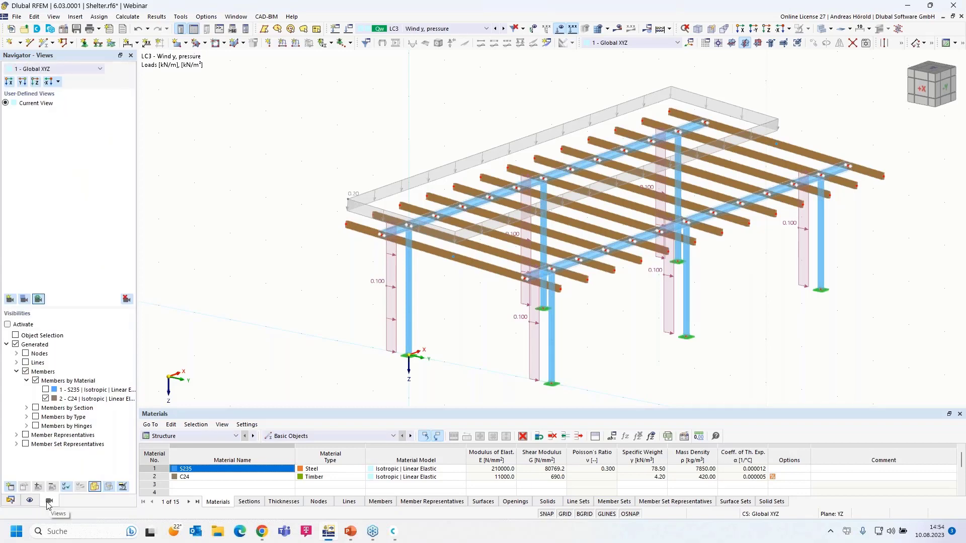
left_click(45, 391)
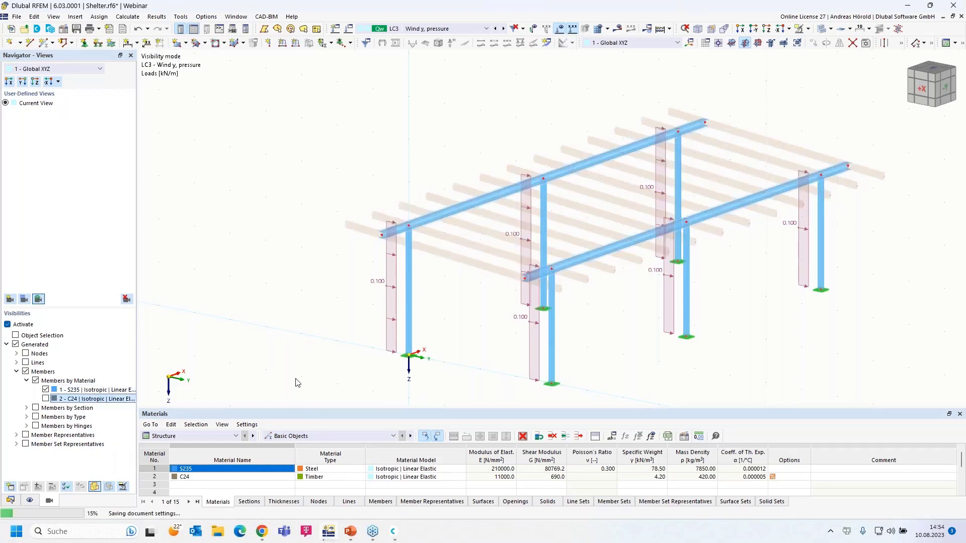
middle_click_drag(323, 375, 344, 369, "ctrl")
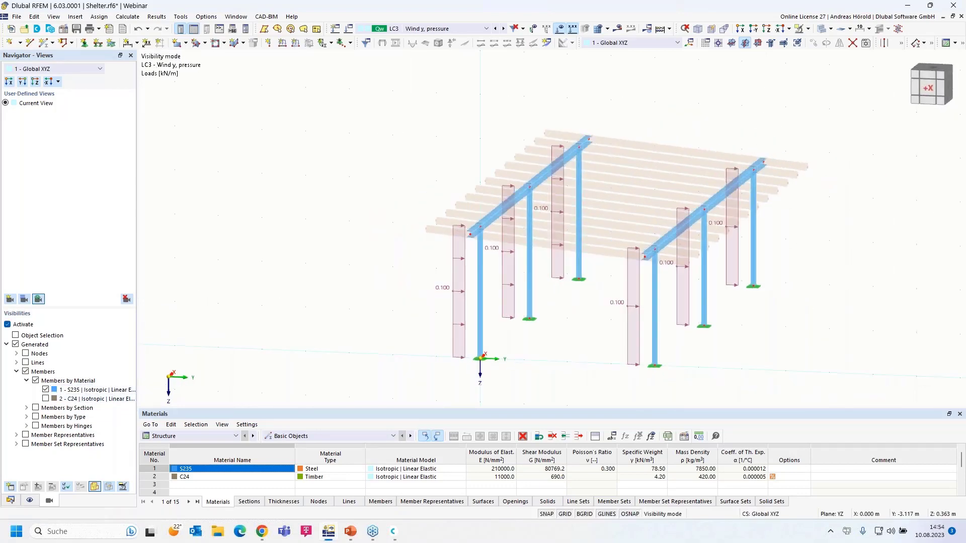
scroll(374, 298, "up", 1)
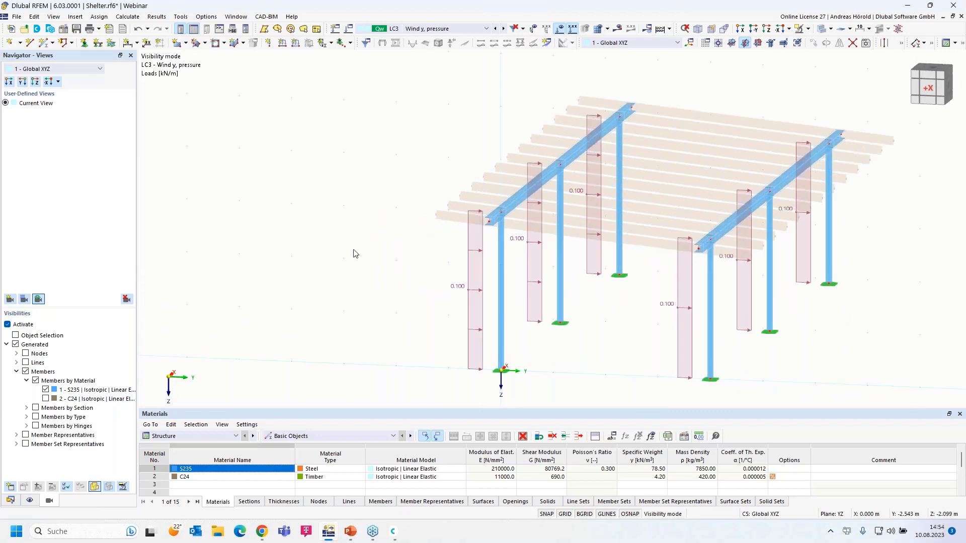
Add a uniform 0.55 kN/m member load to the front steel beam in LC3.
left_click(296, 44)
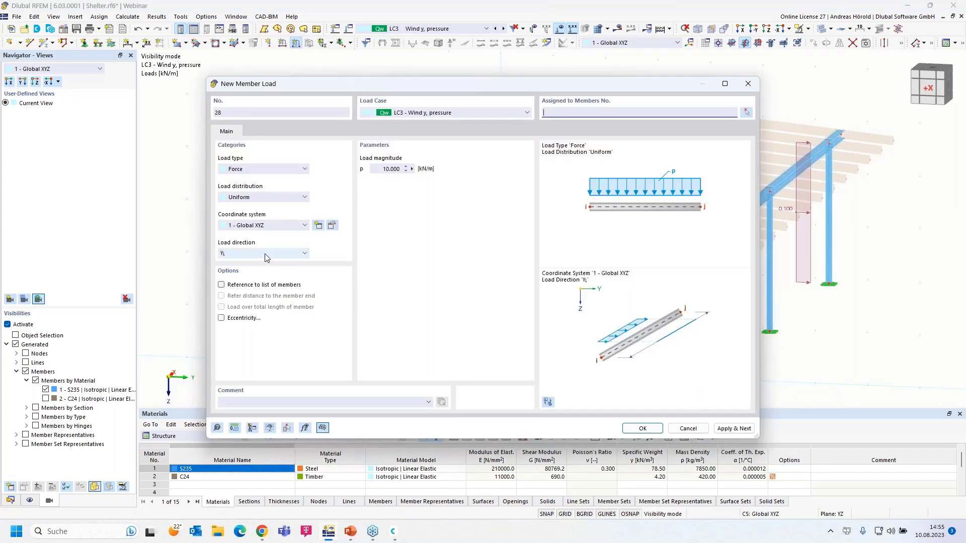
left_click(378, 170)
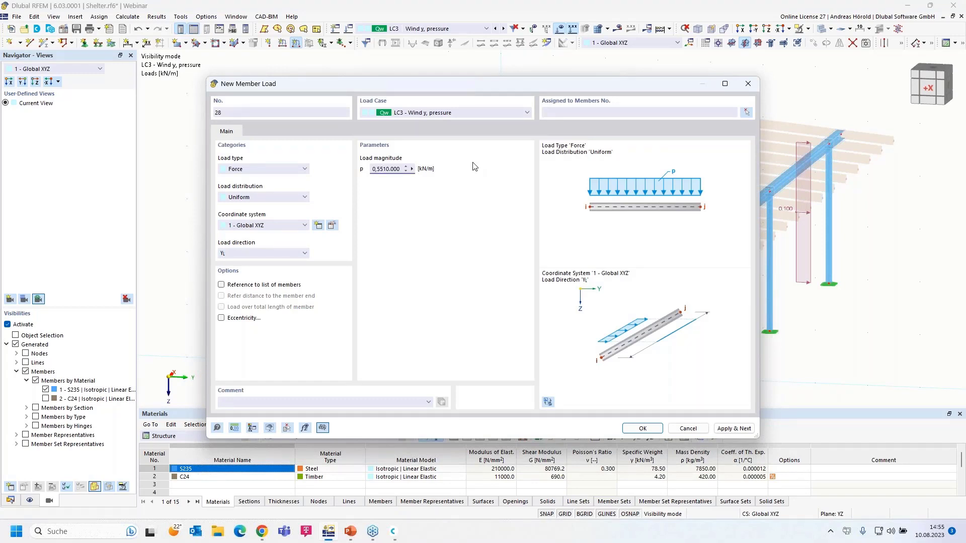
type("0,55")
key("Delete")
key("Delete")
key("Delete")
key("Delete")
key("Delete")
left_click(641, 429)
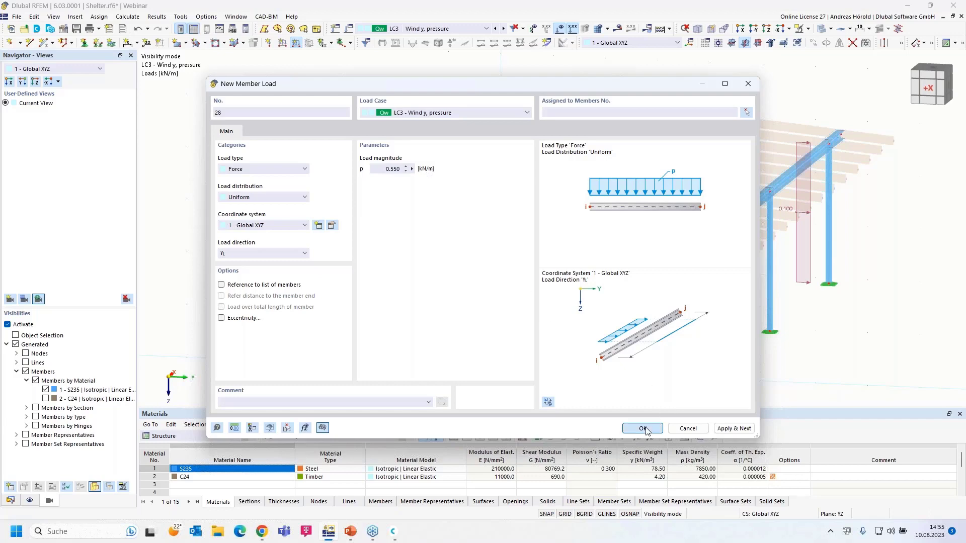
left_click_drag(424, 244, 696, 83)
left_click(147, 148)
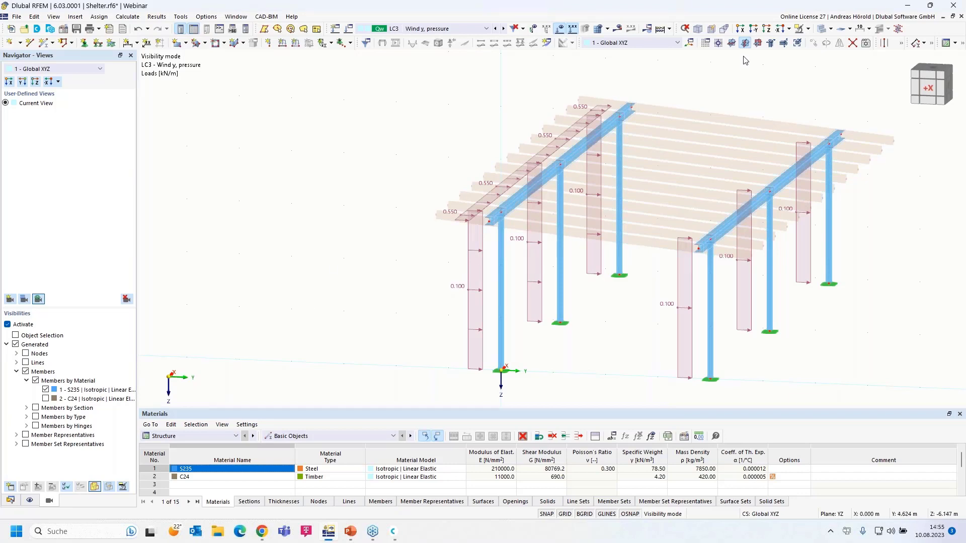
Cancel visibility mode to show all members, and switch the Navigator to Data with LC3 collapsed.
left_click(808, 29)
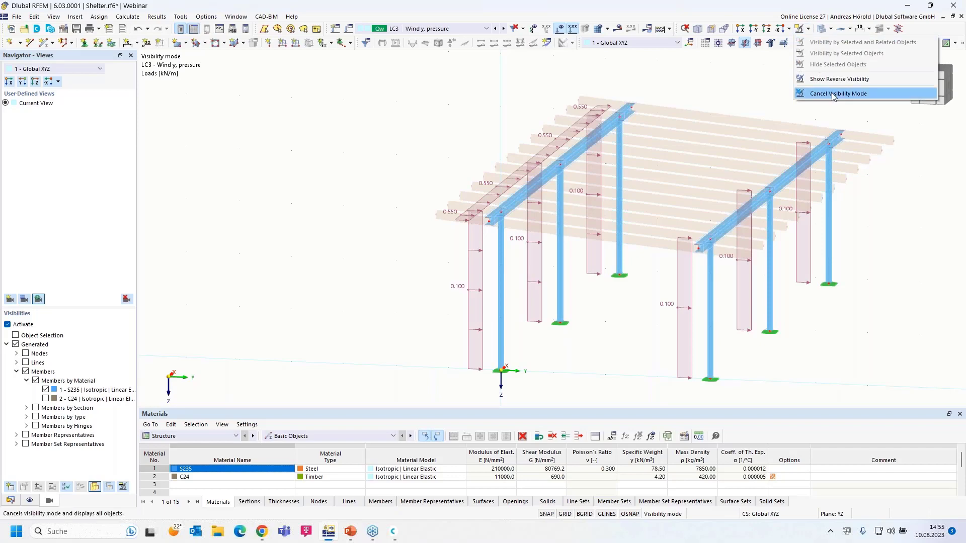
left_click(837, 93)
middle_click_drag(610, 328, 445, 340)
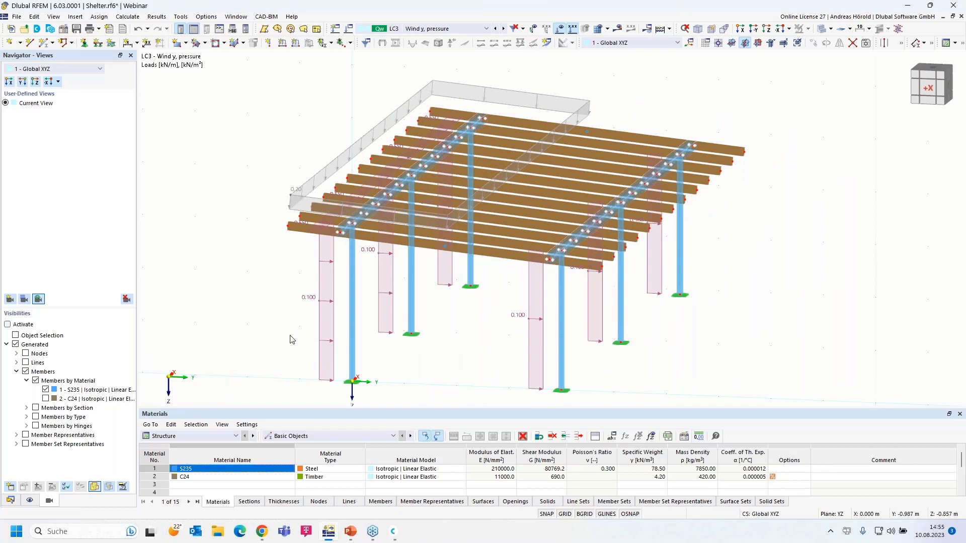
left_click(10, 501)
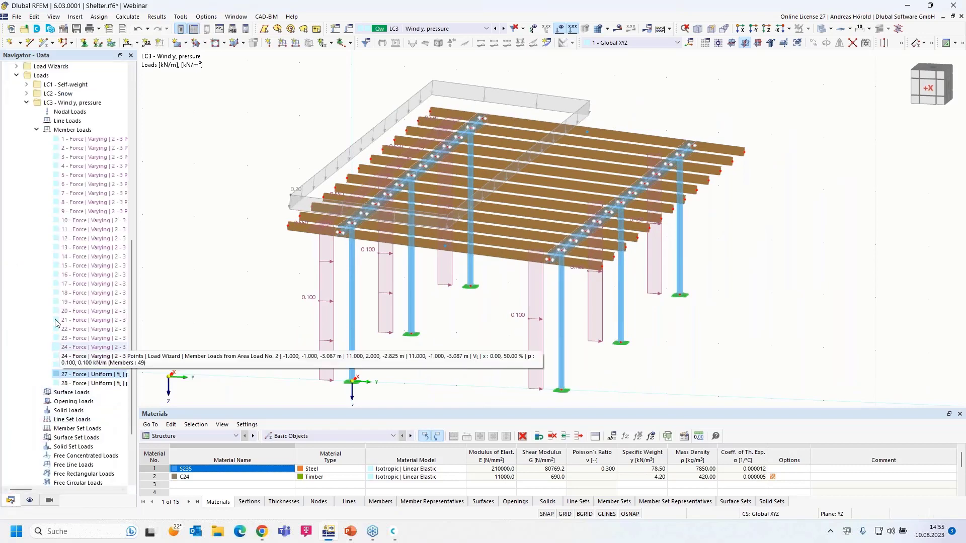
left_click(27, 102)
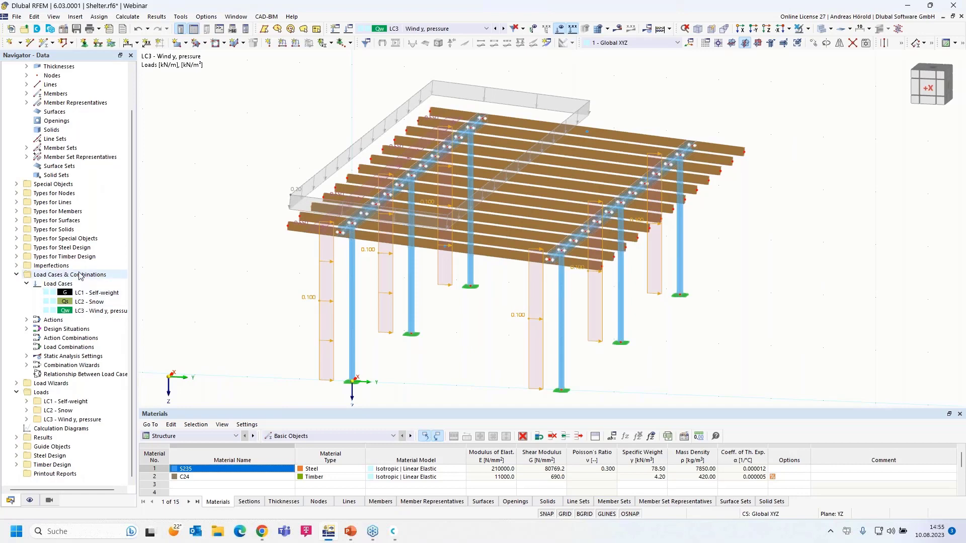
Copy LC3 'Wind y, pressure' into LC4 and rename it 'Wind y, suction'.
right_click(80, 276)
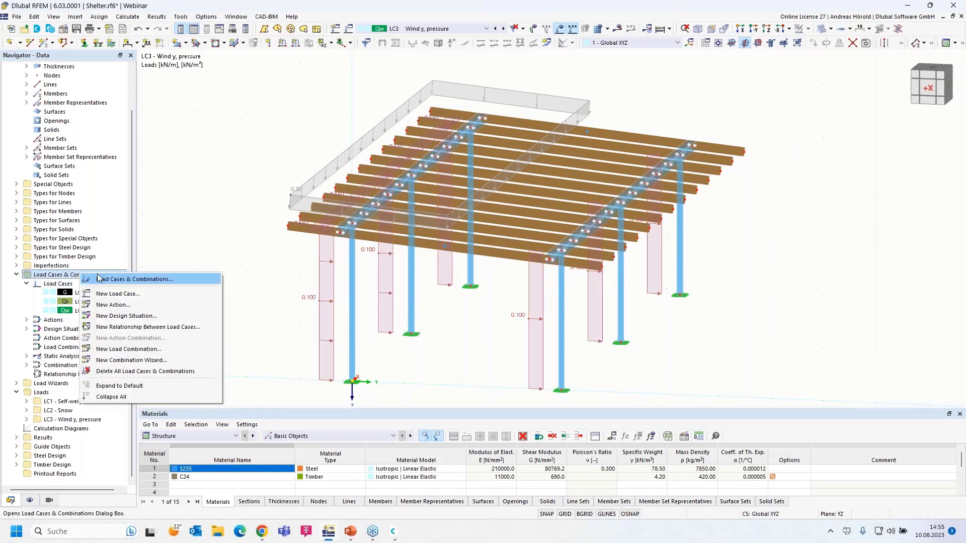
left_click(128, 281)
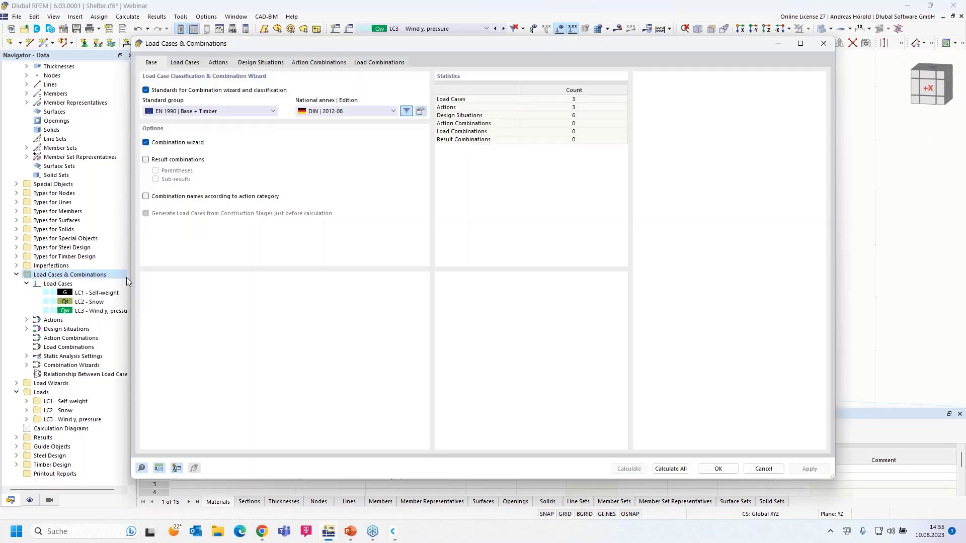
left_click(185, 63)
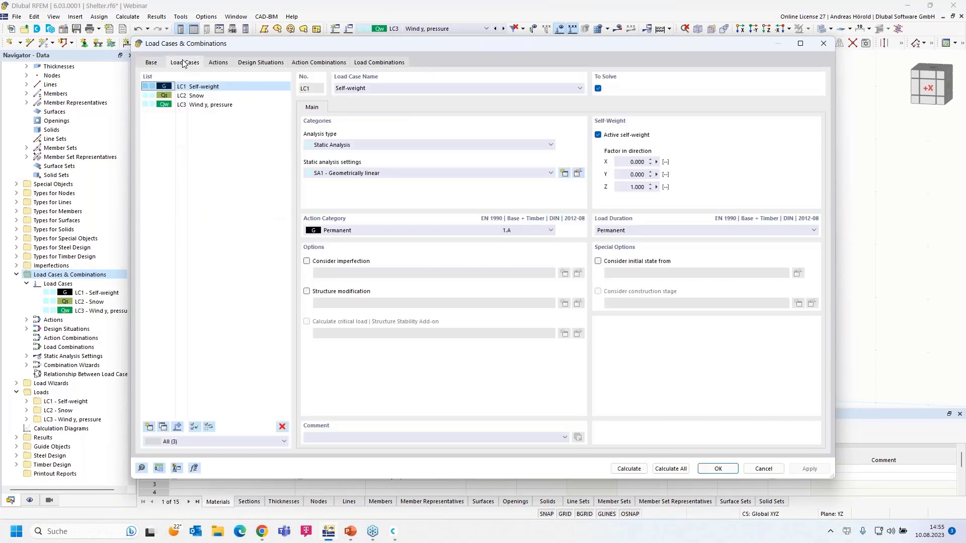
left_click(207, 106)
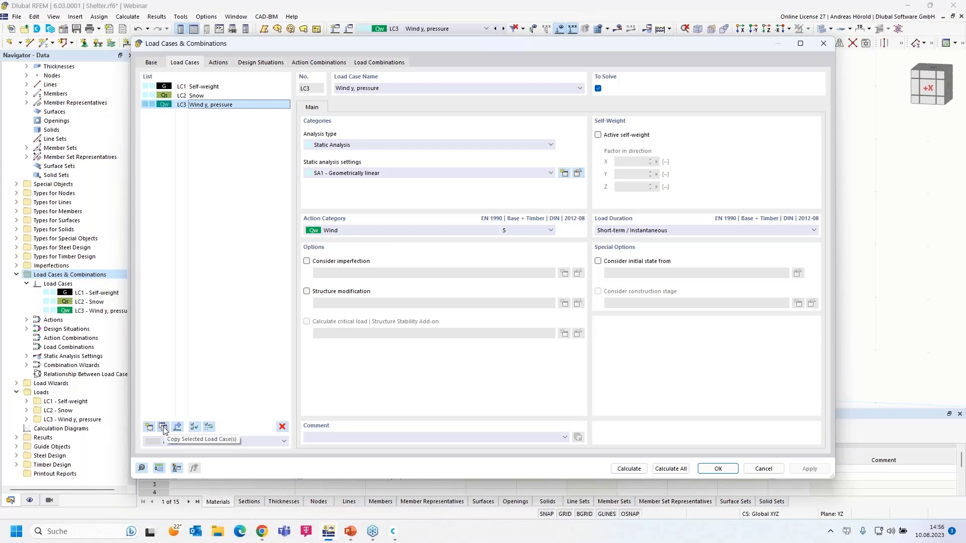
left_click(163, 428)
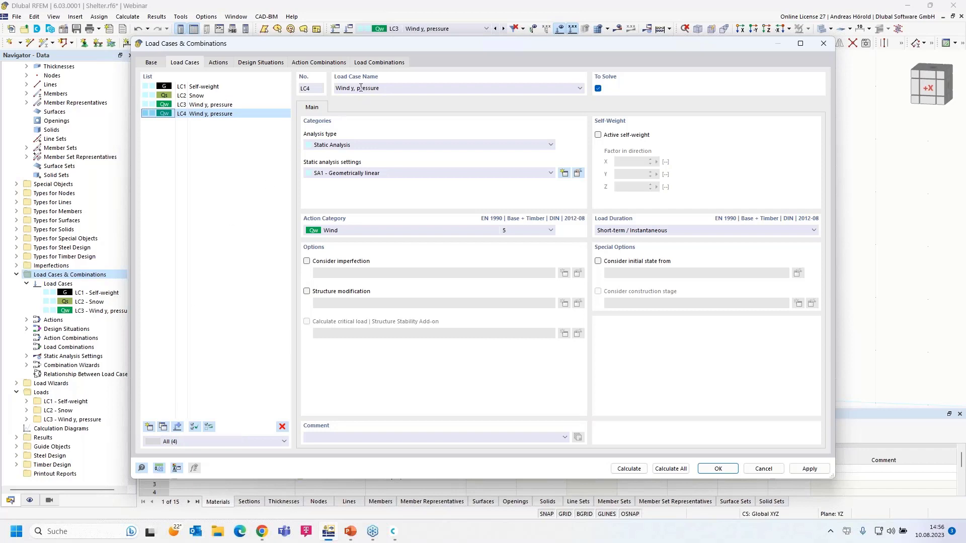
left_click_drag(357, 88, 437, 90)
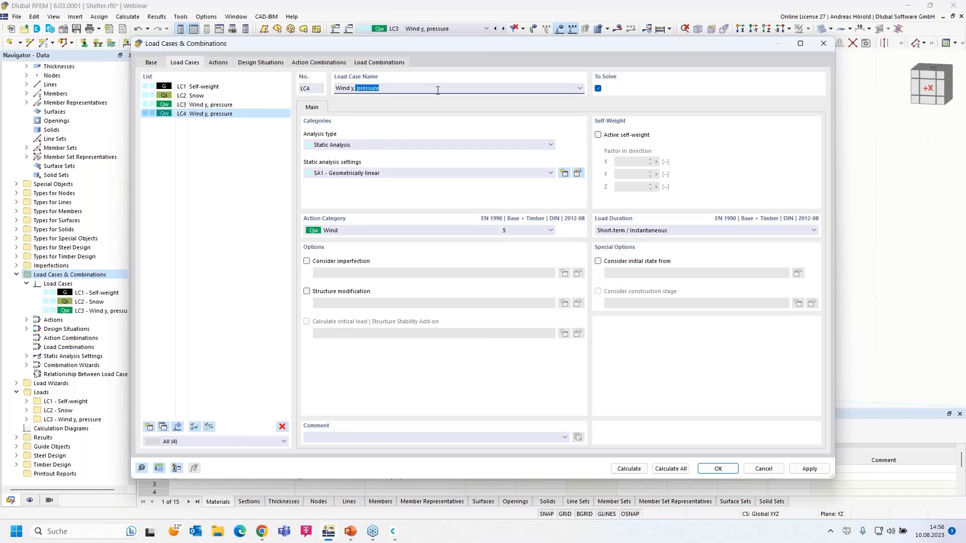
key("BackSpace")
left_click(718, 470)
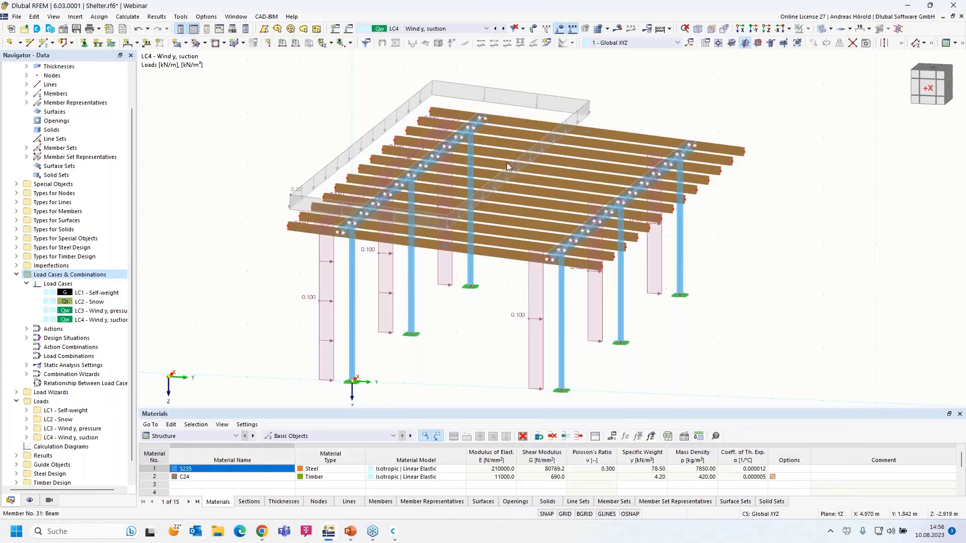
Change the LC4 area-load wizard magnitude from 0.20 to -0.1 kN/m².
double_click(477, 90)
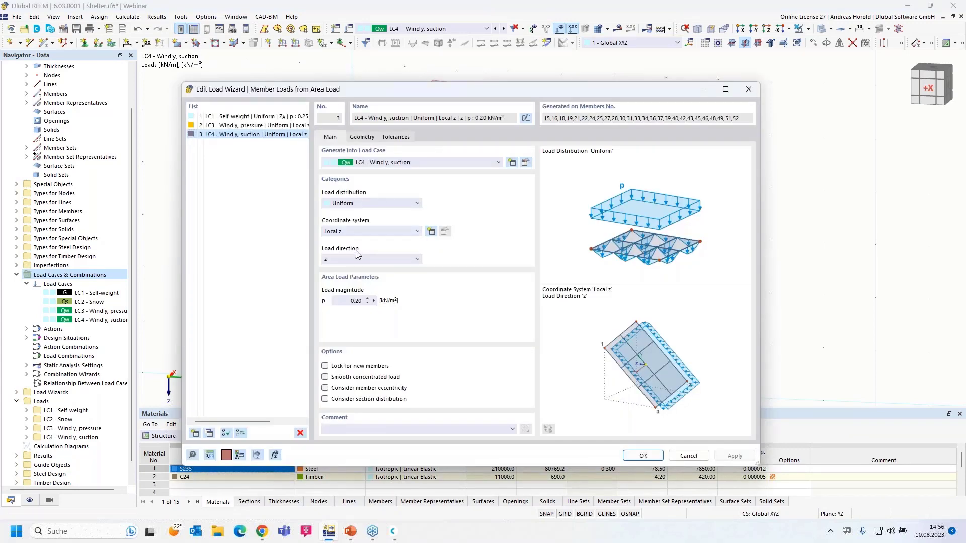
double_click(359, 299)
left_click(643, 456)
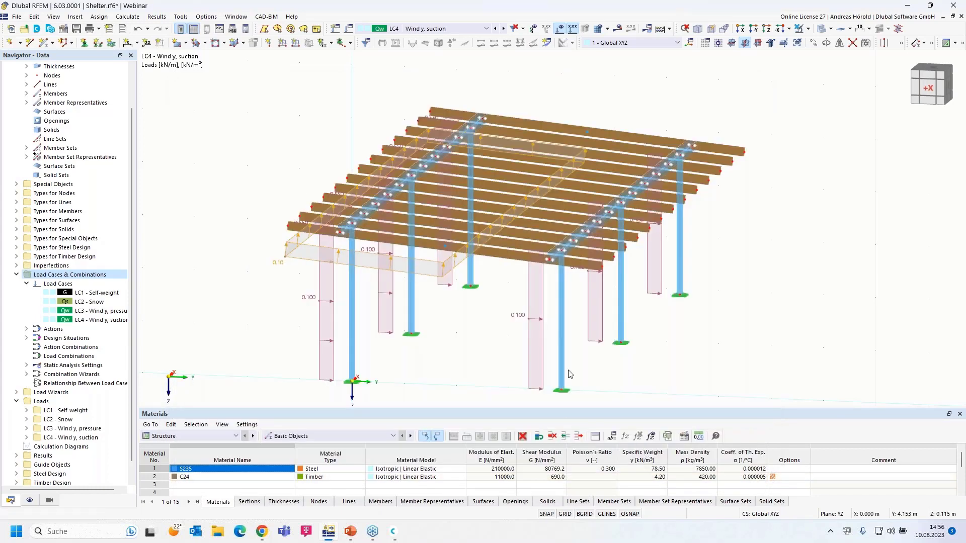
middle_click_drag(685, 398, 660, 379, "ctrl")
right_click(660, 379)
left_click(586, 140)
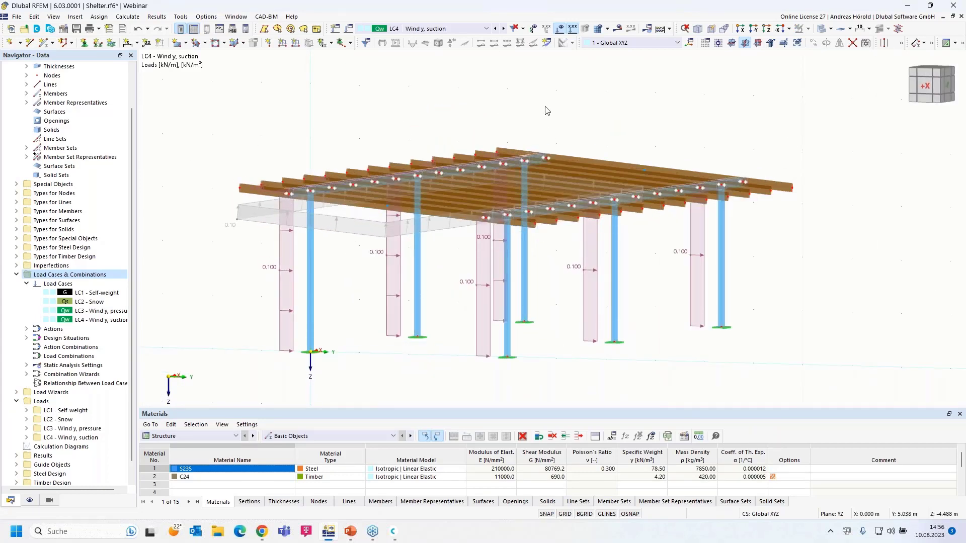
left_click(496, 29)
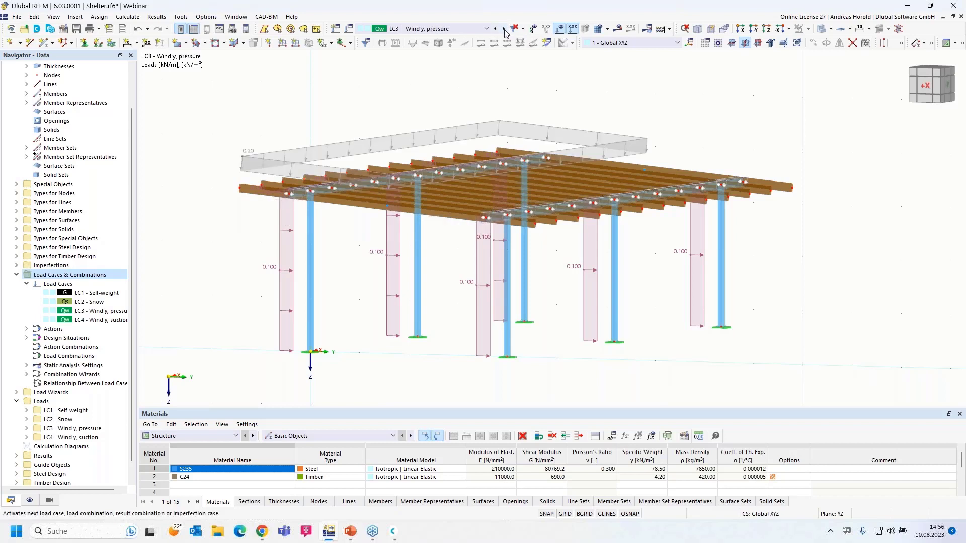
left_click(504, 30)
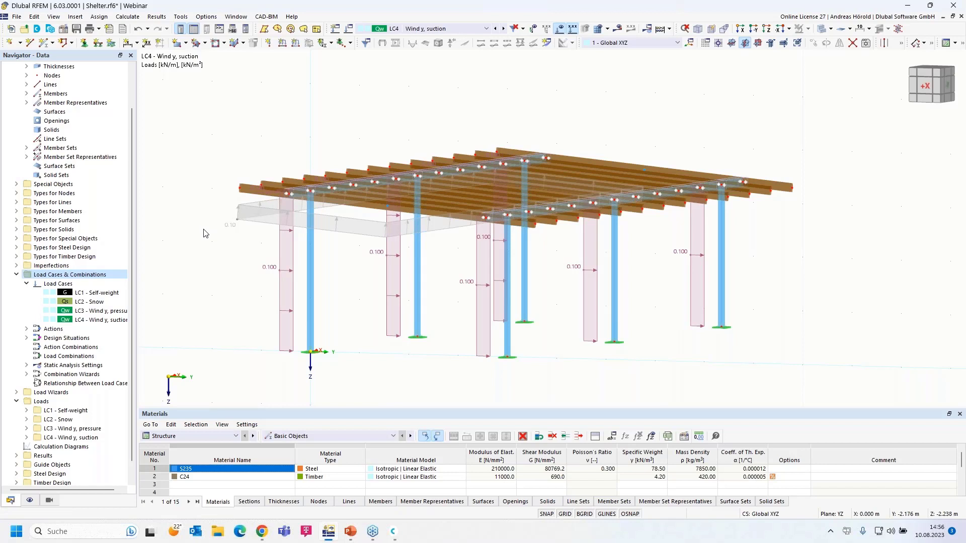
scroll(204, 233, "down", 1)
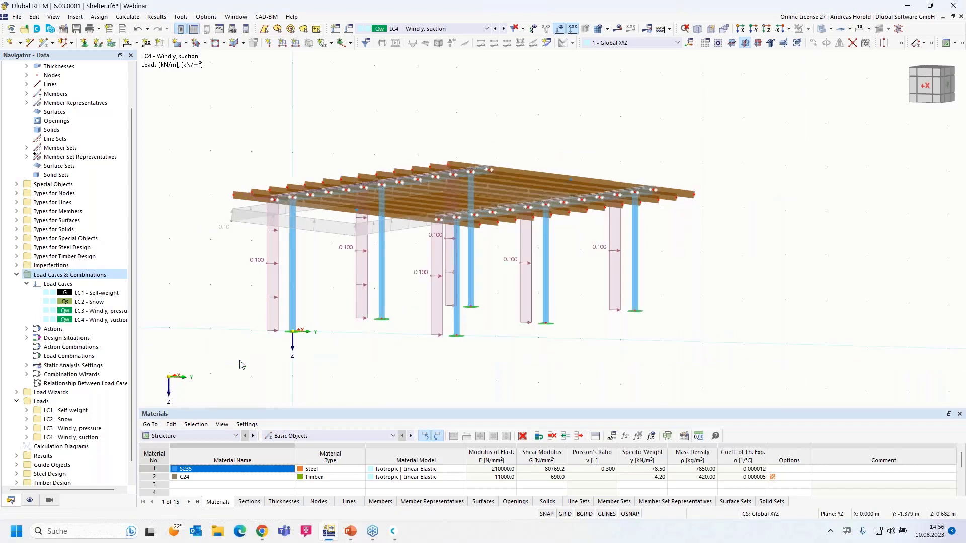
middle_click_drag(261, 376, 215, 390, "ctrl")
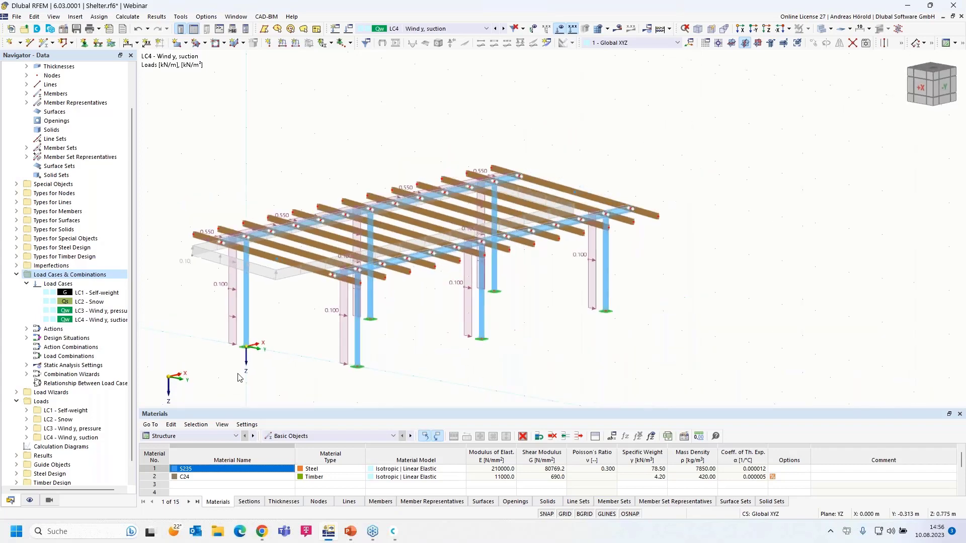
scroll(266, 369, "down", 1)
middle_click_drag(289, 366, 318, 351)
scroll(322, 354, "up", 1)
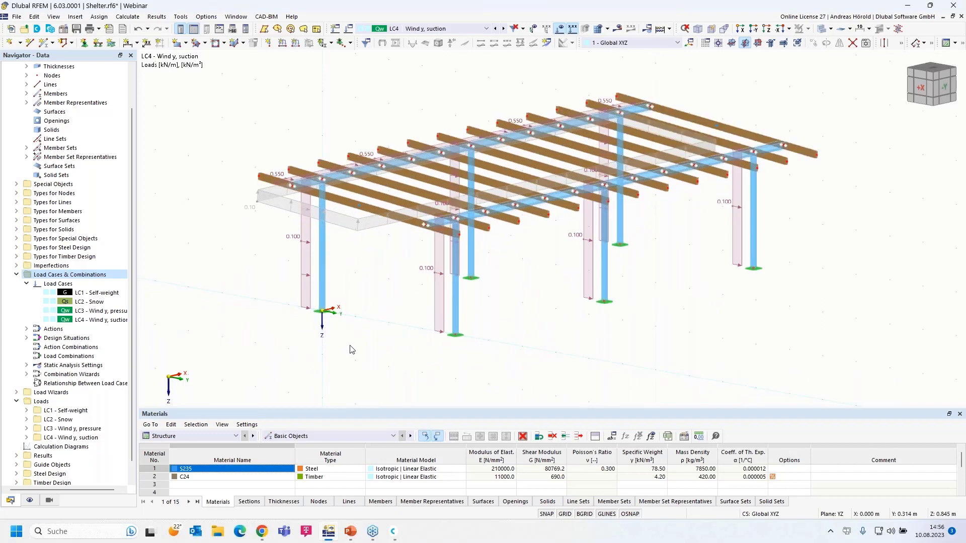
scroll(366, 346, "up", 1)
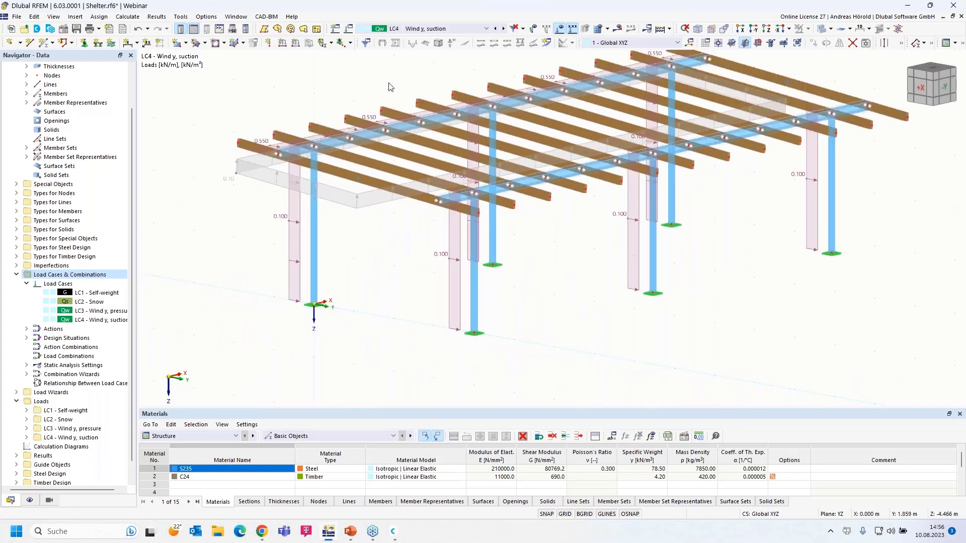
Create an empty load case LC5 named 'Wind x, pressure'.
left_click(348, 29)
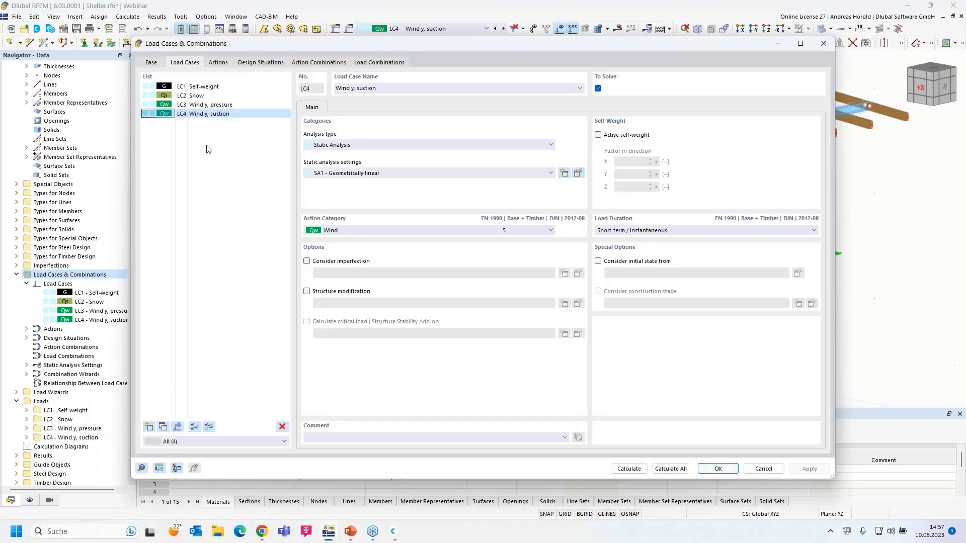
left_click(823, 43)
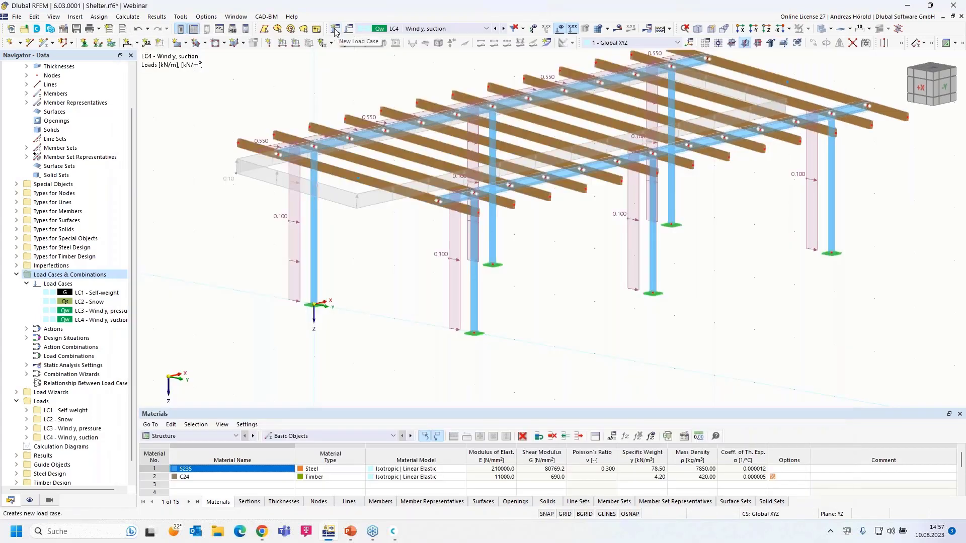
left_click(335, 30)
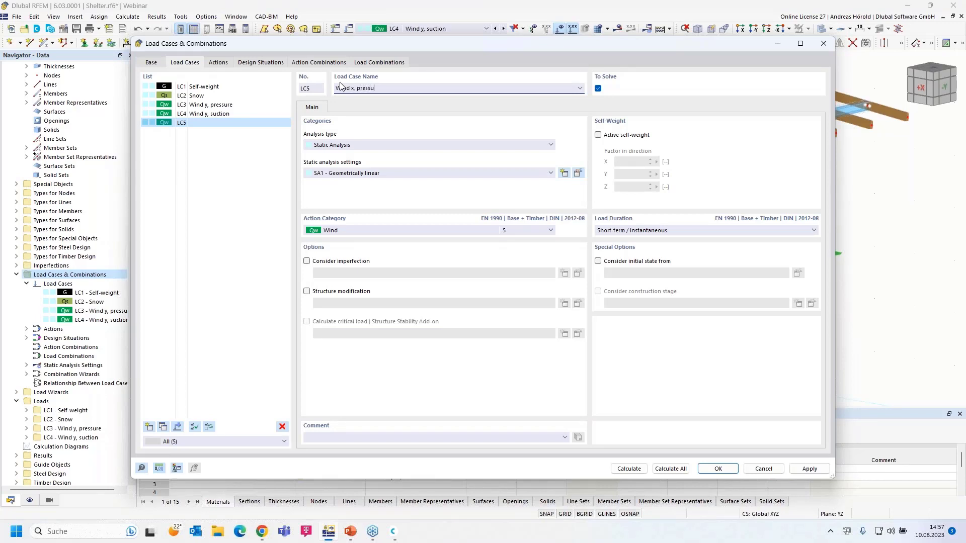
left_click(718, 468)
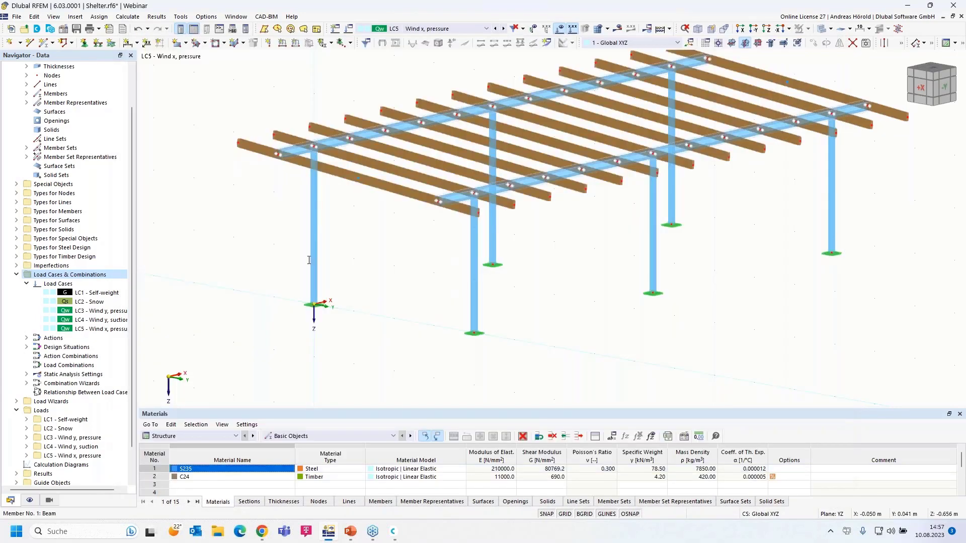
Start a Member Loads from Area Load wizard with Local z direction and p = 0.10 kN/m².
middle_click_drag(364, 239, 344, 296)
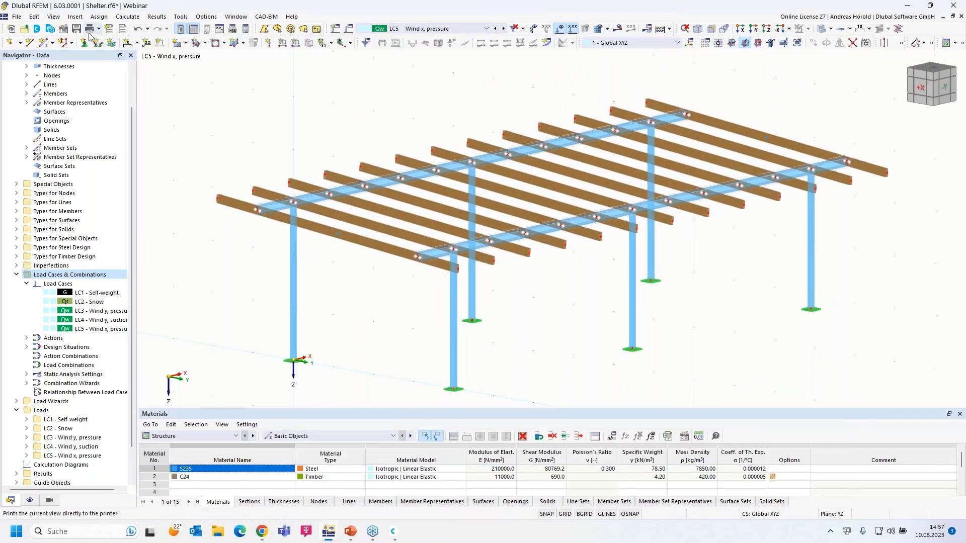
left_click(75, 18)
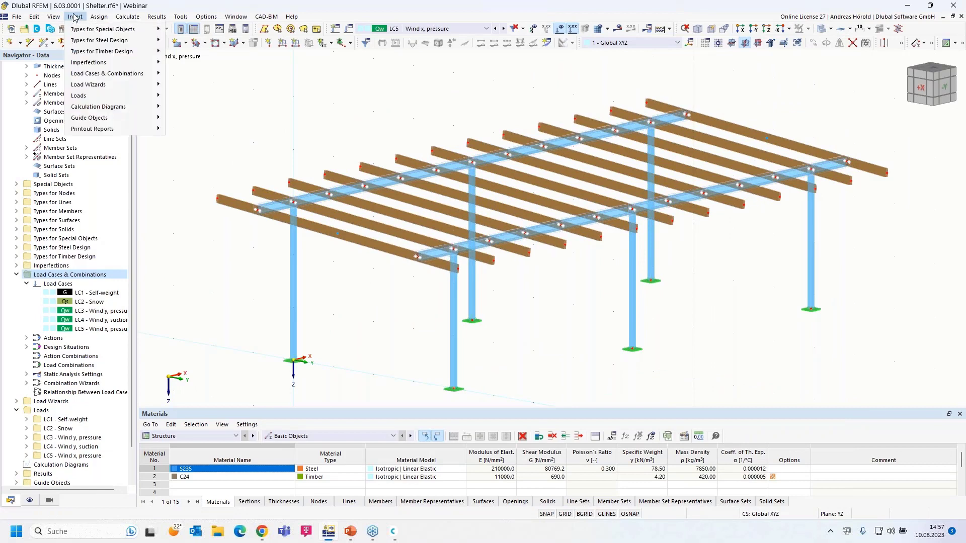
mouse_move(121, 168)
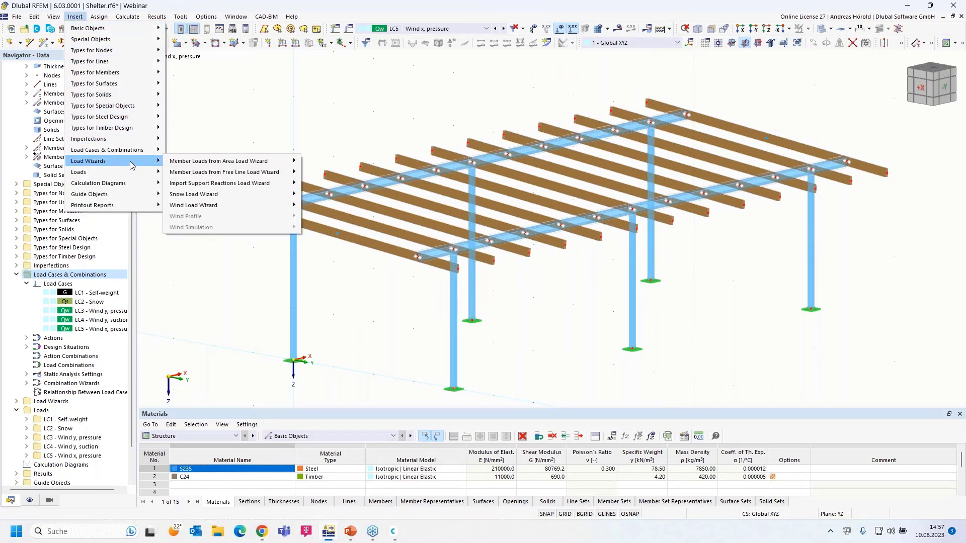
mouse_move(234, 164)
left_click(325, 161)
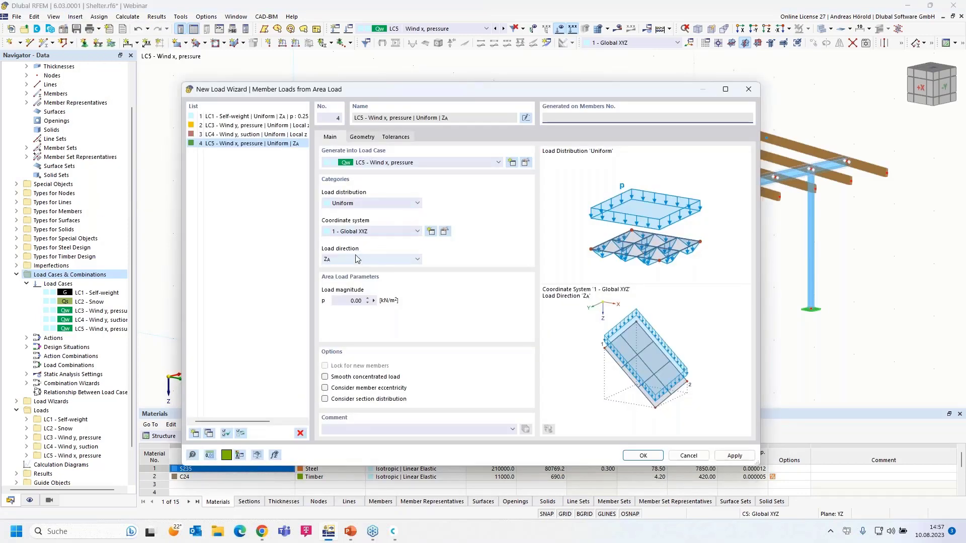
left_click(358, 259)
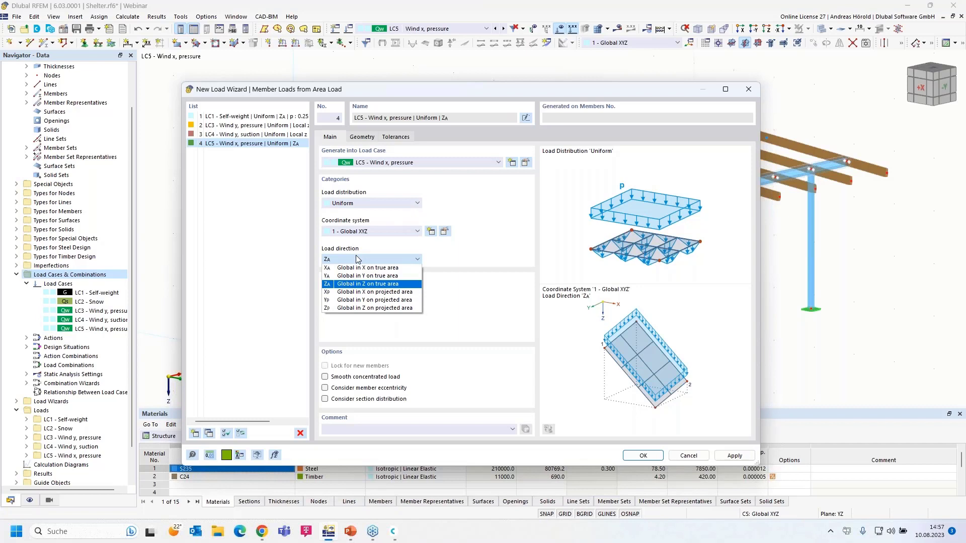
left_click(359, 232)
left_click(357, 247)
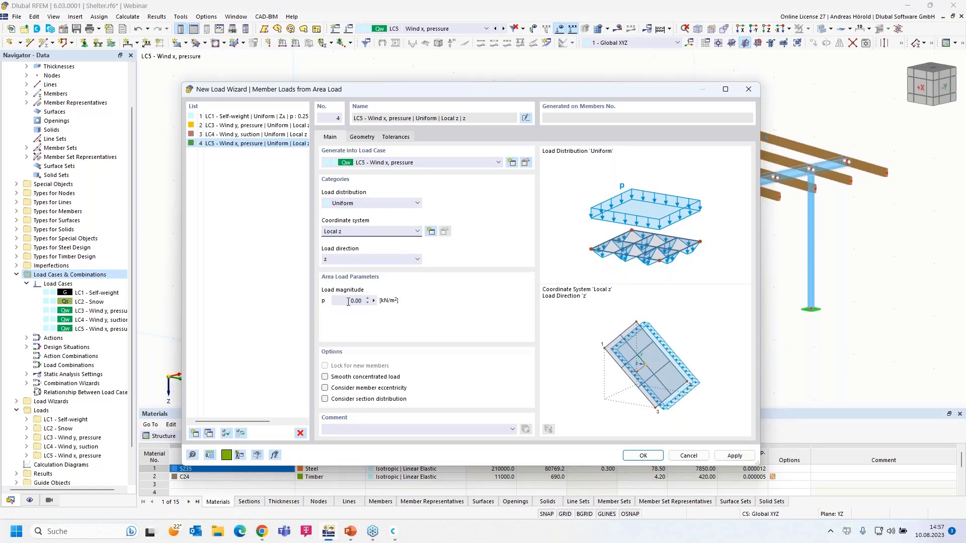
left_click(348, 302)
left_click(362, 138)
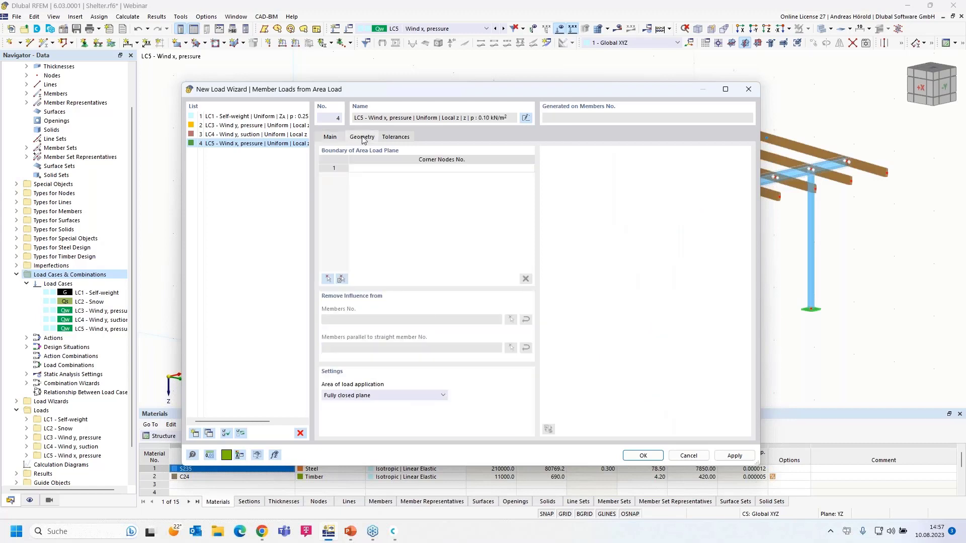
Define the load area by nodes 71, 39, 40, 72, excluding members parallel to member 11, and generate.
left_click(328, 280)
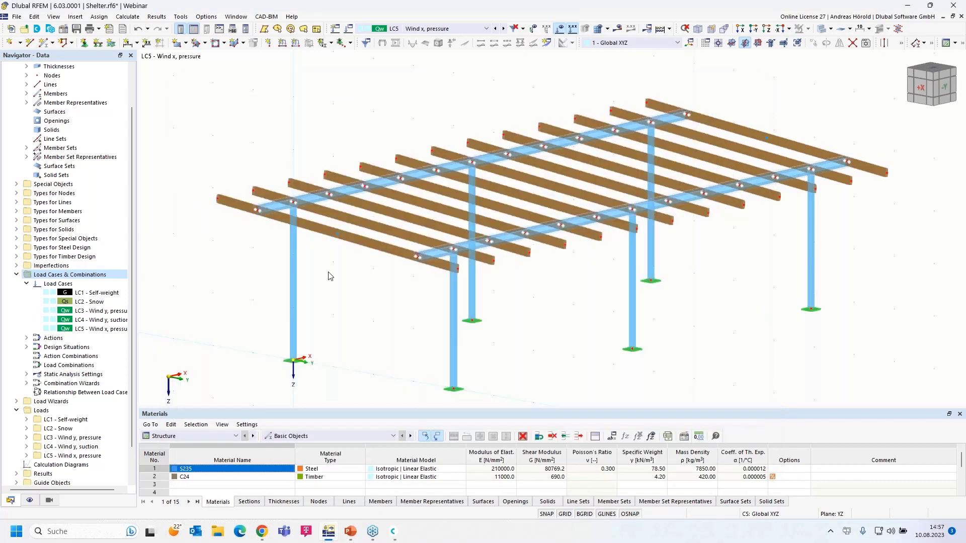
left_click(220, 198)
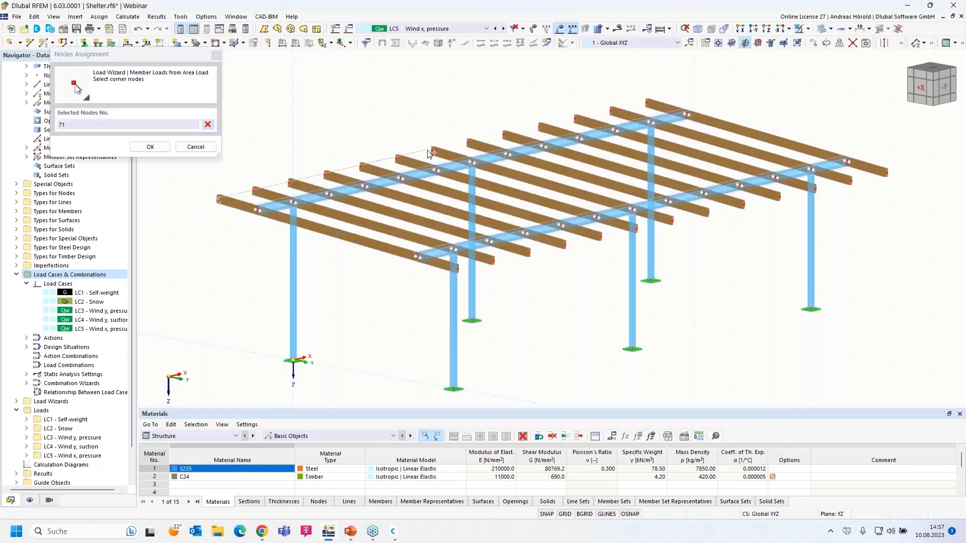
left_click(433, 150)
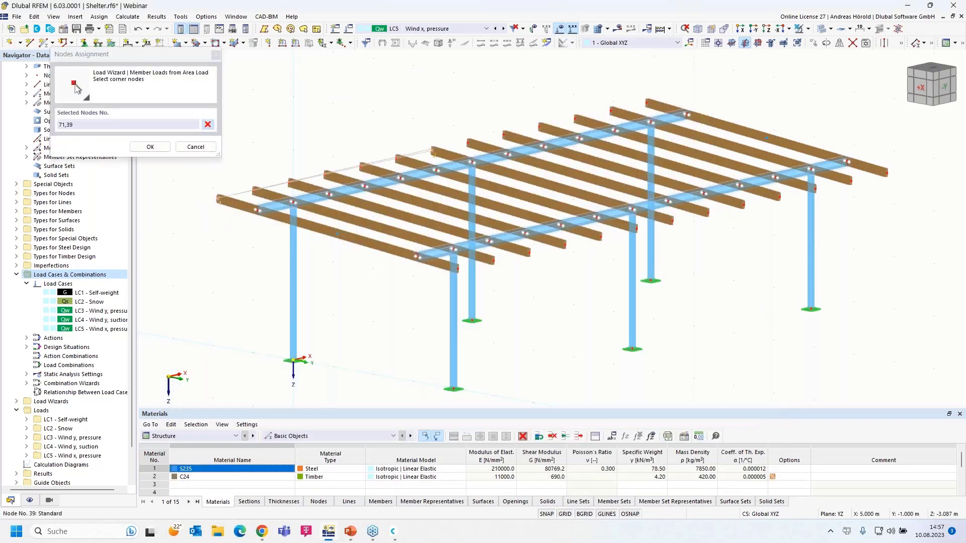
left_click(673, 222)
left_click(456, 268)
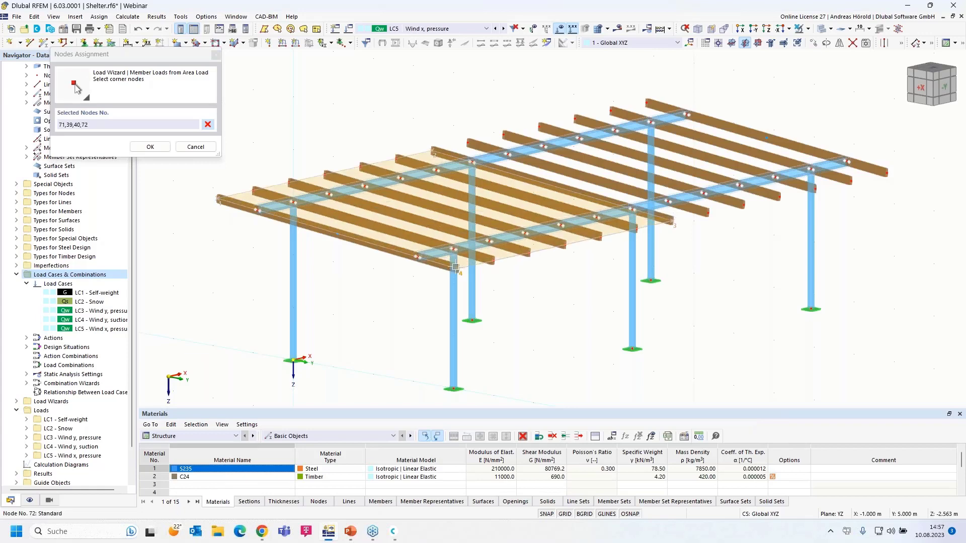
left_click(218, 198)
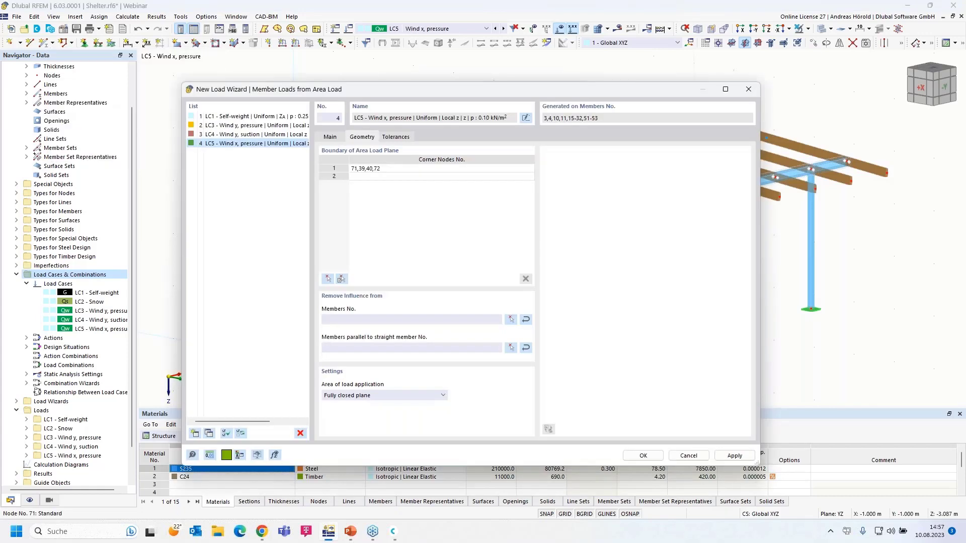
left_click(511, 348)
left_click(542, 227)
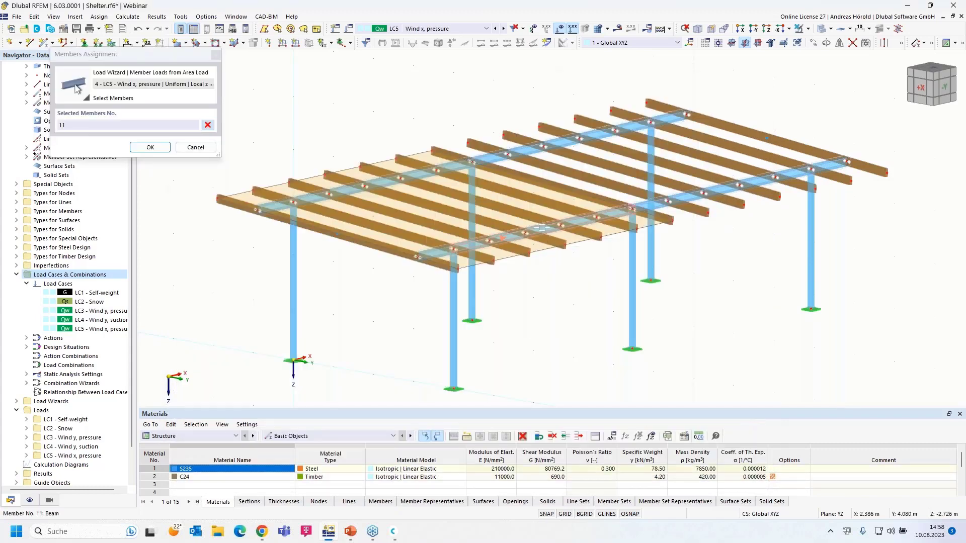
left_click(150, 147)
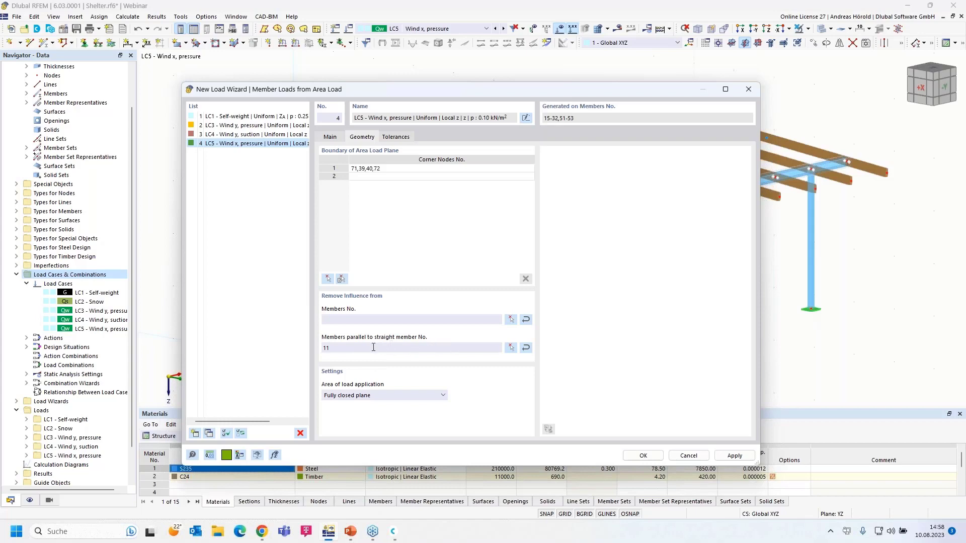
left_click(650, 455)
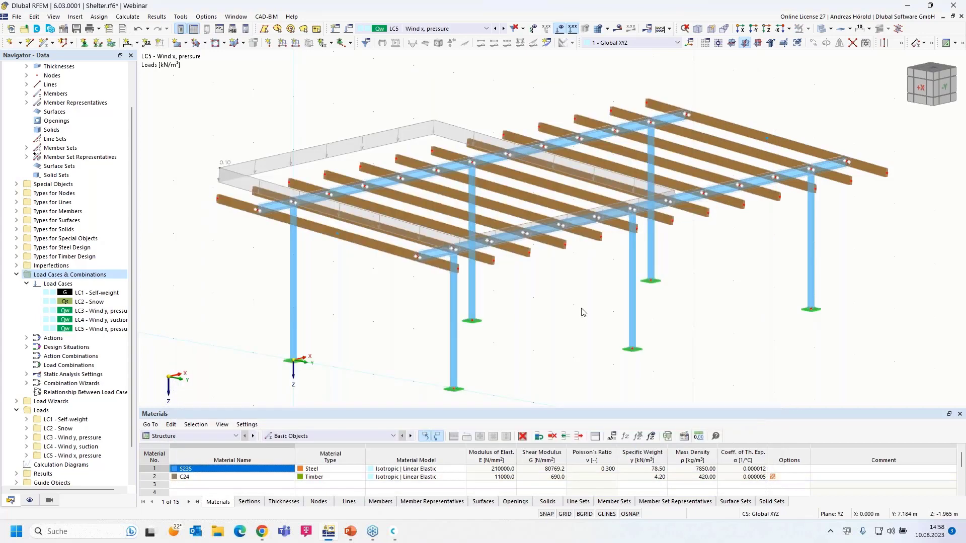
Toggle the generated wizard load's Display separately option on and back off.
right_click(324, 149)
left_click(359, 204)
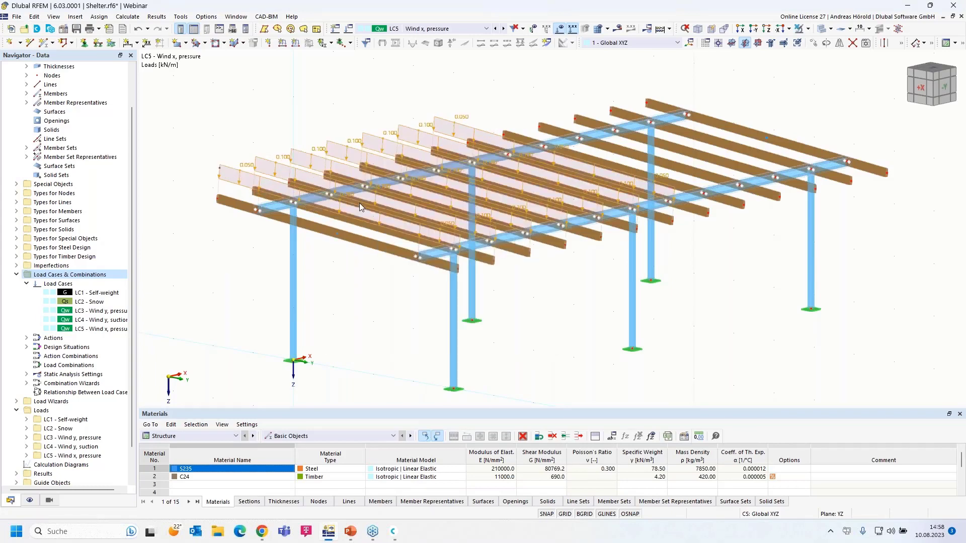
right_click(335, 144)
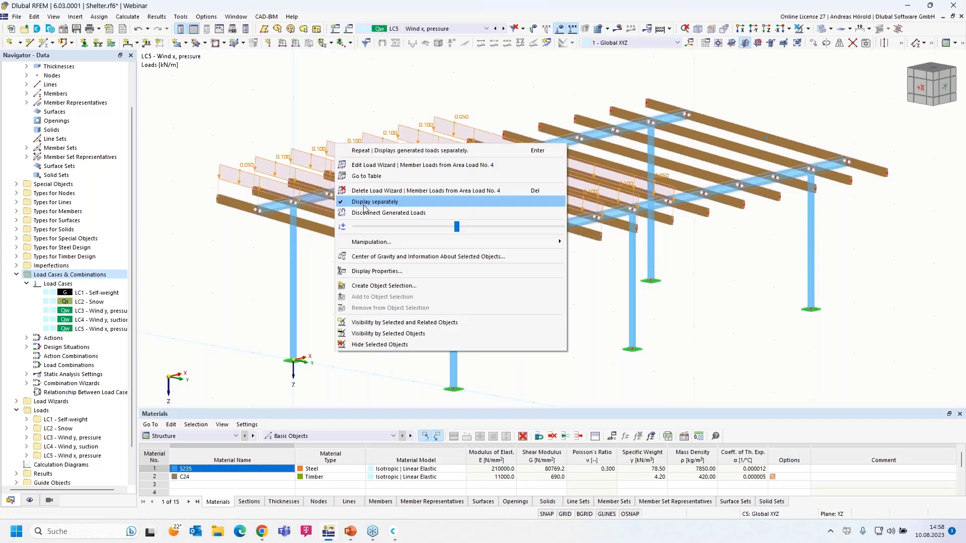
left_click(375, 202)
Apply a uniform 0.1 kN/m load in global X to columns 1, 2, 5, 8, 9 and 12.
middle_click_drag(723, 373, 875, 276, "ctrl")
left_click_drag(874, 272, 146, 342)
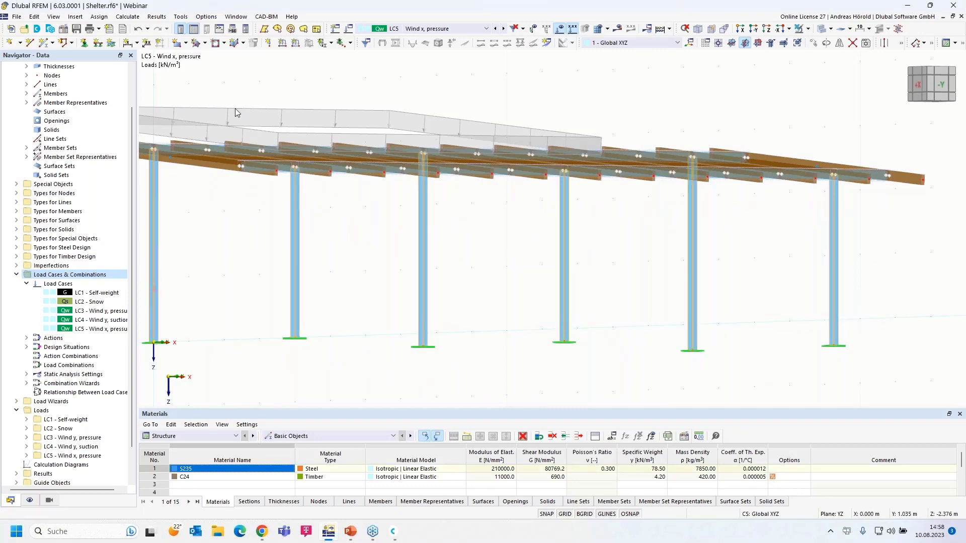
left_click(296, 44)
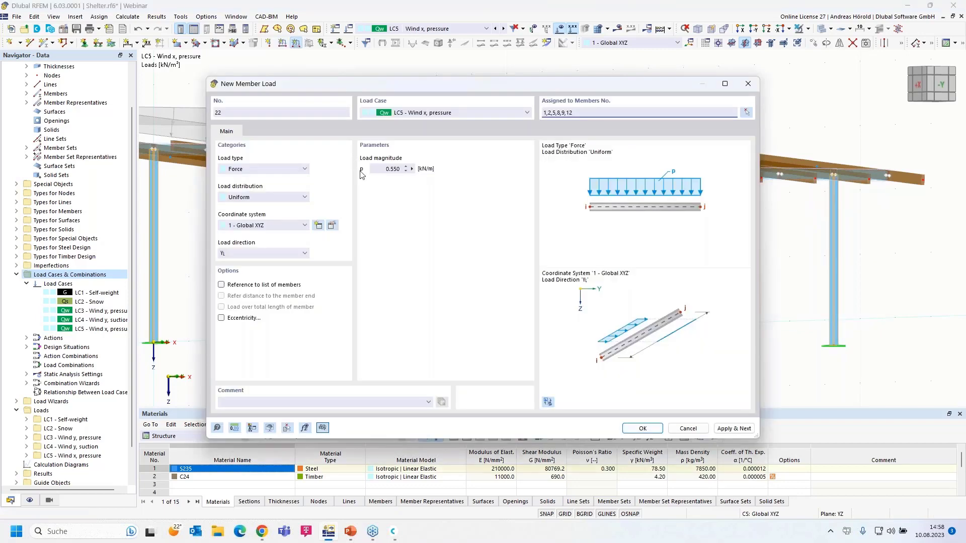
left_click(380, 169)
type("0,1")
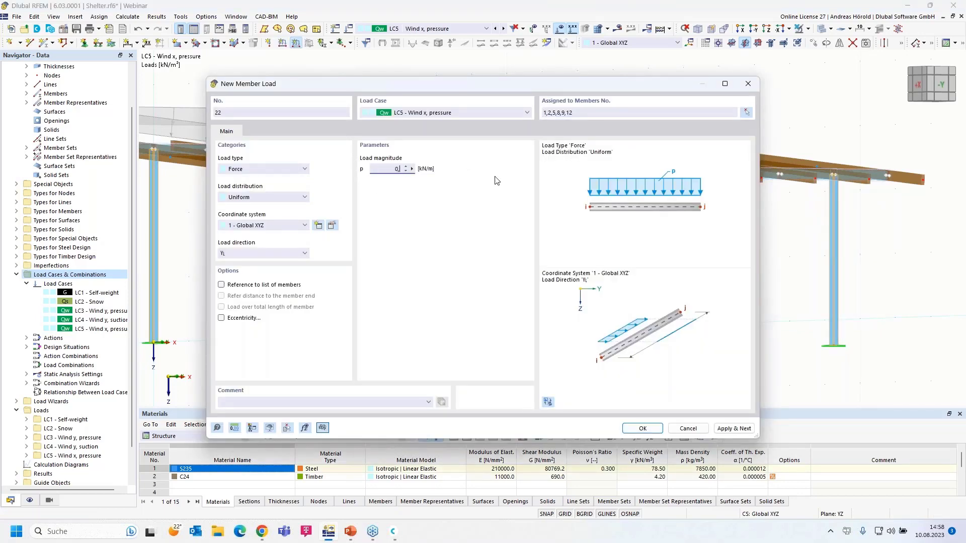
left_click(261, 253)
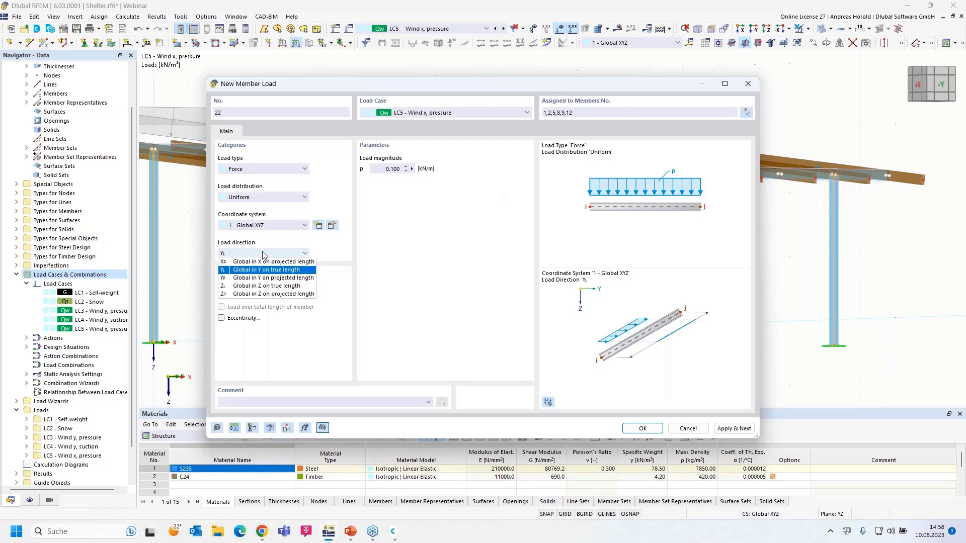
left_click(272, 285)
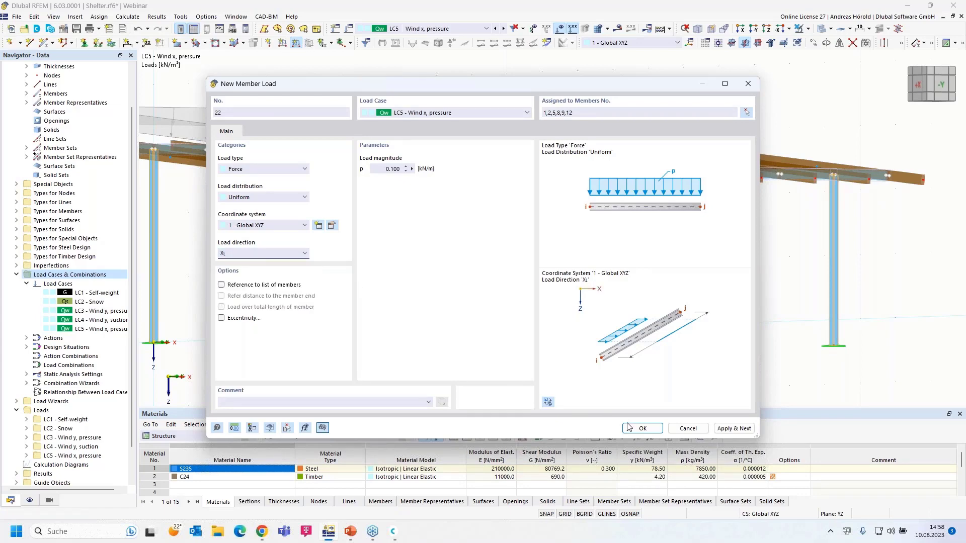
left_click(642, 428)
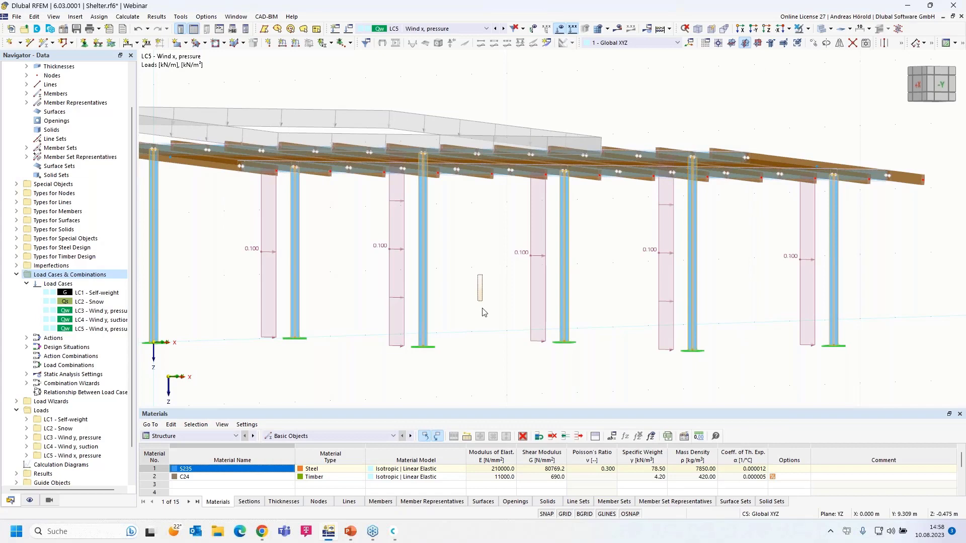
left_click_drag(465, 298, 444, 331)
scroll(442, 330, "up", 7)
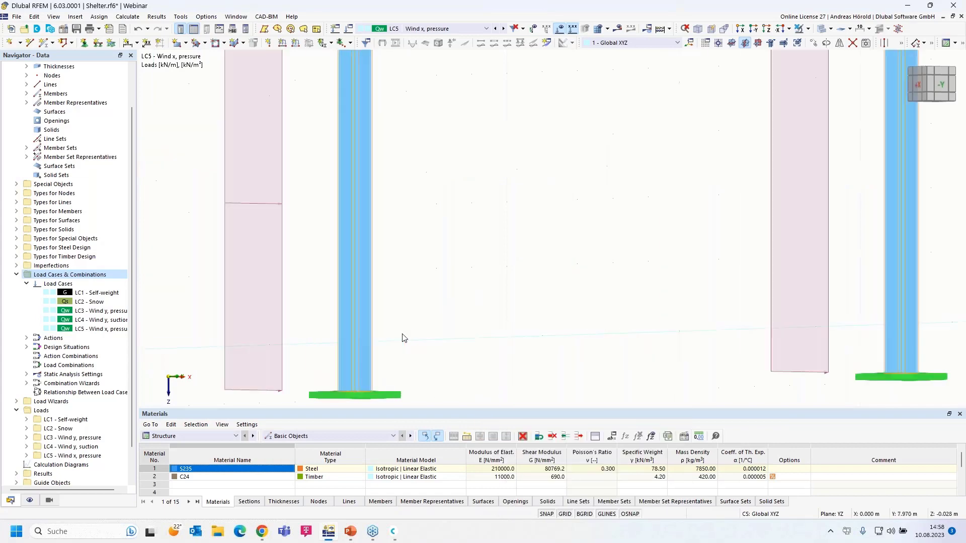
scroll(403, 335, "down", 9)
middle_click_drag(459, 323, 524, 323, "ctrl")
scroll(523, 322, "down", 1)
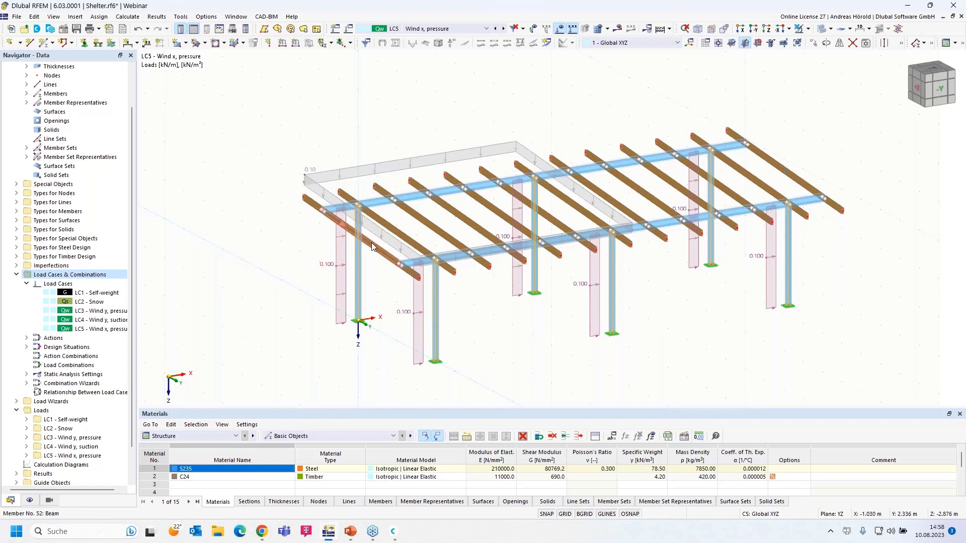
mouse_move(376, 251)
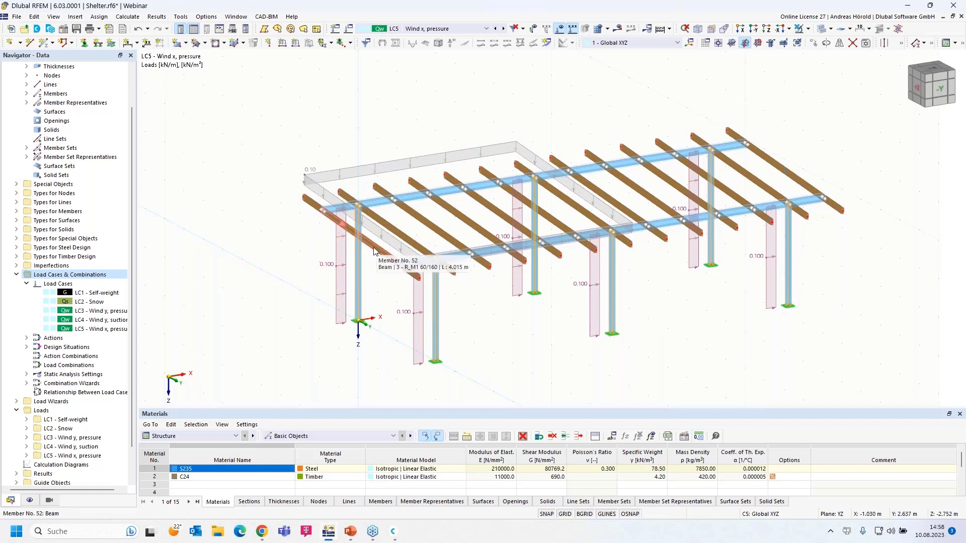
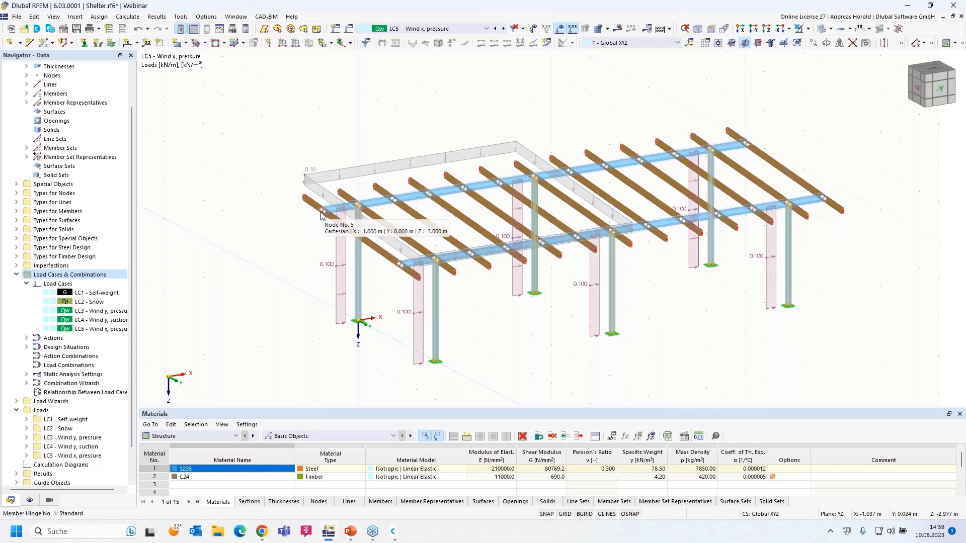
Add 1.6 kN nodal forces in global X at nodes 5 and 13 in LC5.
left_click(270, 43)
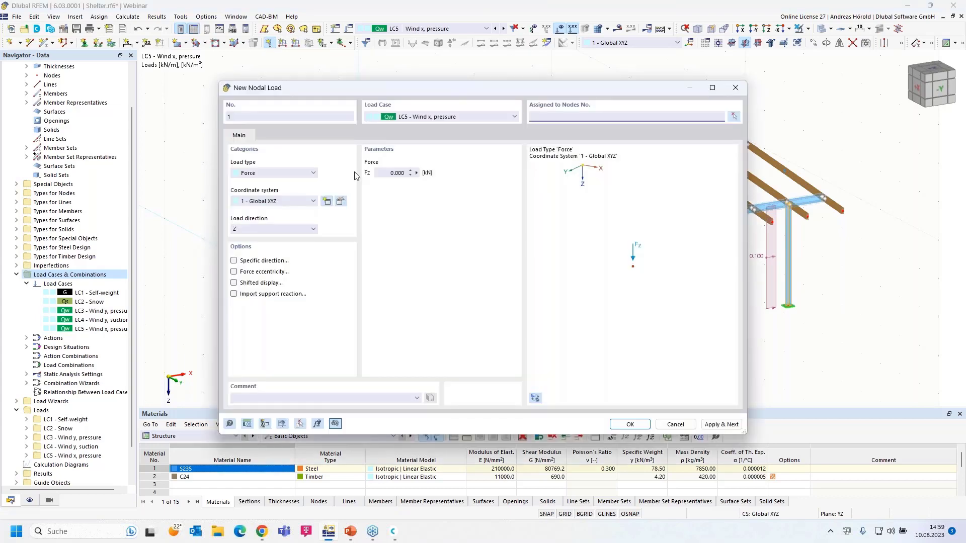
left_click(268, 230)
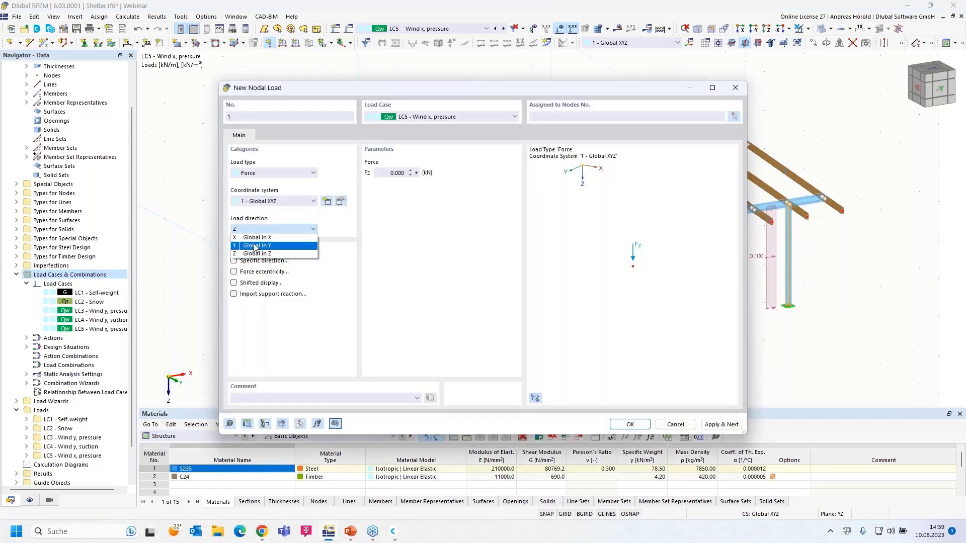
left_click(258, 241)
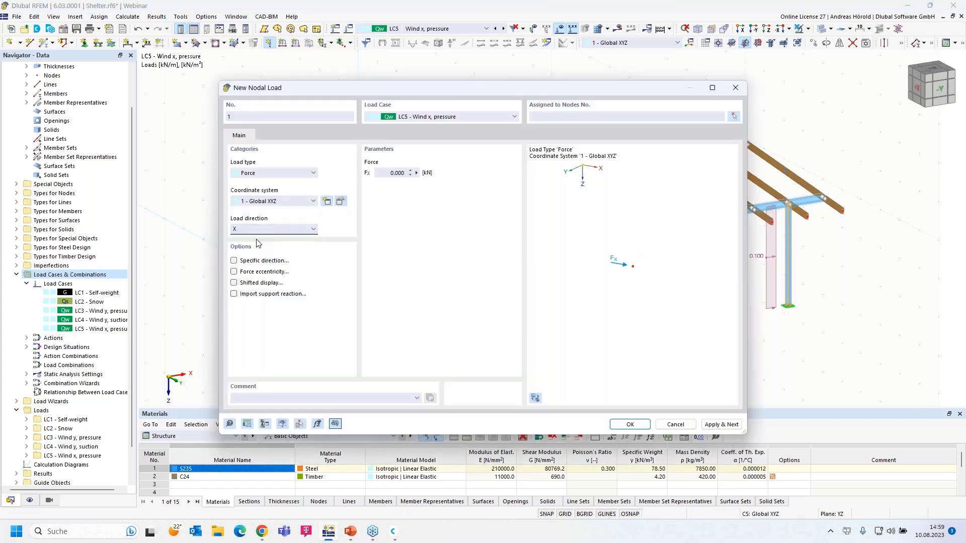
left_click(276, 173)
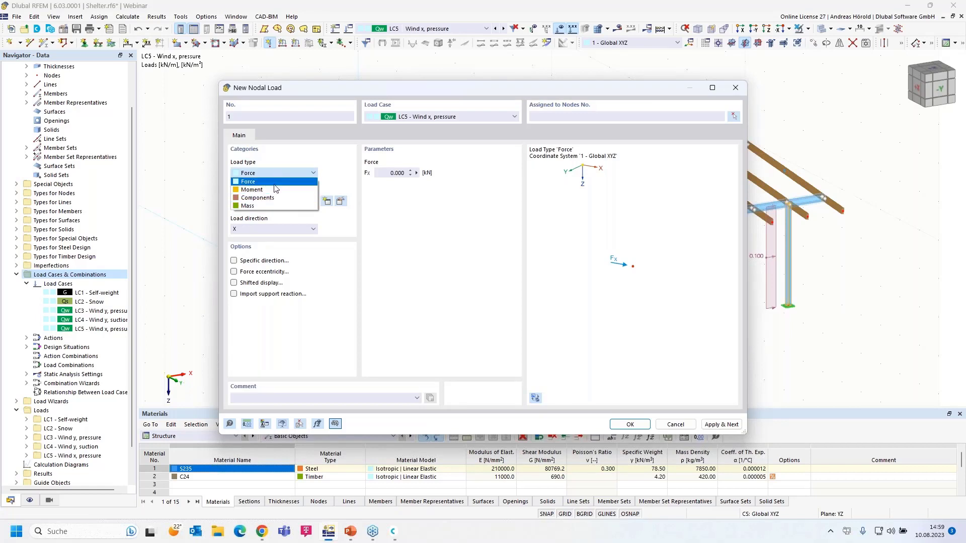
left_click(274, 184)
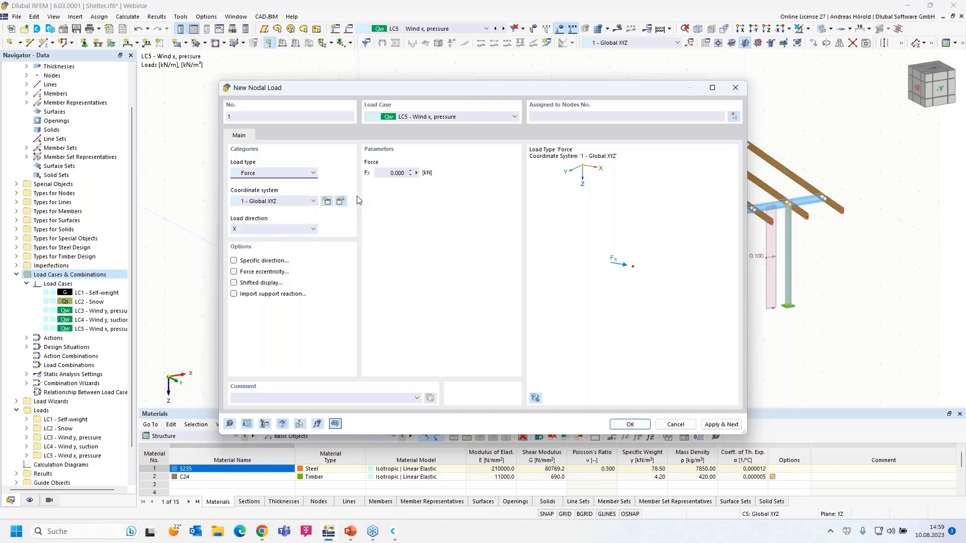
left_click(389, 171)
type("1,6")
left_click(629, 424)
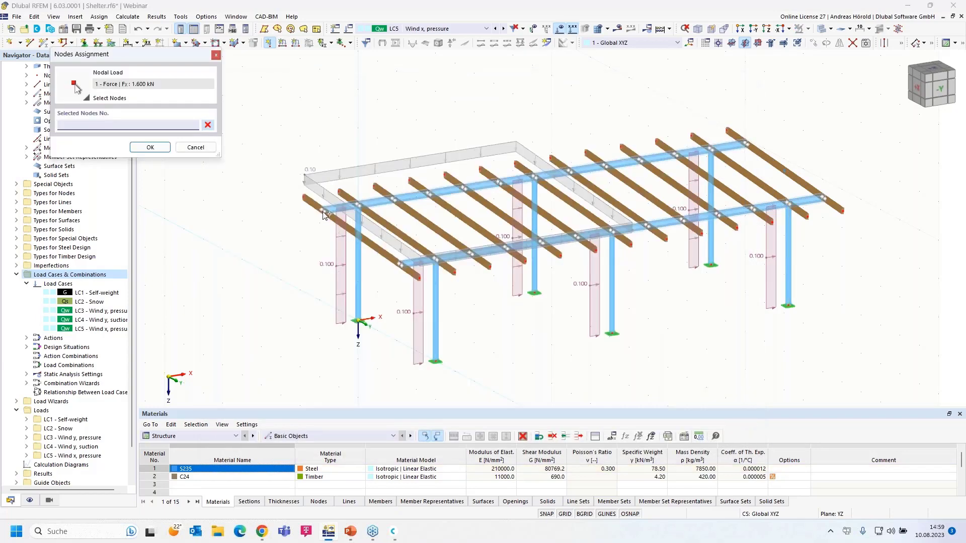
left_click(408, 279)
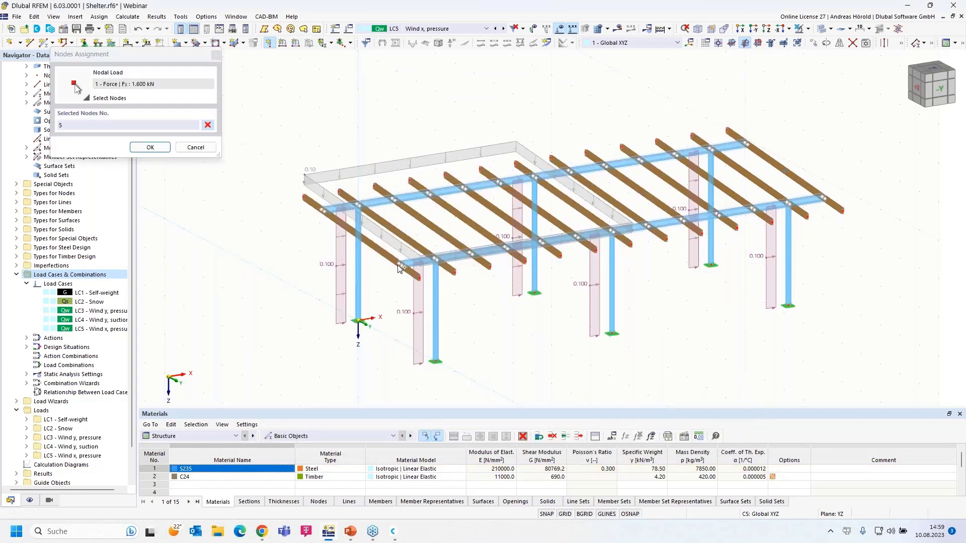
left_click(150, 147)
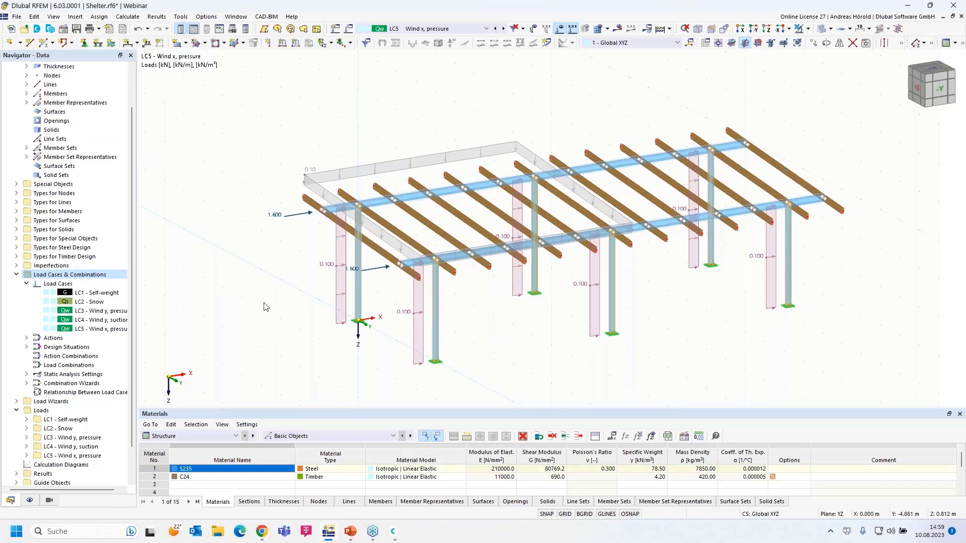
right_click(104, 329)
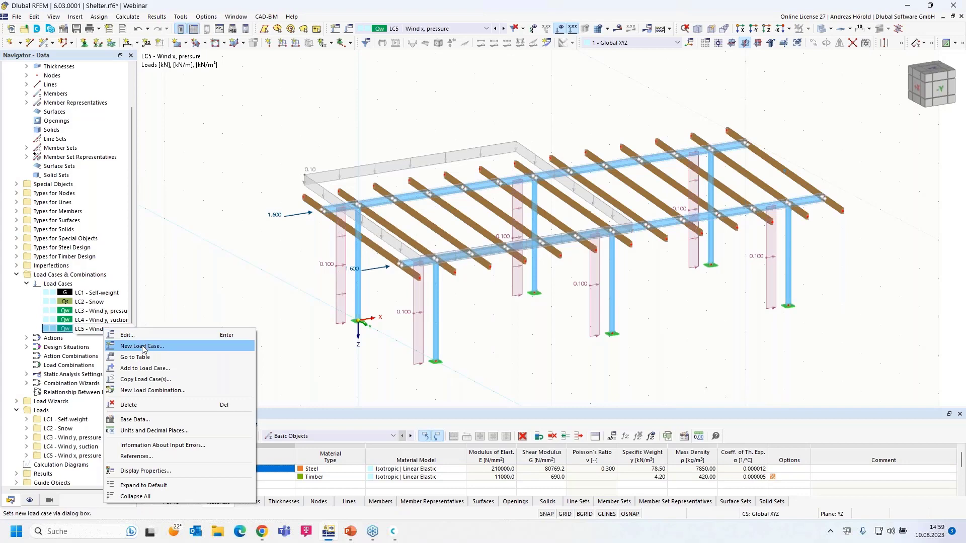
Copy LC5 into a new load case LC6 renamed 'Wind x, suction'.
left_click(126, 336)
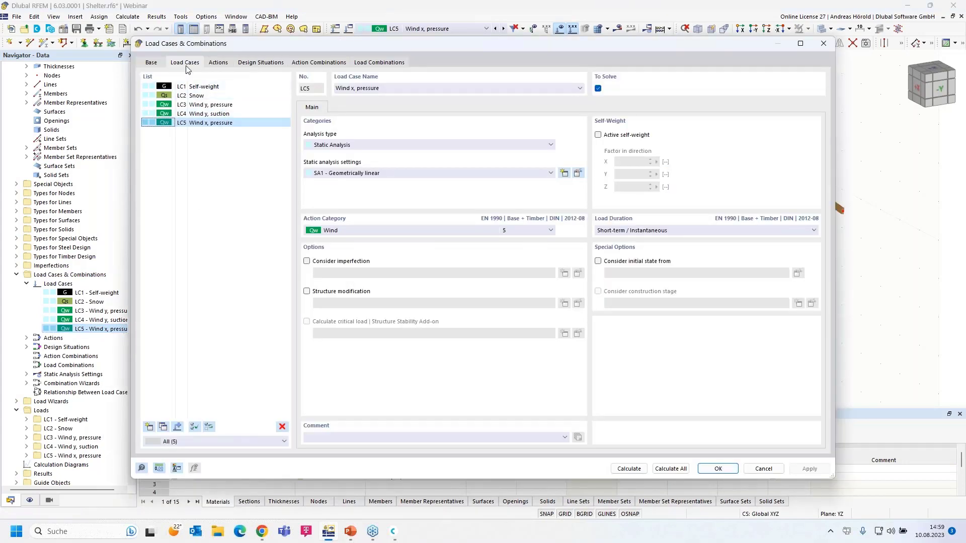
left_click(163, 427)
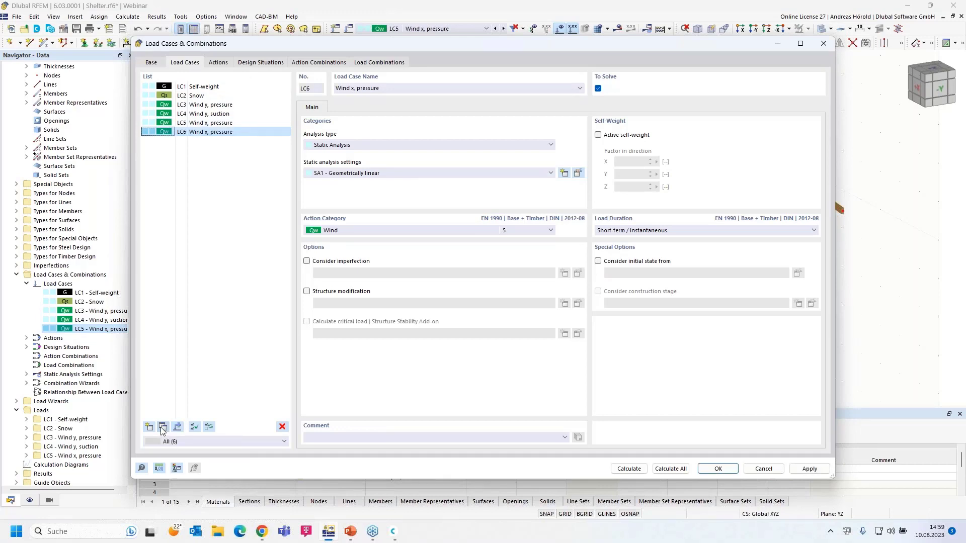
double_click(358, 88)
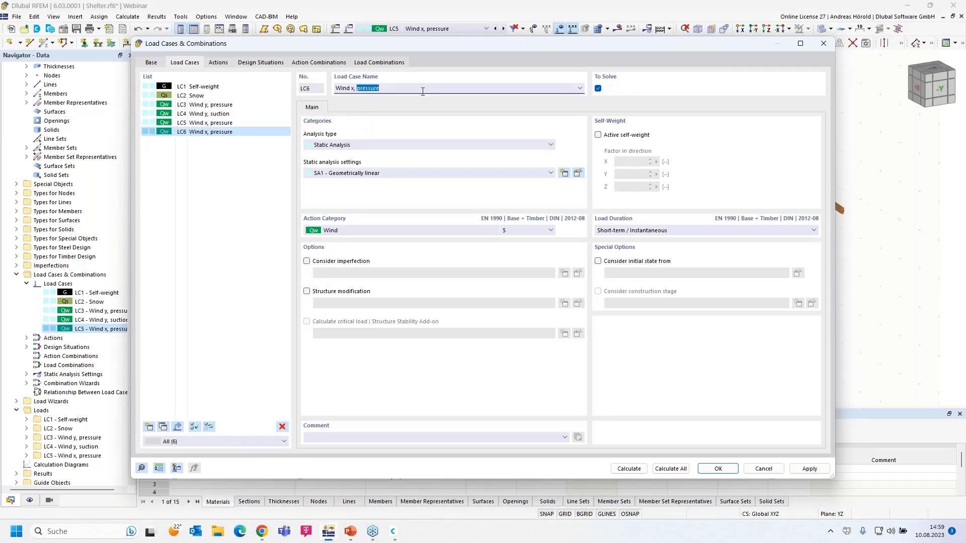
type("su")
left_click(718, 468)
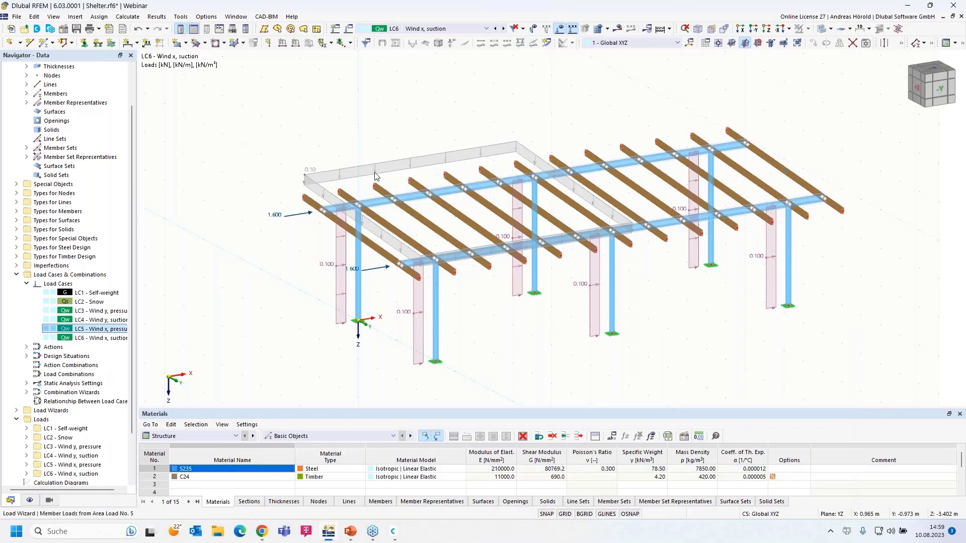
Change the magnitude of LC6's area load from 0.10 to -0.20 kN/m².
double_click(375, 168)
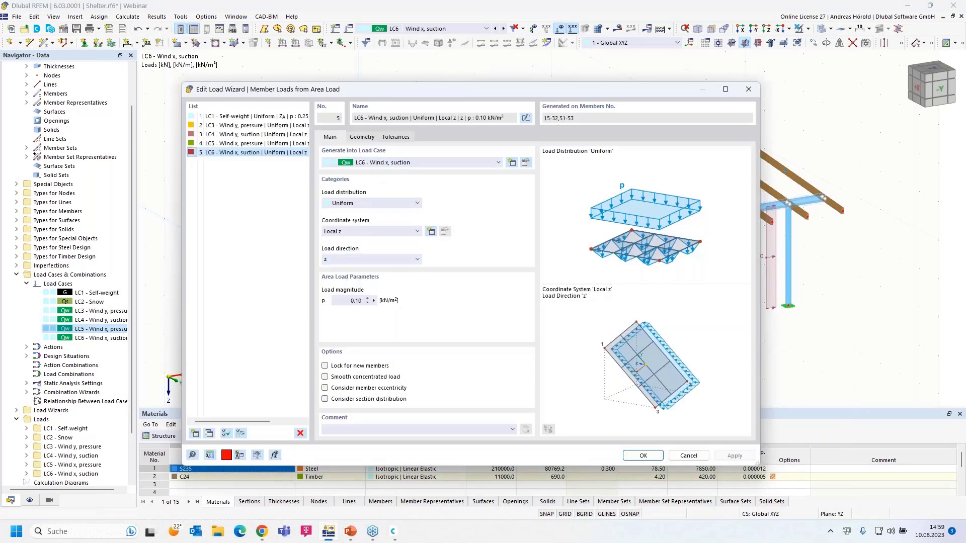
left_click(347, 302)
key("BackSpace")
left_click(642, 456)
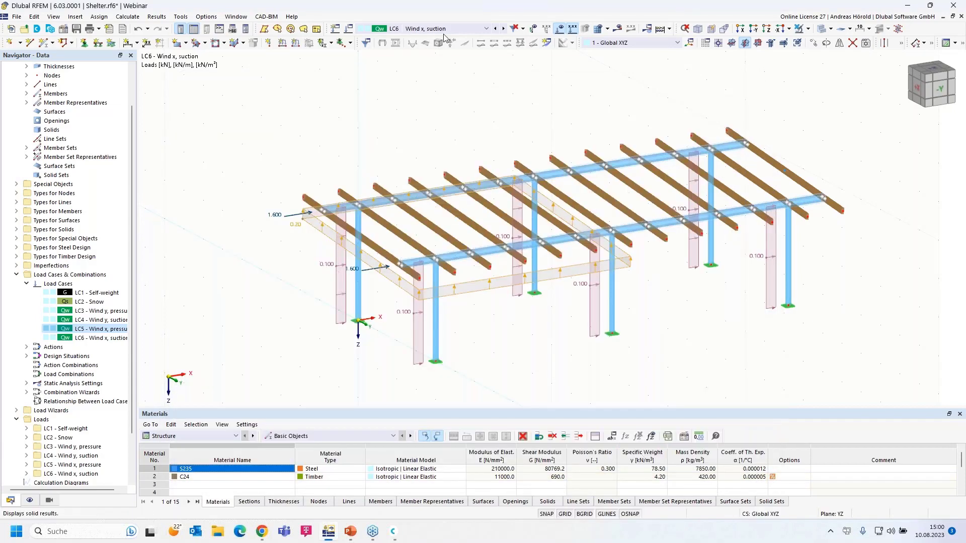
Step through load cases LC5, LC4 and LC3, then return to LC4 Wind y, suction.
left_click(495, 29)
left_click(495, 29)
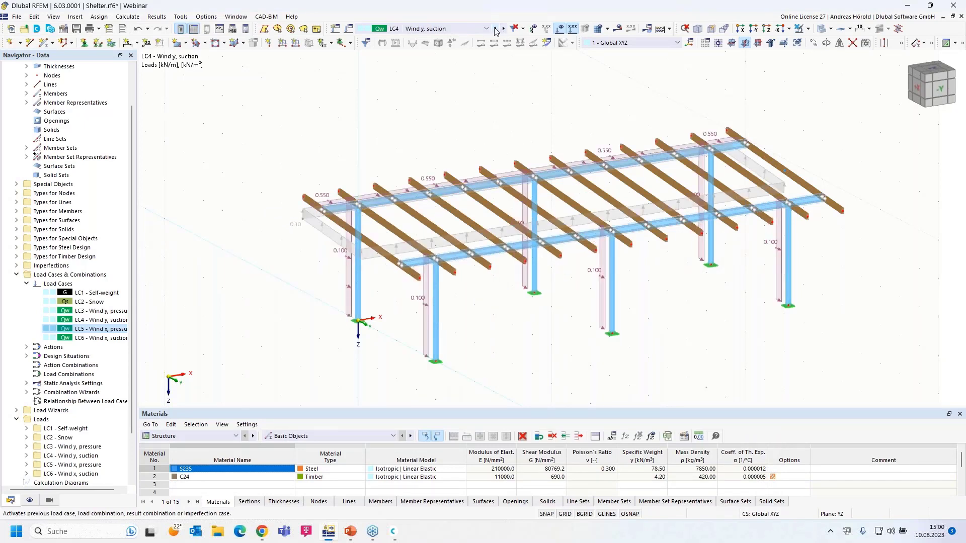
left_click(495, 29)
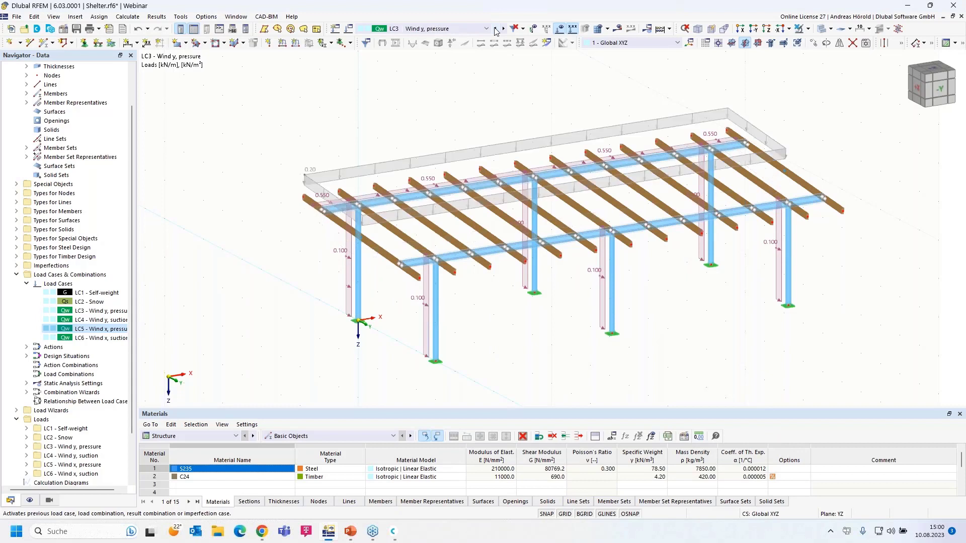
left_click(504, 29)
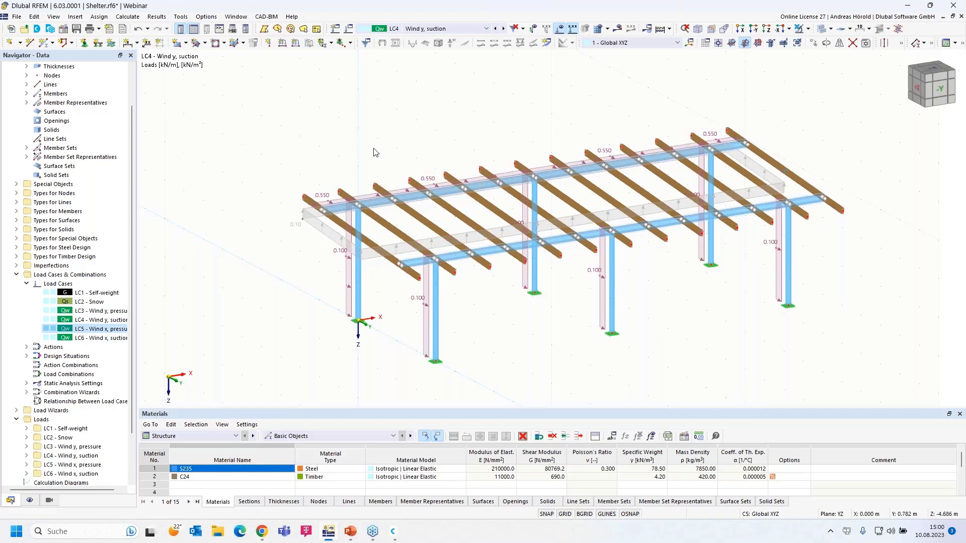
Set LC4's area load to -0.3 kN/m², then display LC5 and LC6 Wind x, suction.
double_click(318, 223)
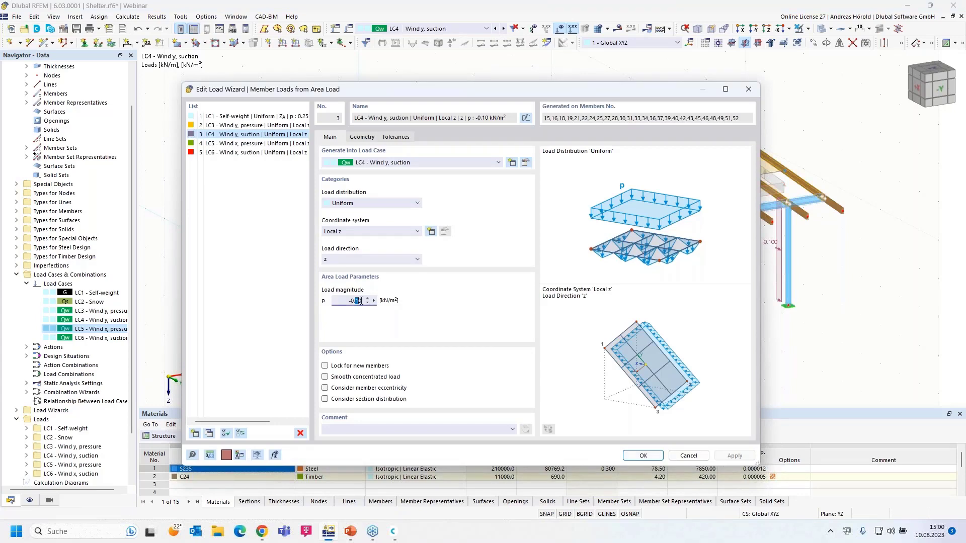
type("3")
left_click(648, 455)
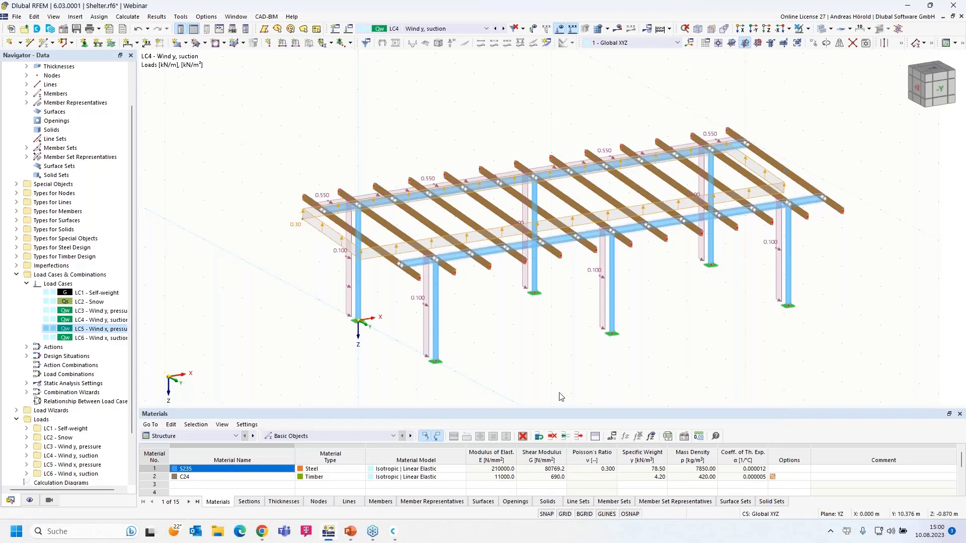
left_click(503, 29)
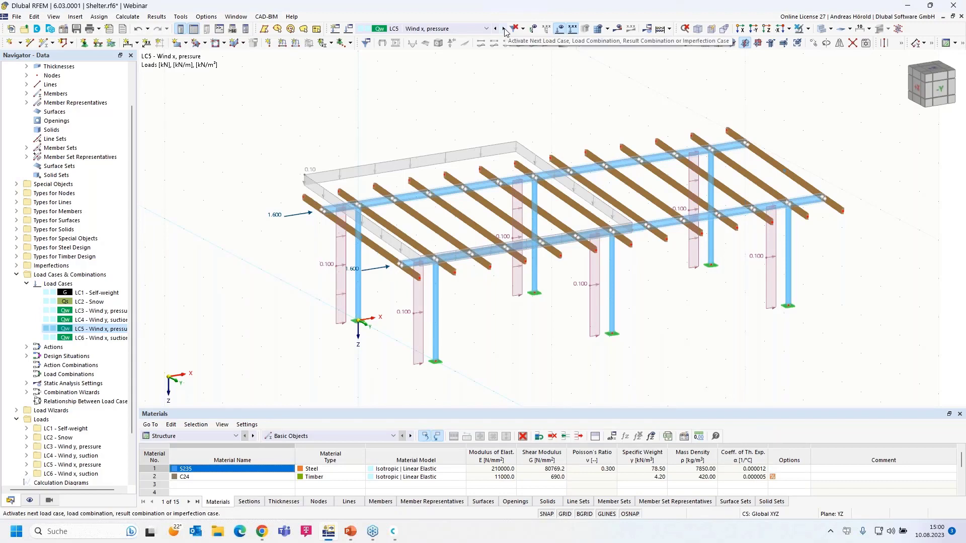
left_click(504, 29)
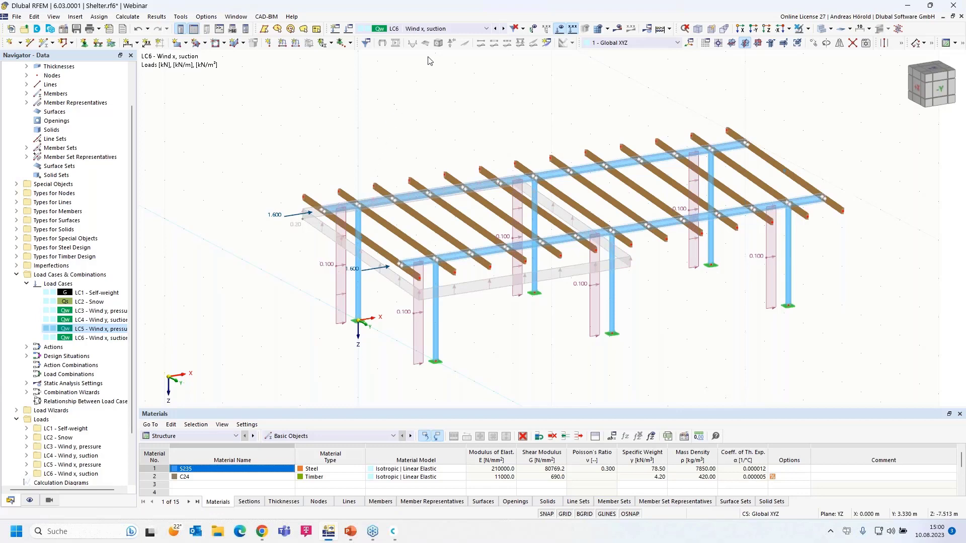
left_click(452, 29)
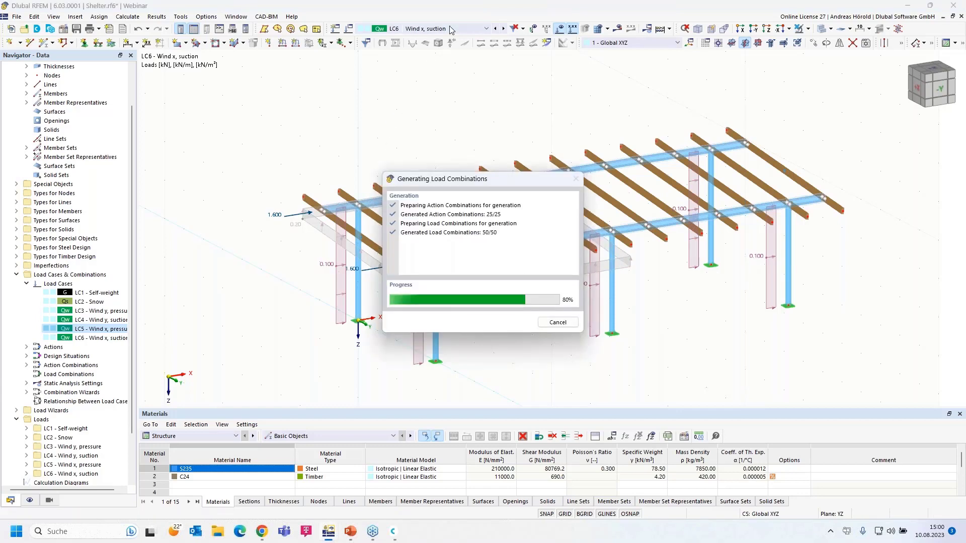
left_click(484, 37)
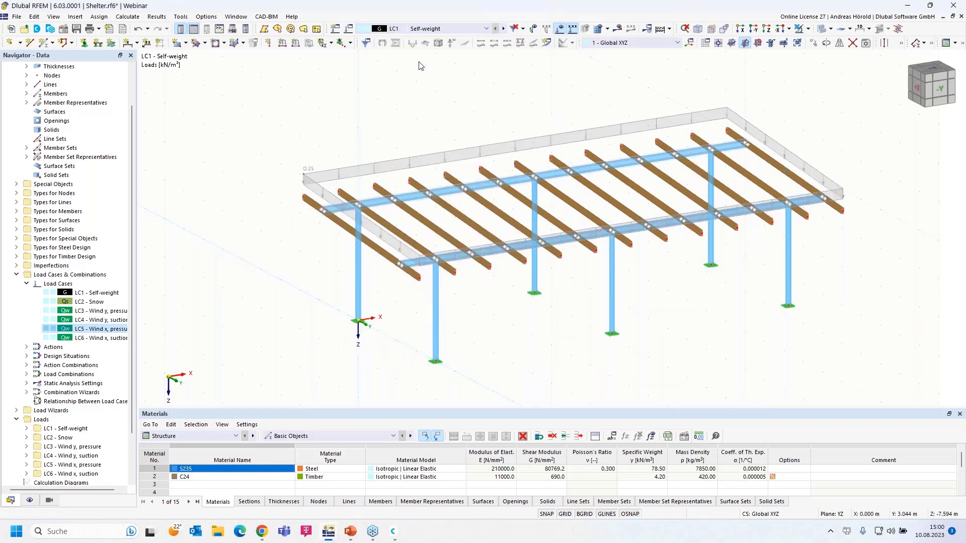
left_click(503, 29)
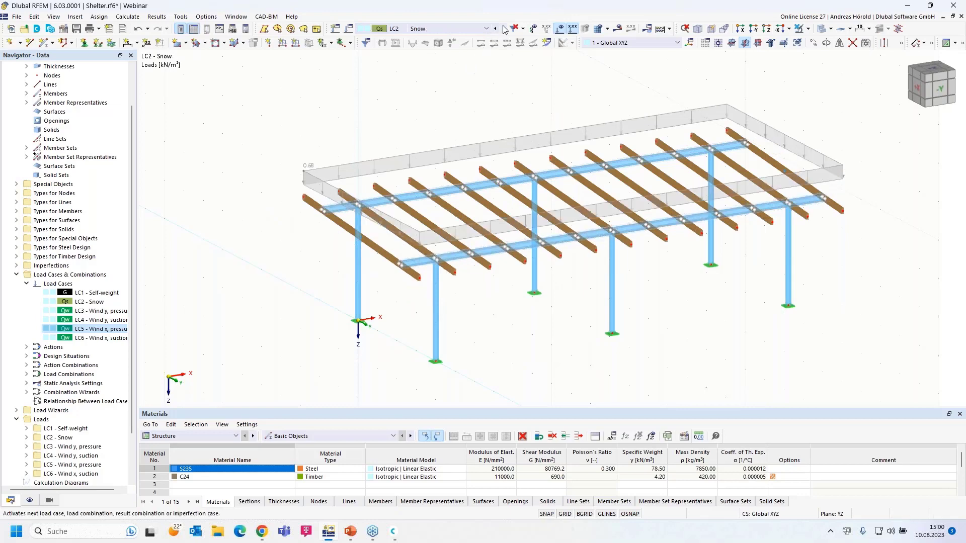
left_click(486, 29)
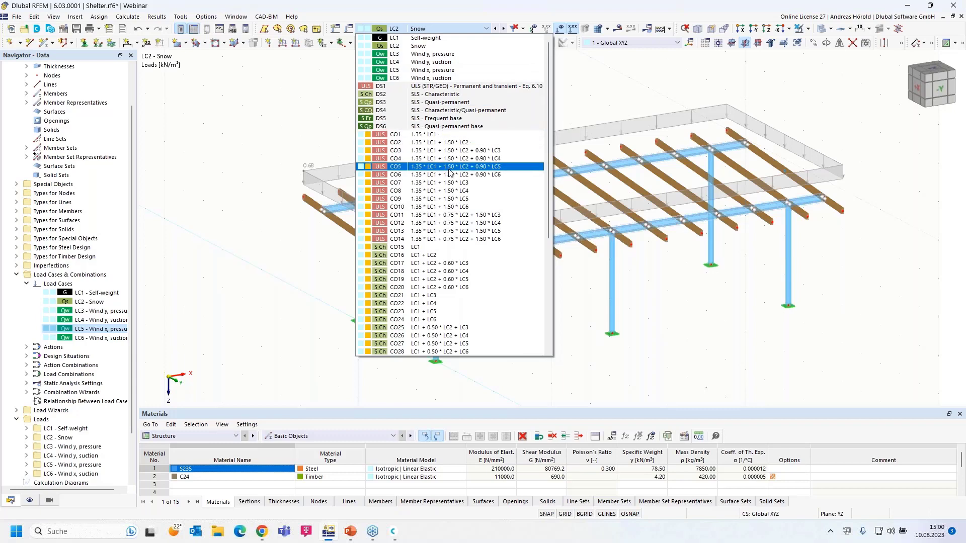
scroll(447, 212, "down", 5)
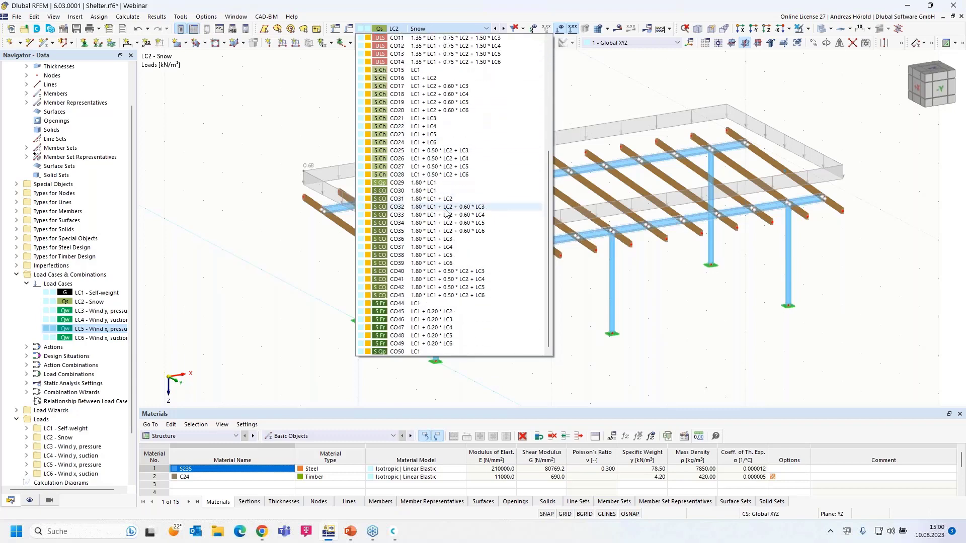
scroll(446, 213, "up", 5)
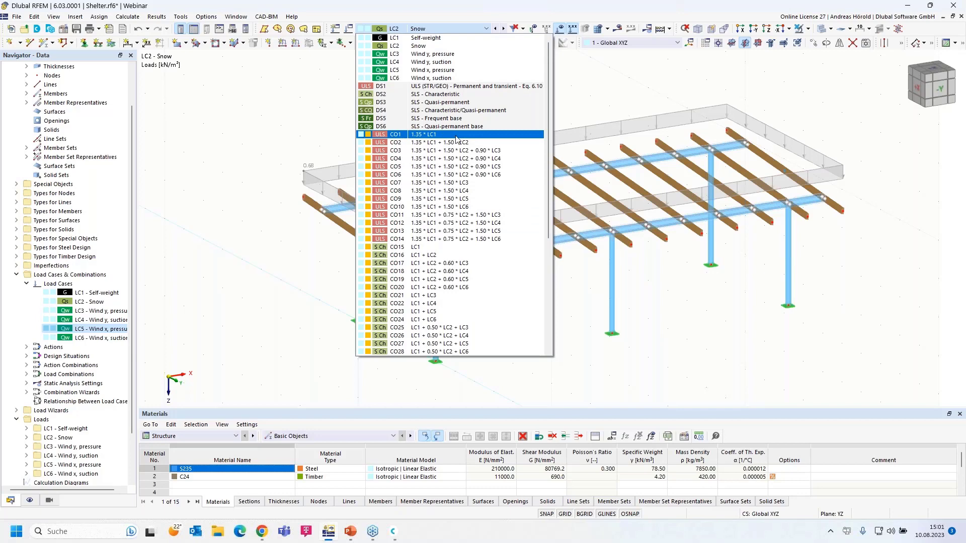
left_click(574, 102)
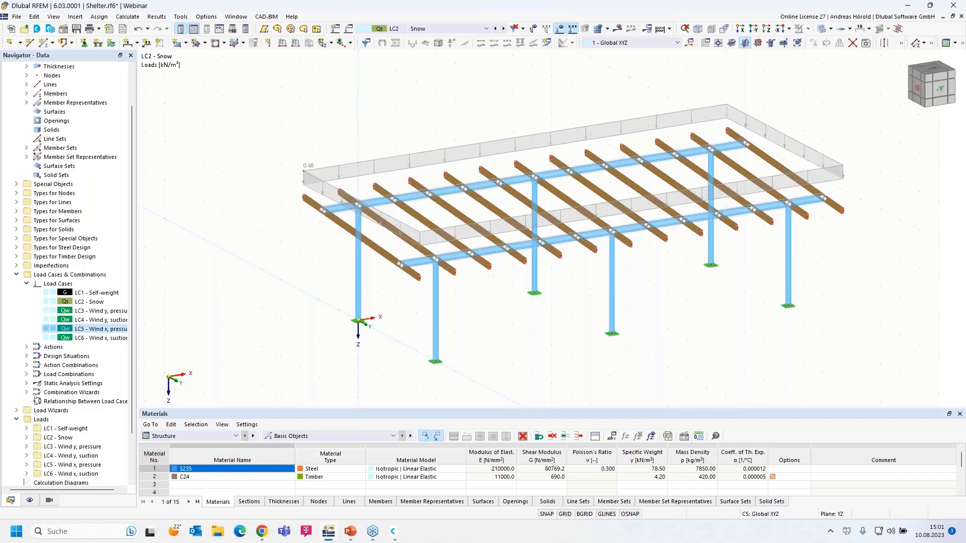
Advance the PowerPoint slideshow to the online-appointment slide, then return to the Dlubal homepage in the browser.
key("alt+Tab")
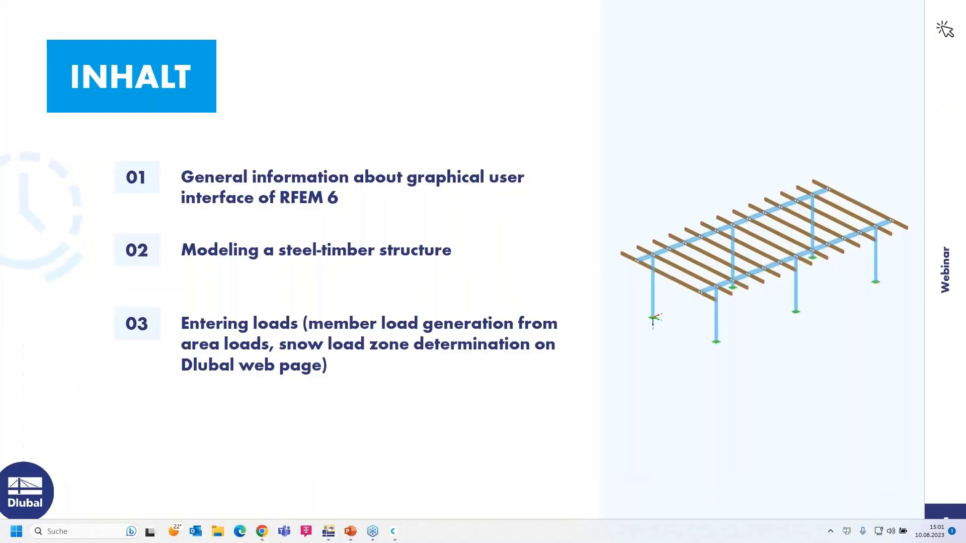
left_click(774, 428)
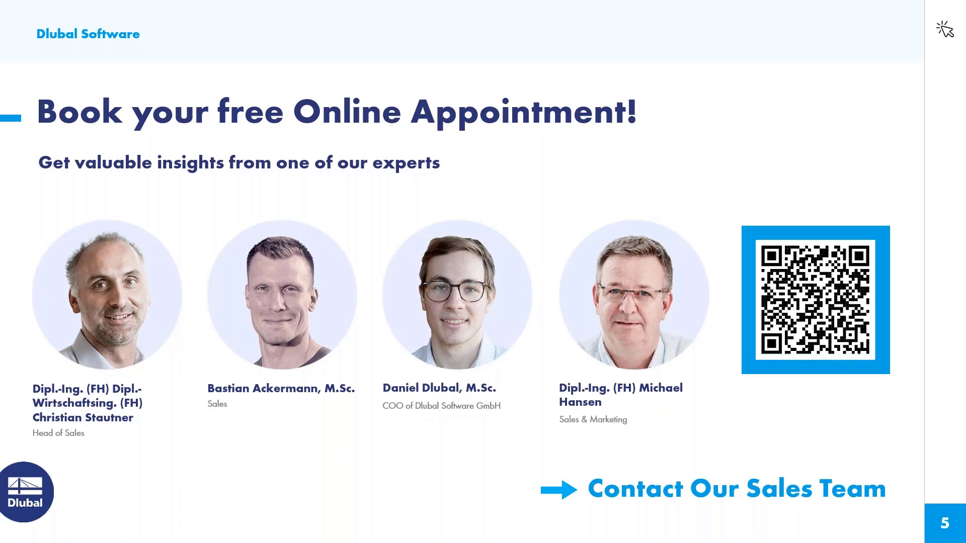
key("alt+Tab")
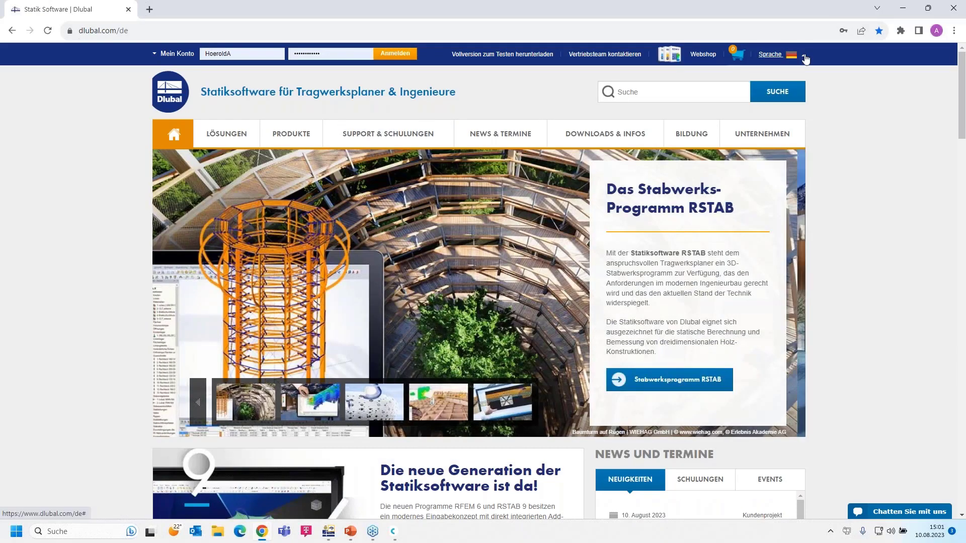
Switch the Dlubal website to English and open Webinars under NEWS & EVENTS.
left_click(805, 59)
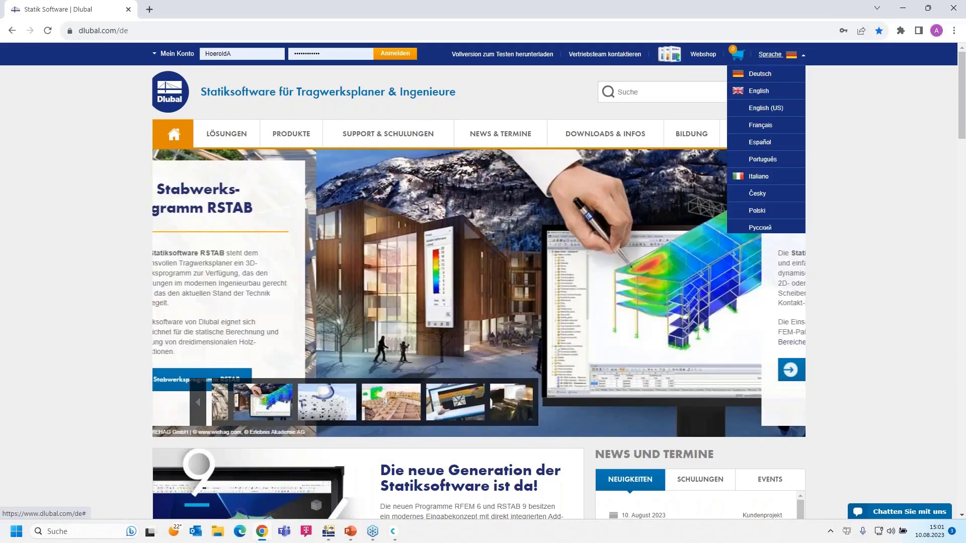
left_click(758, 88)
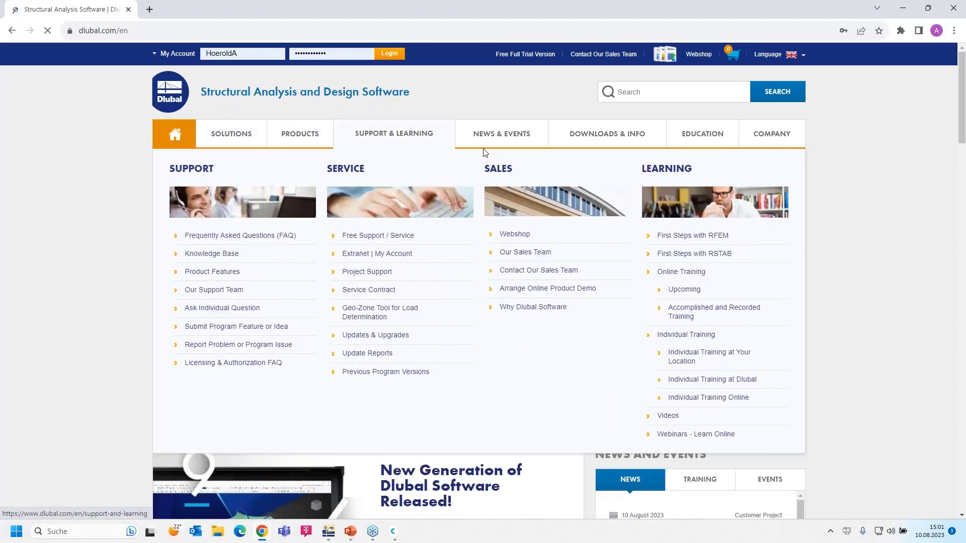
mouse_move(488, 134)
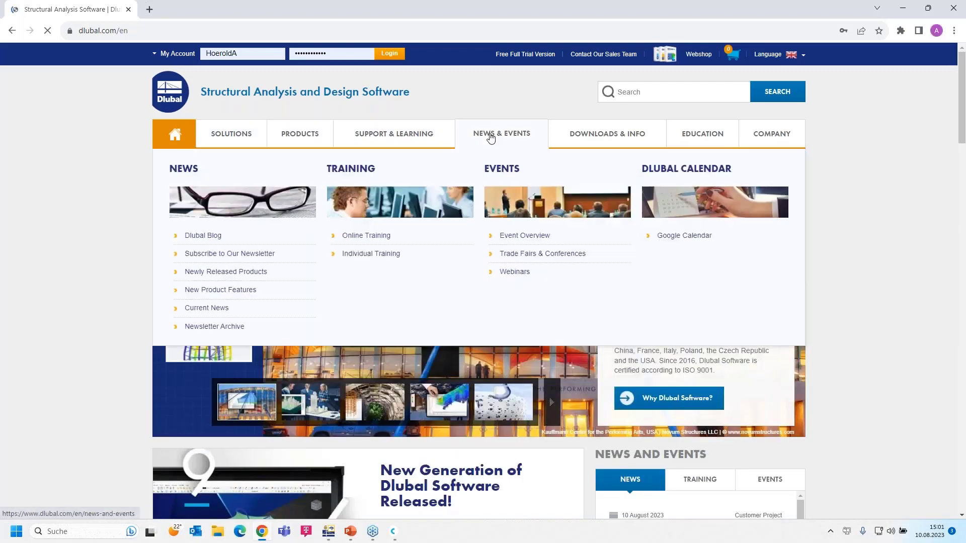
left_click(515, 272)
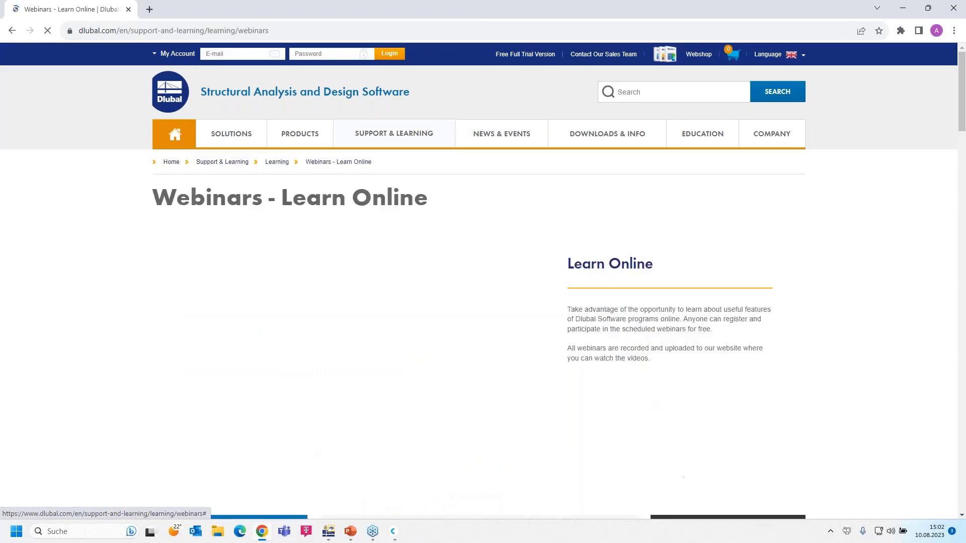
Browse the webinar list and open 'Introduction to RFEM 6 and RSTAB 9 | Part 1: Modeling, Load Input'.
scroll(516, 272, "down", 7)
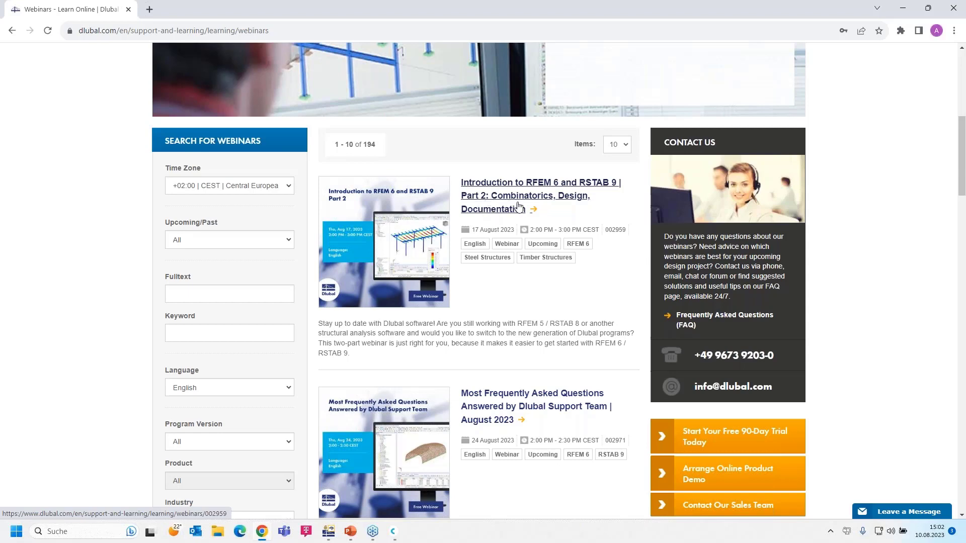
scroll(505, 236, "down", 2)
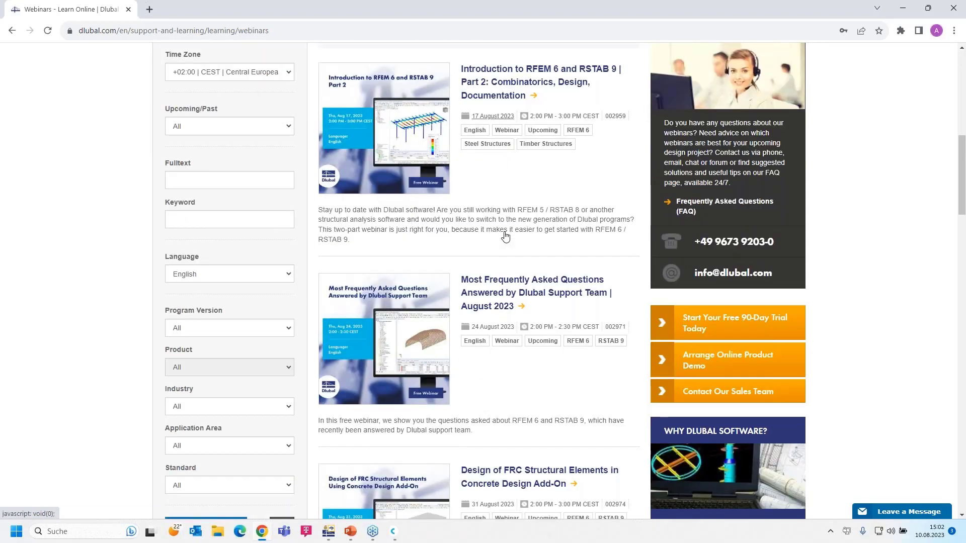
scroll(505, 236, "down", 1)
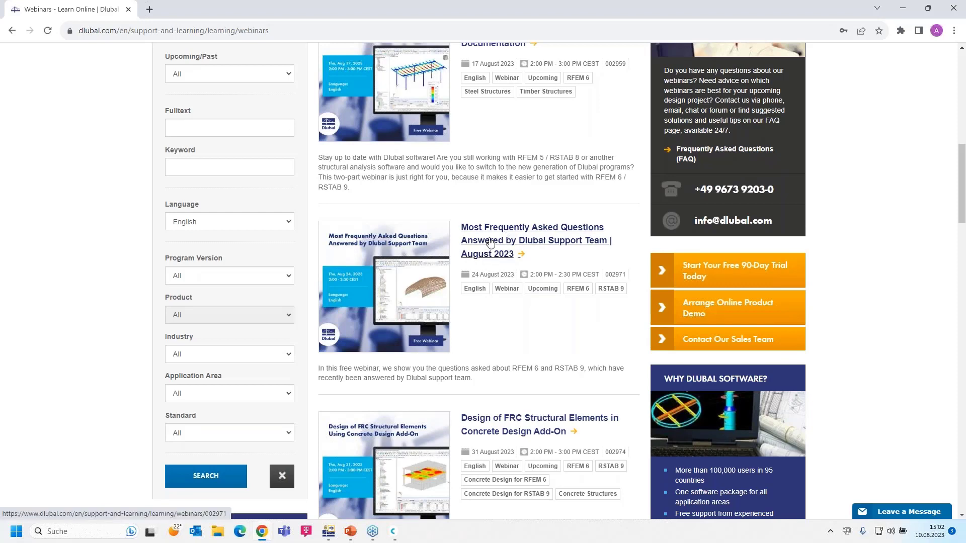
scroll(485, 234, "down", 1)
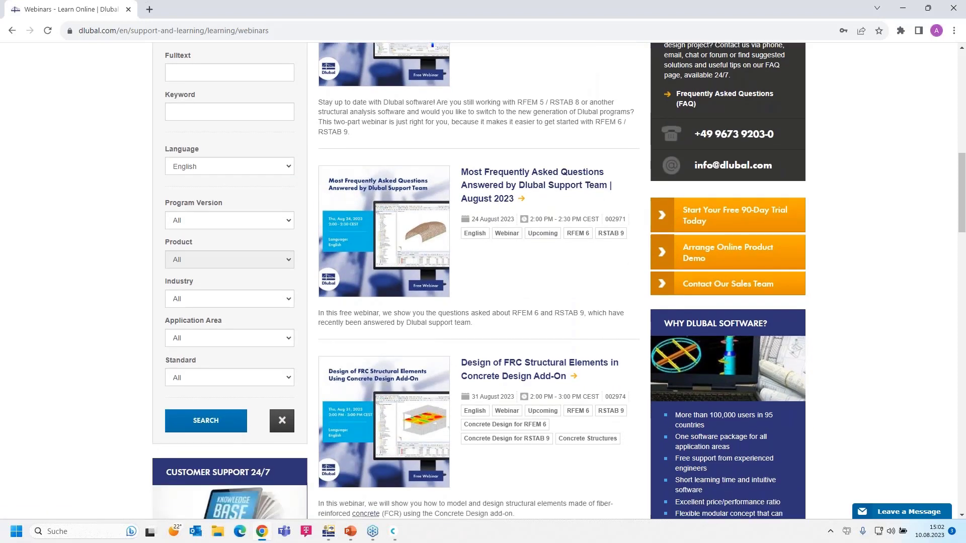
scroll(479, 222, "up", 1)
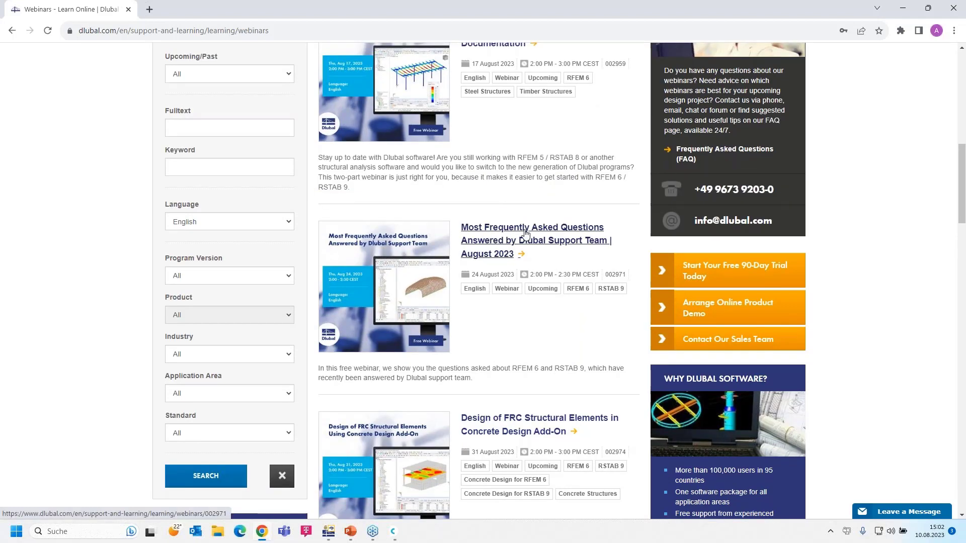
scroll(535, 274, "down", 4)
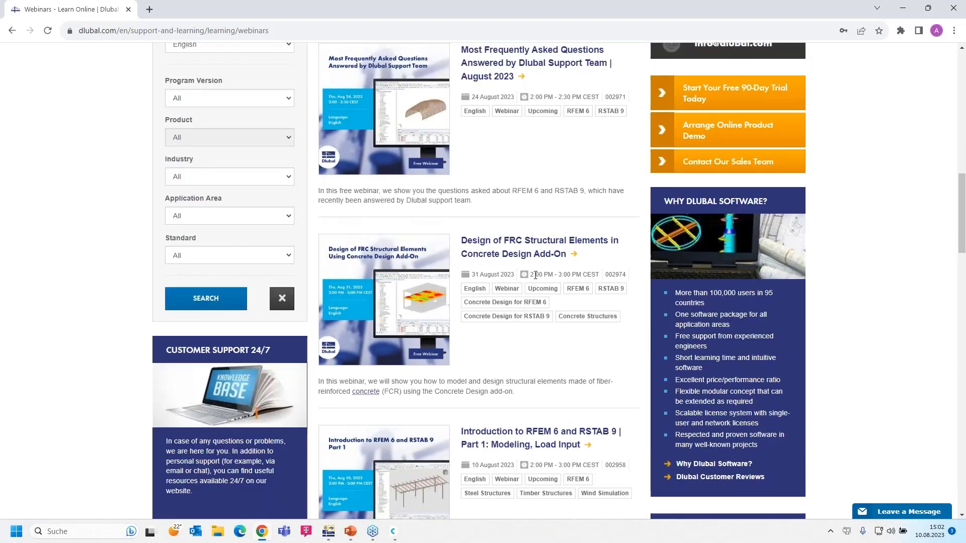
scroll(522, 245, "down", 2)
scroll(522, 245, "up", 2)
scroll(522, 245, "down", 1)
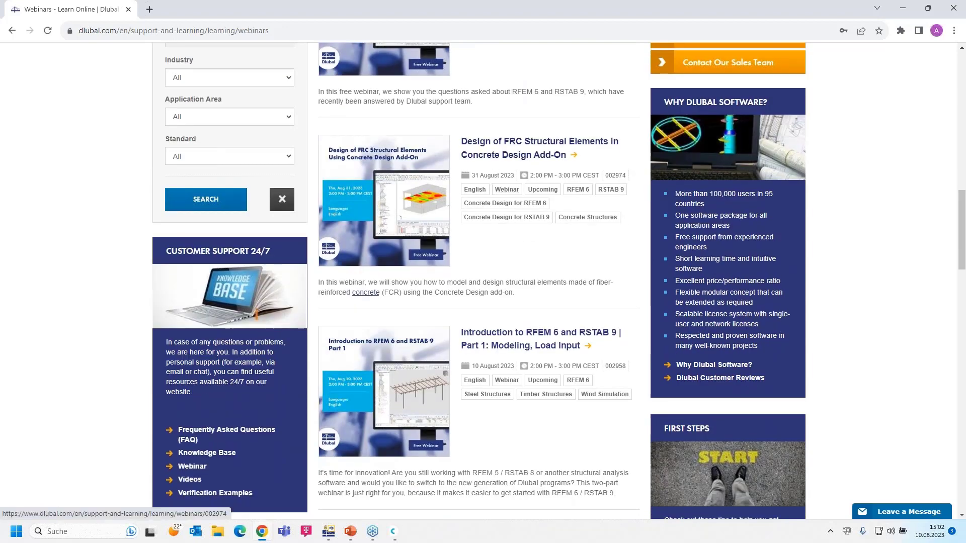
left_click(503, 336)
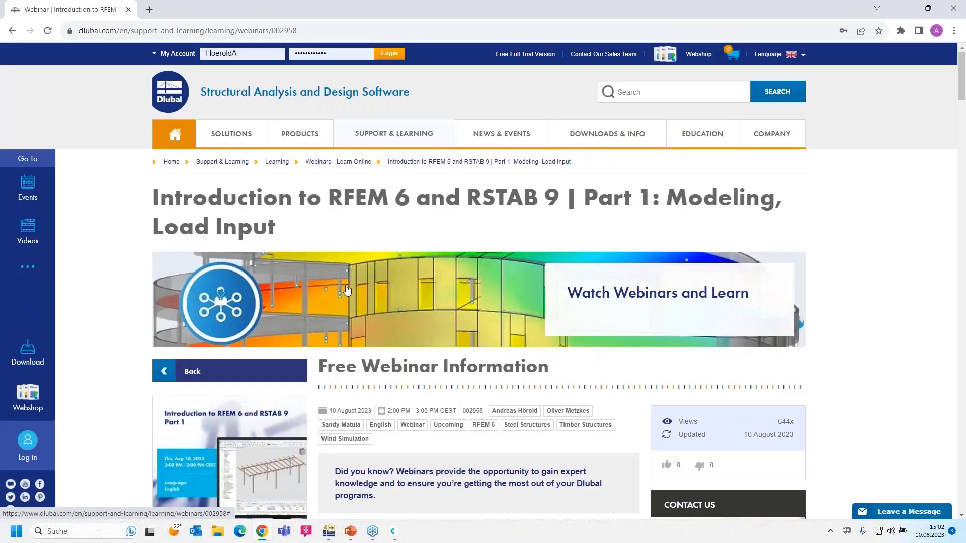
Scroll down the webinar page to the Models to Download section.
scroll(347, 290, "down", 1)
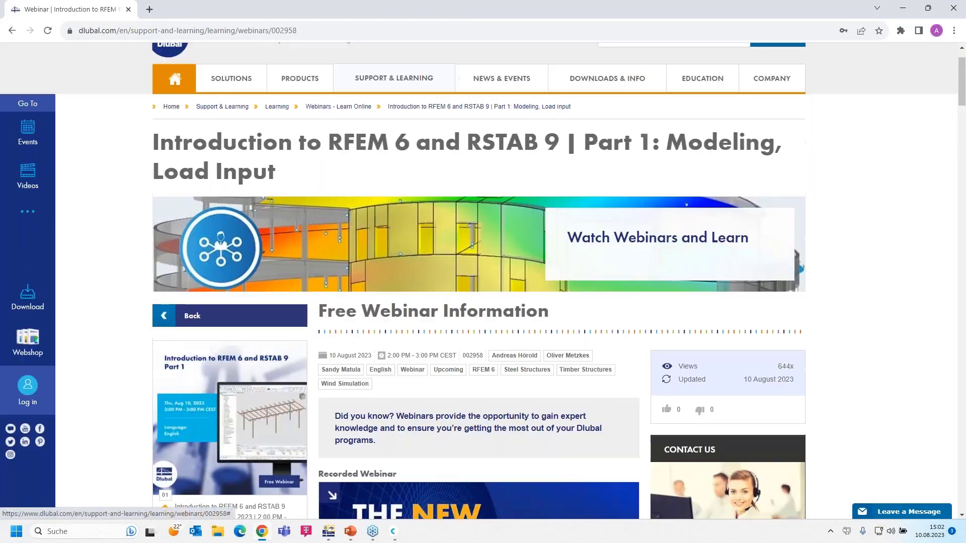
scroll(347, 291, "down", 4)
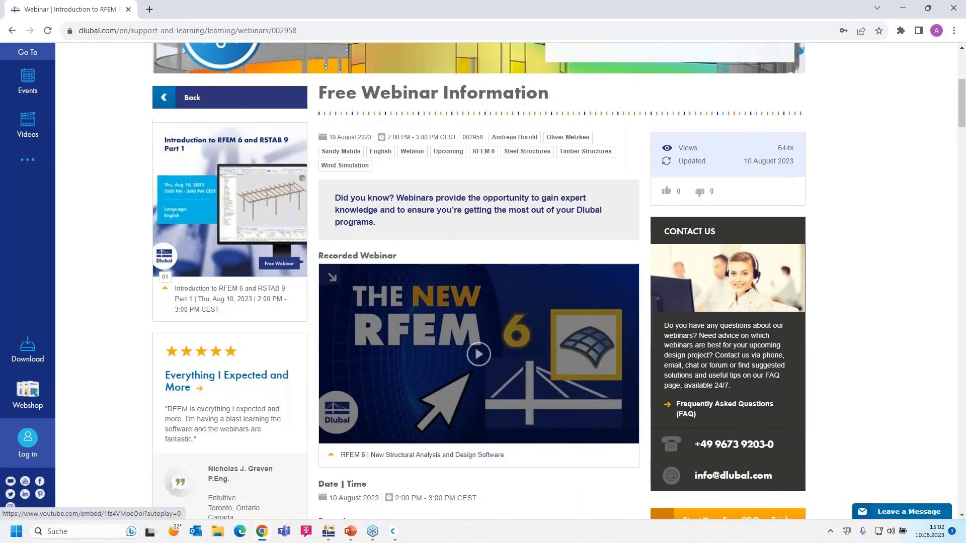
scroll(502, 444, "up", 1)
scroll(458, 410, "down", 2)
scroll(507, 418, "up", 1)
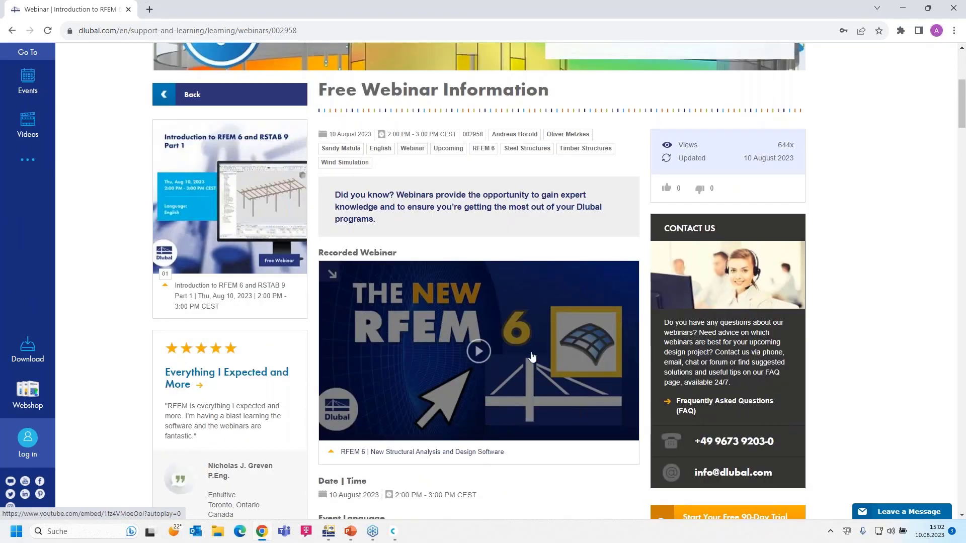
scroll(420, 362, "down", 10)
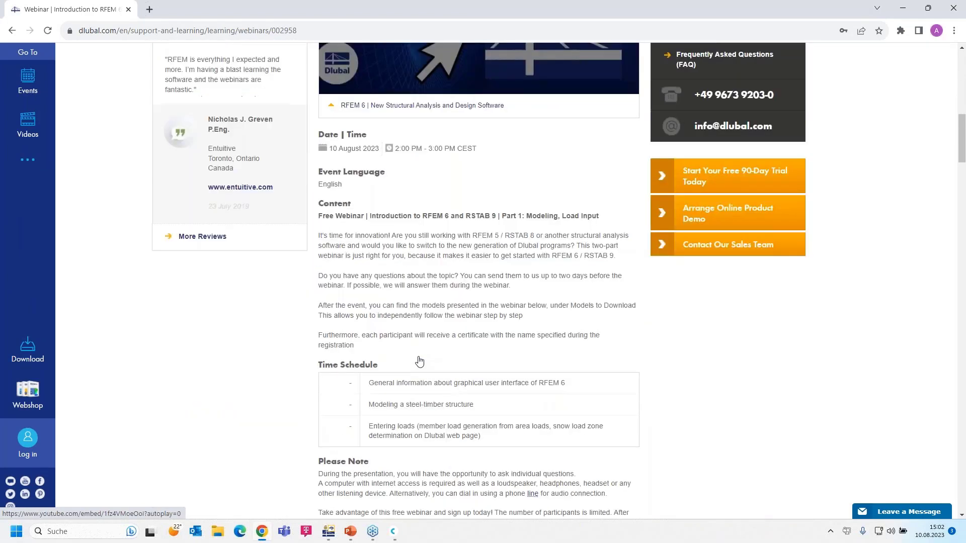
scroll(370, 409, "down", 2)
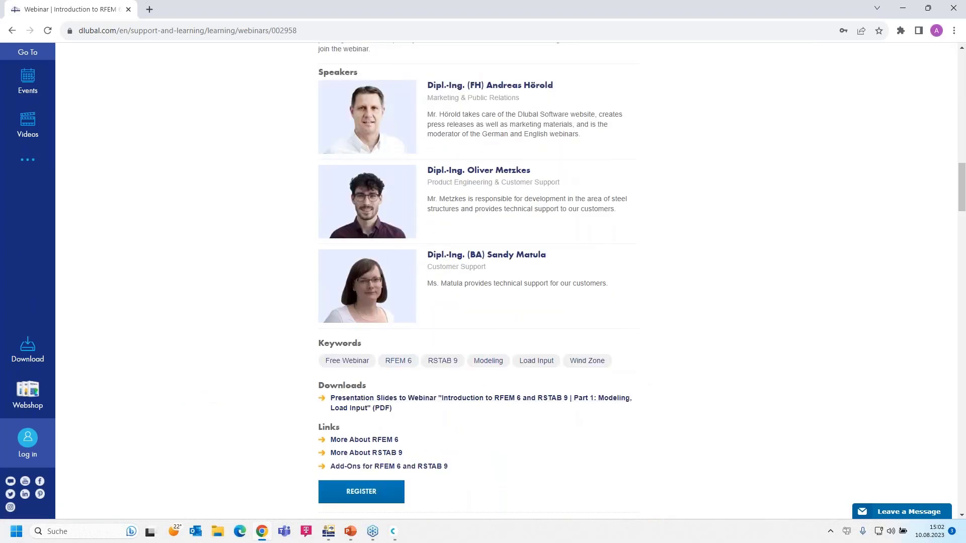
scroll(370, 408, "down", 10)
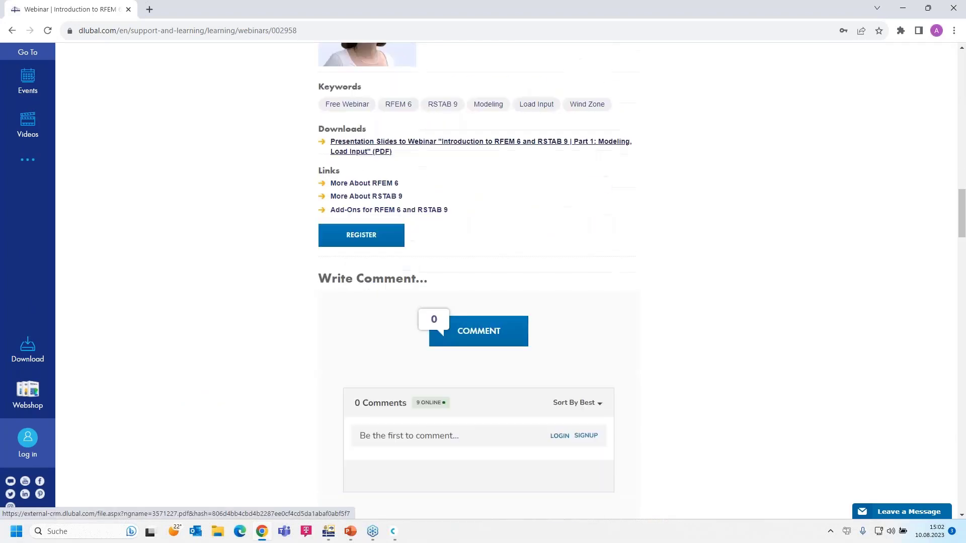
scroll(243, 386, "down", 15)
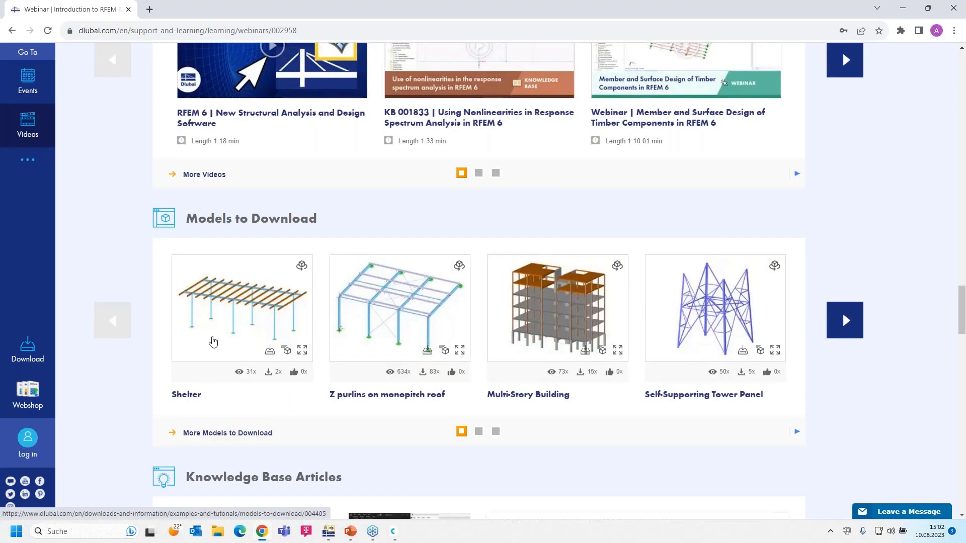
Rotate the Shelter model's 3D preview to a near-front view.
mouse_move(213, 342)
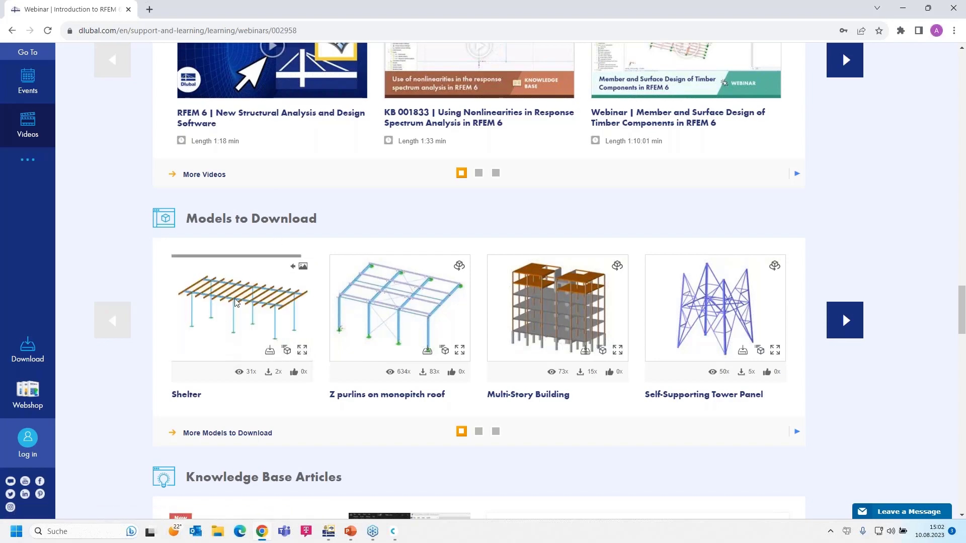
left_click_drag(250, 314, 310, 283)
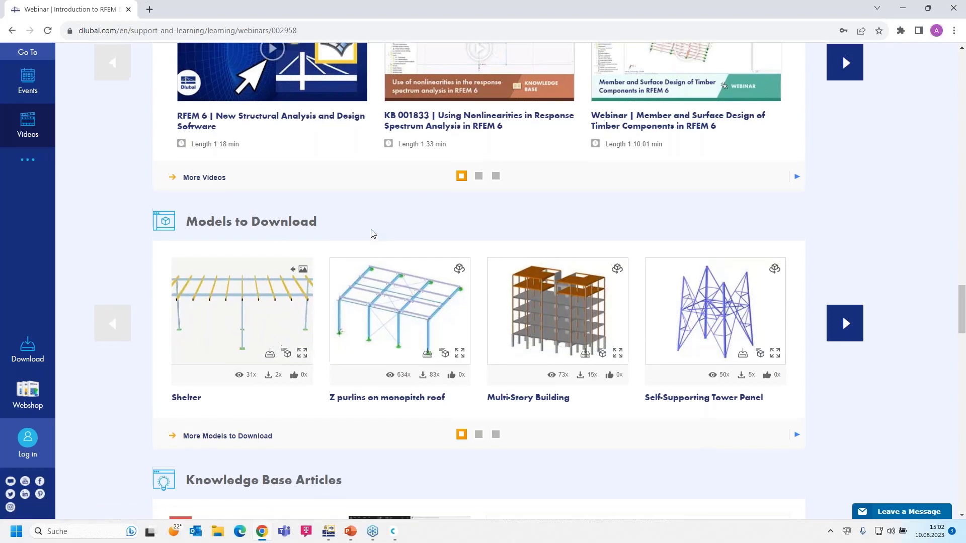
scroll(370, 233, "up", 10)
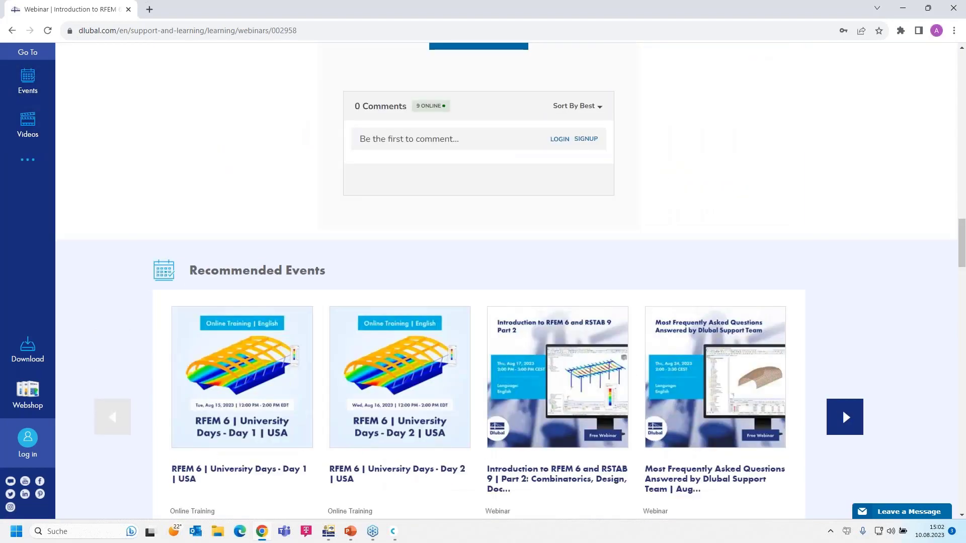